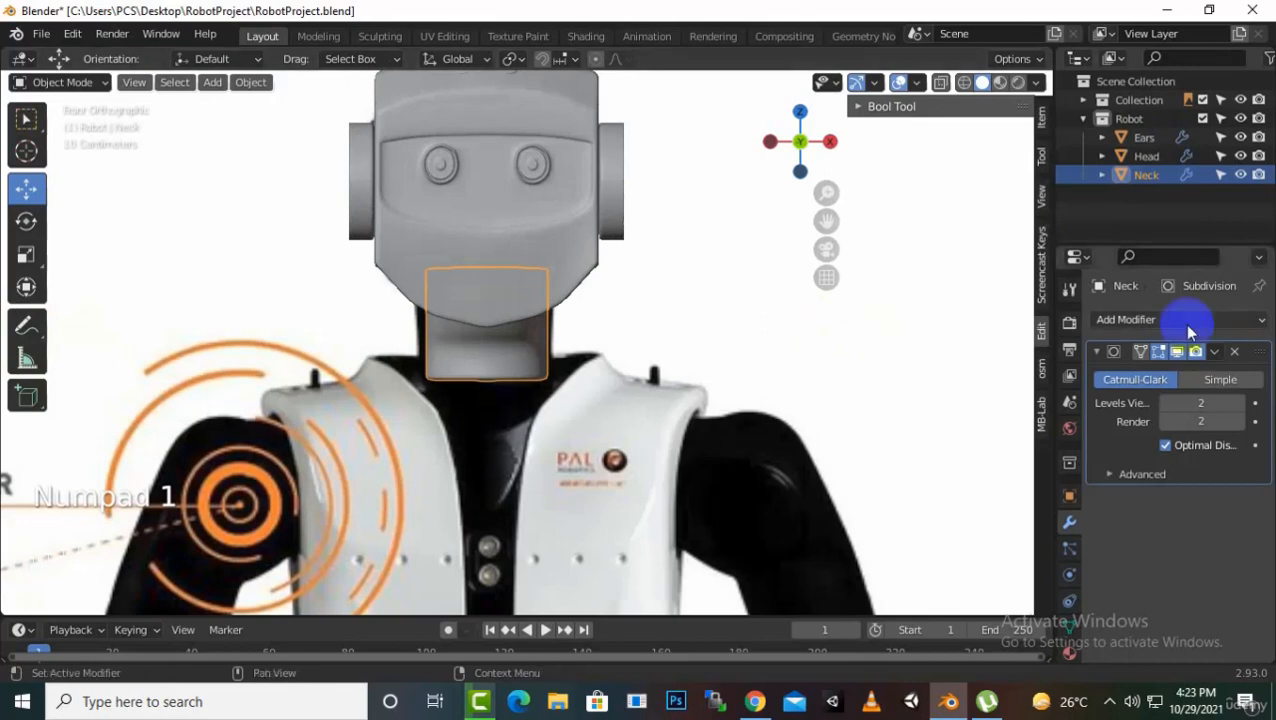
Step: Examine the robot's torso, chest panel and waist in the front and right side reference views
scroll(627, 365, down, 3)
drag(826, 228, 476, 358)
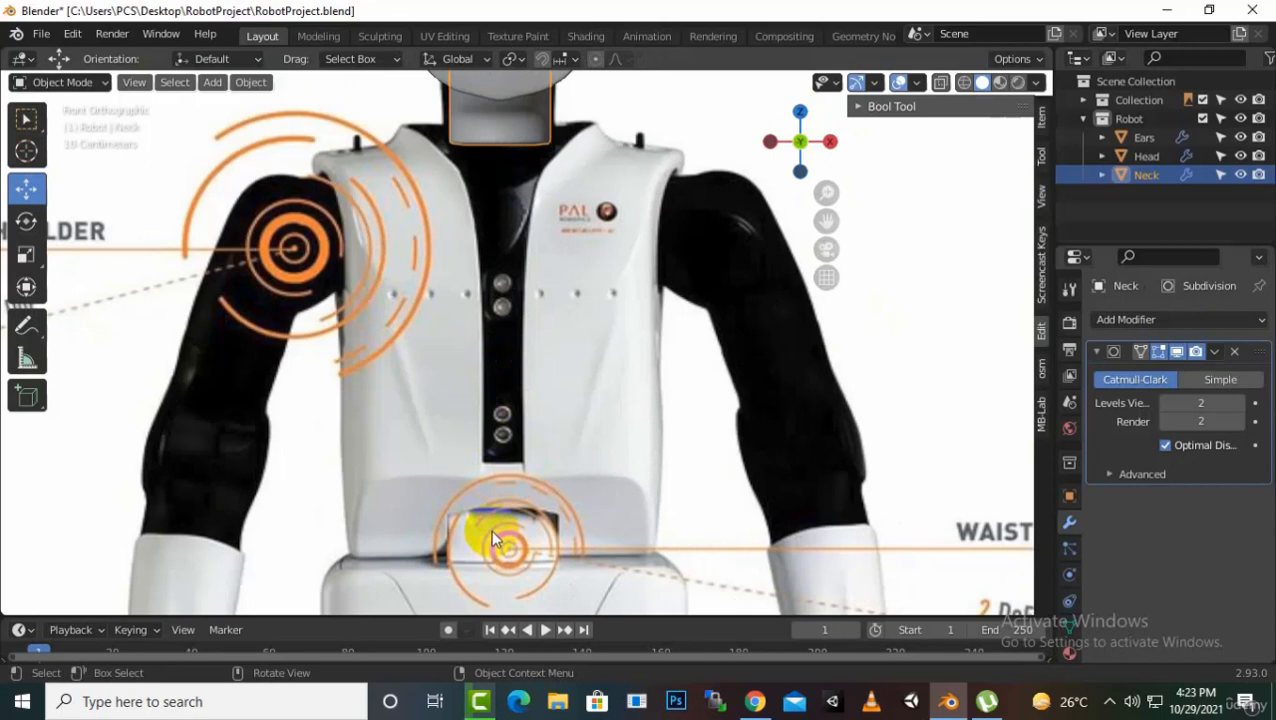
scroll(491, 533, up, 4)
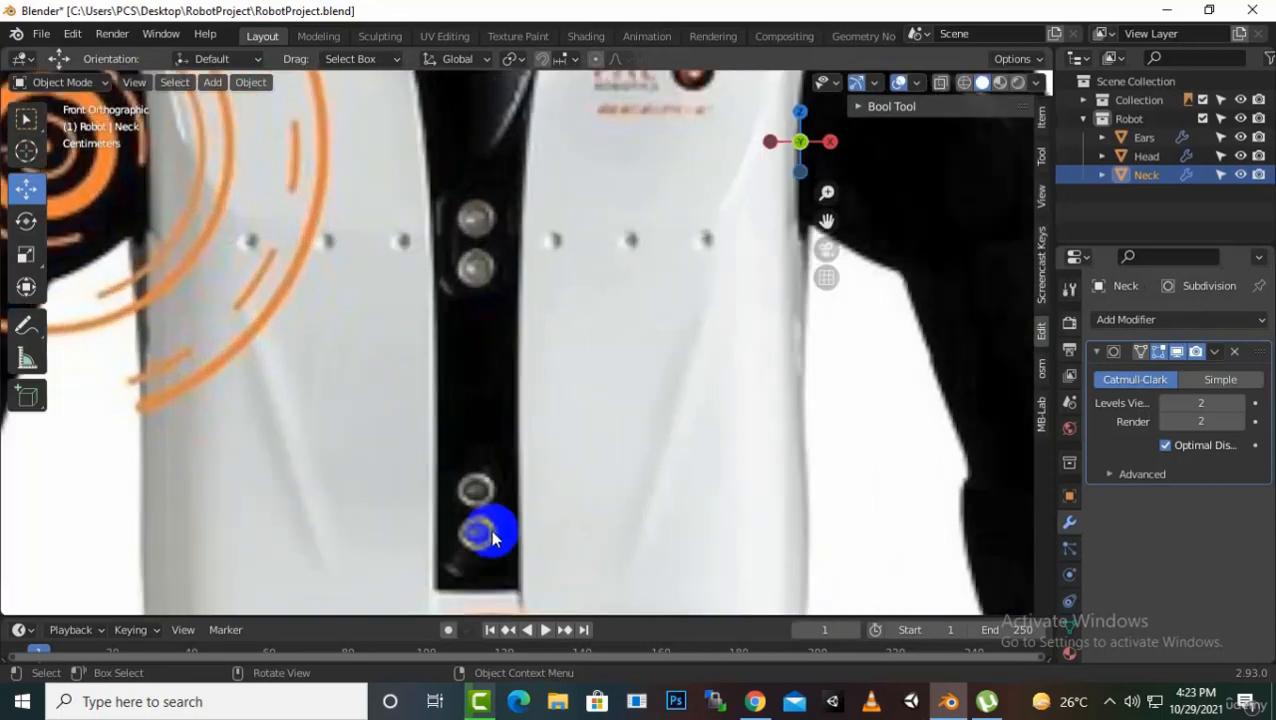
scroll(491, 537, down, 2)
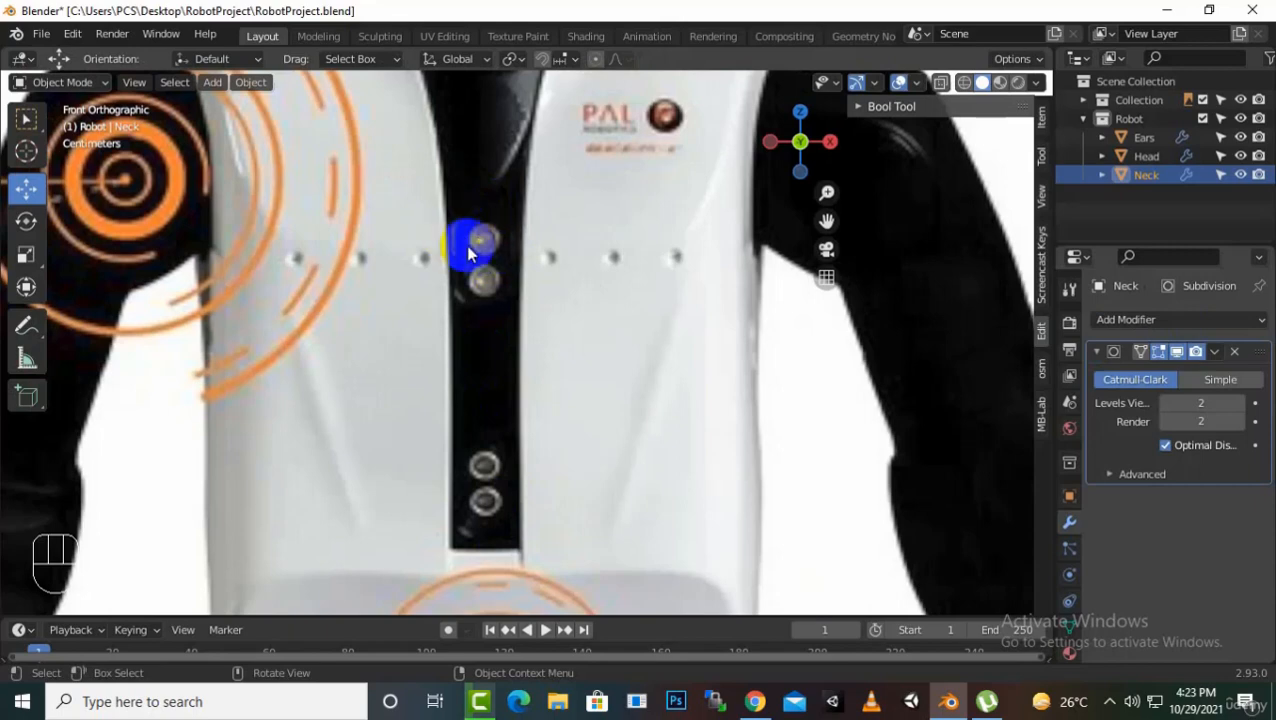
scroll(518, 385, down, 3)
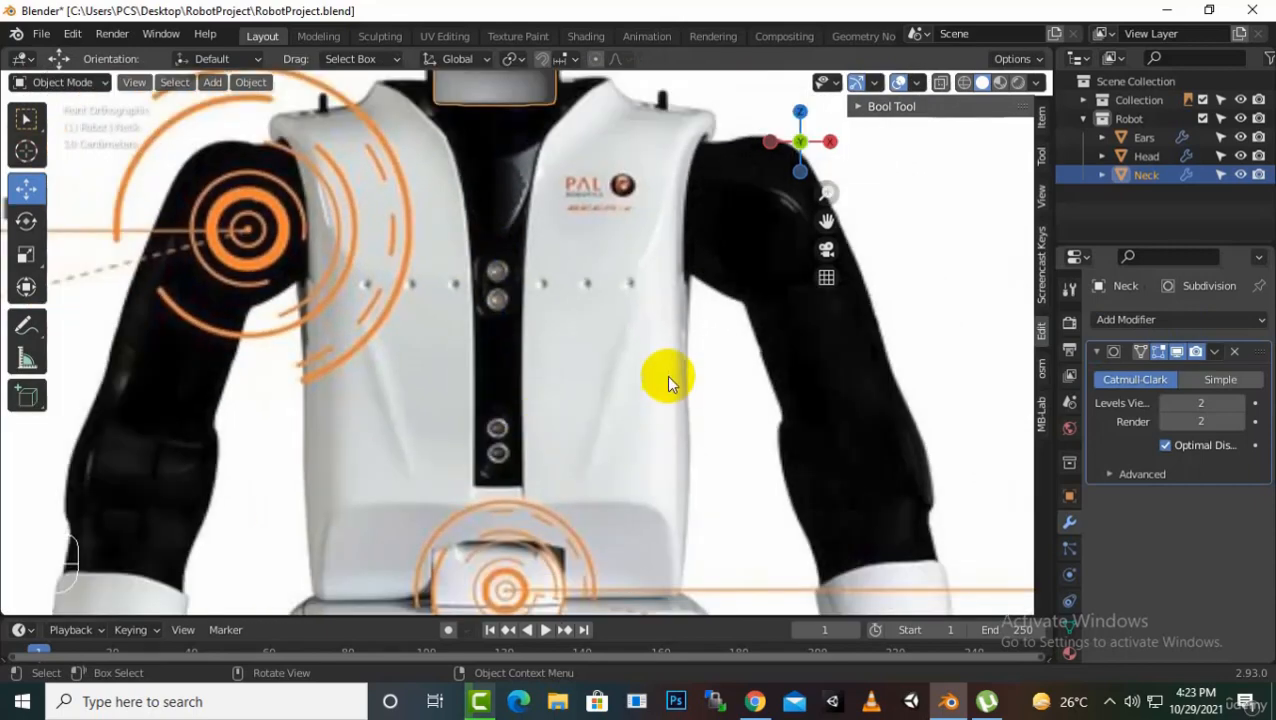
scroll(556, 288, up, 2)
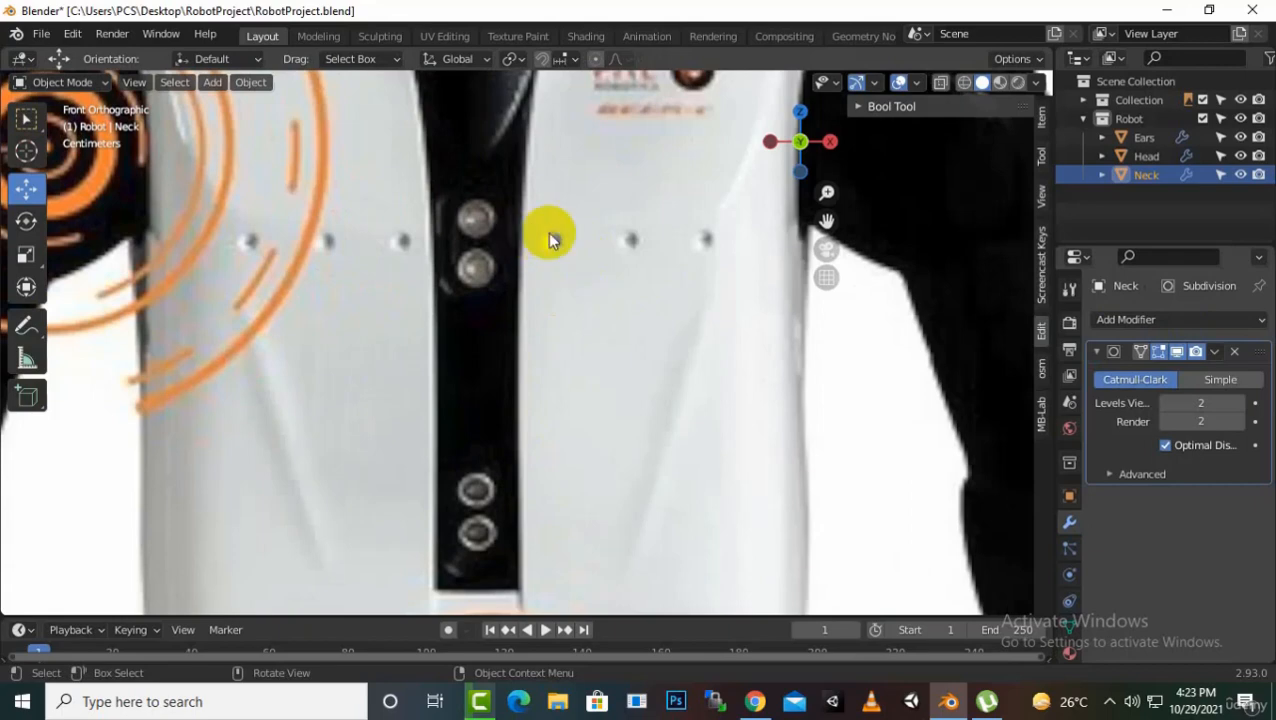
scroll(689, 270, down, 2)
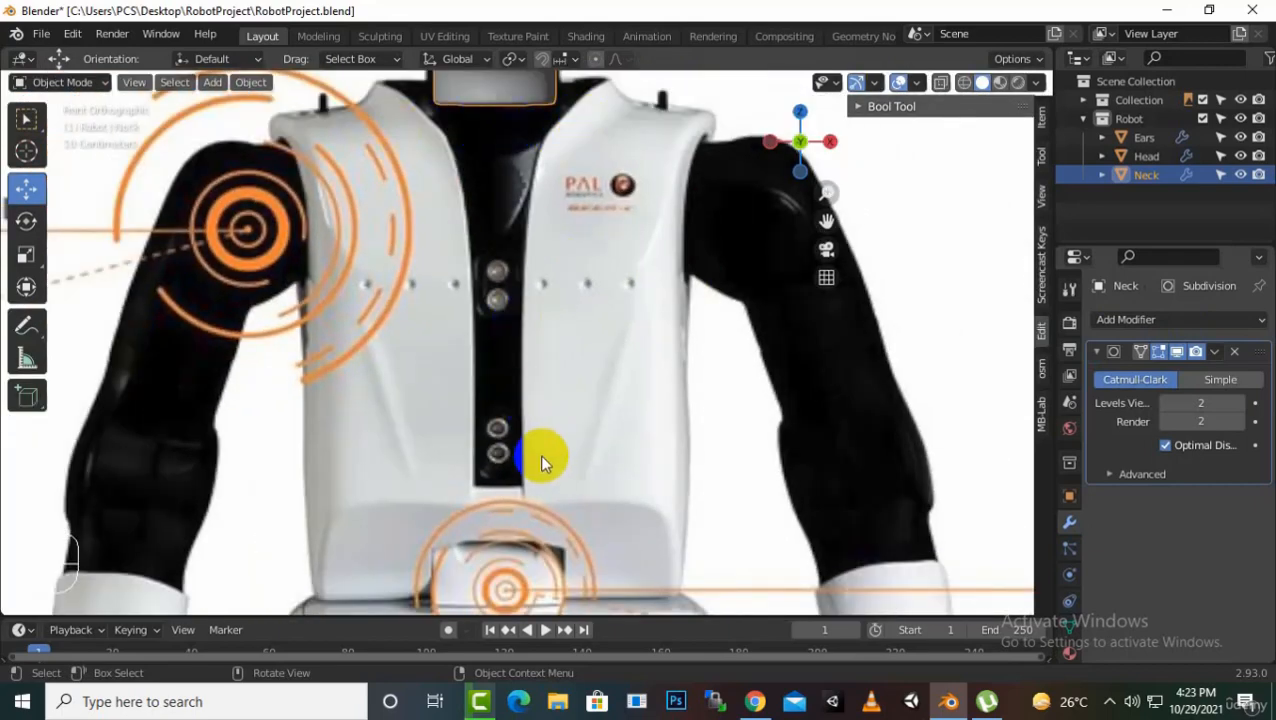
scroll(541, 462, down, 2)
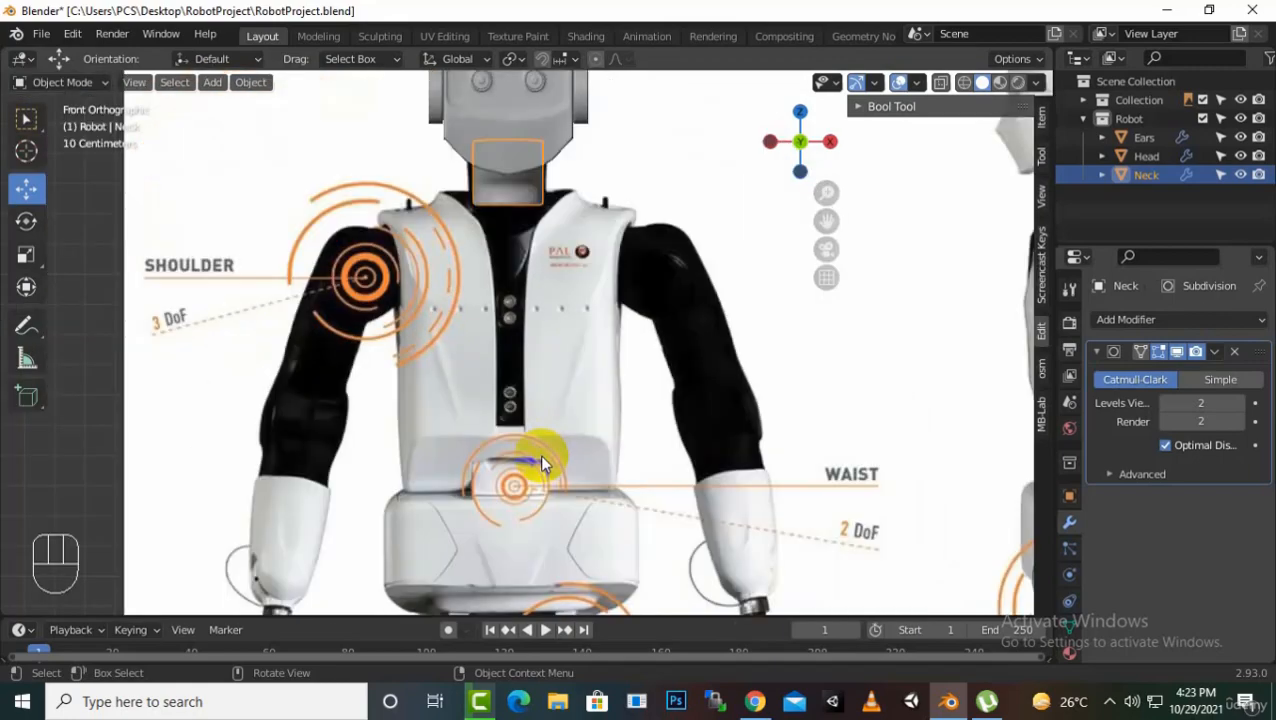
scroll(487, 488, up, 2)
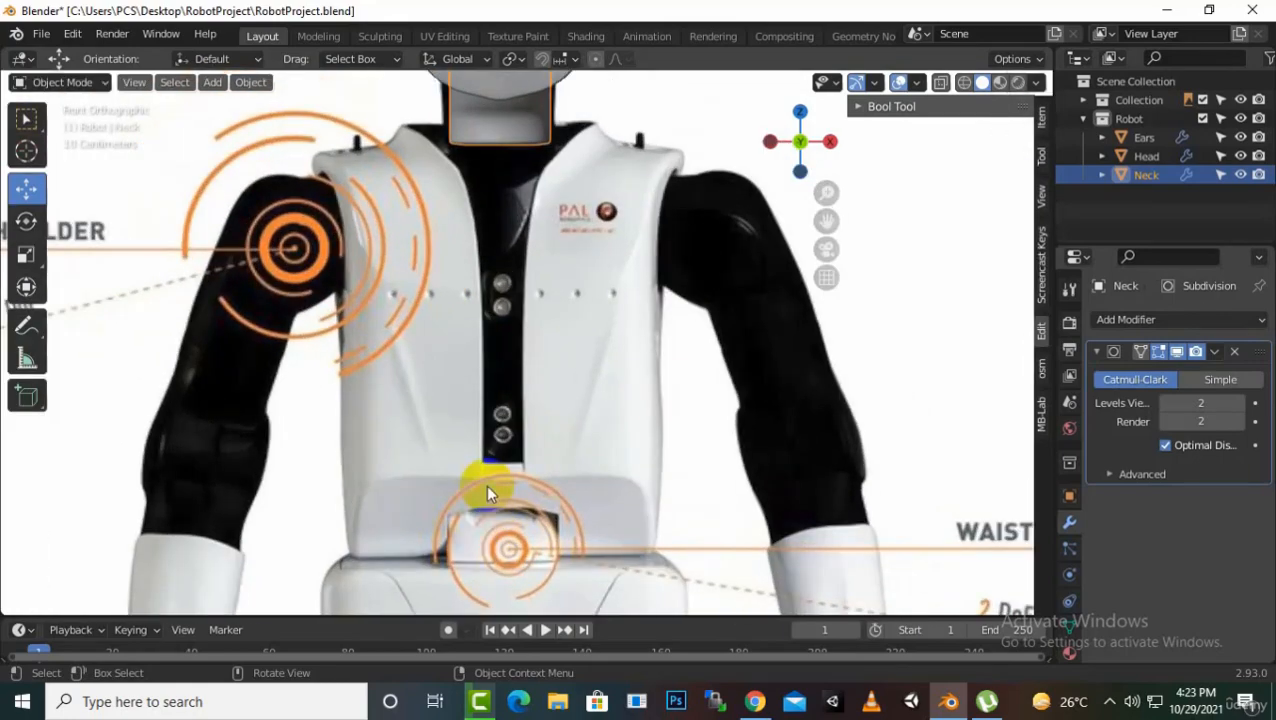
scroll(487, 488, down, 2)
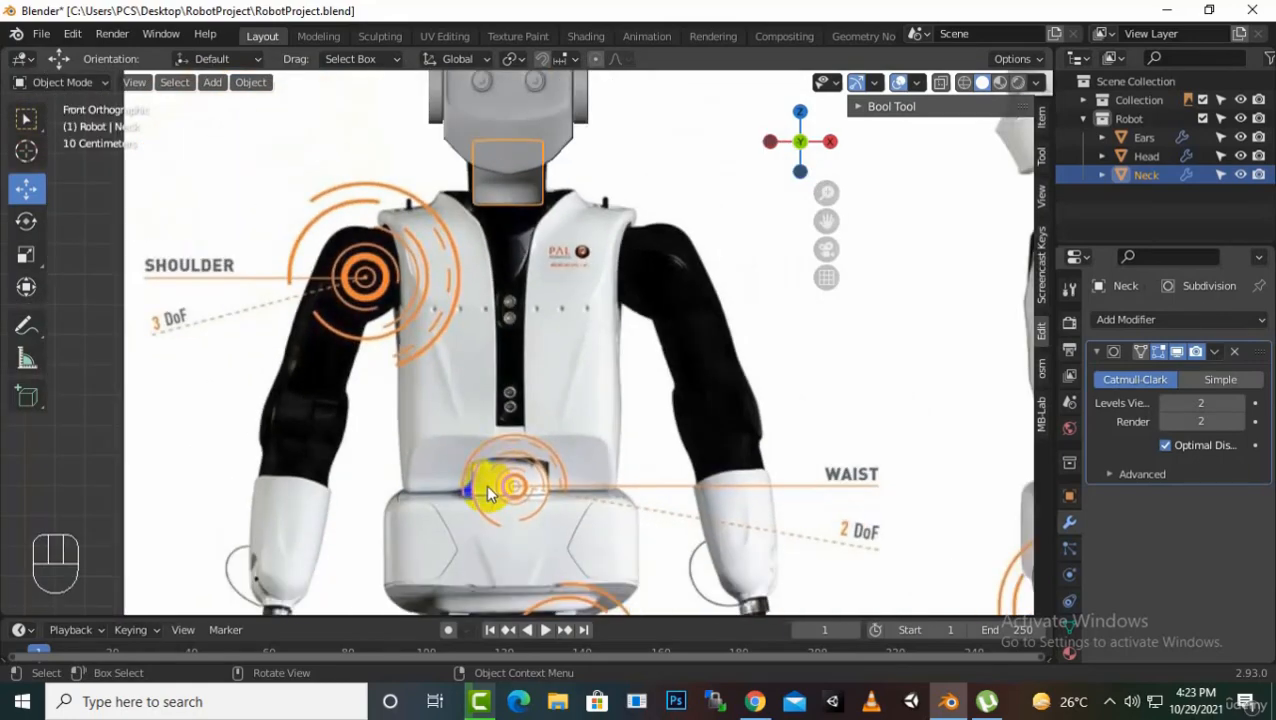
key(KP_3)
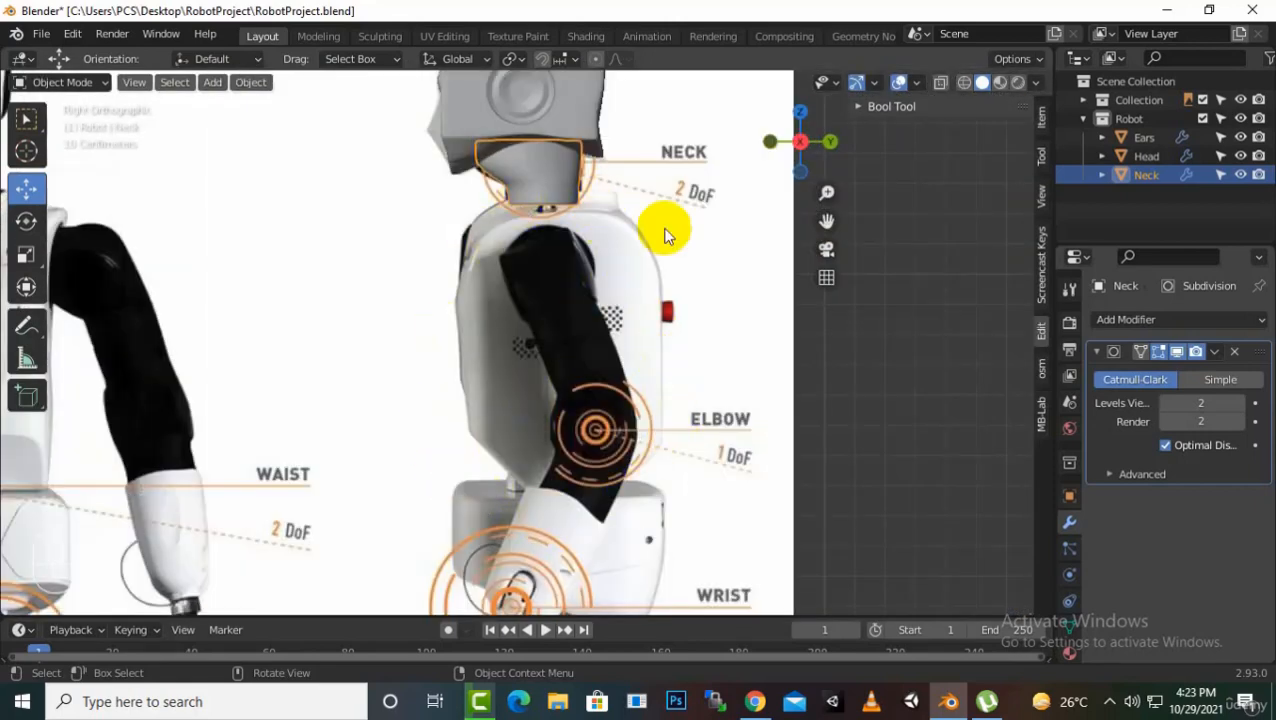
click(621, 401)
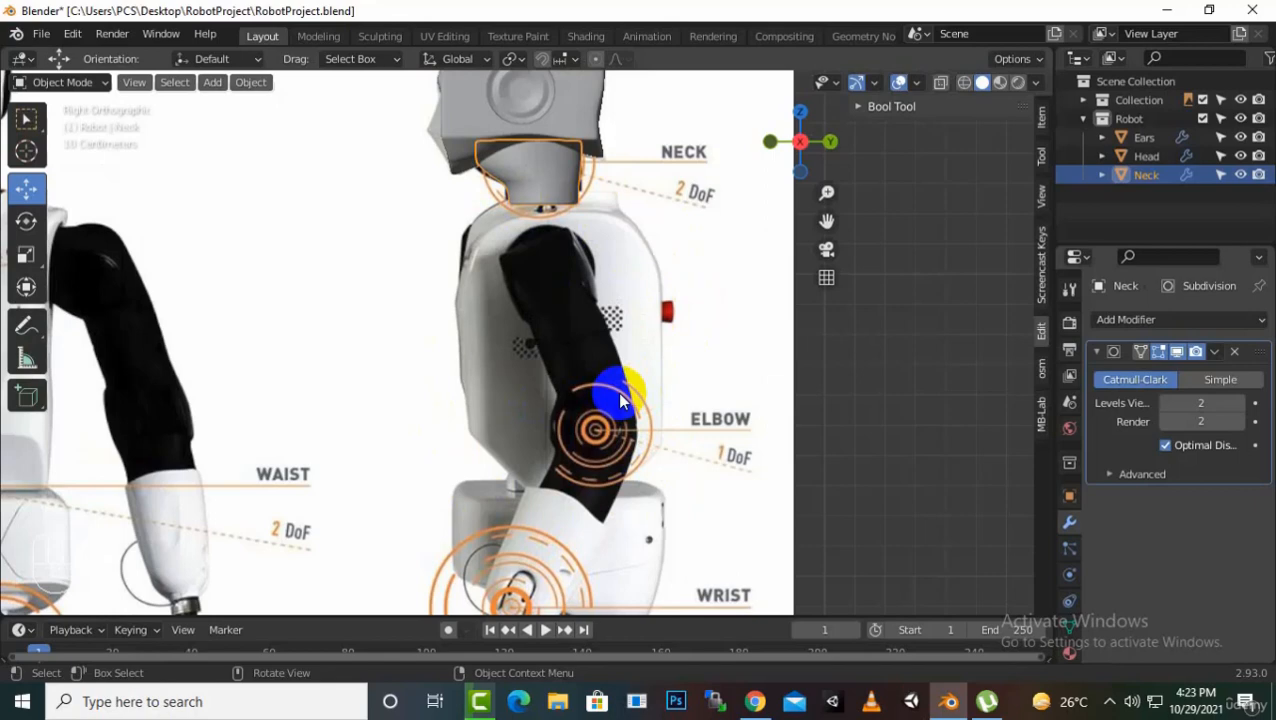
Step: Add a cube mesh for the torso and raise its geometry in Edit Mode to the robot's upper body in front view
key(KP_1)
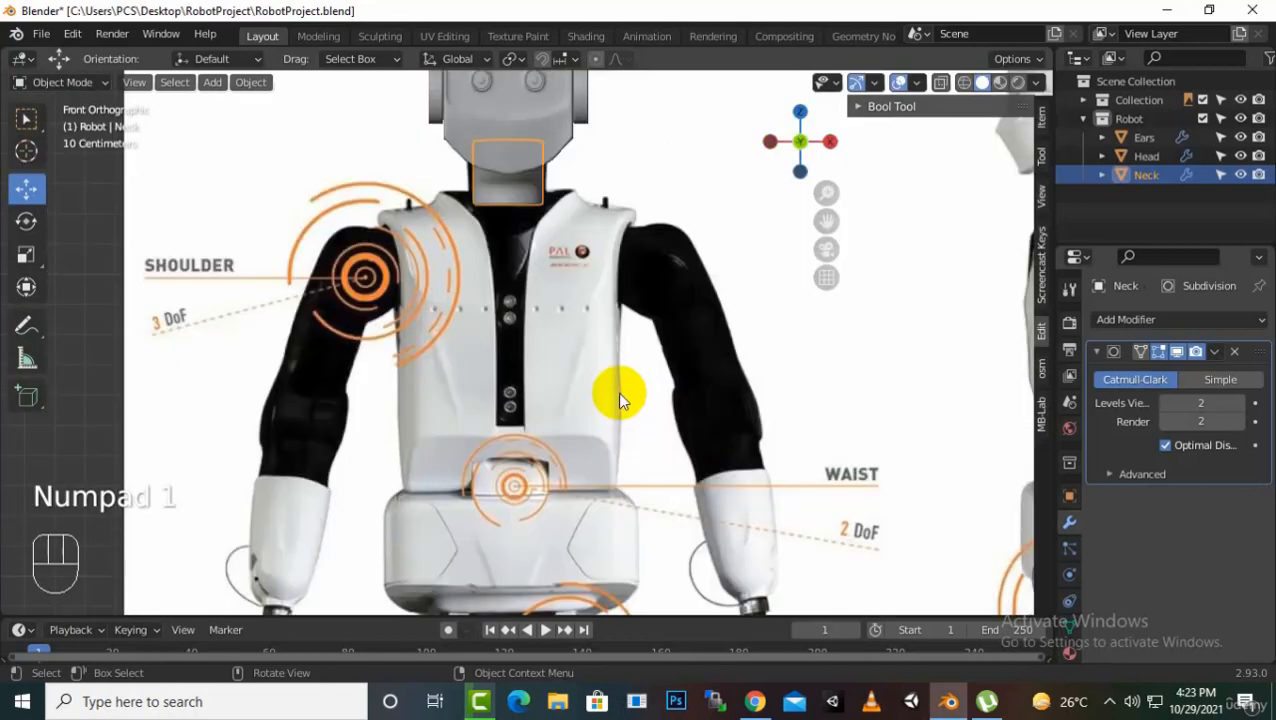
key(shift+a)
mouse_move(615, 298)
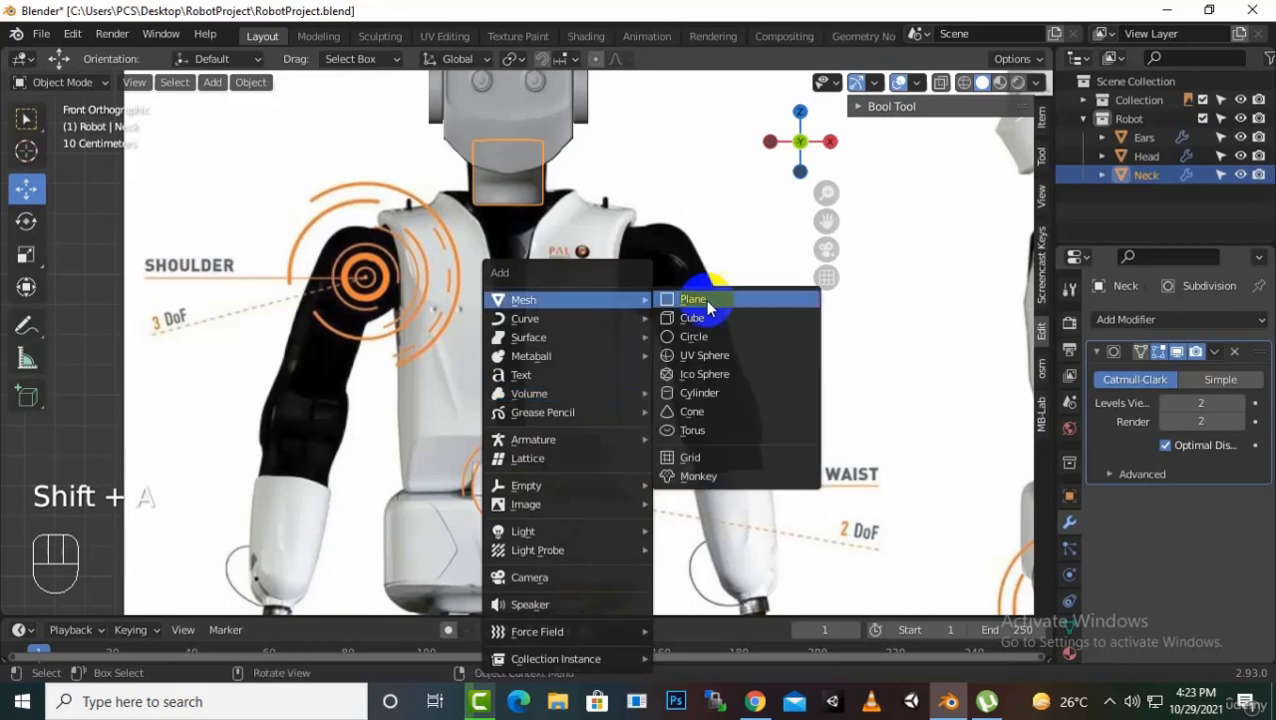
click(719, 318)
scroll(607, 392, down, 5)
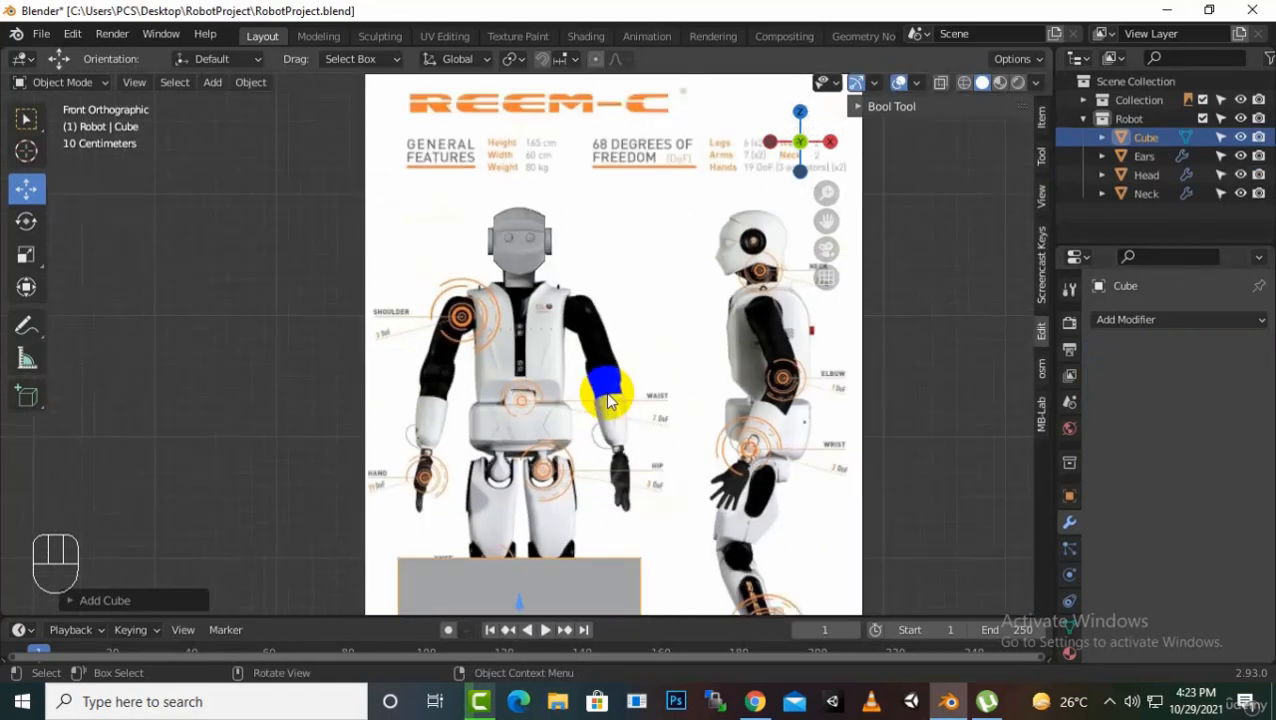
key(Tab)
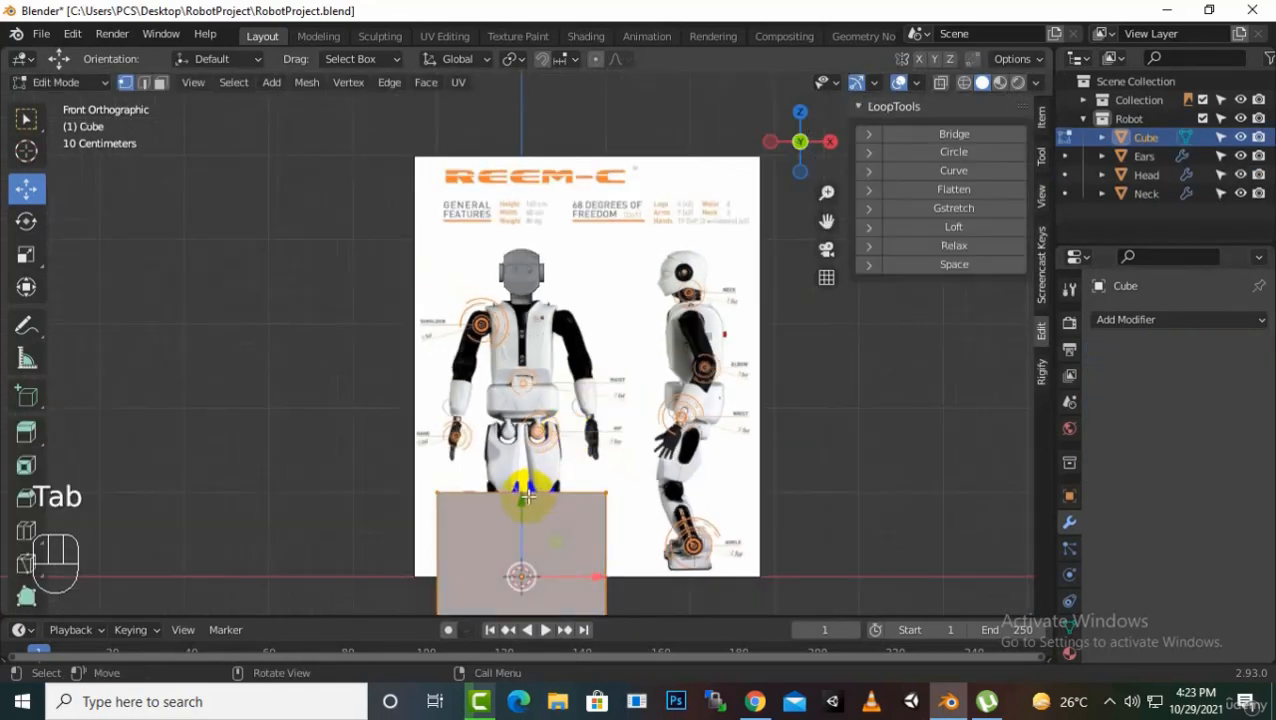
drag(522, 487, 521, 256)
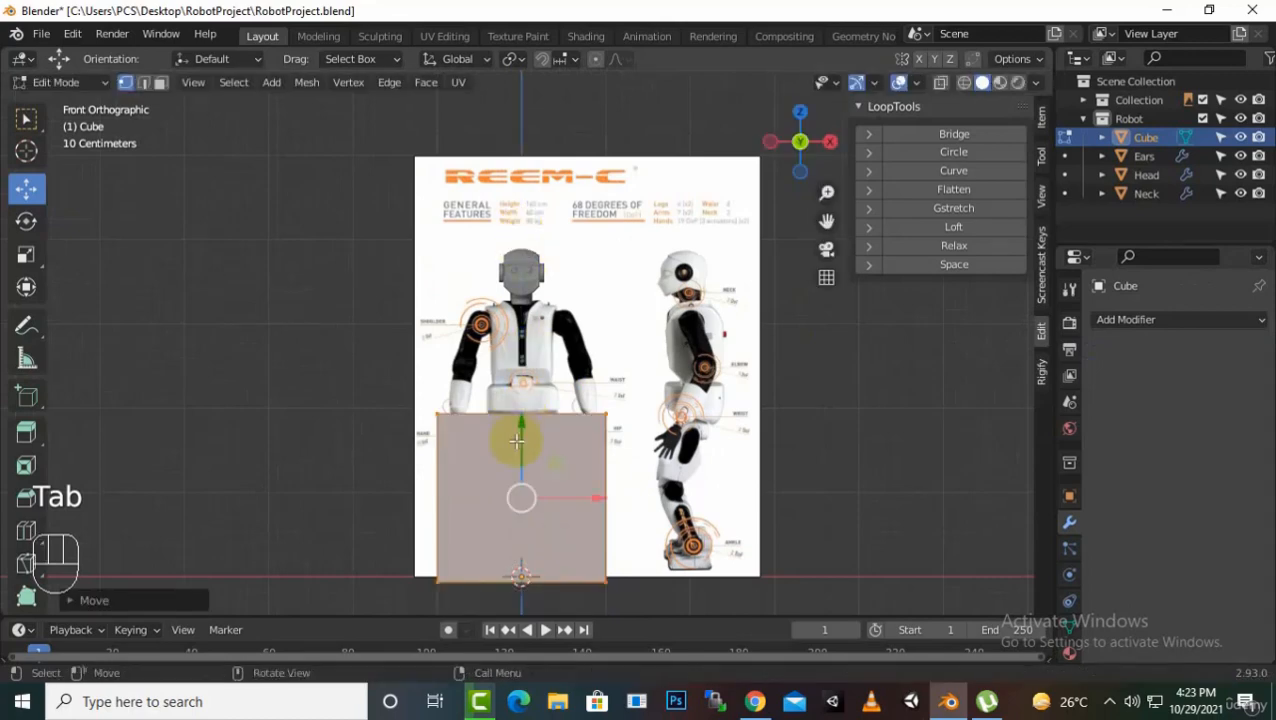
drag(522, 340, 550, 248)
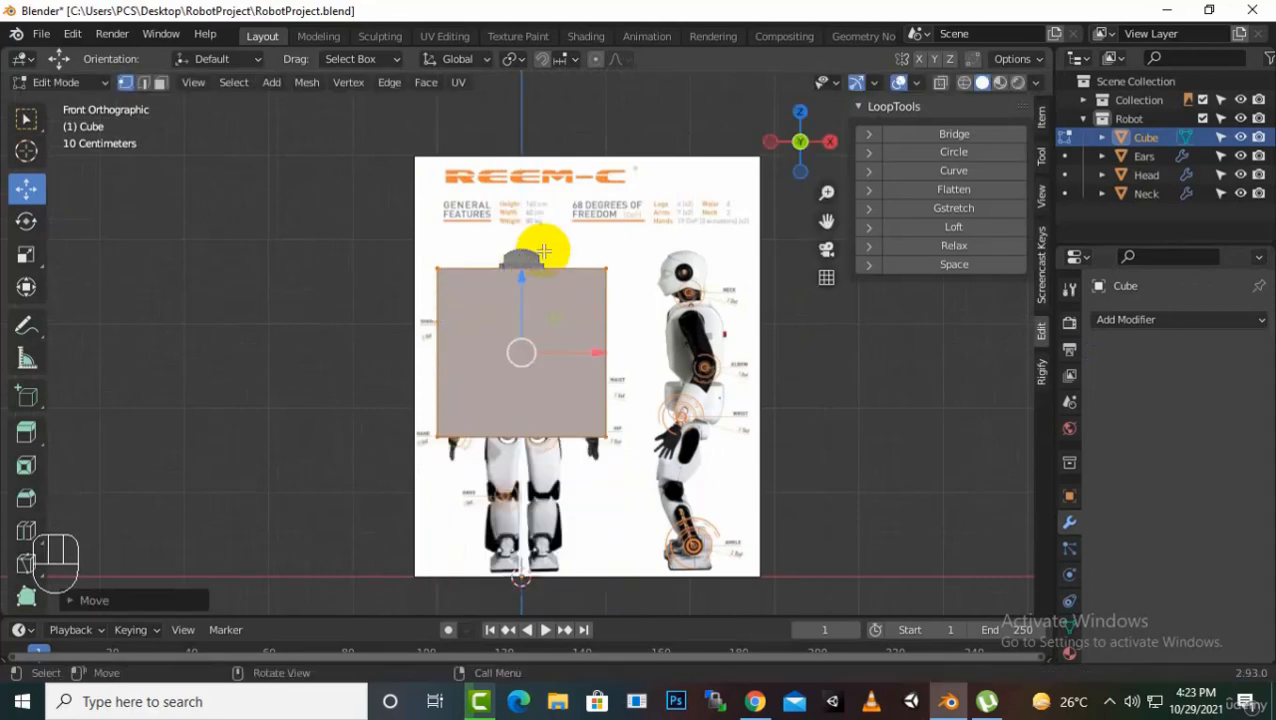
Step: Switch to wireframe display and scale the whole cube to about 0.35 so it matches the torso's width
click(966, 80)
scroll(536, 347, up, 6)
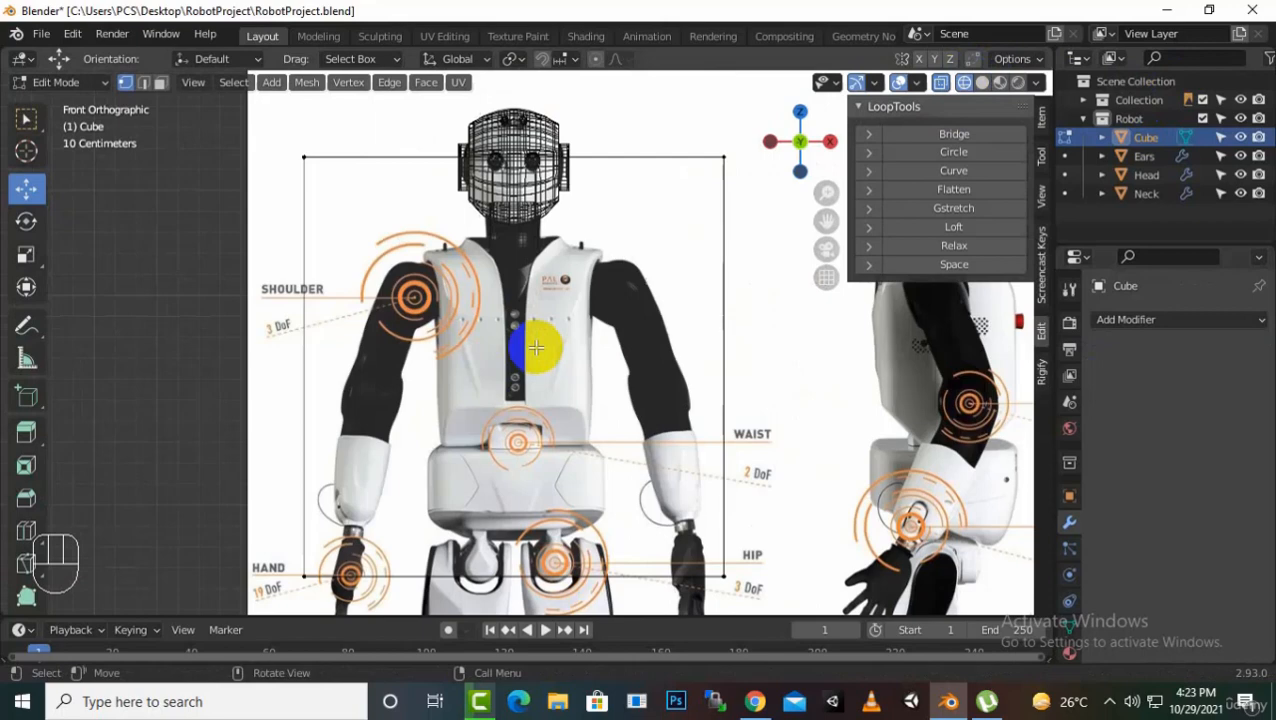
key(a)
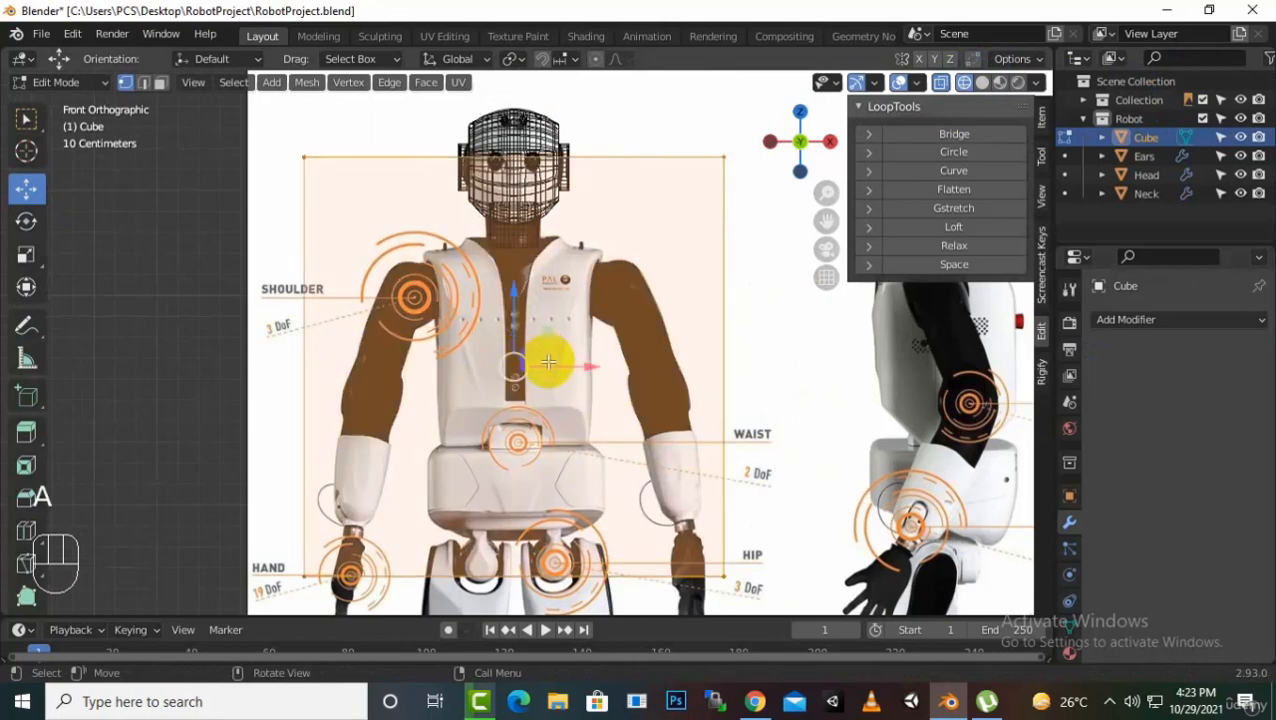
key(s)
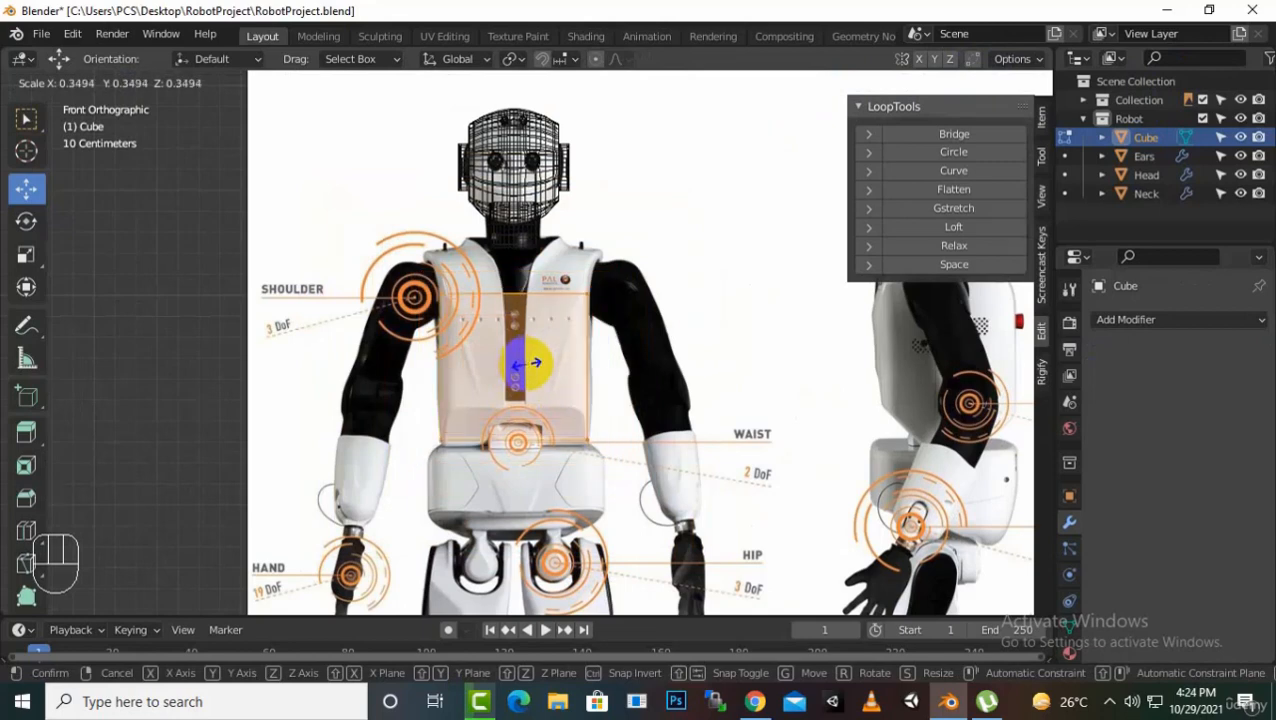
click(529, 364)
scroll(545, 300, up, 3)
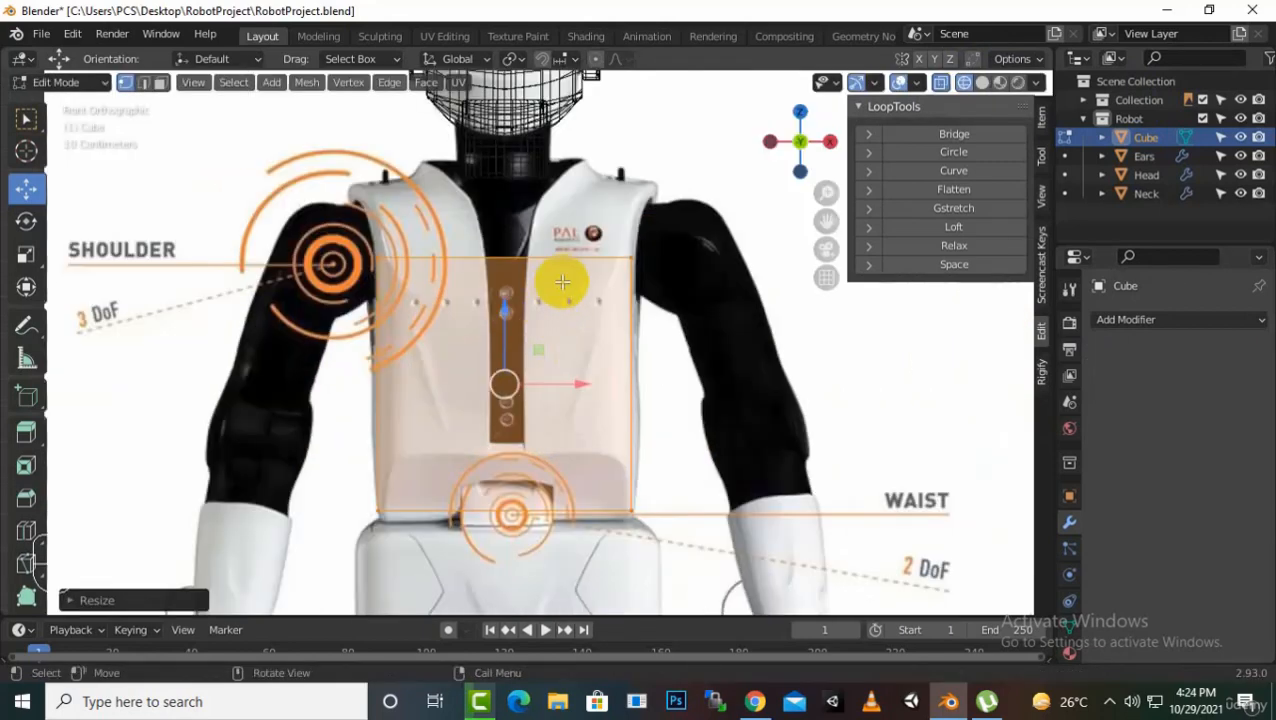
Step: Raise the top vertices of the torso block vertically to the shoulder level of the reference
drag(684, 194, 335, 298)
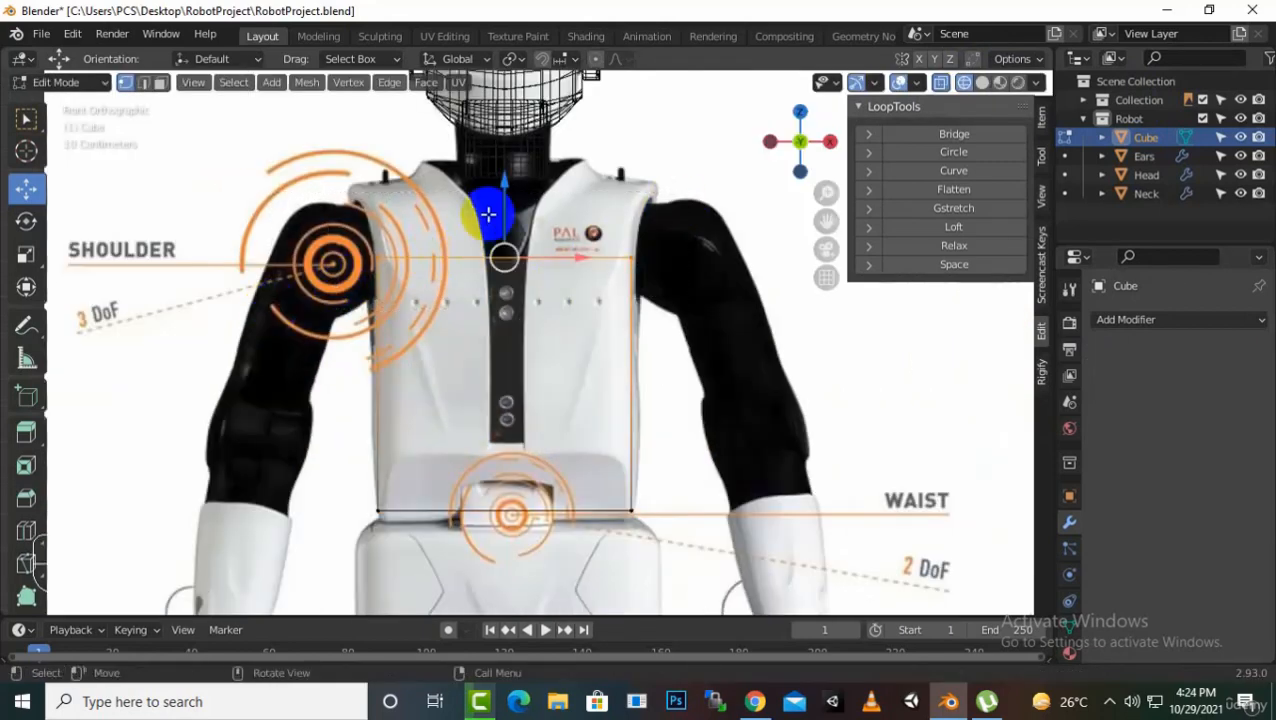
key(g)
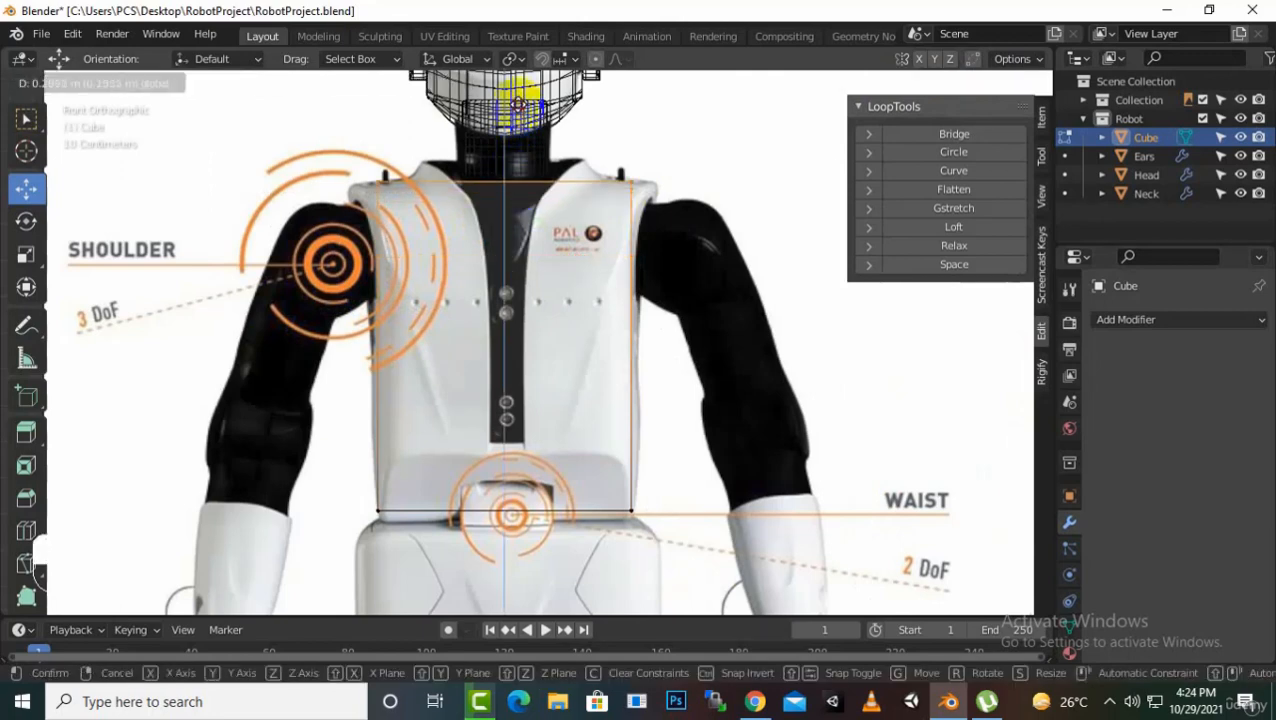
click(519, 100)
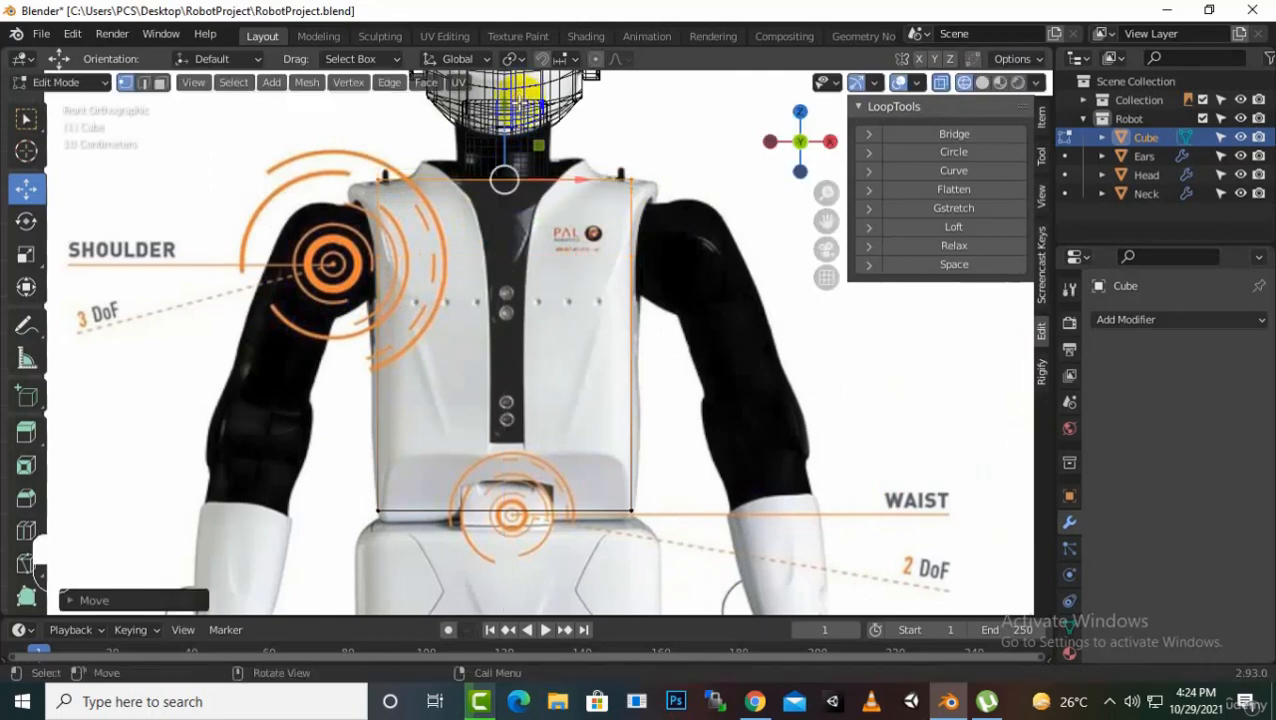
scroll(627, 218, up, 1)
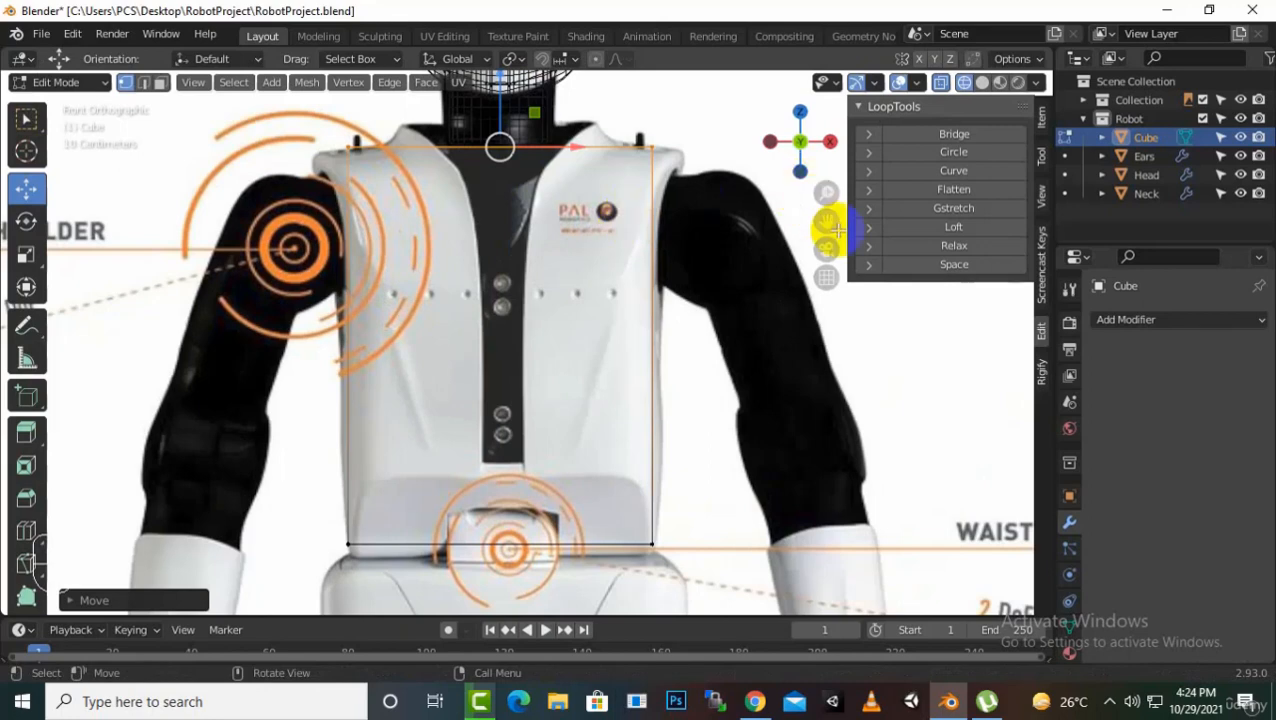
drag(831, 220, 823, 265)
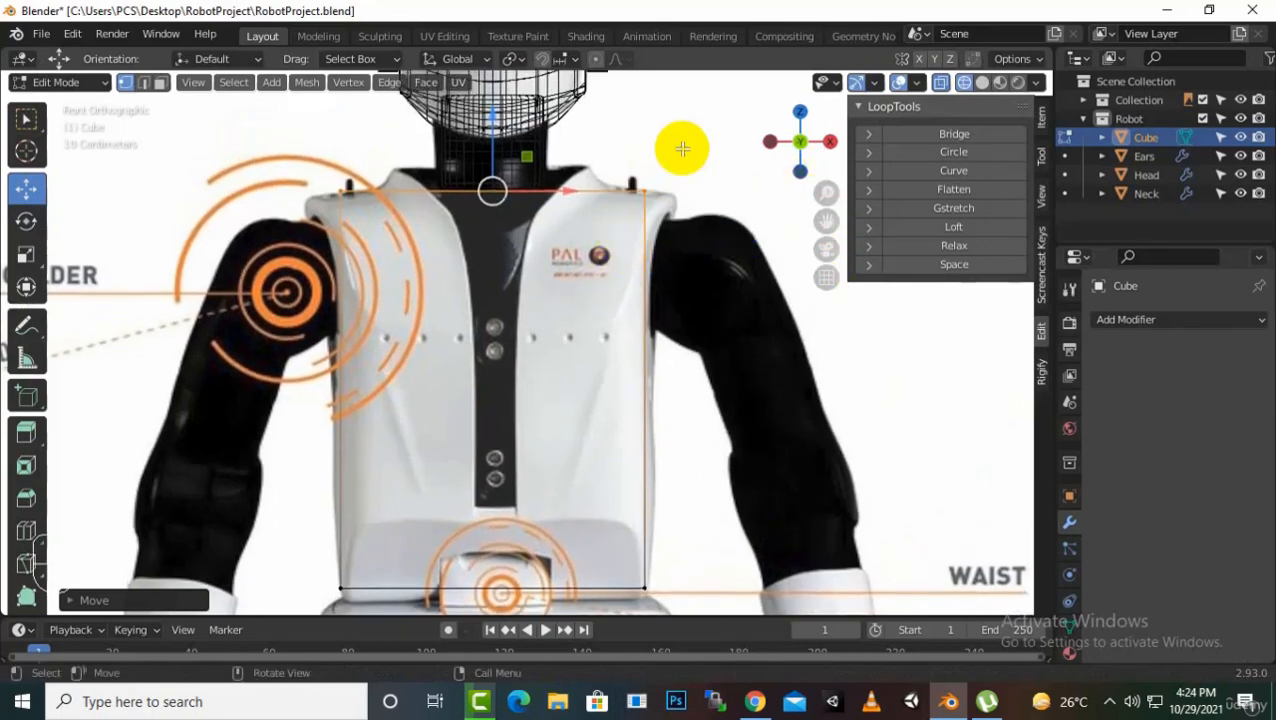
Step: Cut three evenly spaced vertical edge loops through the torso block
drag(681, 147, 706, 213)
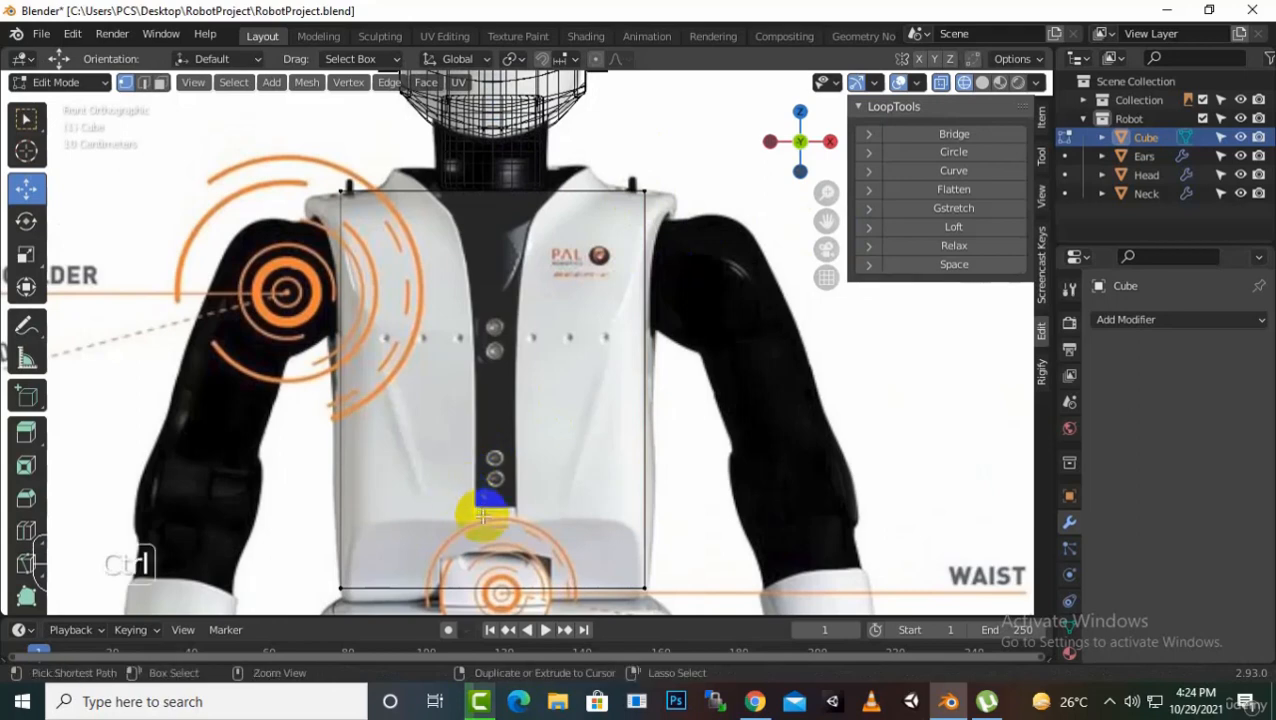
key(ctrl+r)
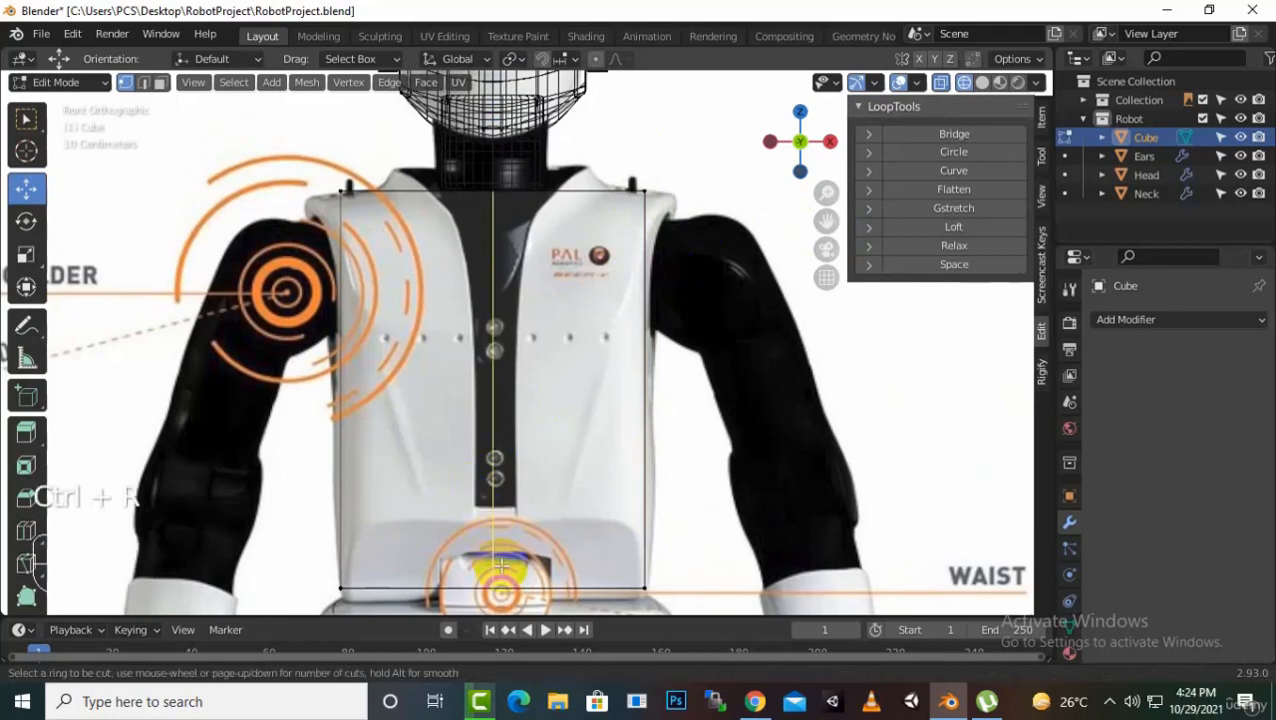
scroll(500, 565, up, 1)
click(500, 565)
scroll(500, 565, down, 2)
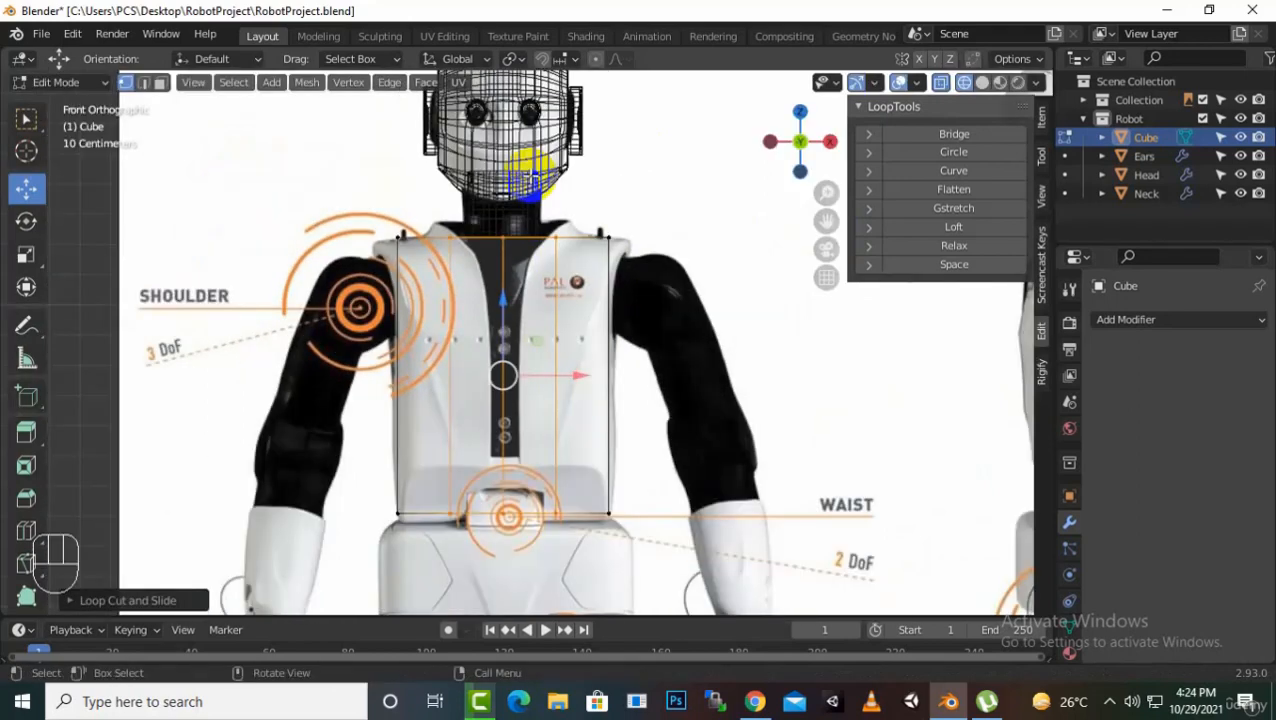
Step: Delete the vertices on the torso block's negative X half and add a Mirror modifier on the X axis with Clipping enabled
drag(279, 137, 488, 597)
key(x)
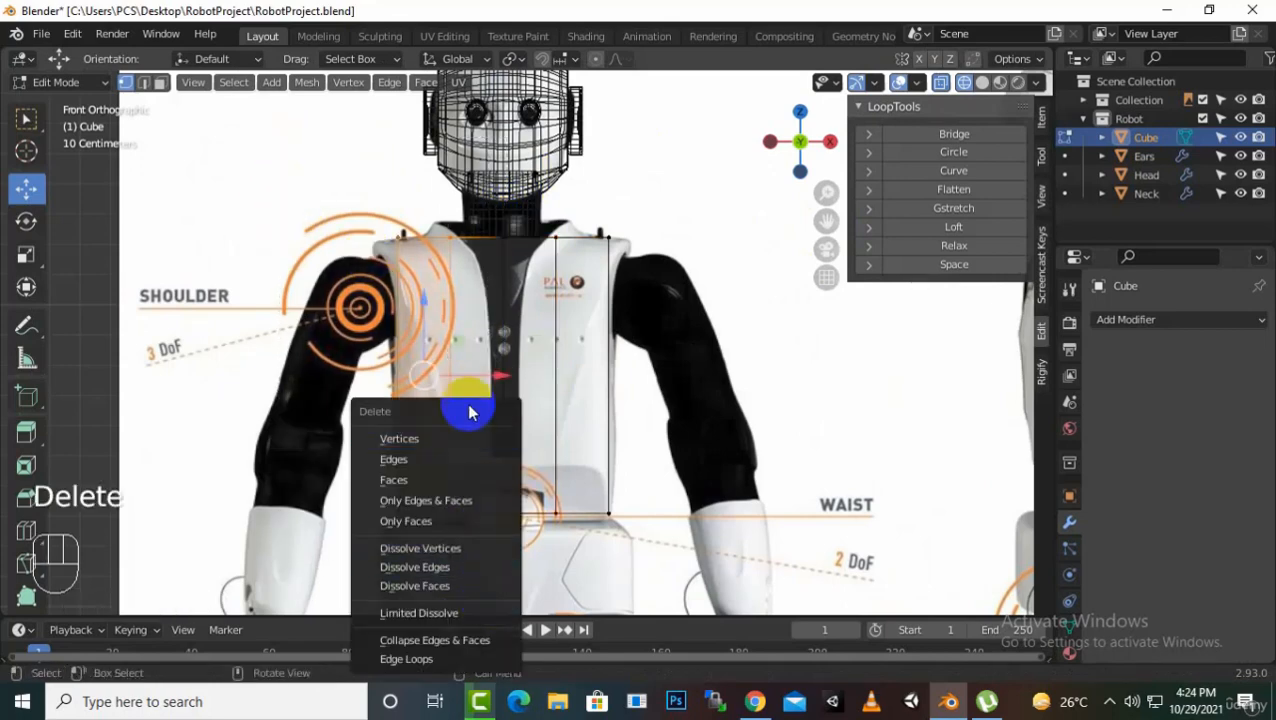
click(470, 437)
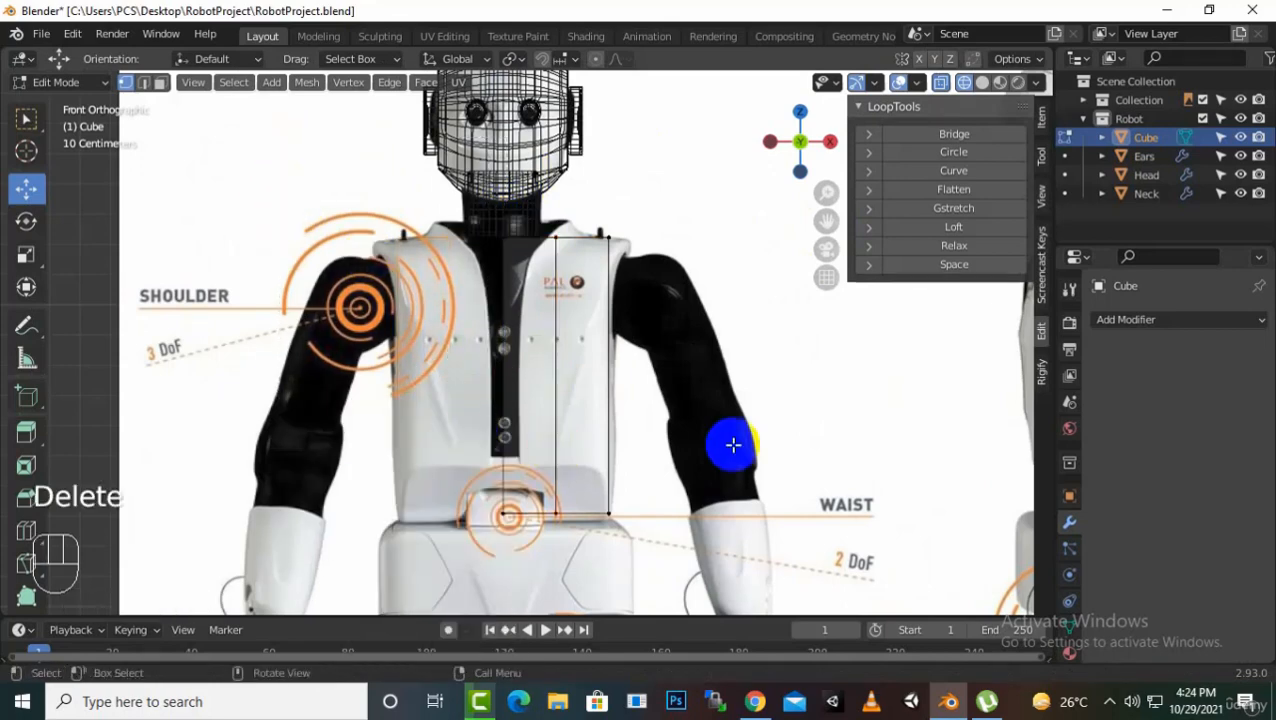
click(1185, 318)
click(920, 536)
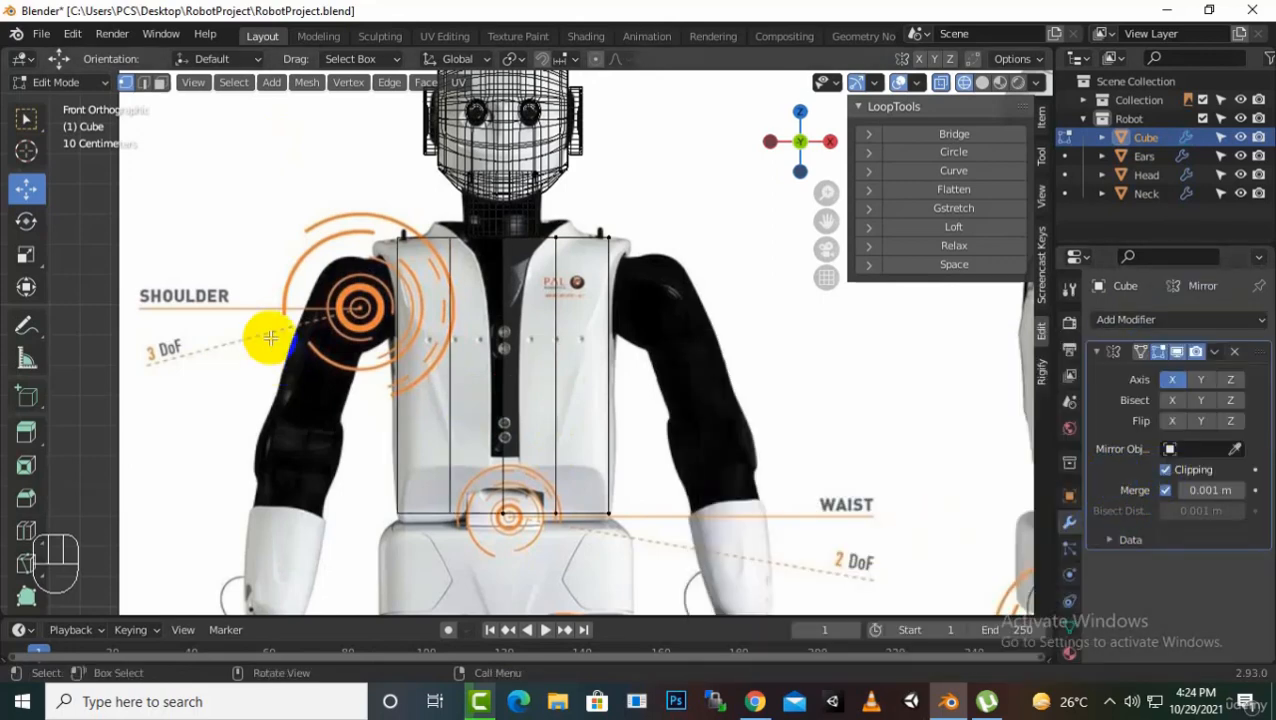
Step: Return to solid shading and show the torso block from the right side against the side reference
click(981, 86)
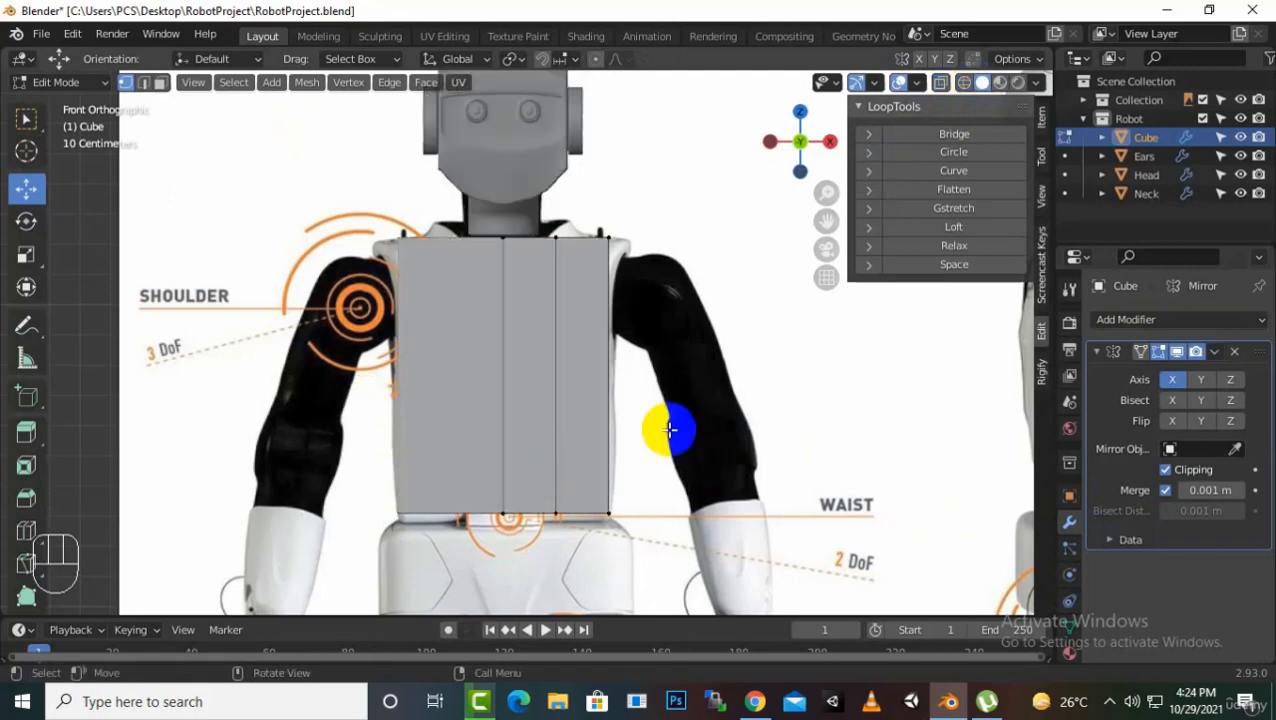
scroll(600, 388, up, 1)
scroll(595, 389, down, 2)
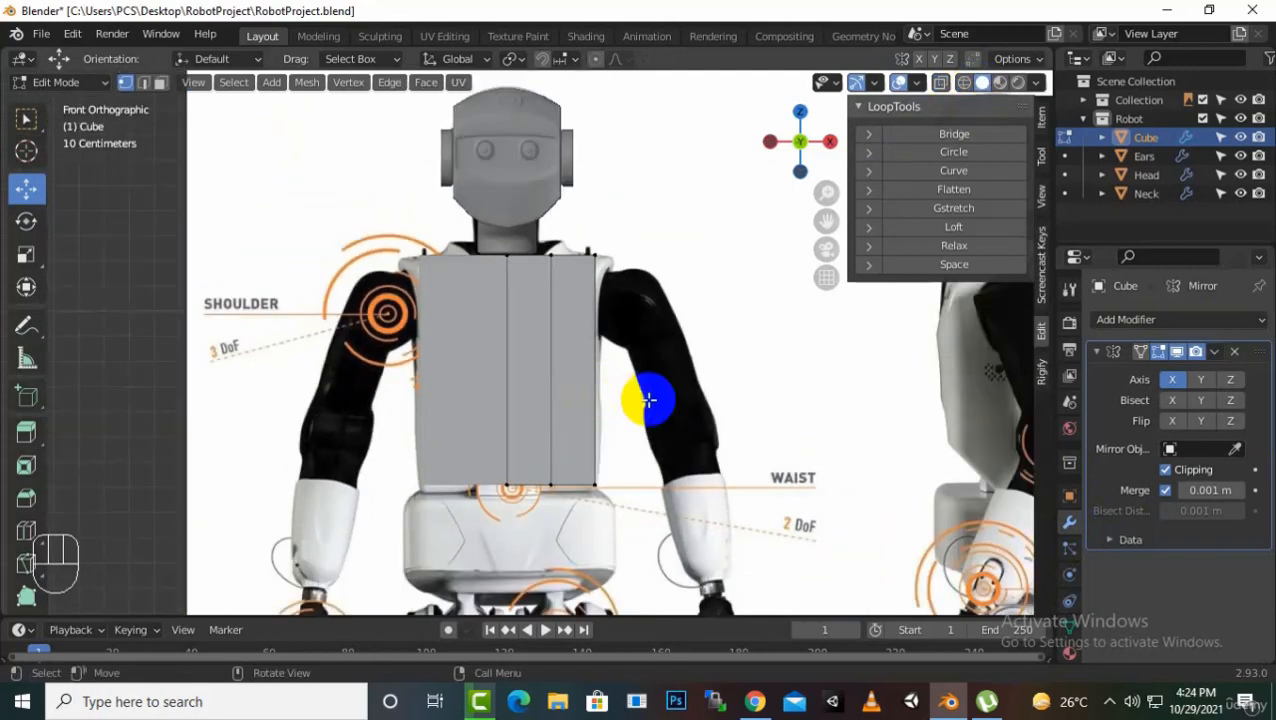
key(KP_3)
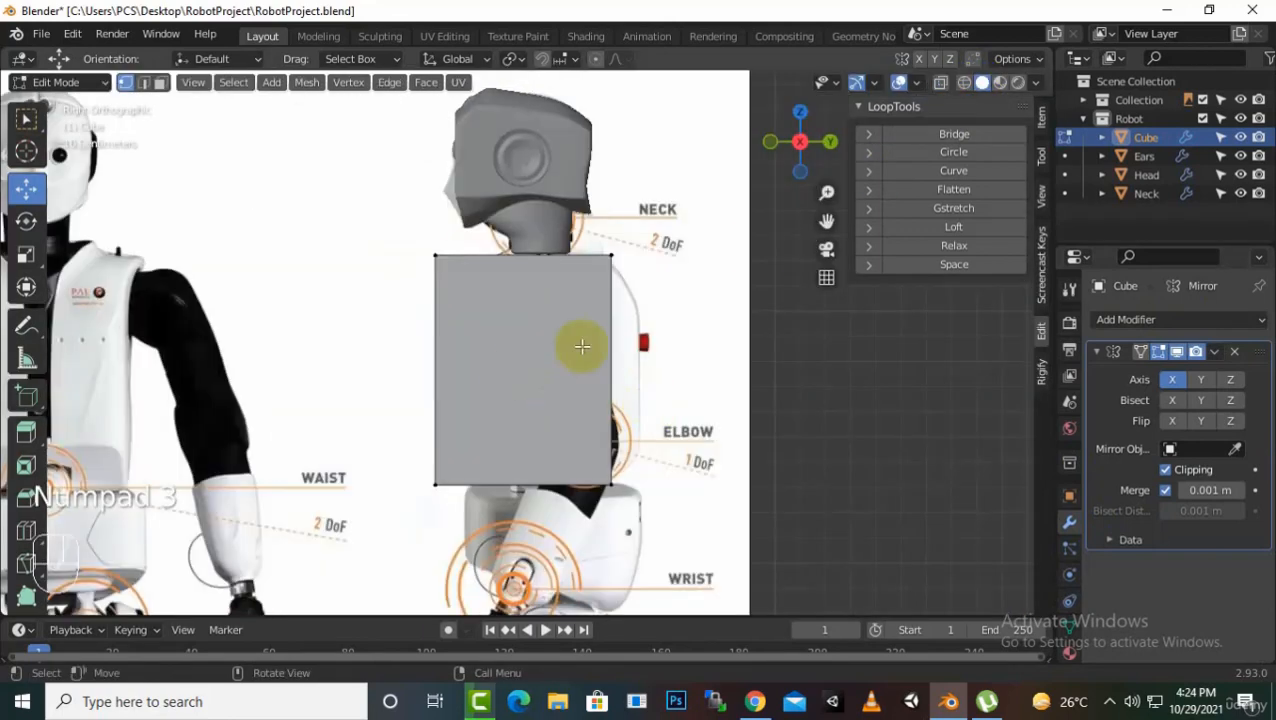
Step: Show the scene in wireframe and move the entire torso block along Y to line up with the side reference's torso
click(964, 87)
scroll(634, 339, up, 2)
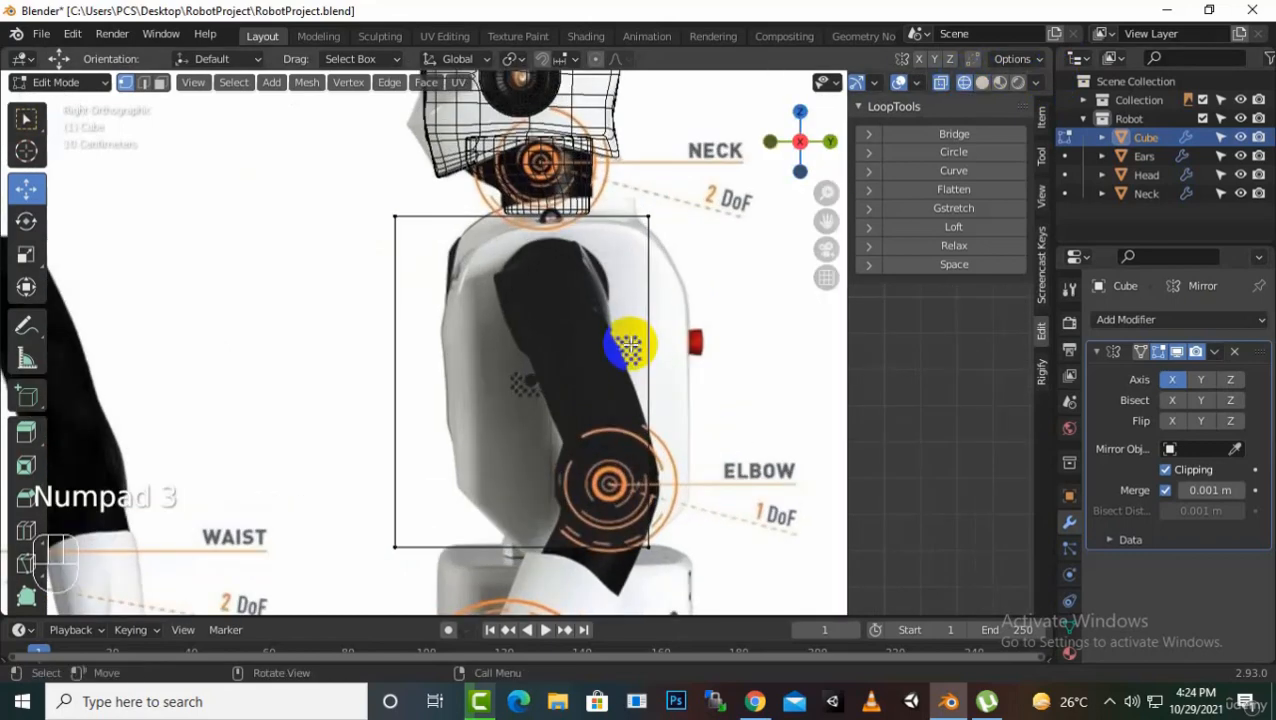
scroll(580, 478, down, 1)
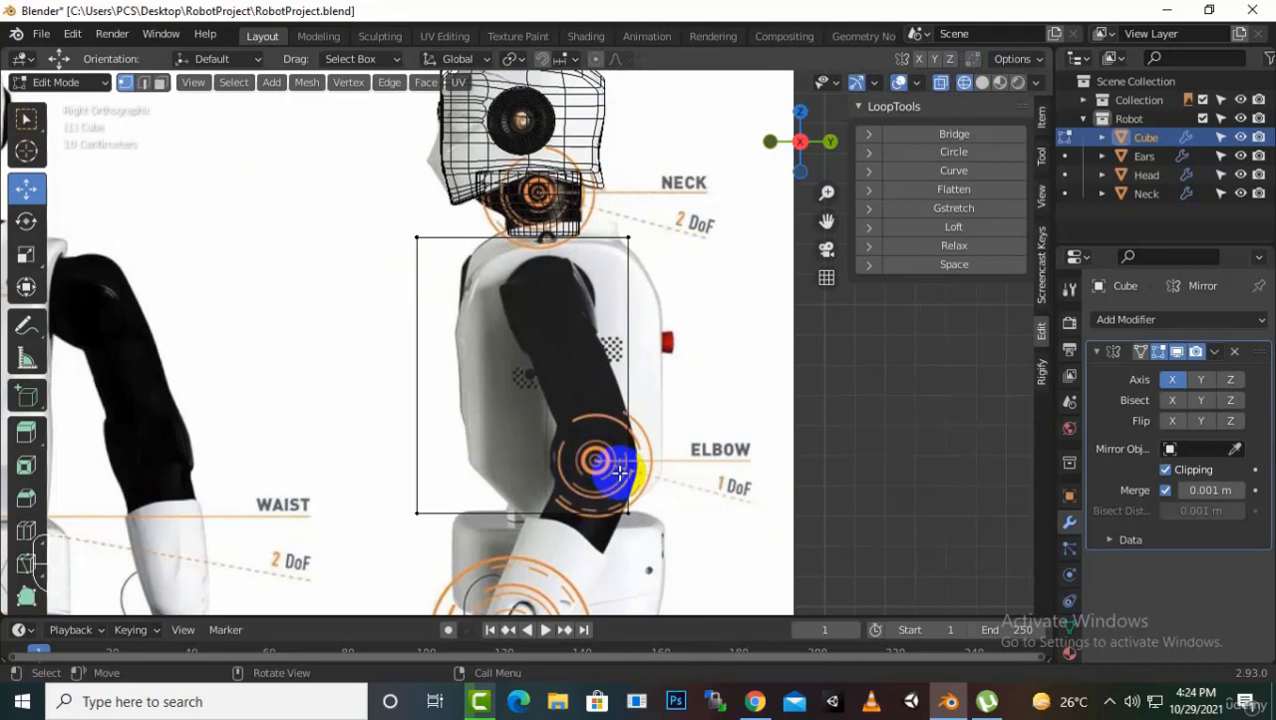
key(a)
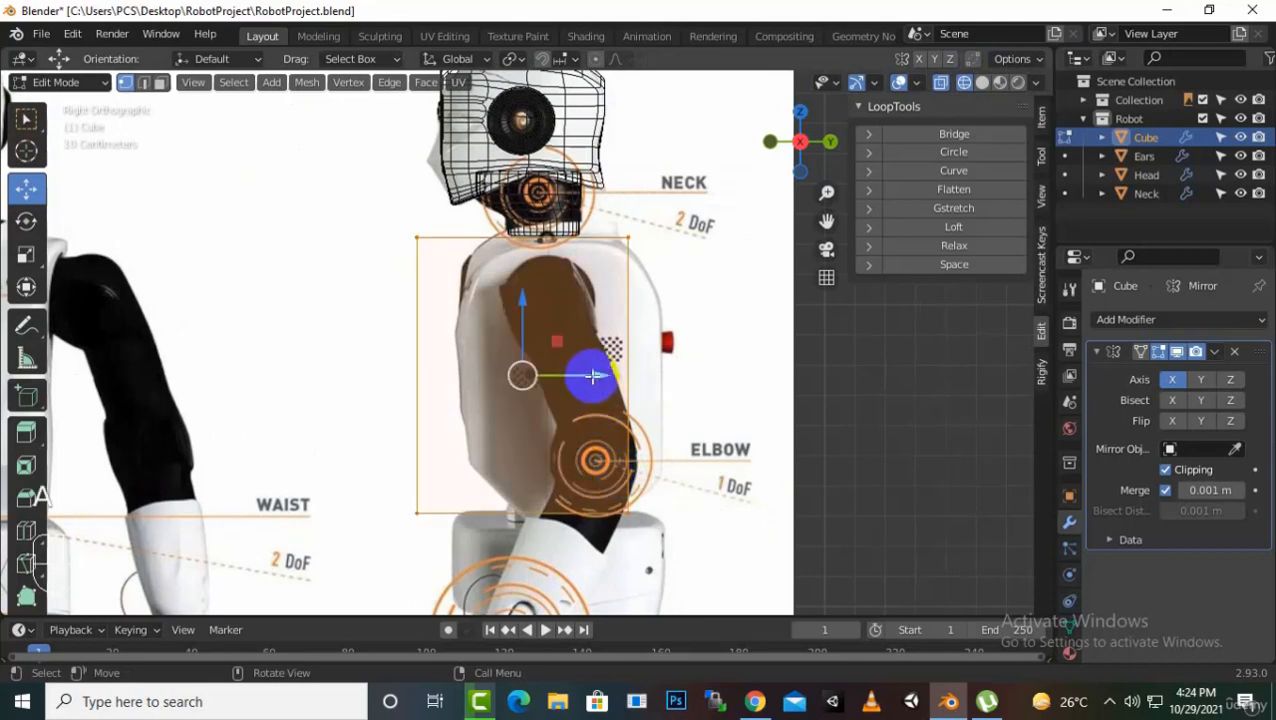
drag(624, 376, 646, 378)
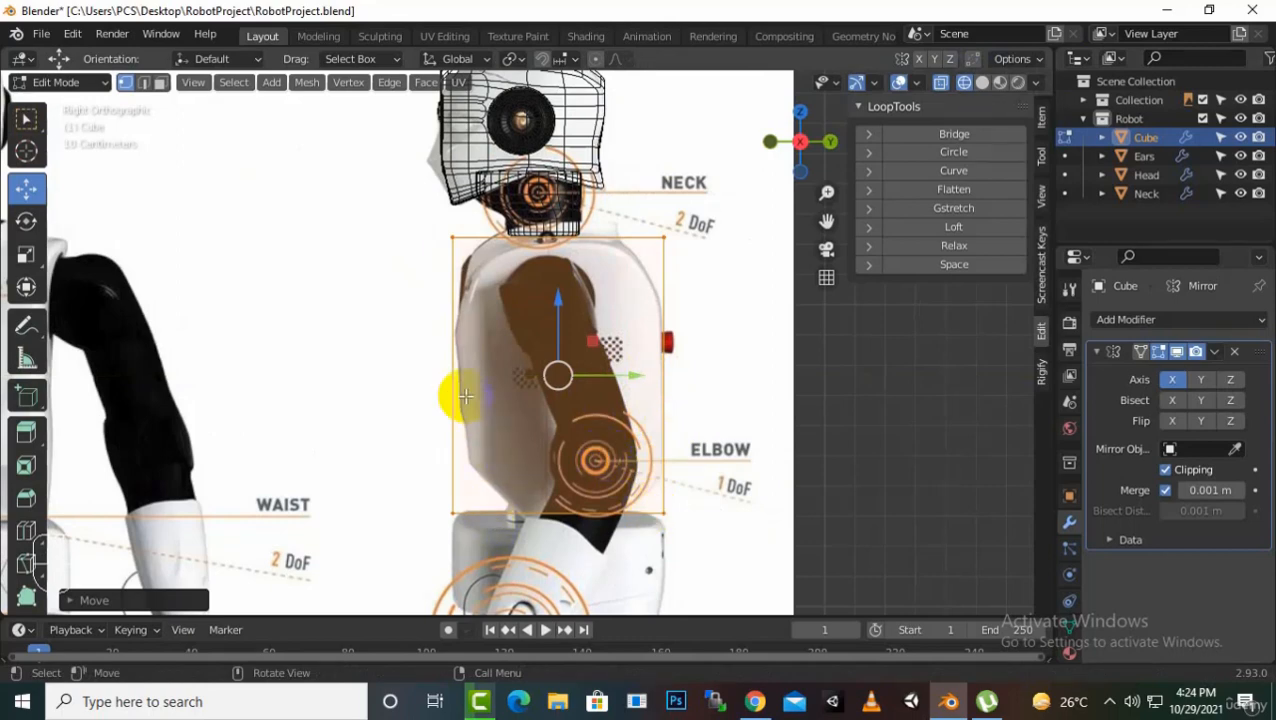
Step: Cut a horizontal edge loop around the torso block at its mid-height
middle_drag(459, 393, 627, 387)
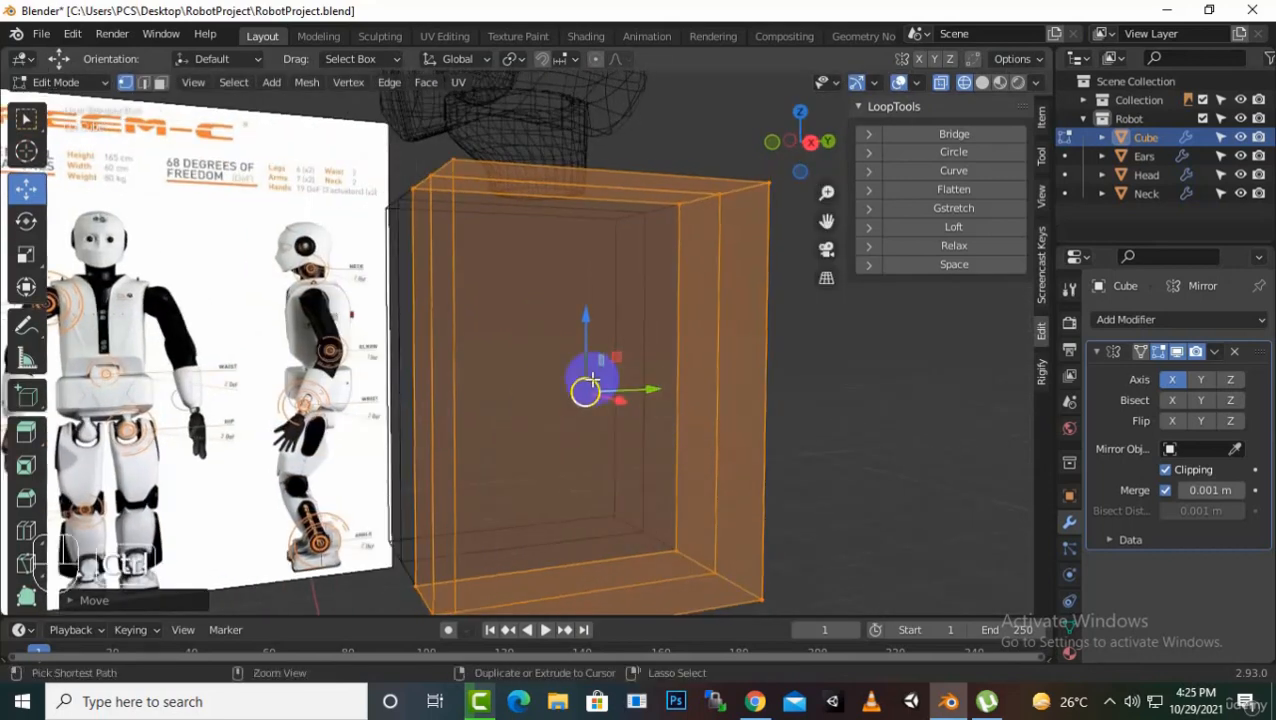
key(ctrl+r)
double_click(499, 381)
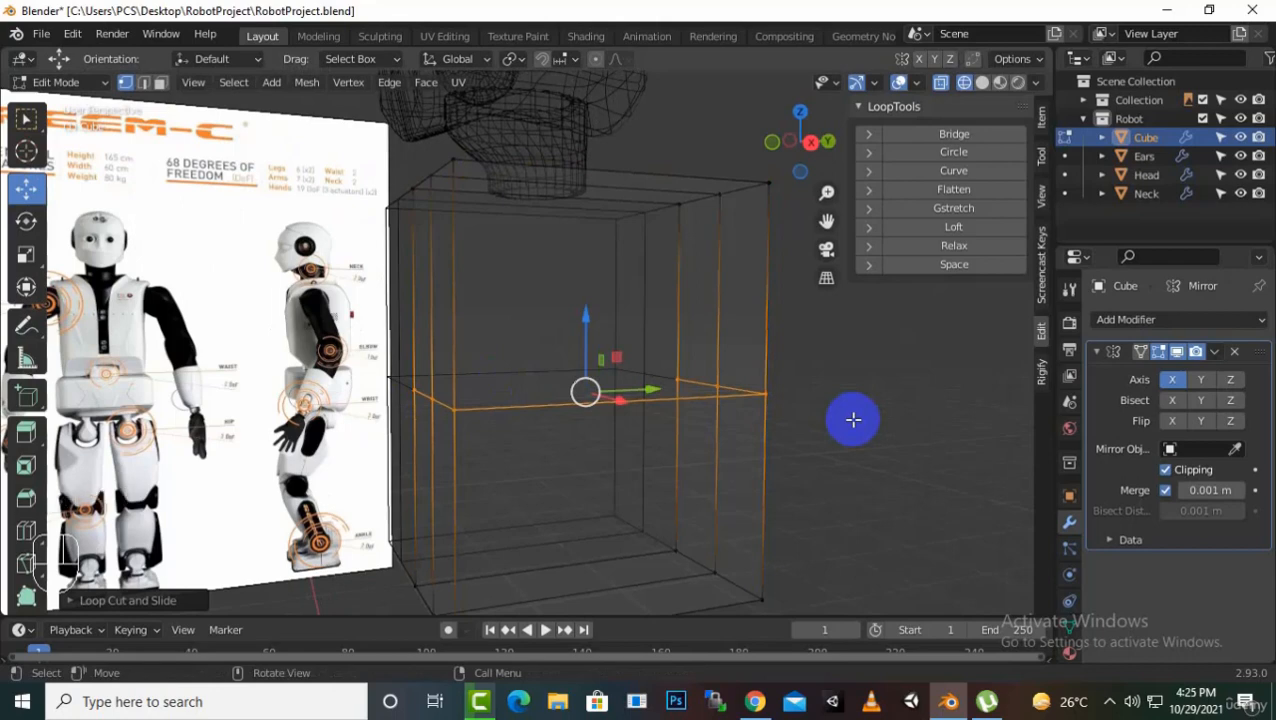
Step: Add a Subdivision Surface modifier to the torso block and inspect the rounded shape in solid shading
click(1150, 319)
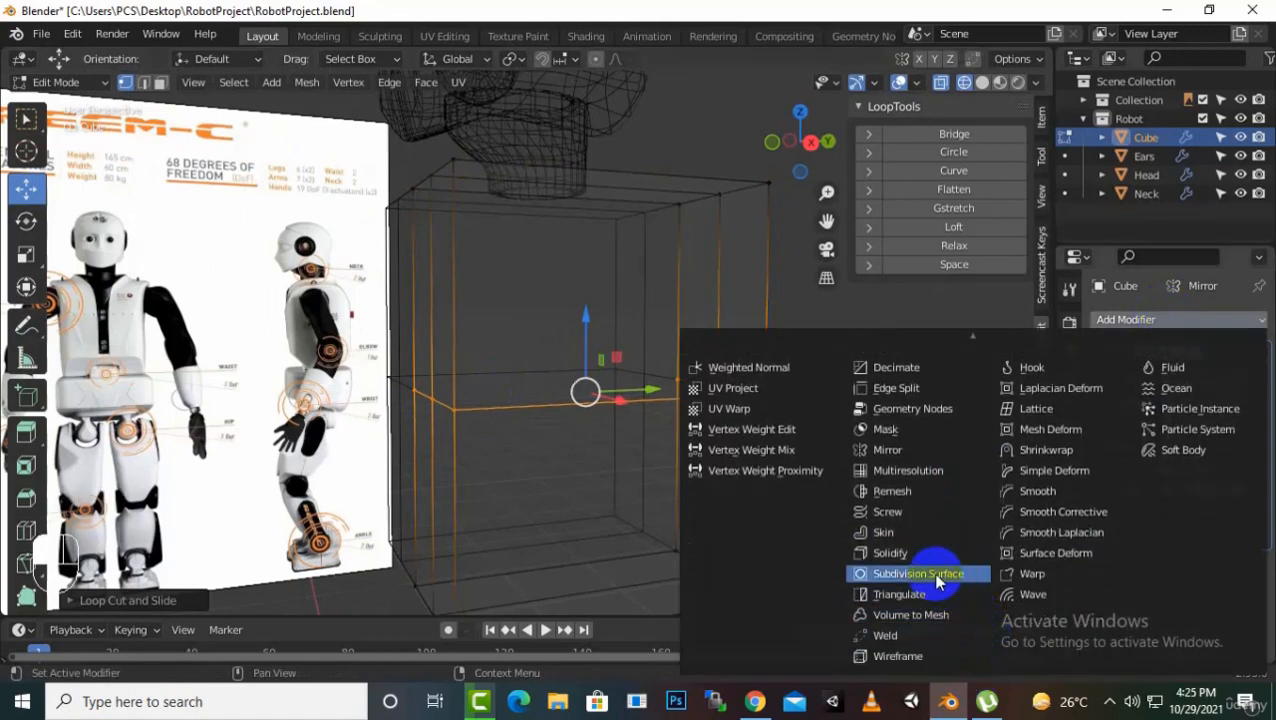
click(935, 574)
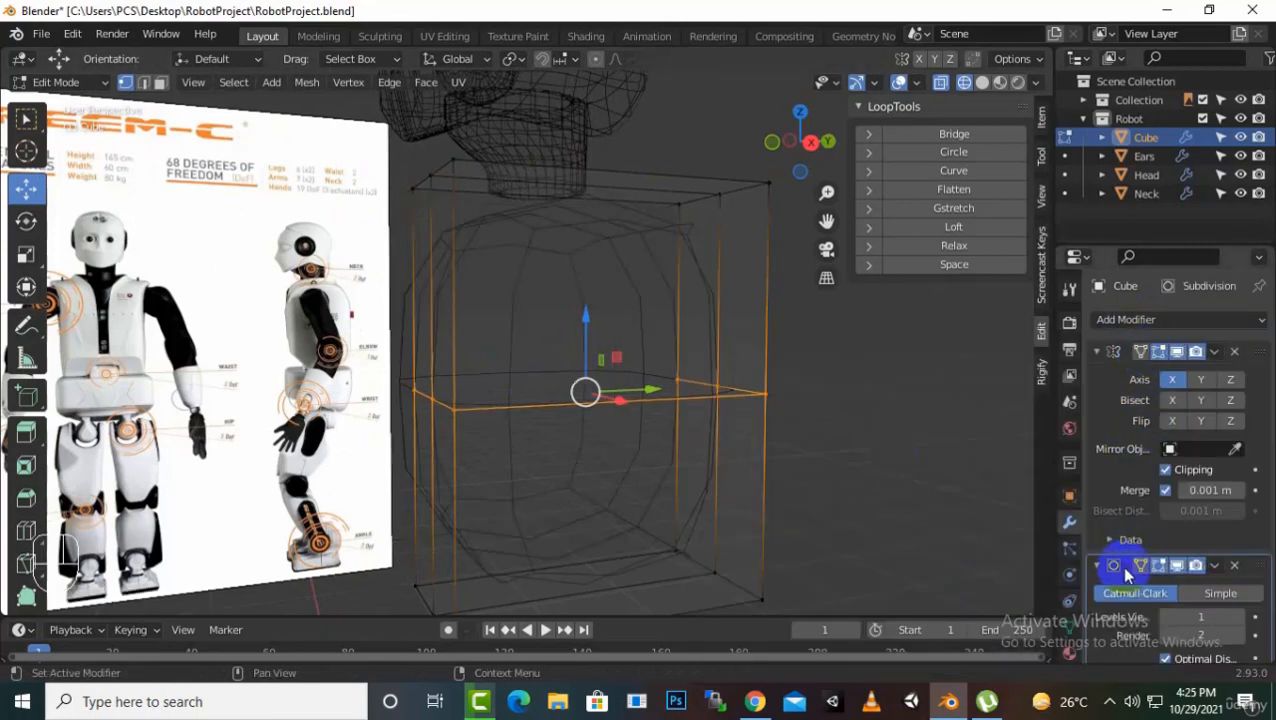
click(940, 82)
middle_drag(598, 447, 434, 422)
scroll(605, 440, up, 3)
middle_drag(617, 440, 805, 461)
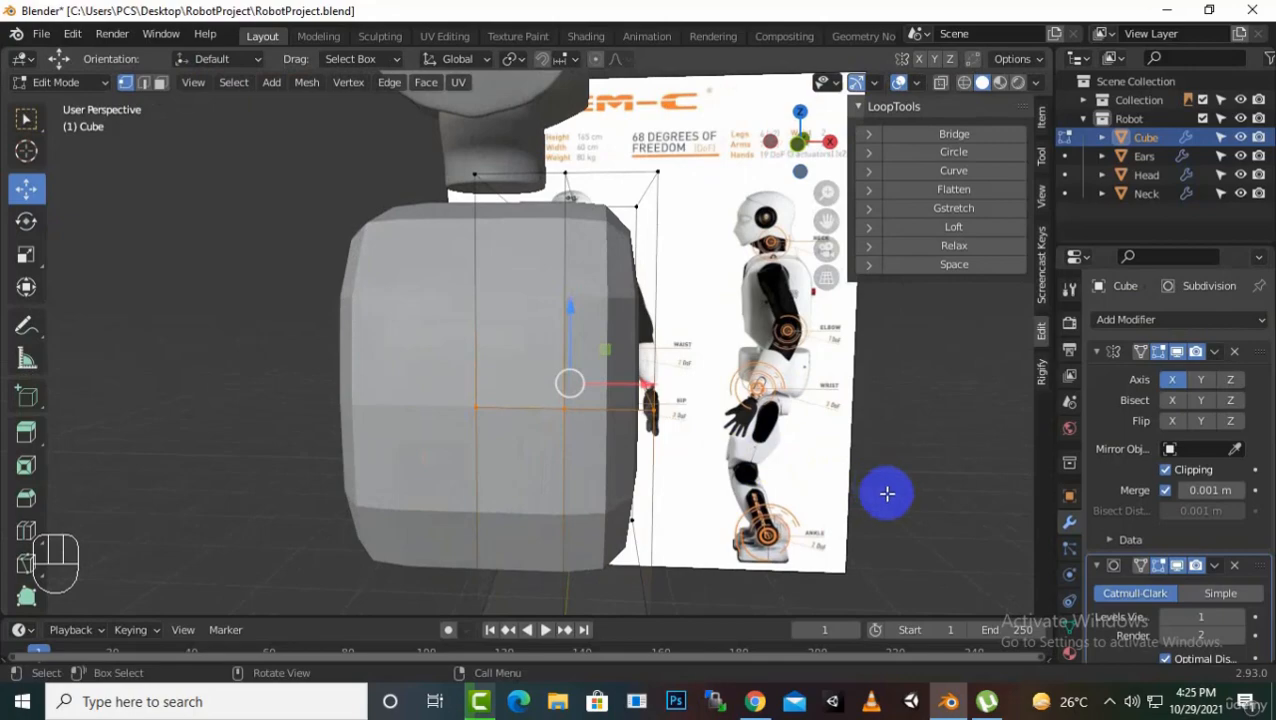
Step: Try a viewport subdivision level of 2 on the torso block and return it to 1
click(1243, 620)
middle_drag(840, 507, 660, 480)
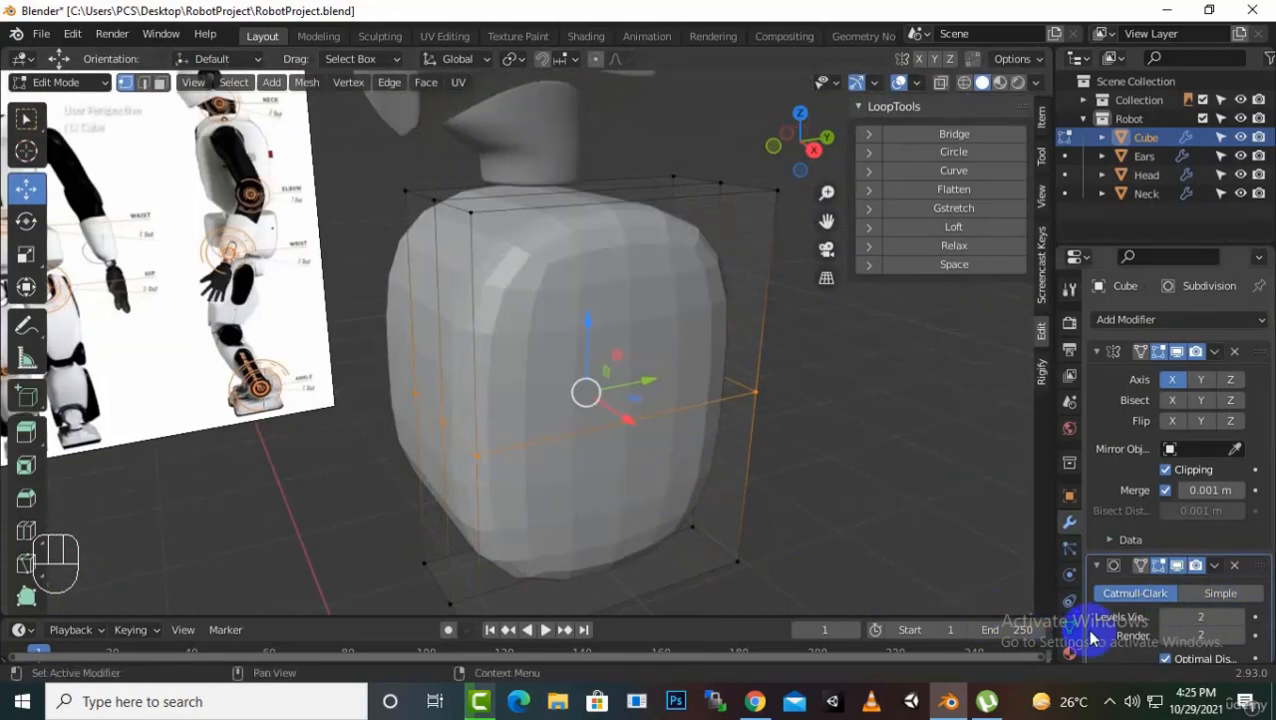
click(1170, 617)
middle_drag(789, 504, 880, 456)
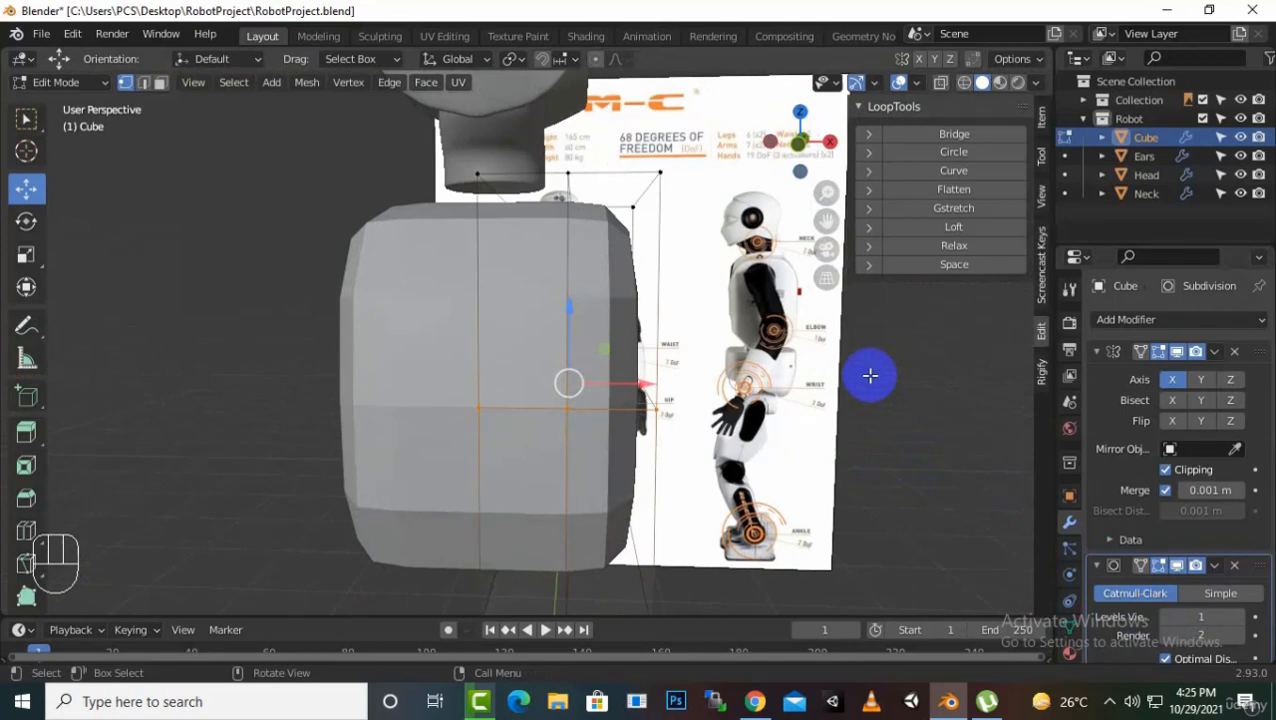
Step: Apply the torso block's Subdivision Surface modifier in Object Mode, keeping the Mirror modifier live
key(Tab)
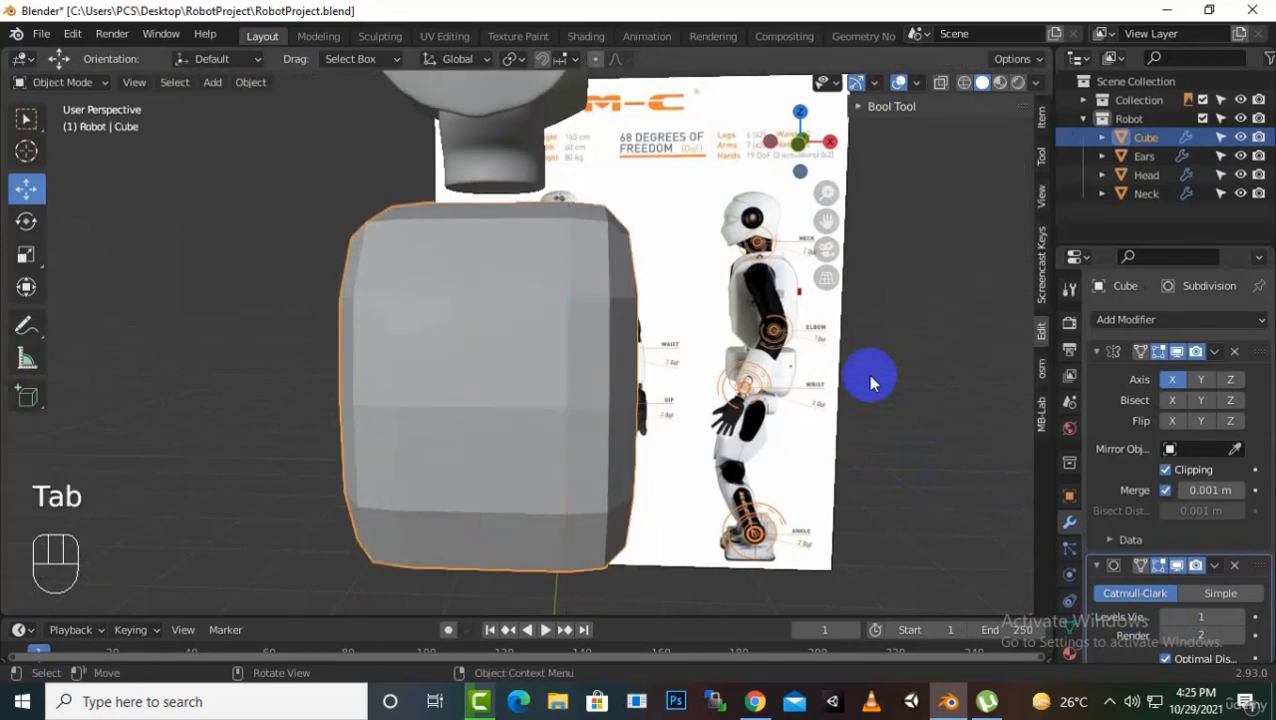
click(1216, 566)
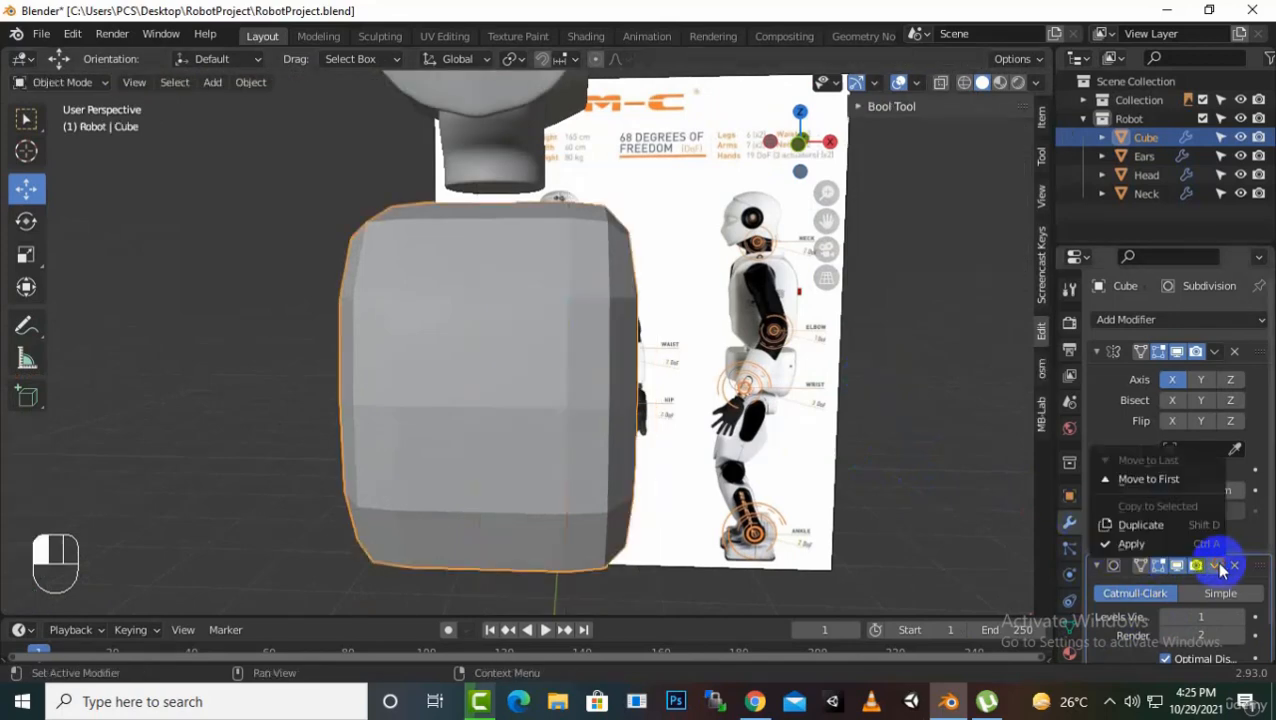
click(1180, 545)
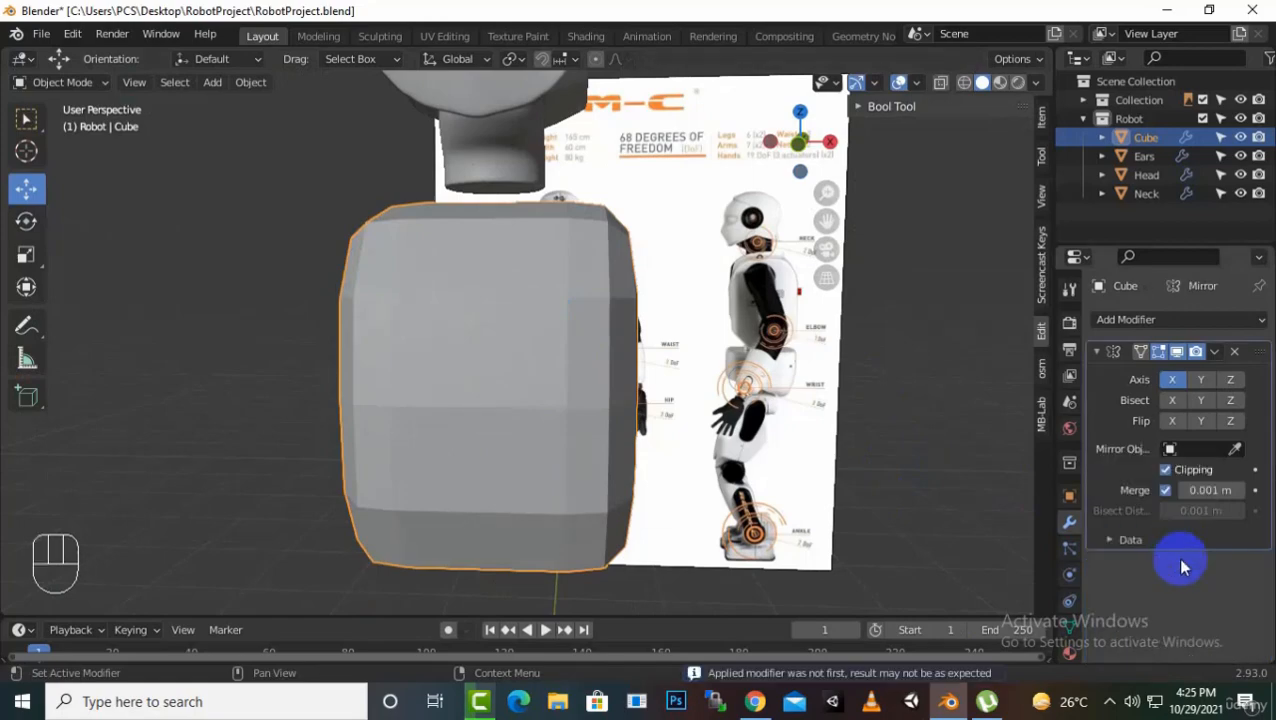
Step: Scale the whole torso mesh along Z by about 1.15 in front view to match the reference torso's height
middle_drag(632, 334, 716, 412)
key(Tab)
key(KP_1)
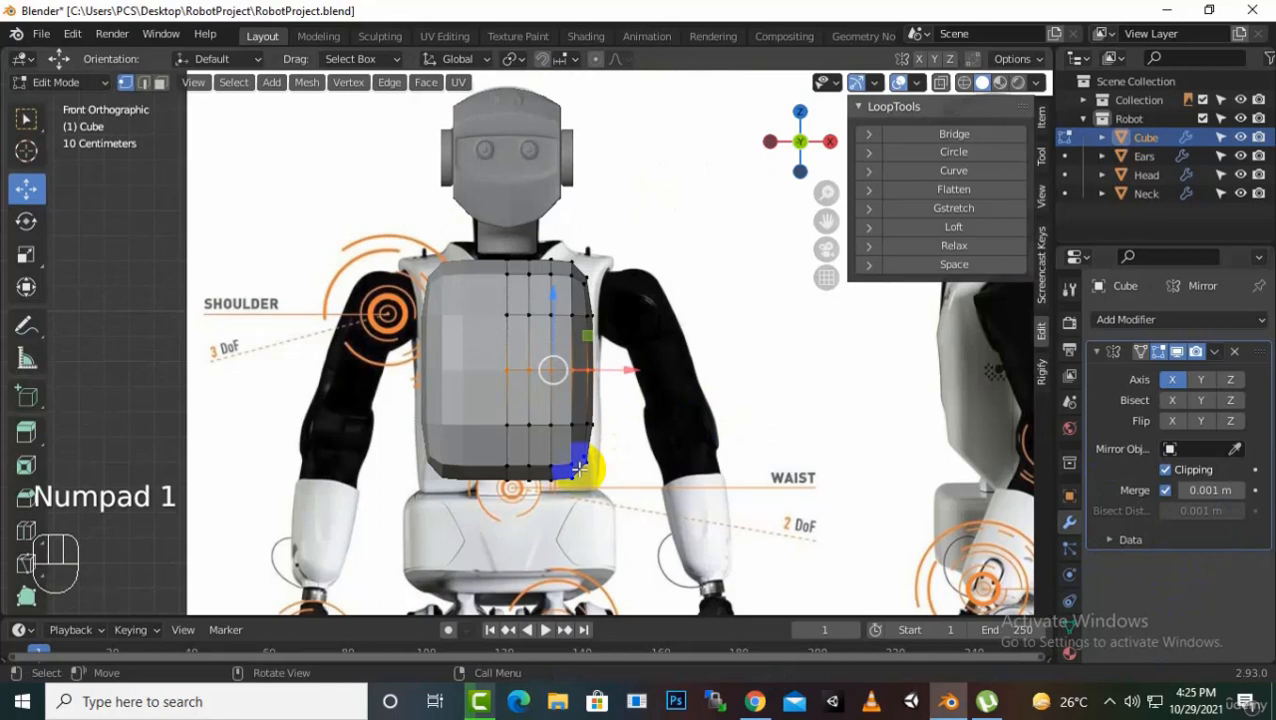
key(a)
scroll(579, 455, up, 2)
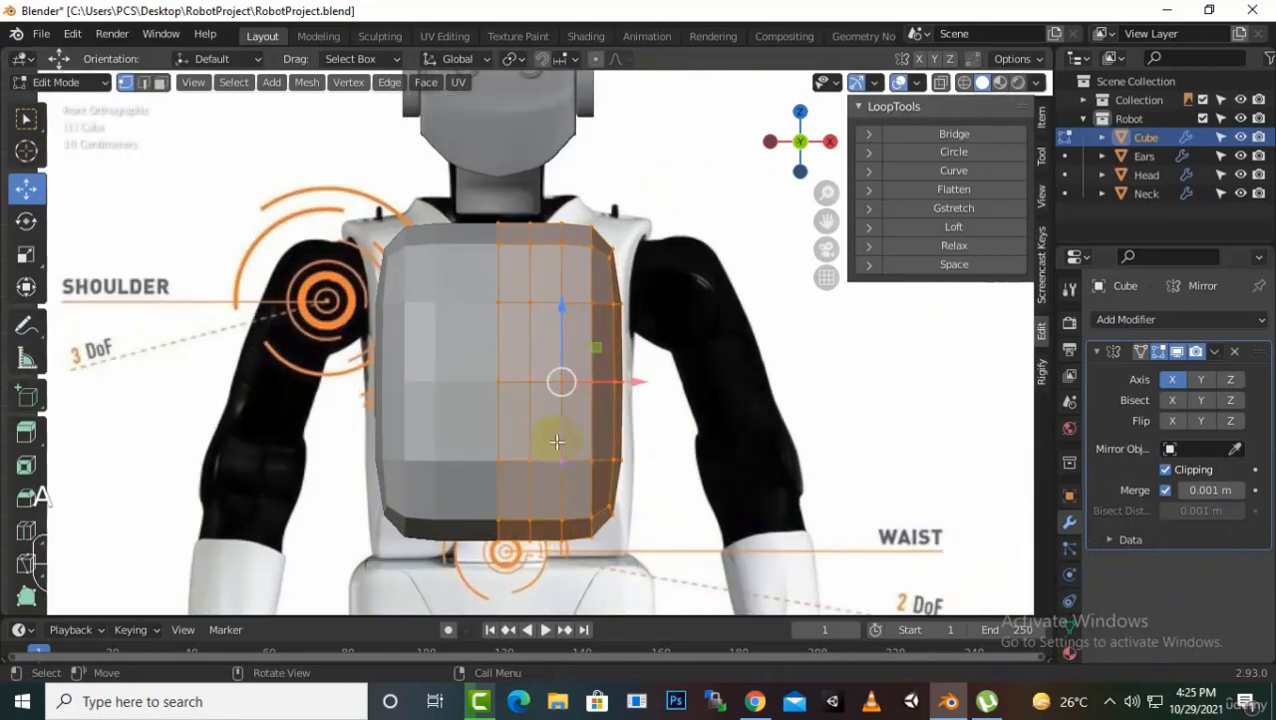
key(s)
key(z)
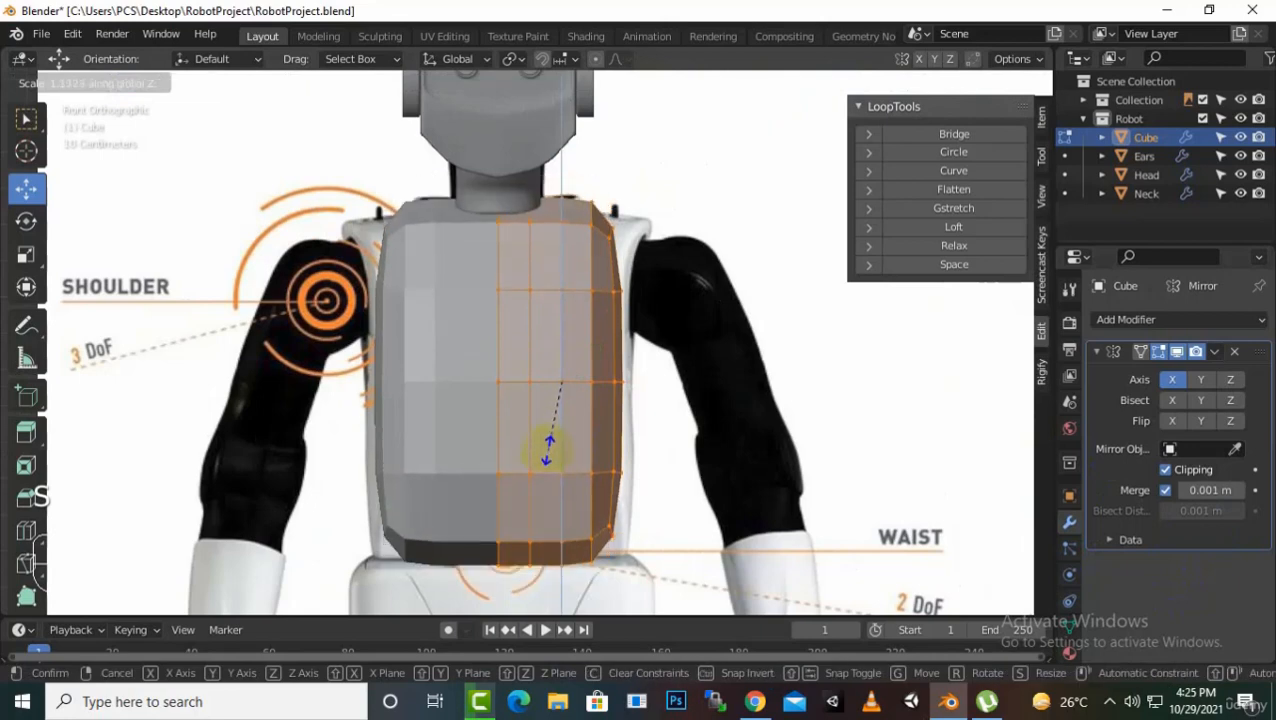
click(549, 450)
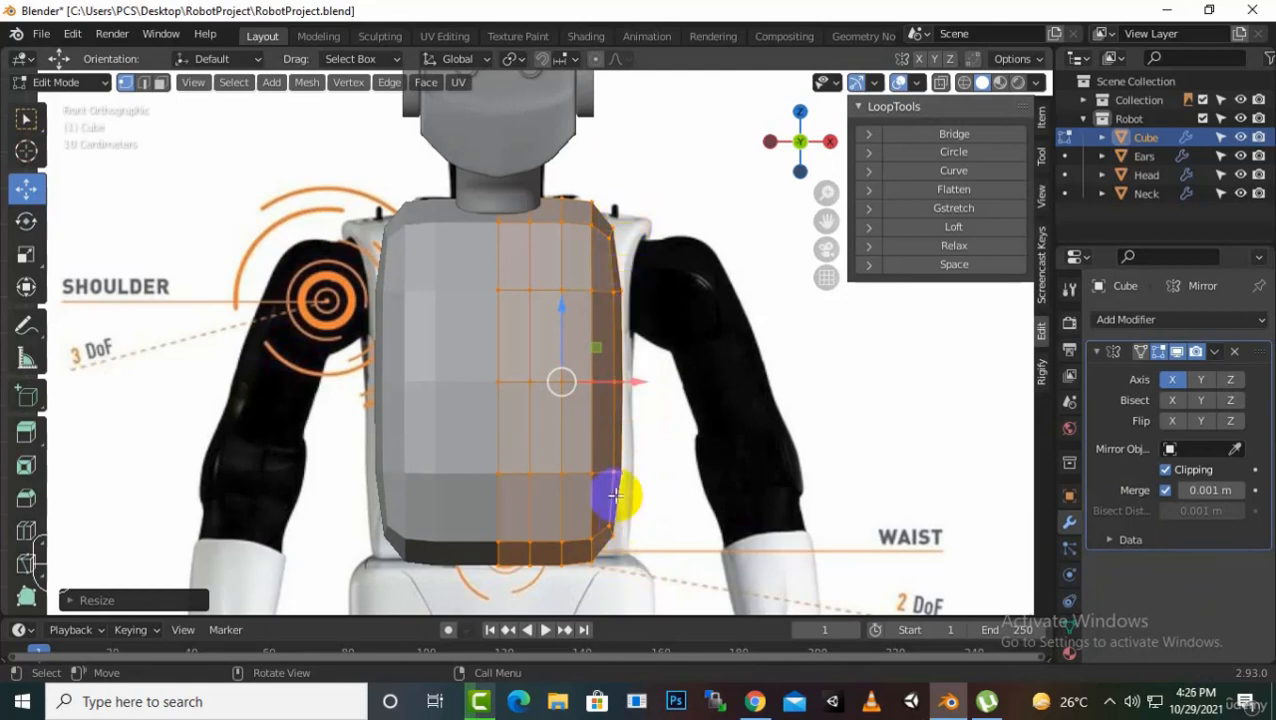
Step: Move the torso's outer side vertices outward along X in wireframe to meet the front reference's side outline
click(964, 82)
scroll(630, 285, up, 2)
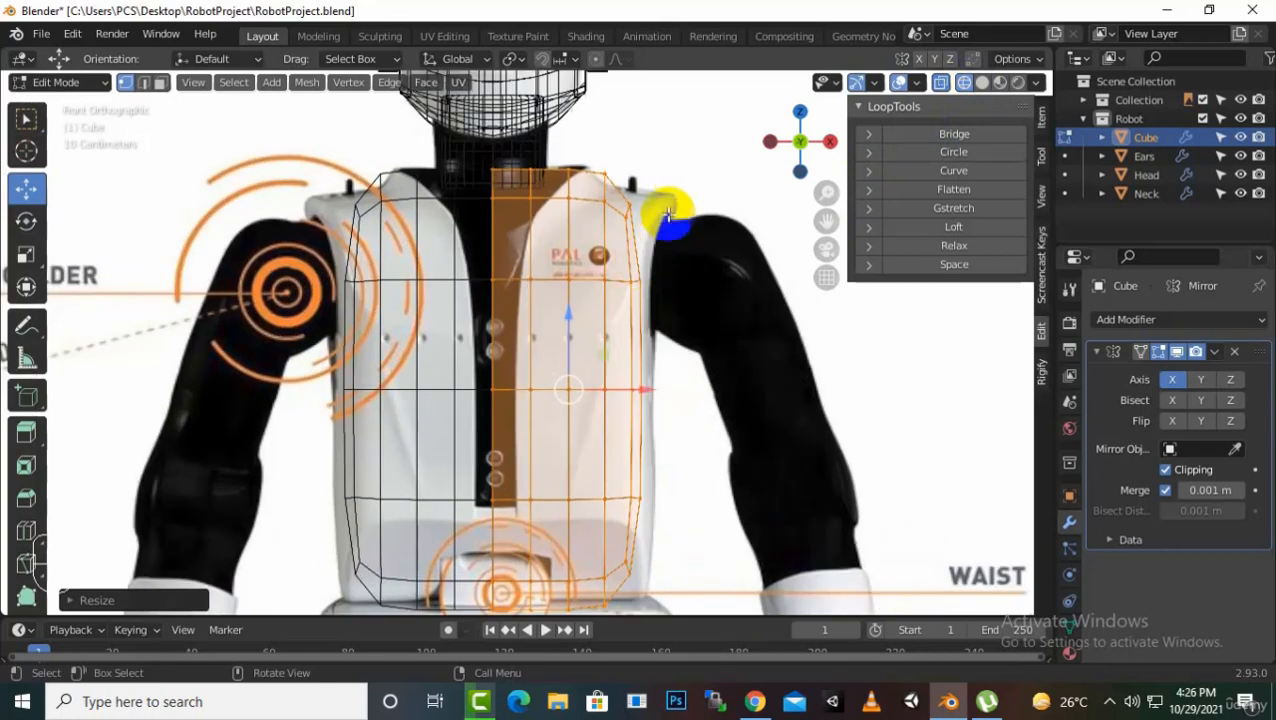
drag(697, 161, 617, 598)
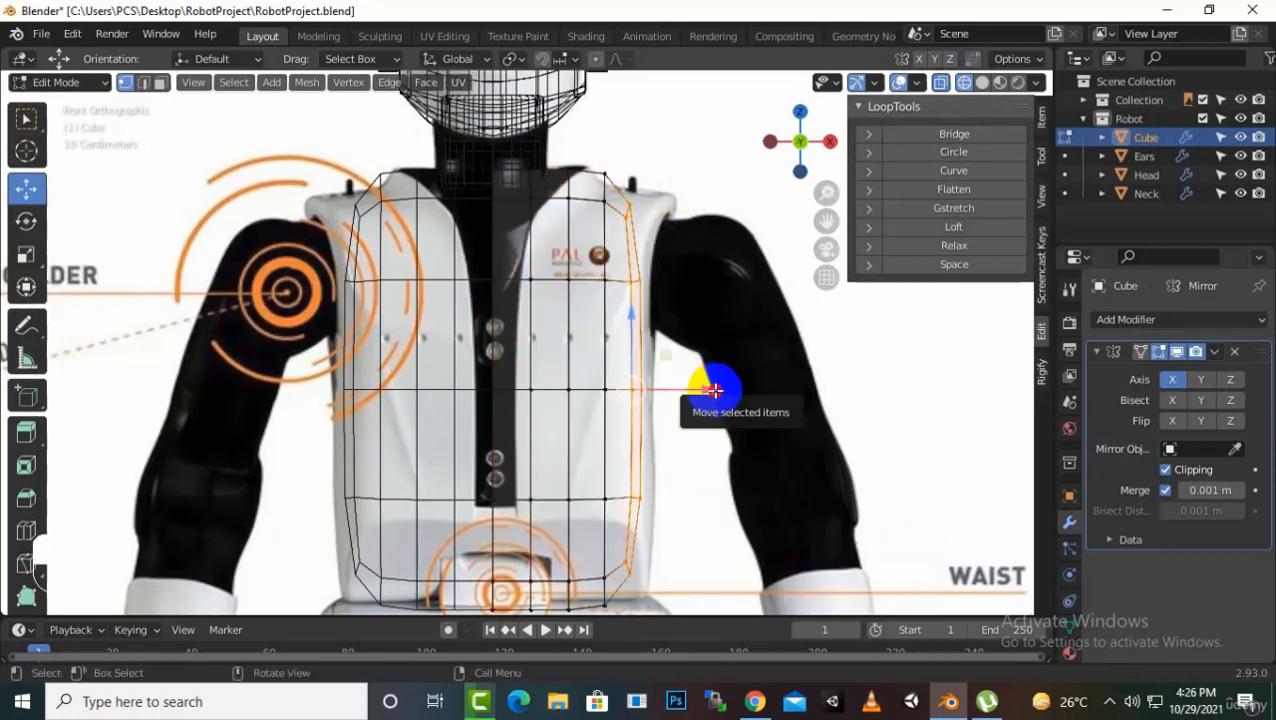
drag(708, 389, 721, 391)
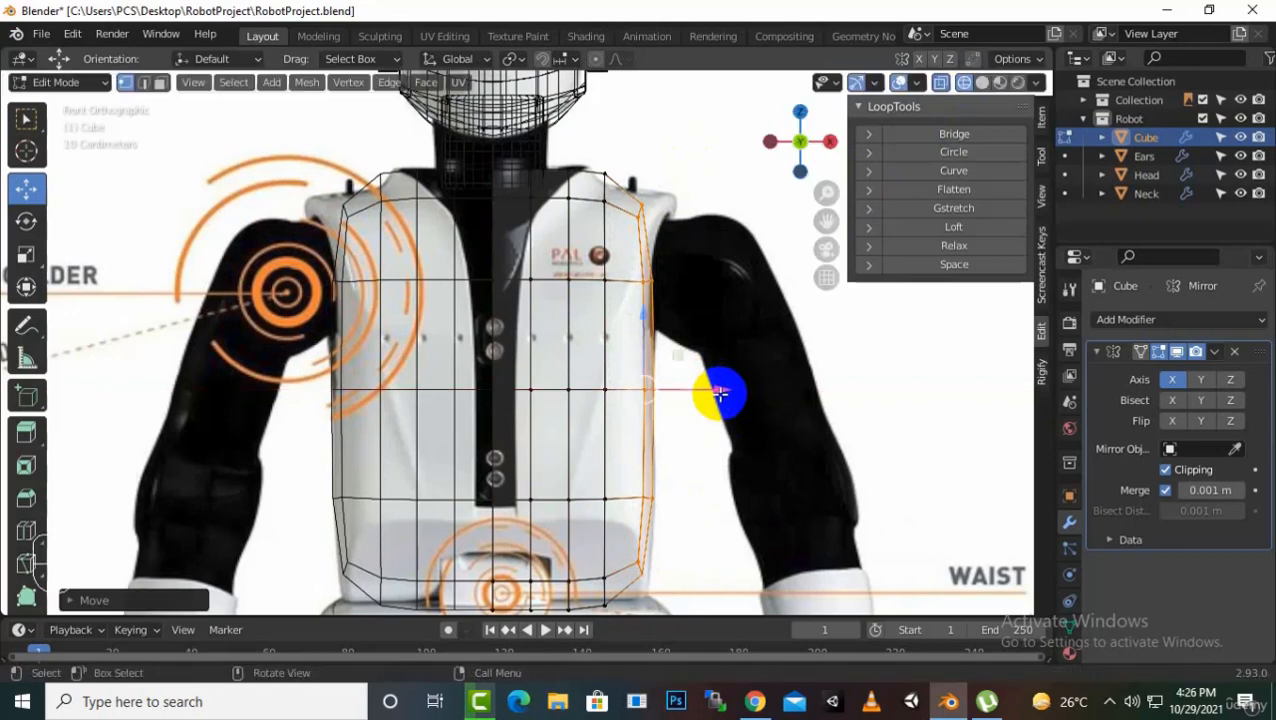
Step: Move the torso's upper outer corner vertices outward and up to the shoulder, and nudge the chest row's outer vertices outward along X
drag(832, 215, 591, 257)
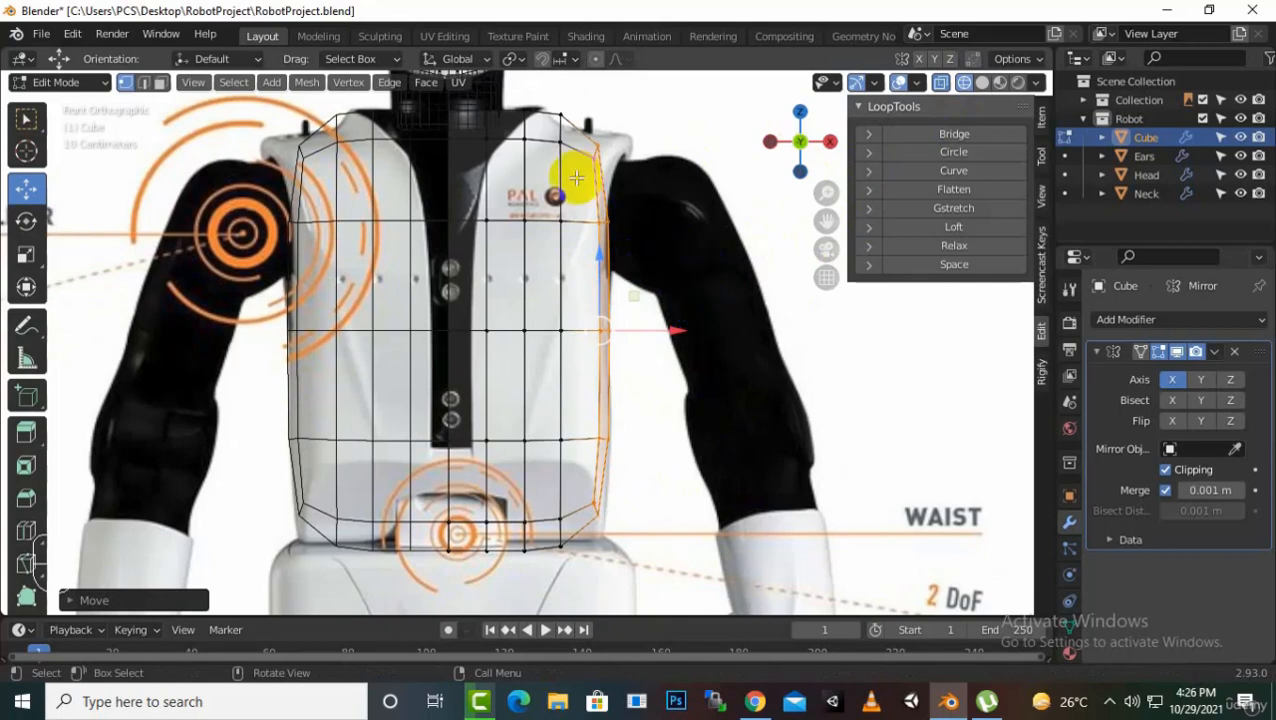
scroll(595, 205, up, 1)
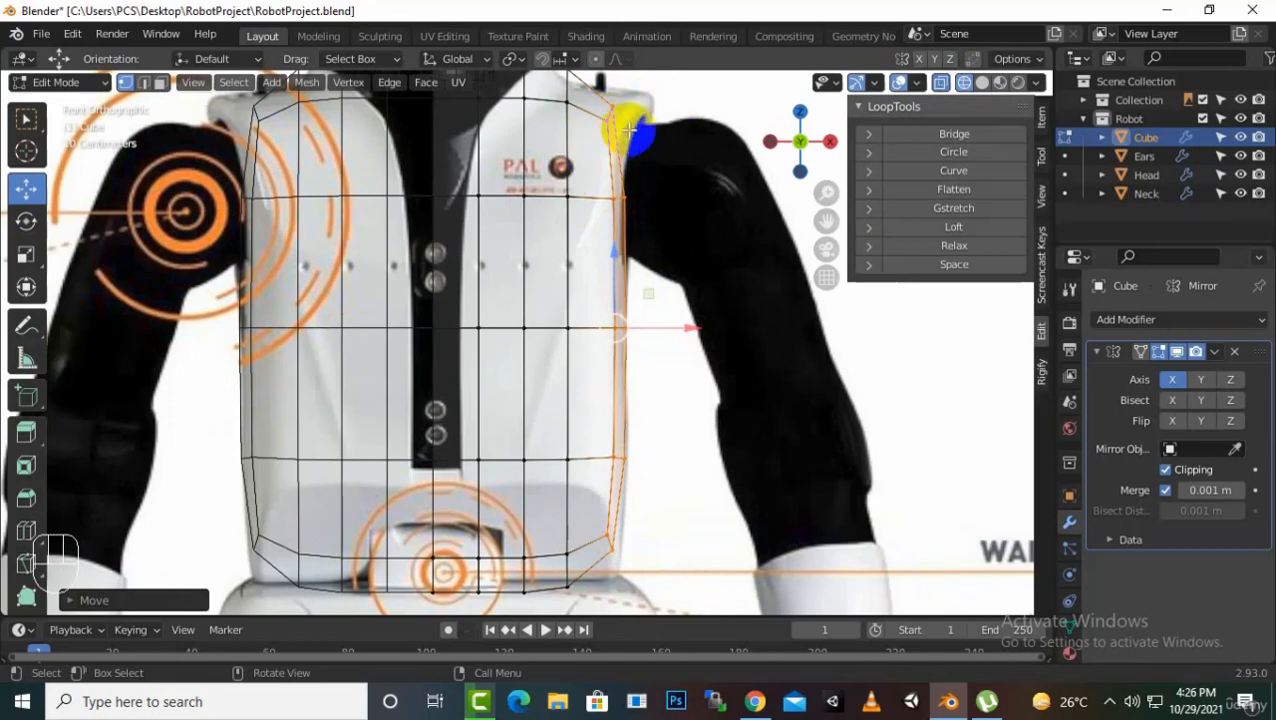
click(603, 130)
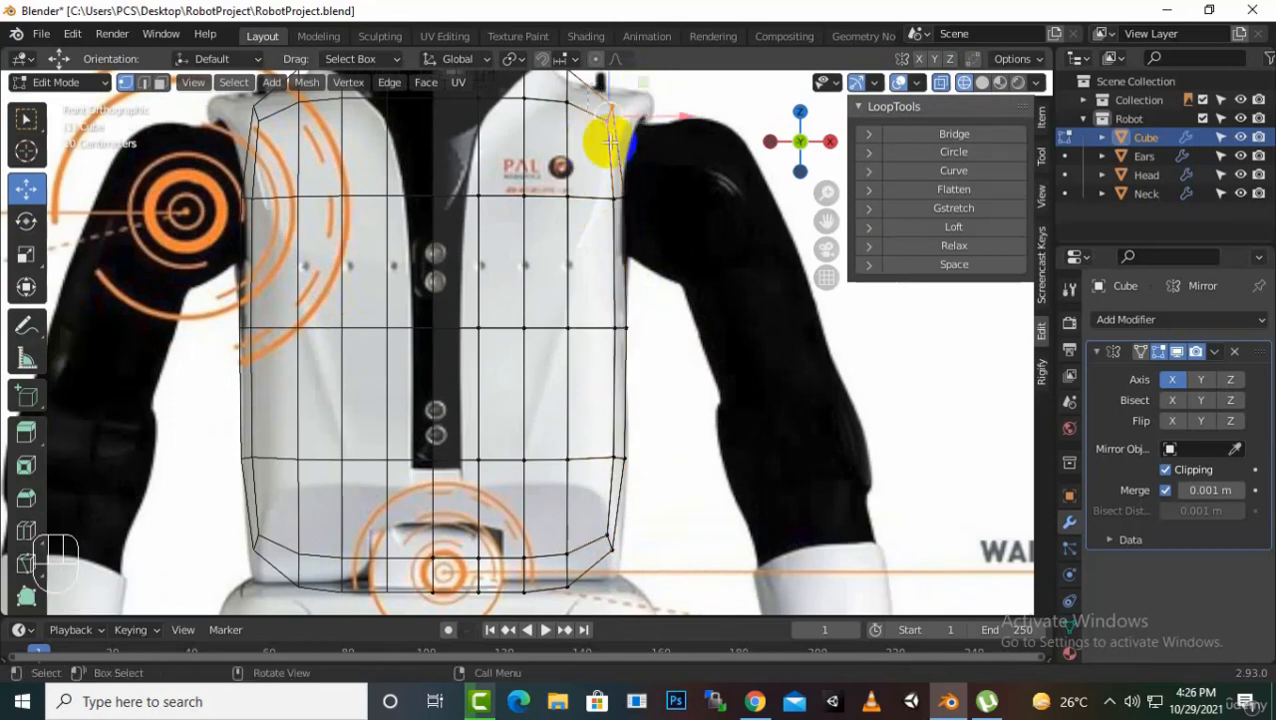
drag(676, 120, 718, 119)
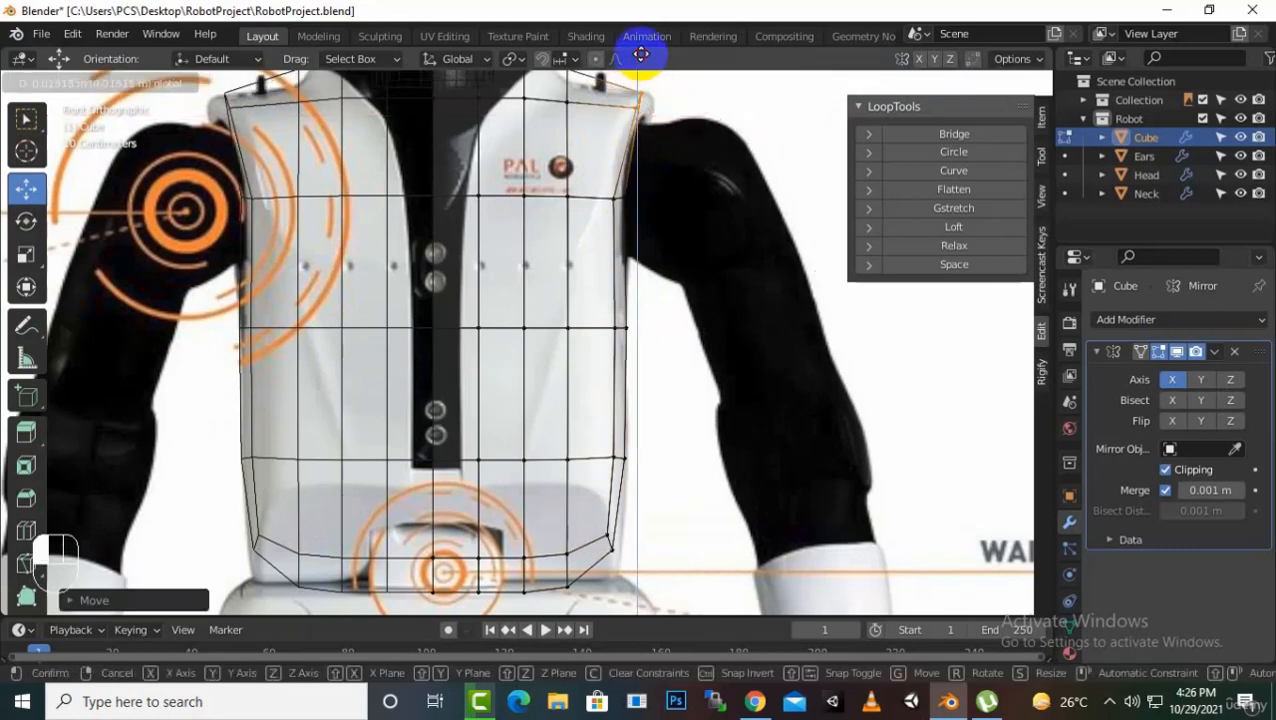
click(641, 54)
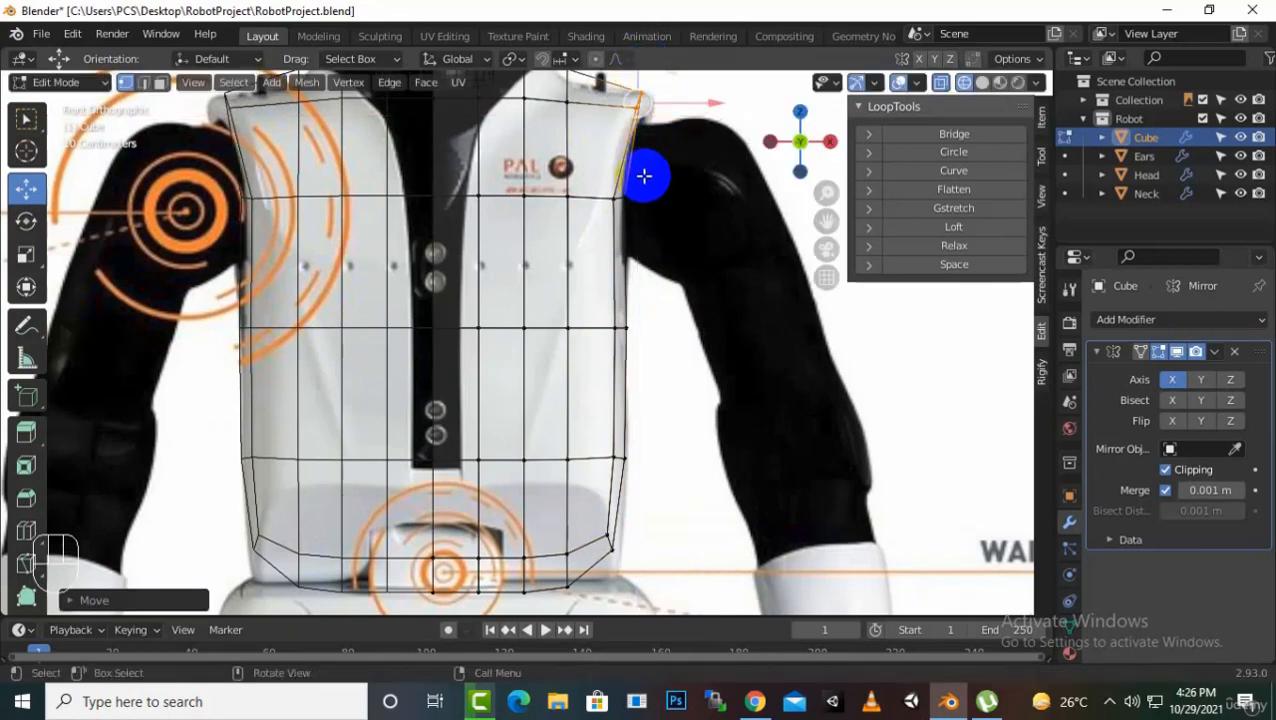
click(594, 212)
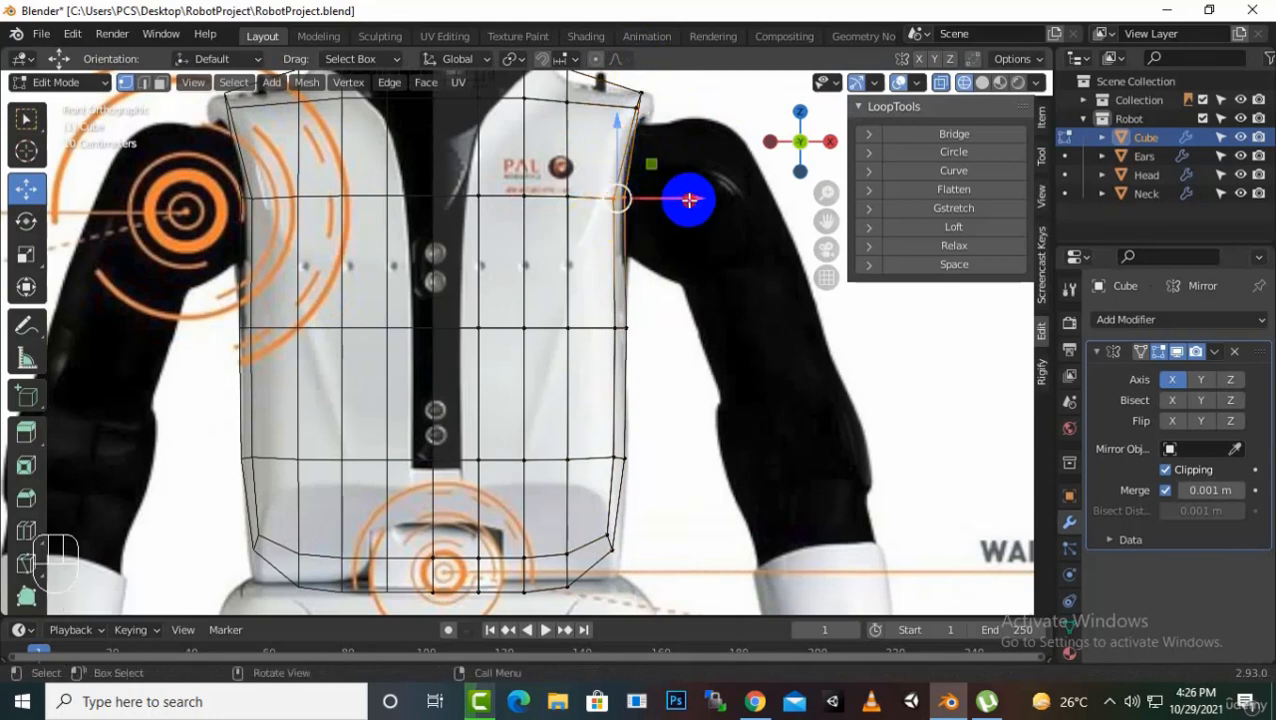
drag(689, 199, 695, 199)
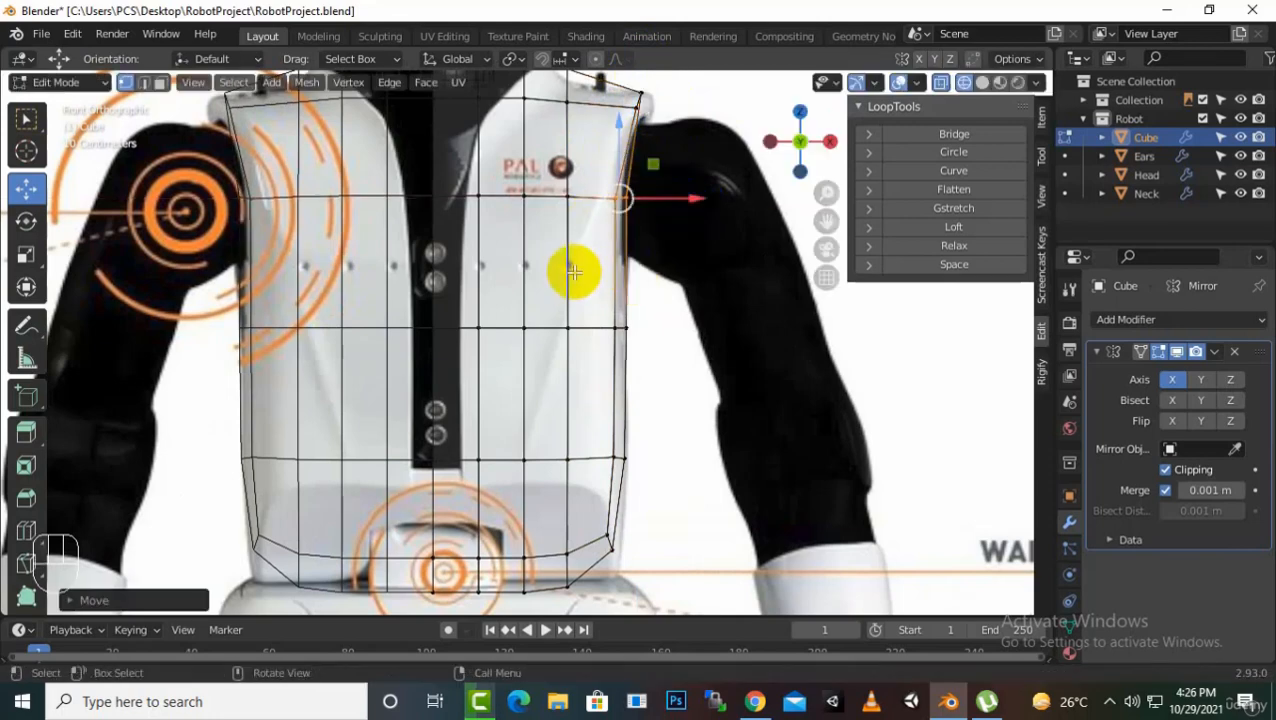
Step: Cut a horizontal edge loop between the torso's chest row and middle row, slid slightly upward
key(ctrl)
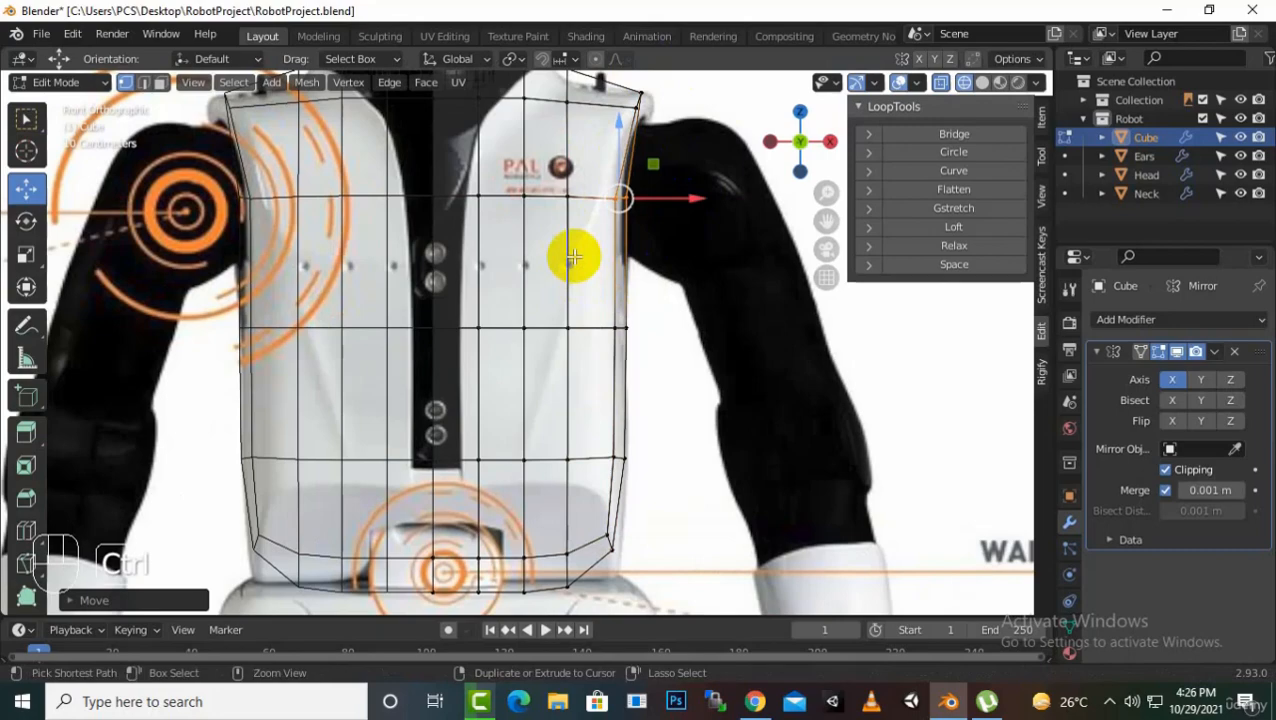
key(ctrl+r)
click(573, 257)
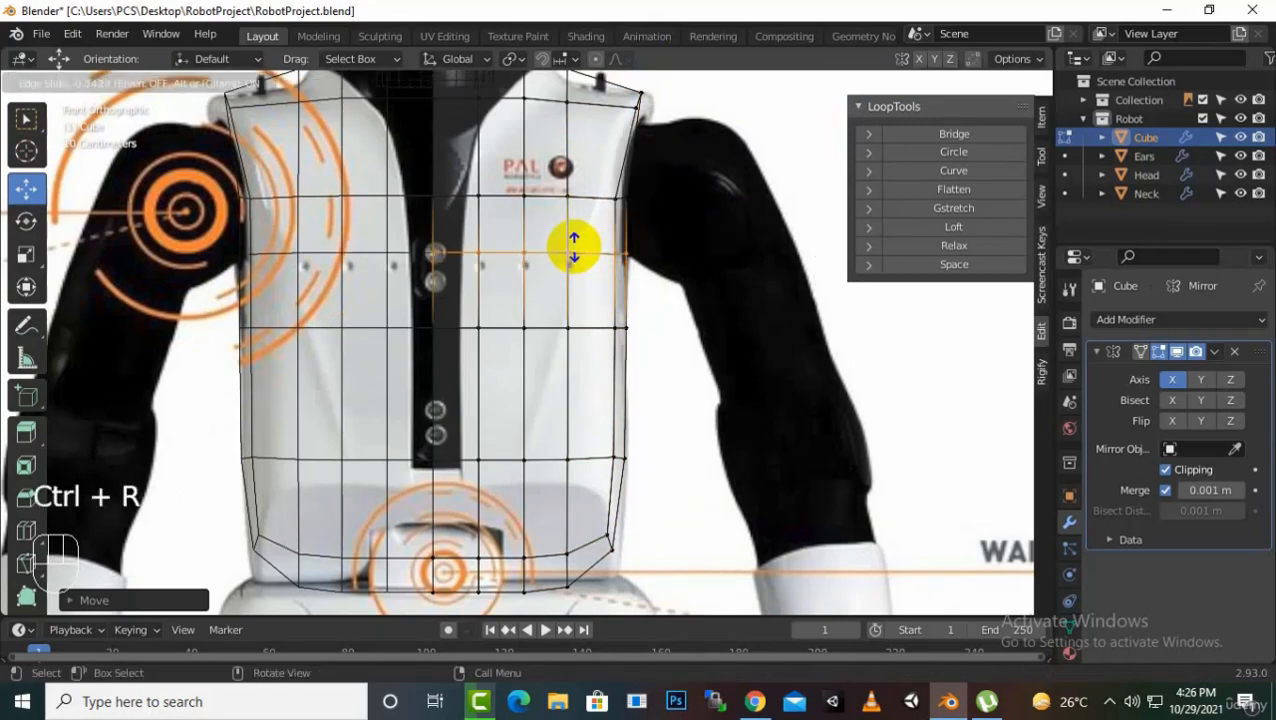
click(573, 250)
middle_drag(649, 299, 657, 241)
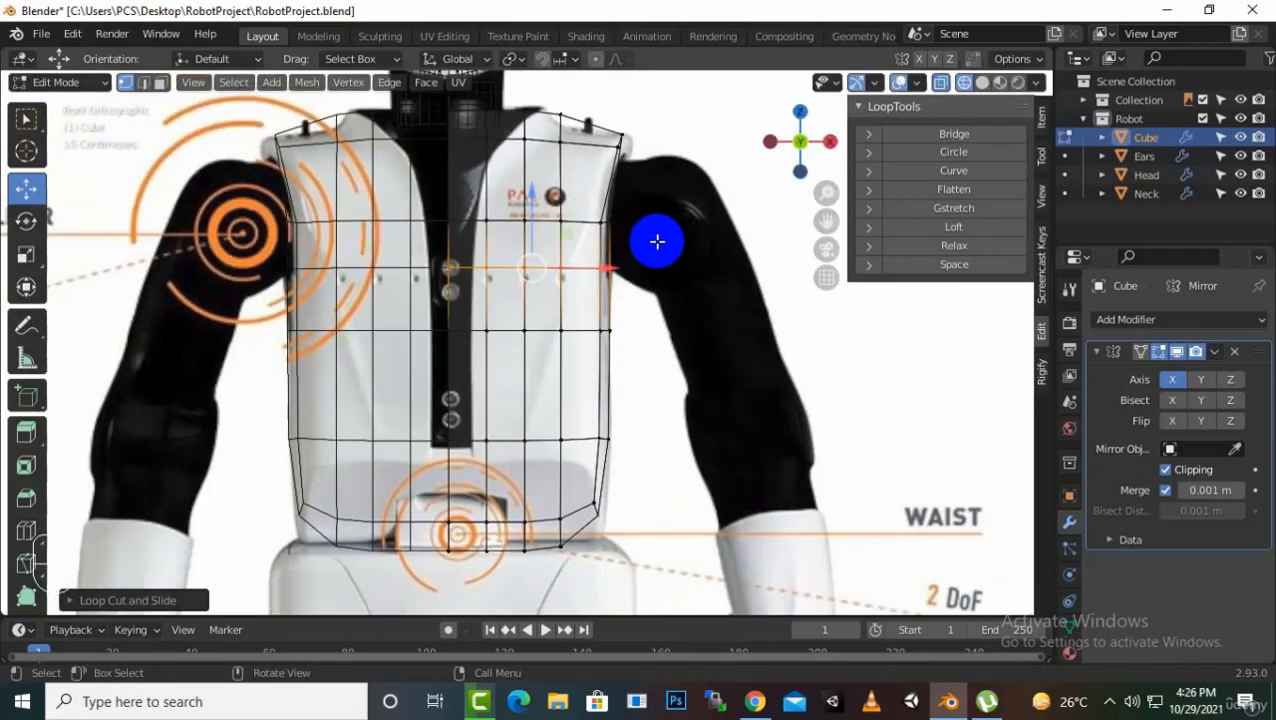
scroll(705, 282, down, 2)
middle_drag(752, 322, 735, 353)
key(Delete)
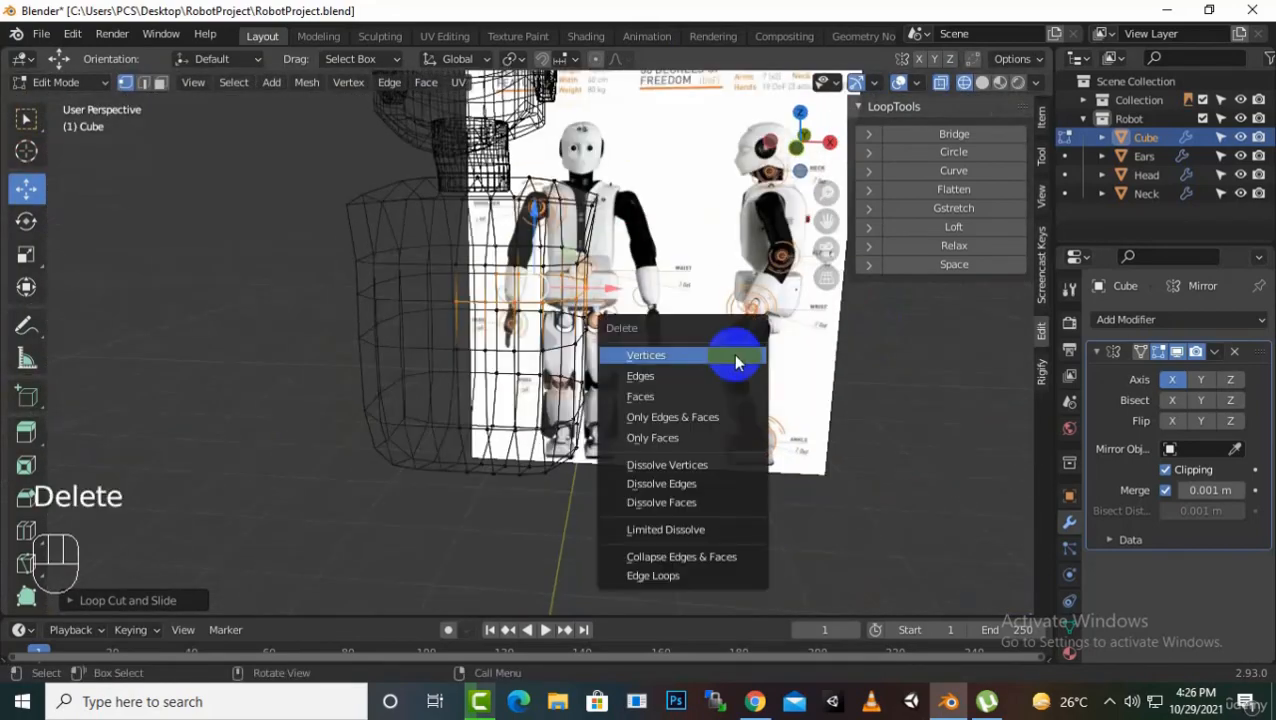
click(785, 285)
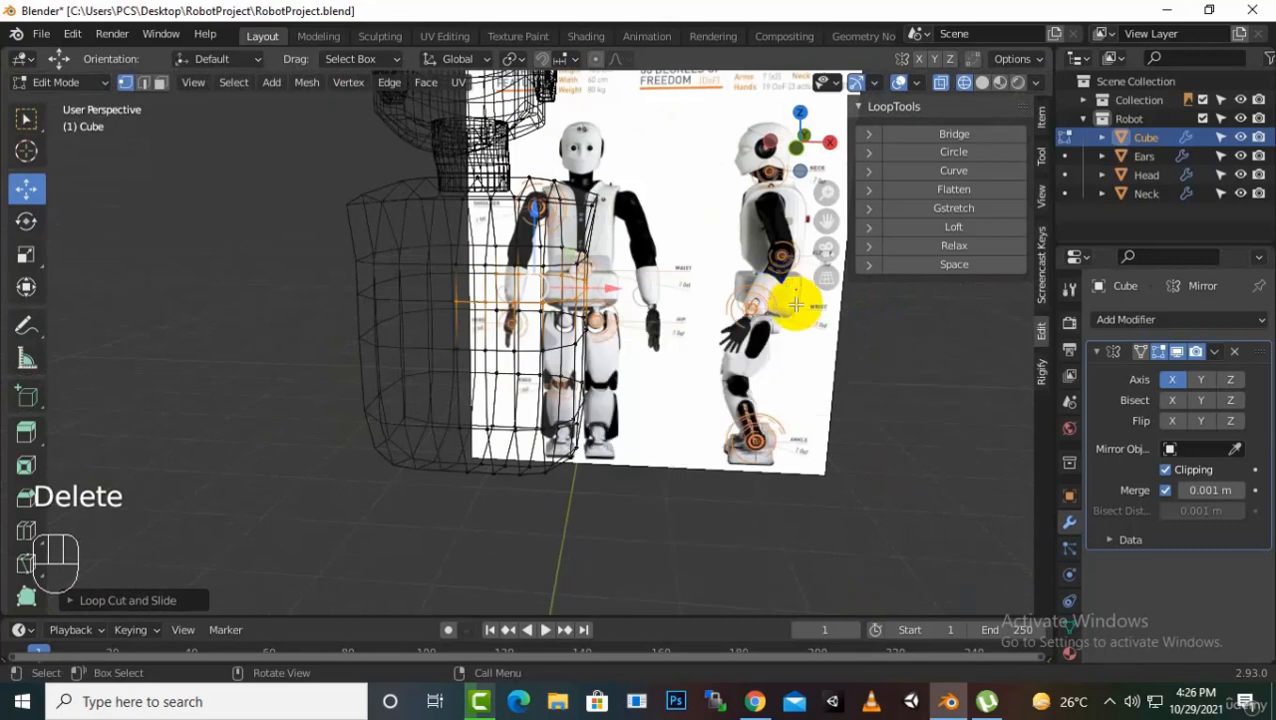
key(Delete)
click(928, 345)
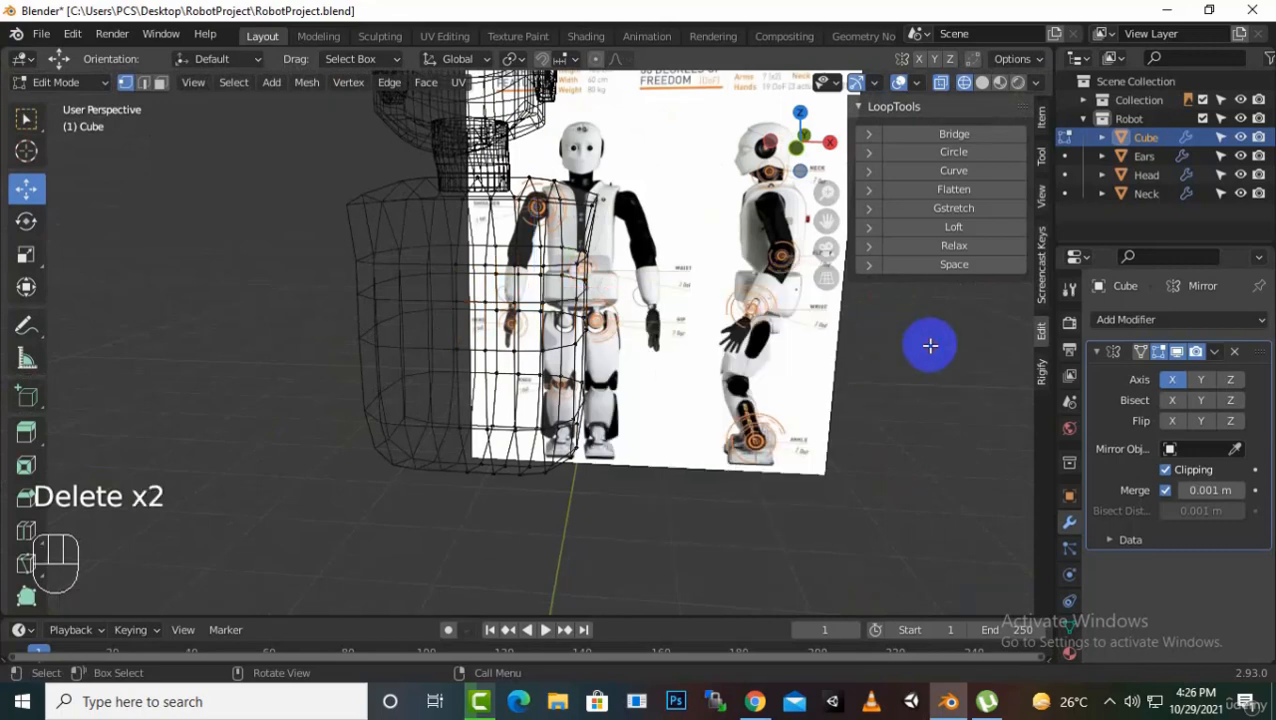
key(KP_4)
key(KP_1)
scroll(447, 265, up, 2)
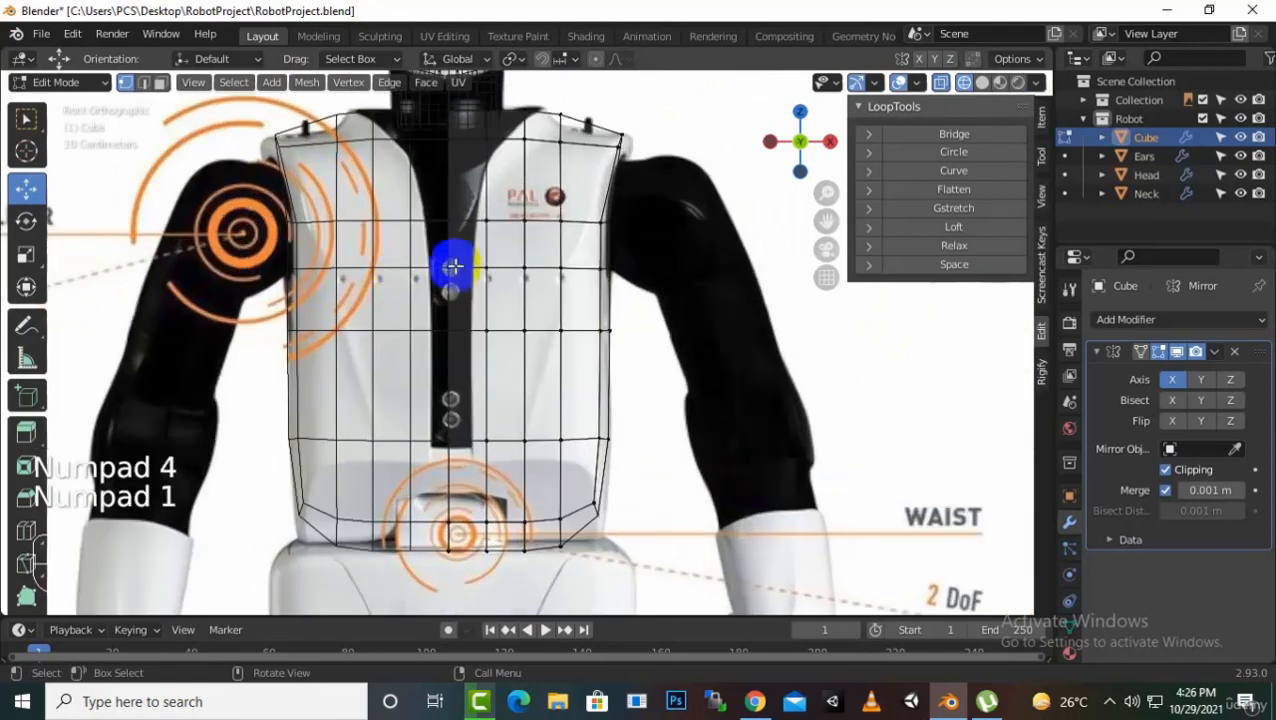
Step: Move the second-column vertices on the torso's top edge outward along X by about 0.04 m to meet the front reference's collar
scroll(528, 148, down, 1)
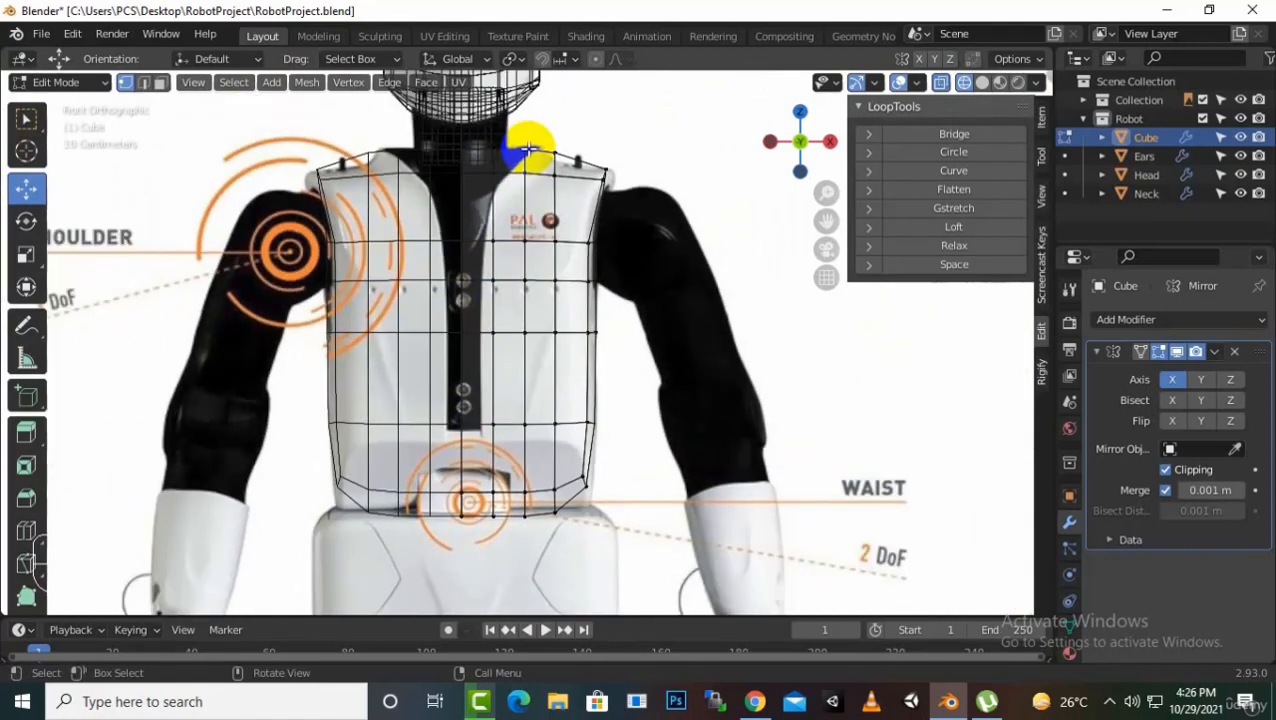
drag(826, 219, 826, 340)
scroll(533, 276, up, 4)
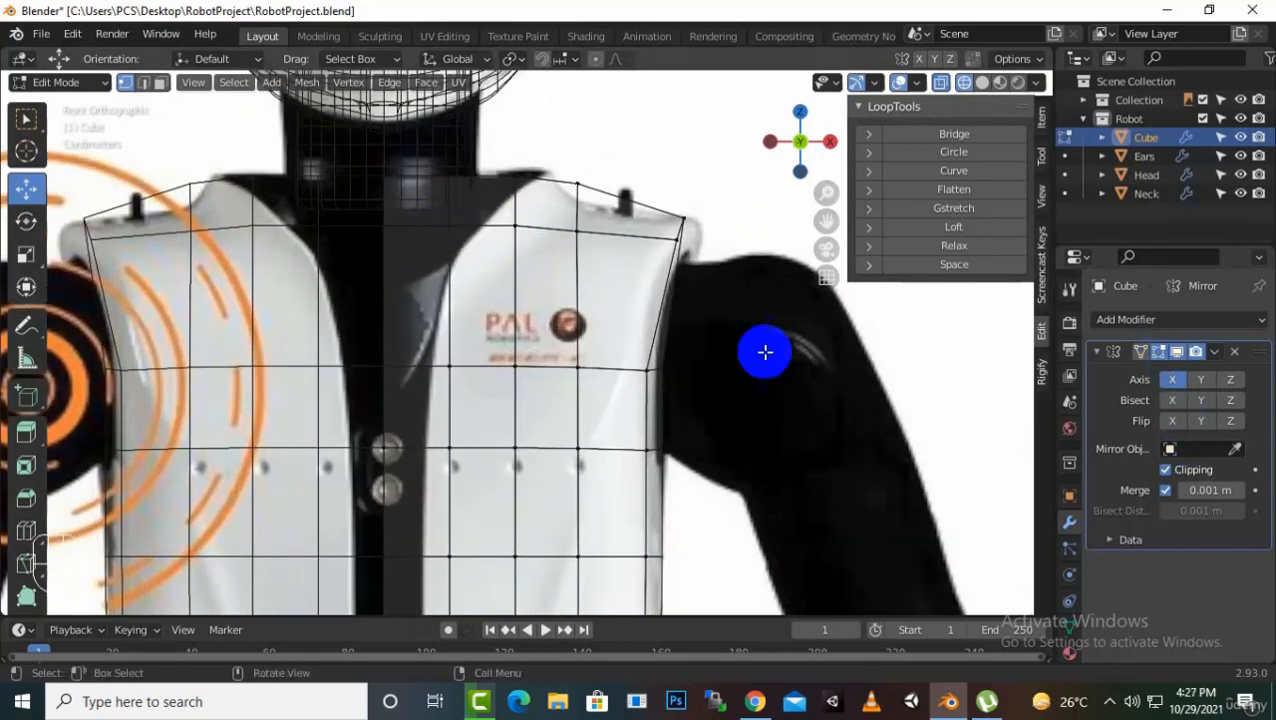
click(489, 255)
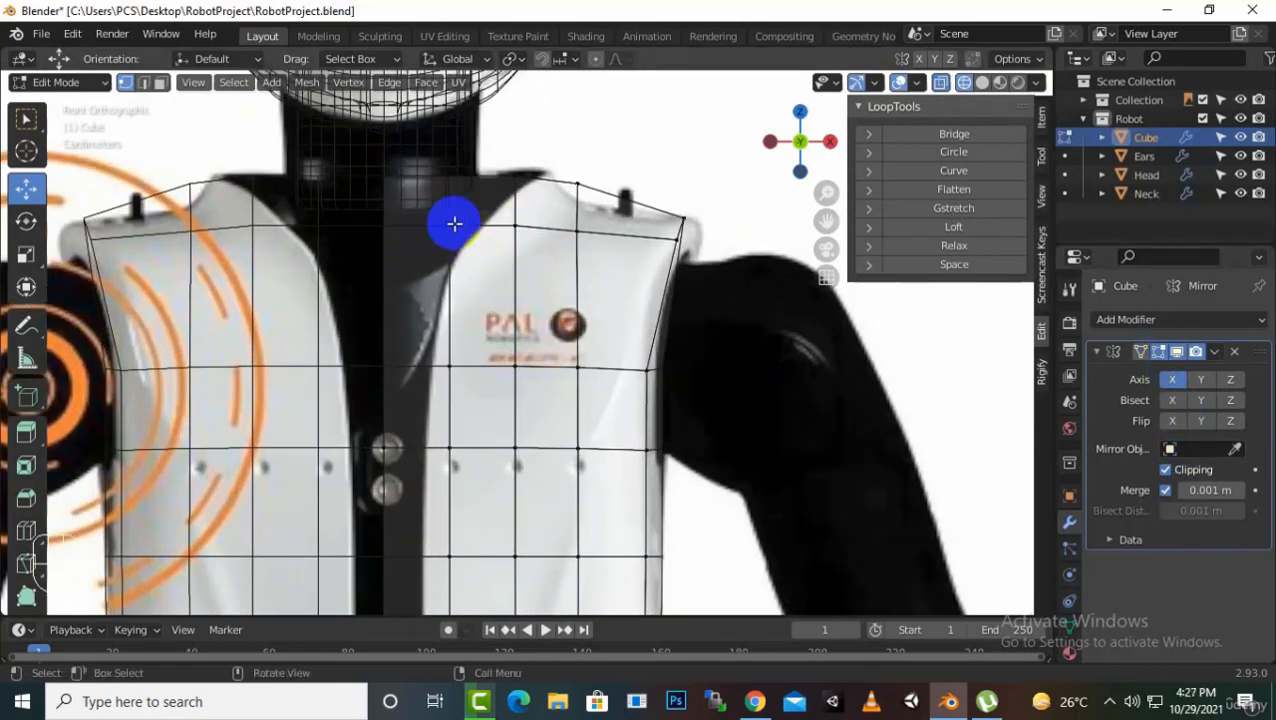
drag(484, 256, 419, 151)
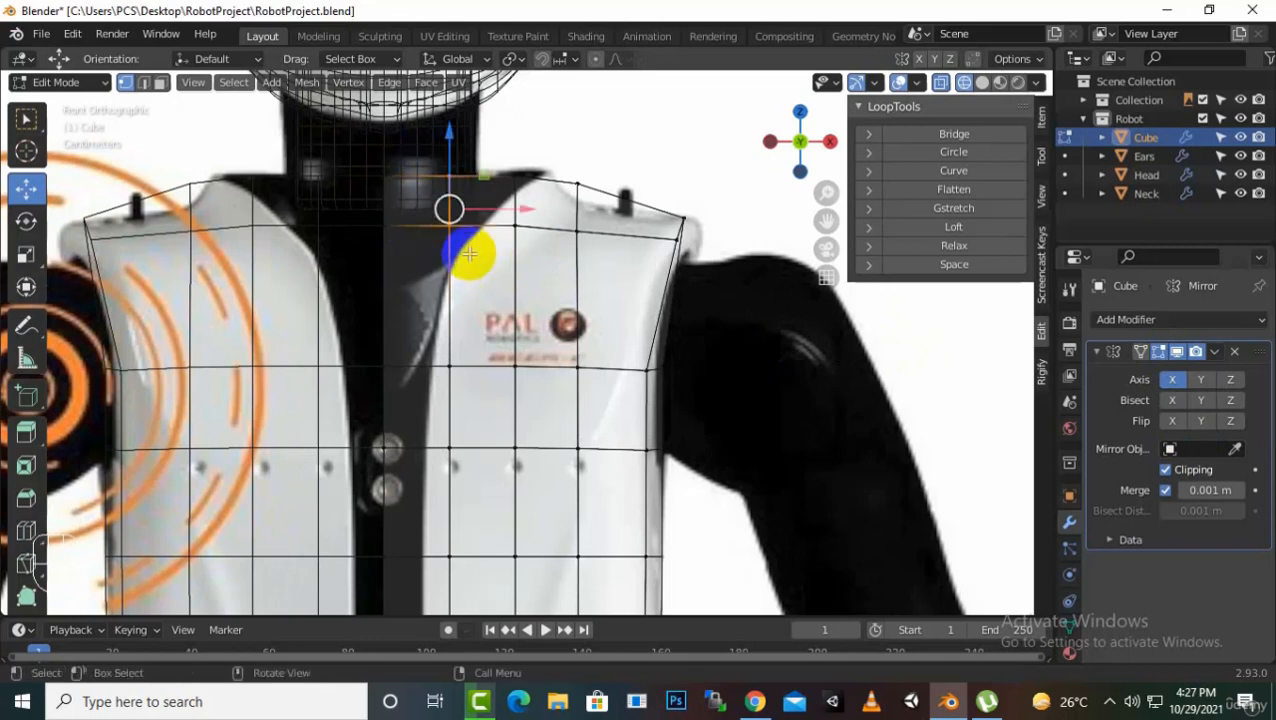
scroll(465, 296, down, 1)
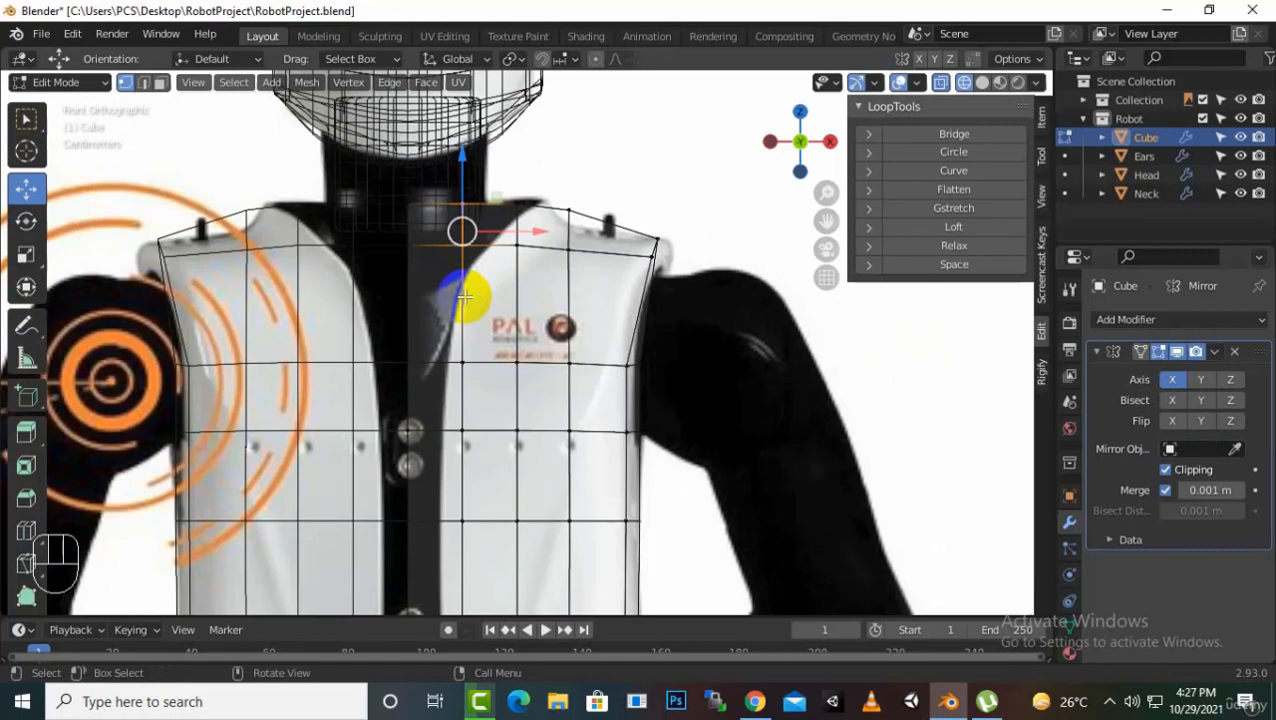
scroll(464, 296, down, 1)
scroll(488, 288, up, 2)
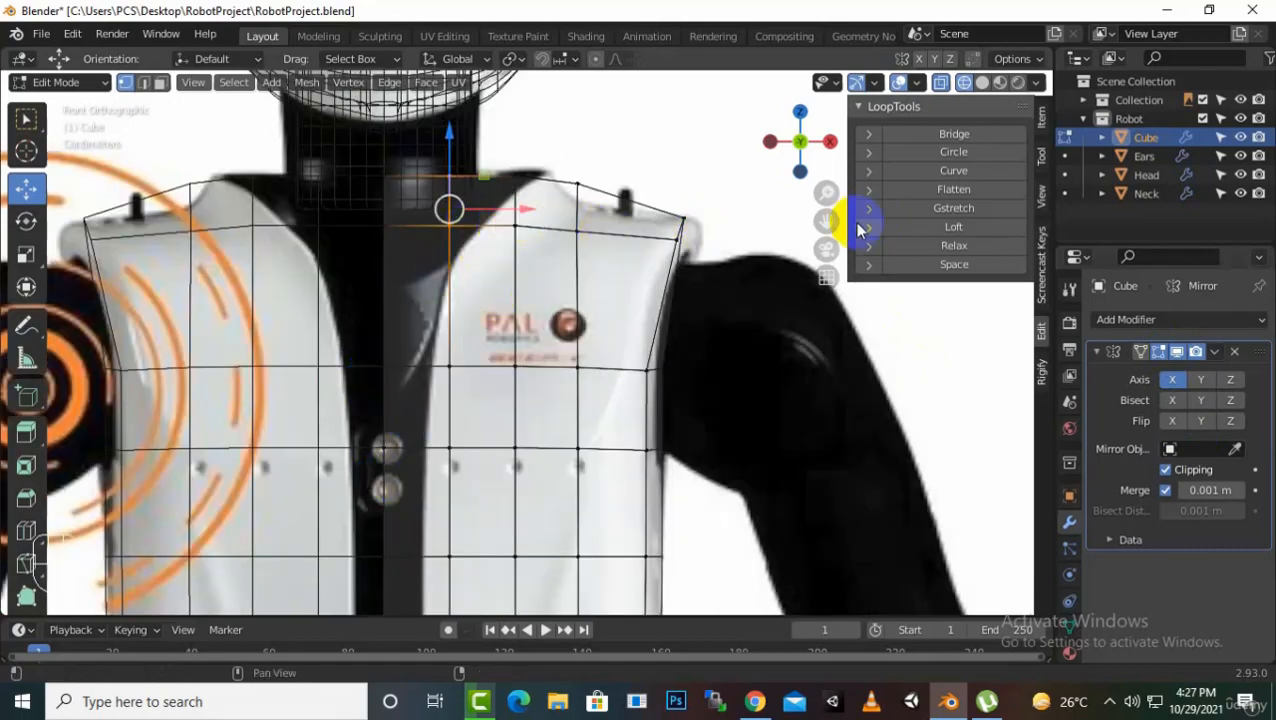
drag(826, 217, 846, 288)
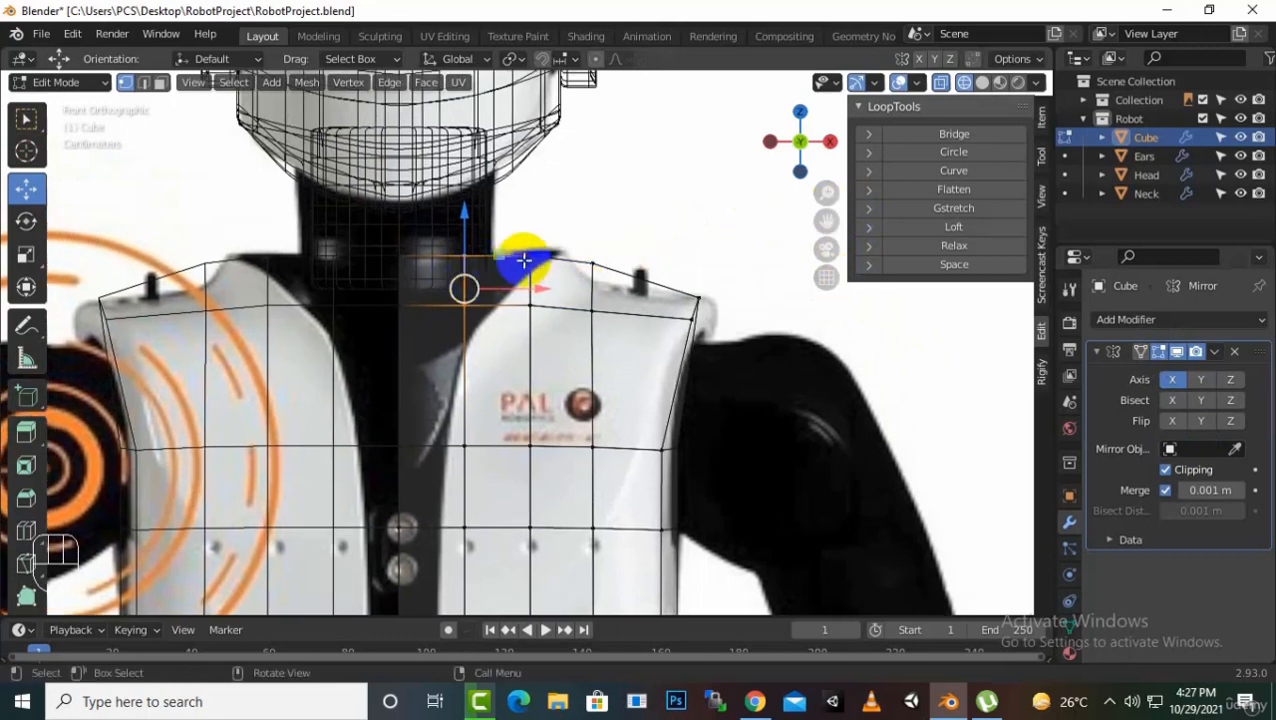
drag(524, 260, 652, 252)
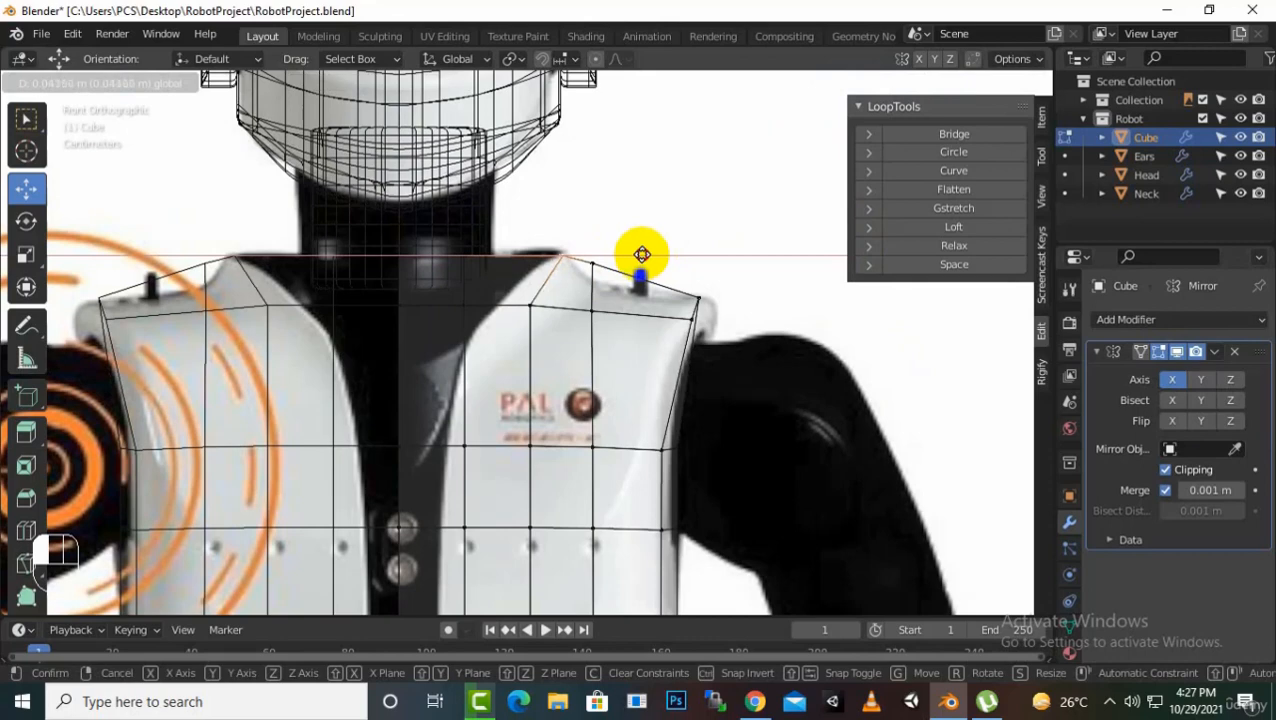
drag(642, 255, 640, 258)
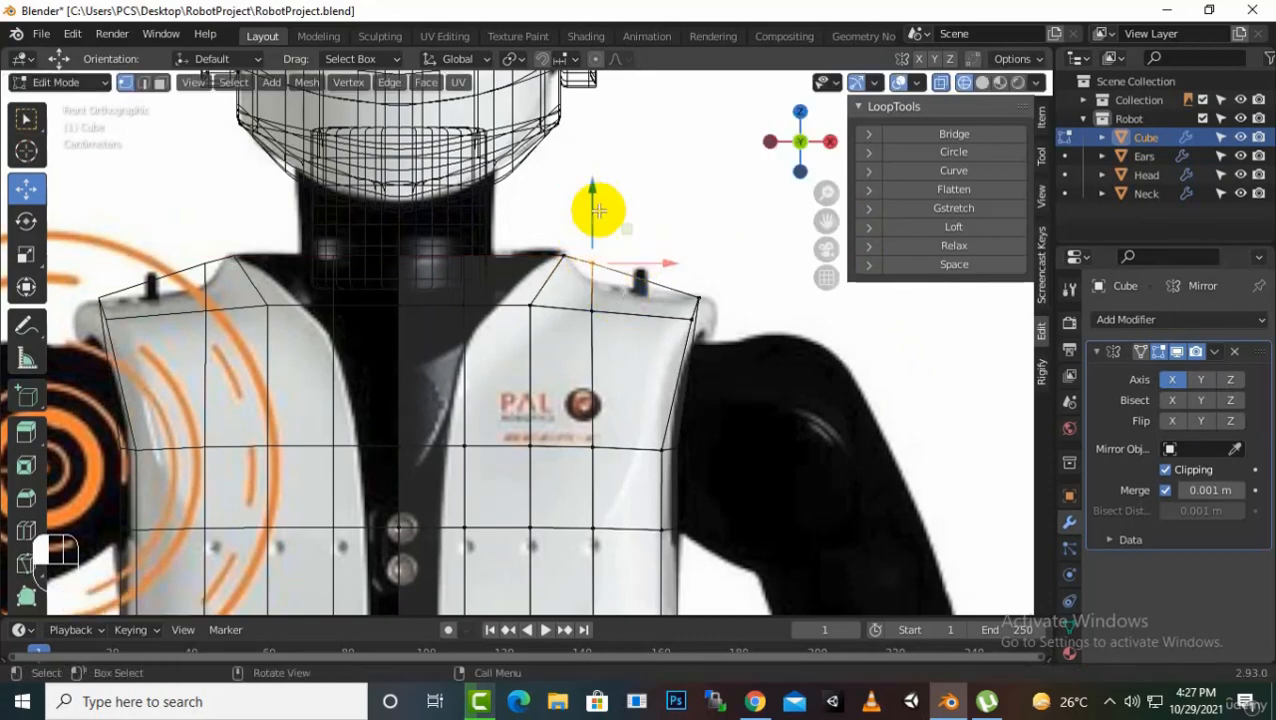
Step: Lower the shoulder's inner top vertices and shift them outward, and reshape the two collar vertices to follow the reference's collar peak
drag(594, 188, 592, 214)
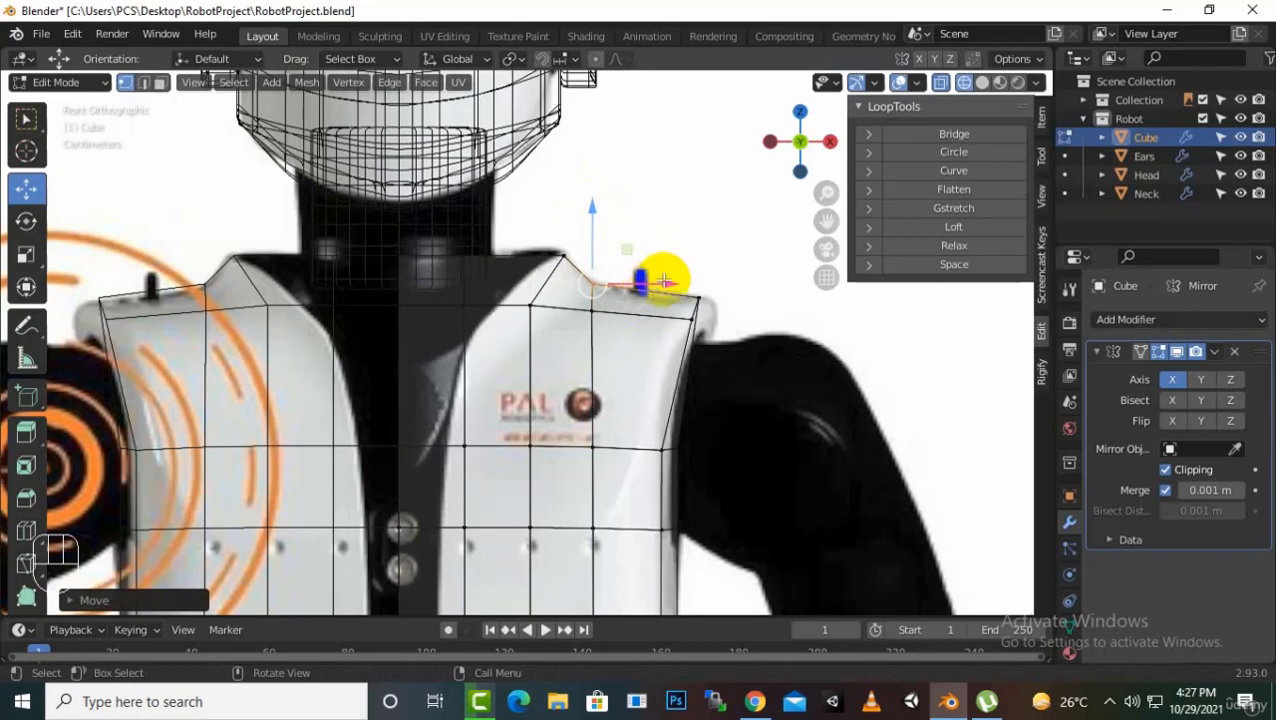
drag(664, 276, 692, 285)
drag(604, 208, 656, 257)
click(586, 270)
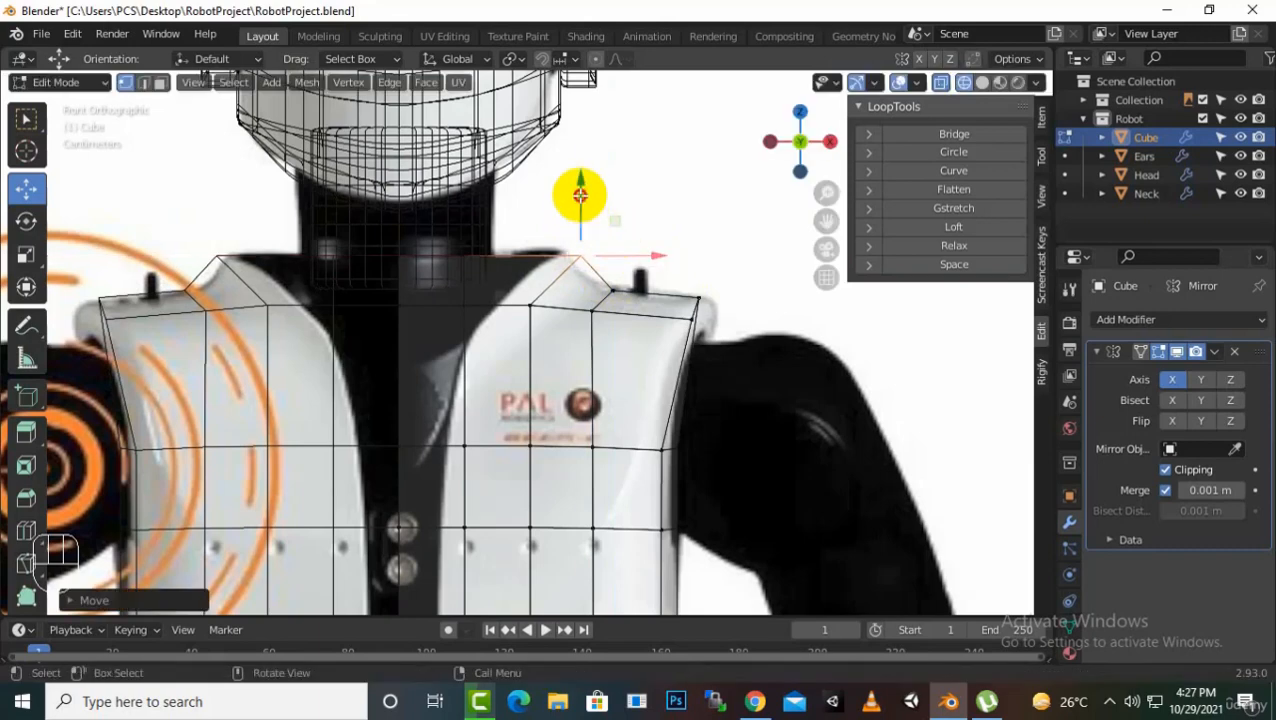
drag(583, 200, 564, 182)
Step: Fit the inner column to the vest's lapel edge, moving the neckline vertex outward and the chest-row vertex slightly inward along X
click(445, 272)
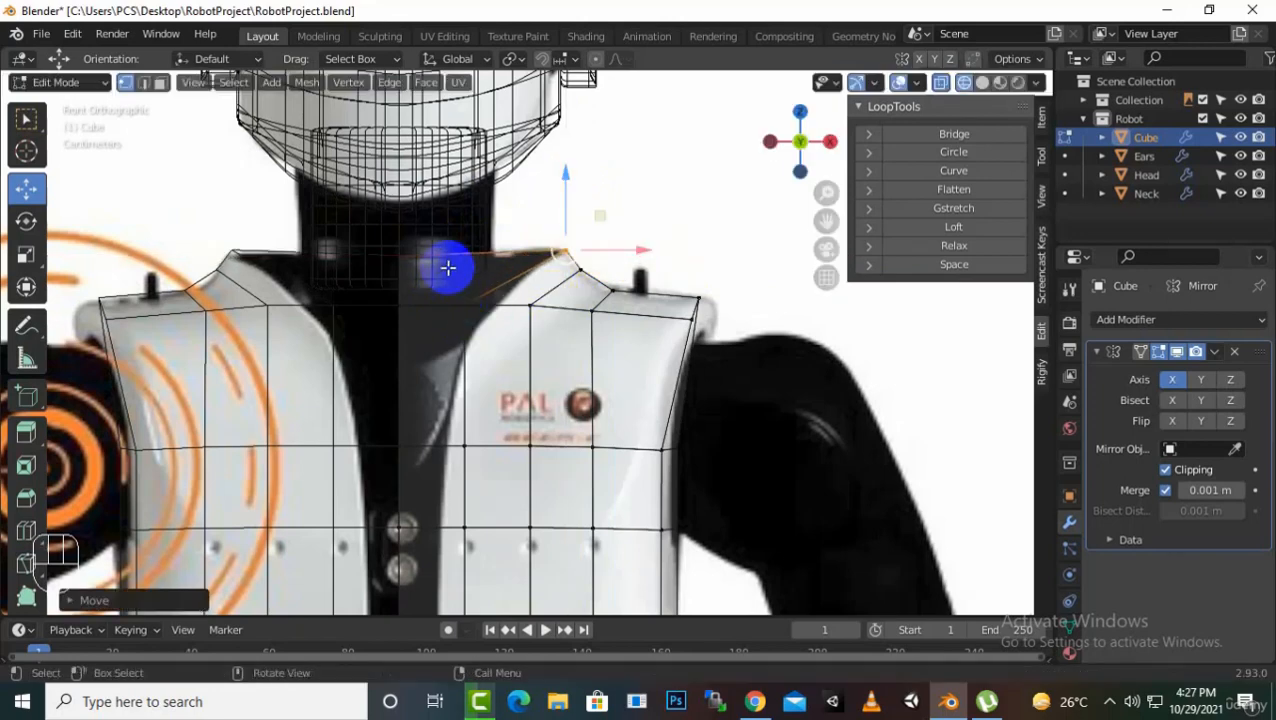
click(392, 270)
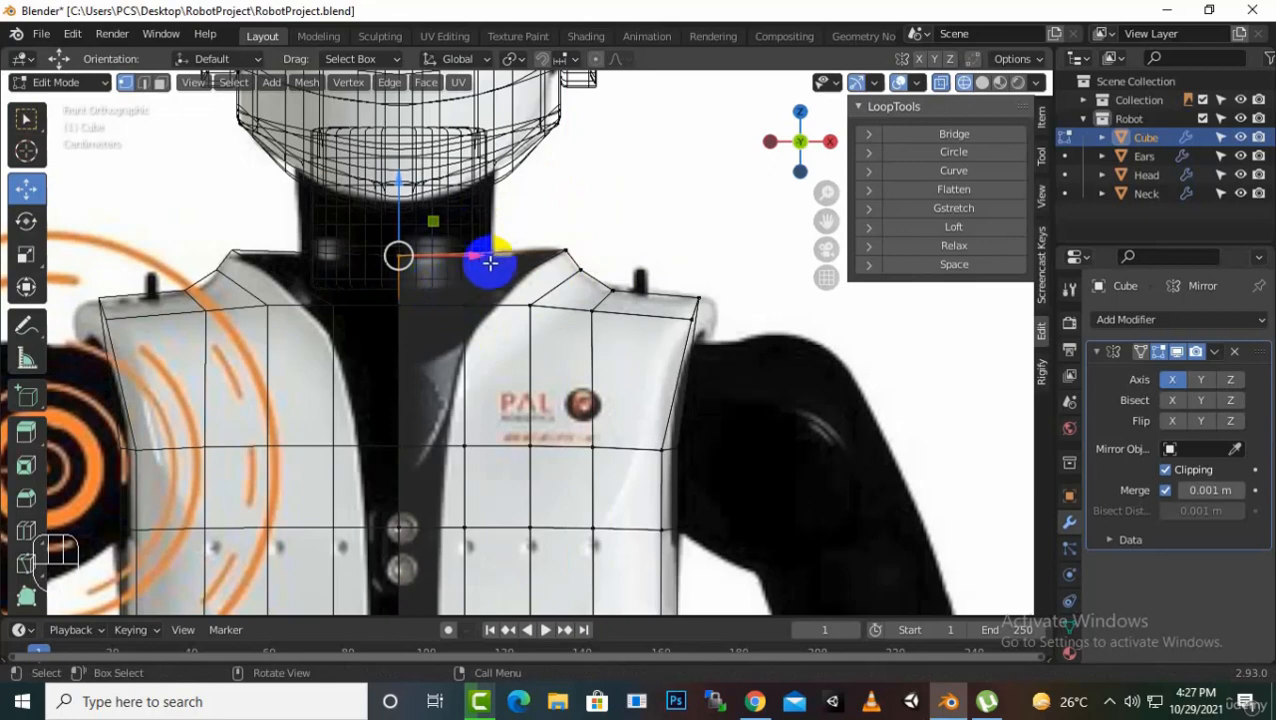
click(545, 218)
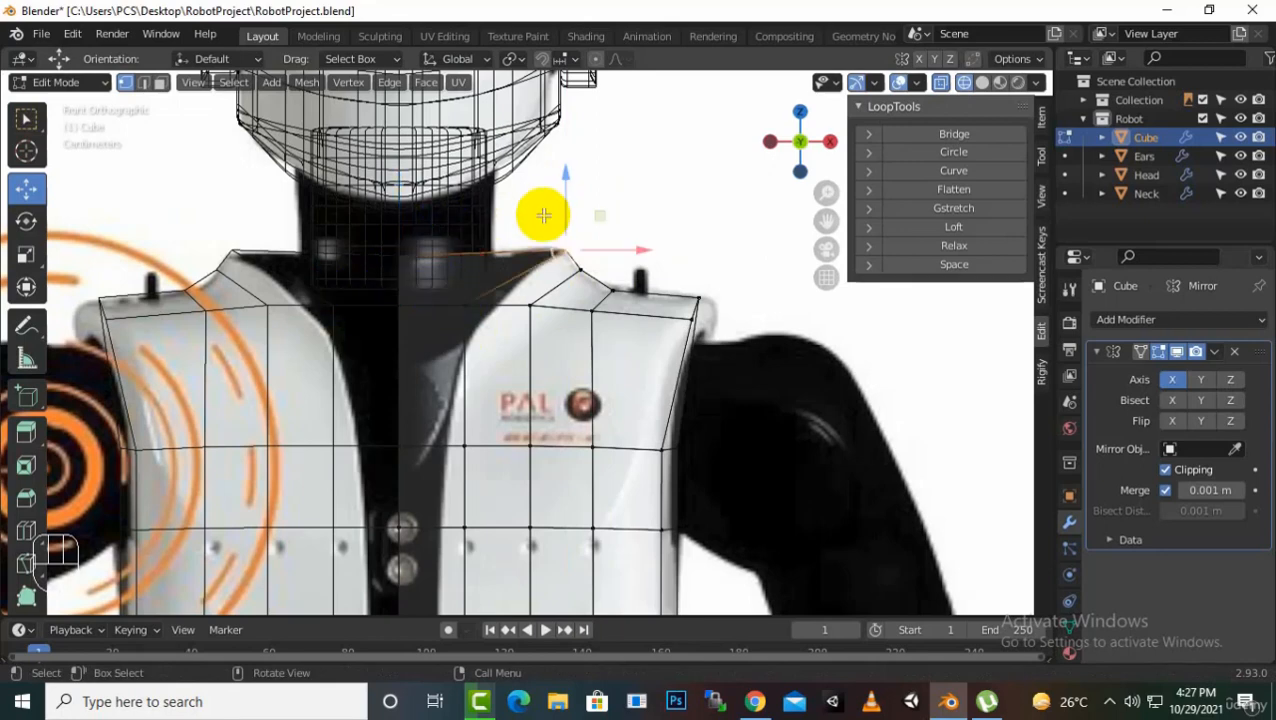
click(456, 293)
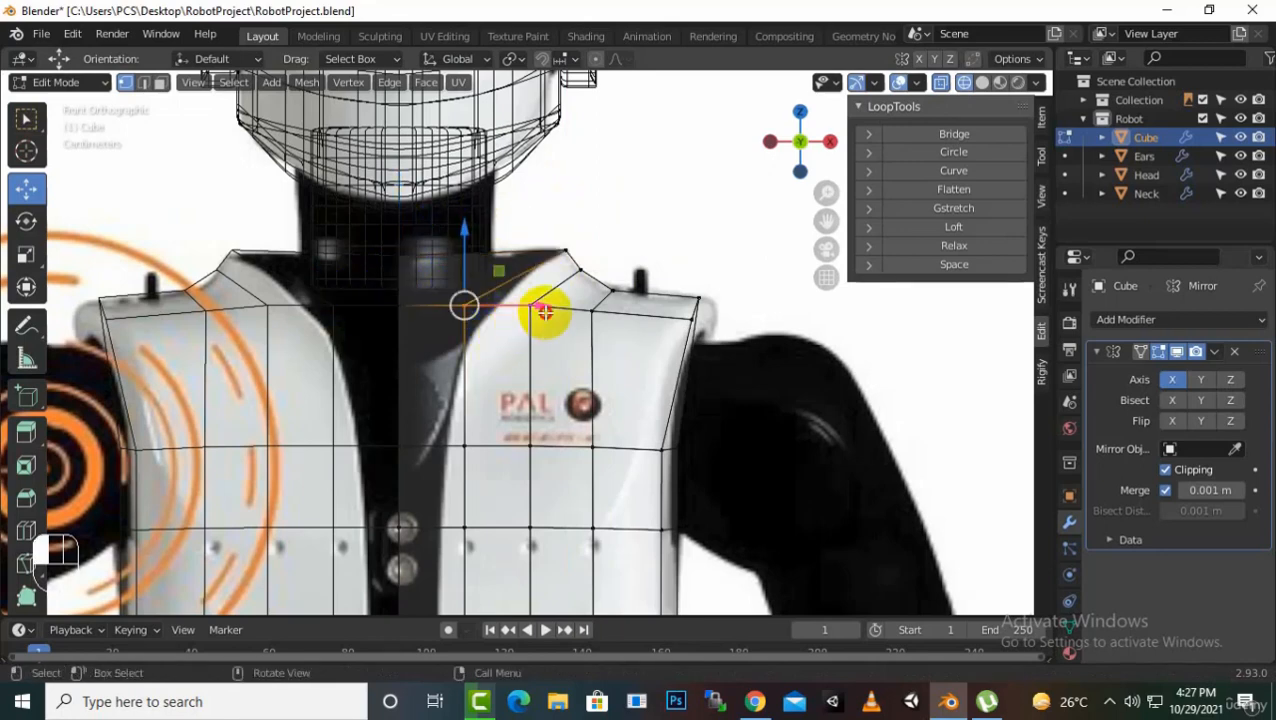
drag(545, 313, 583, 317)
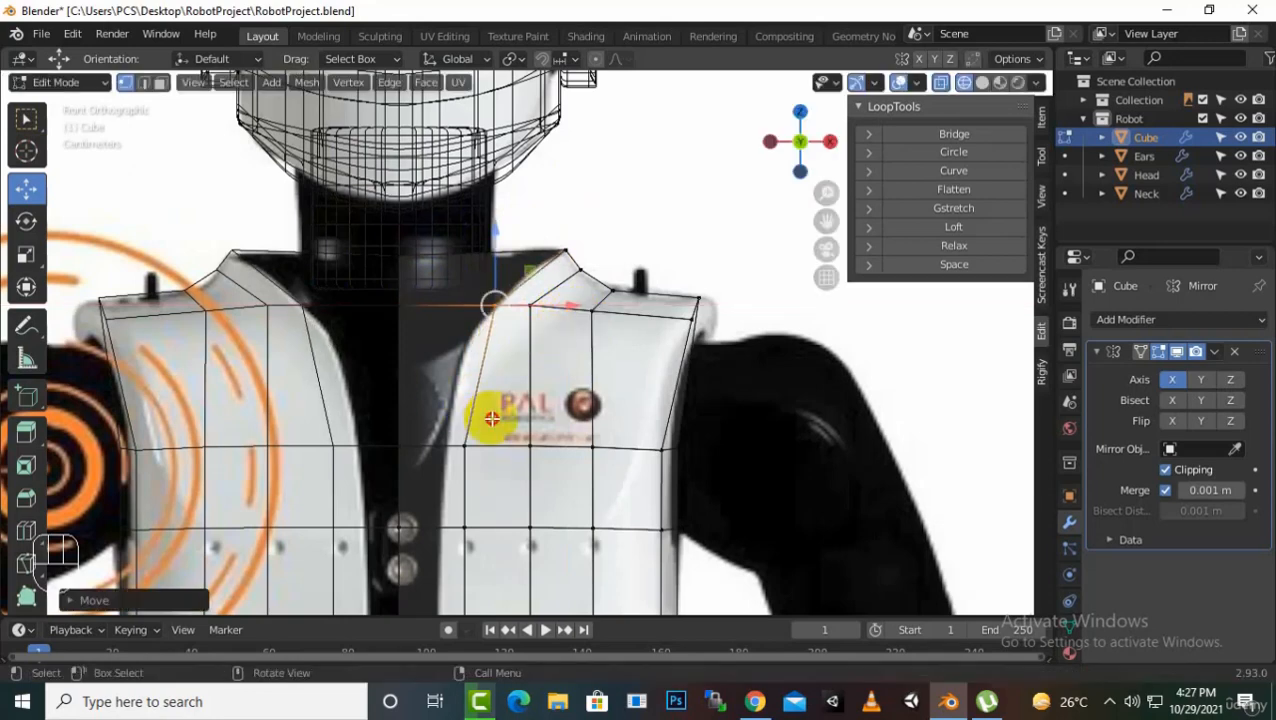
click(465, 462)
drag(528, 447, 488, 455)
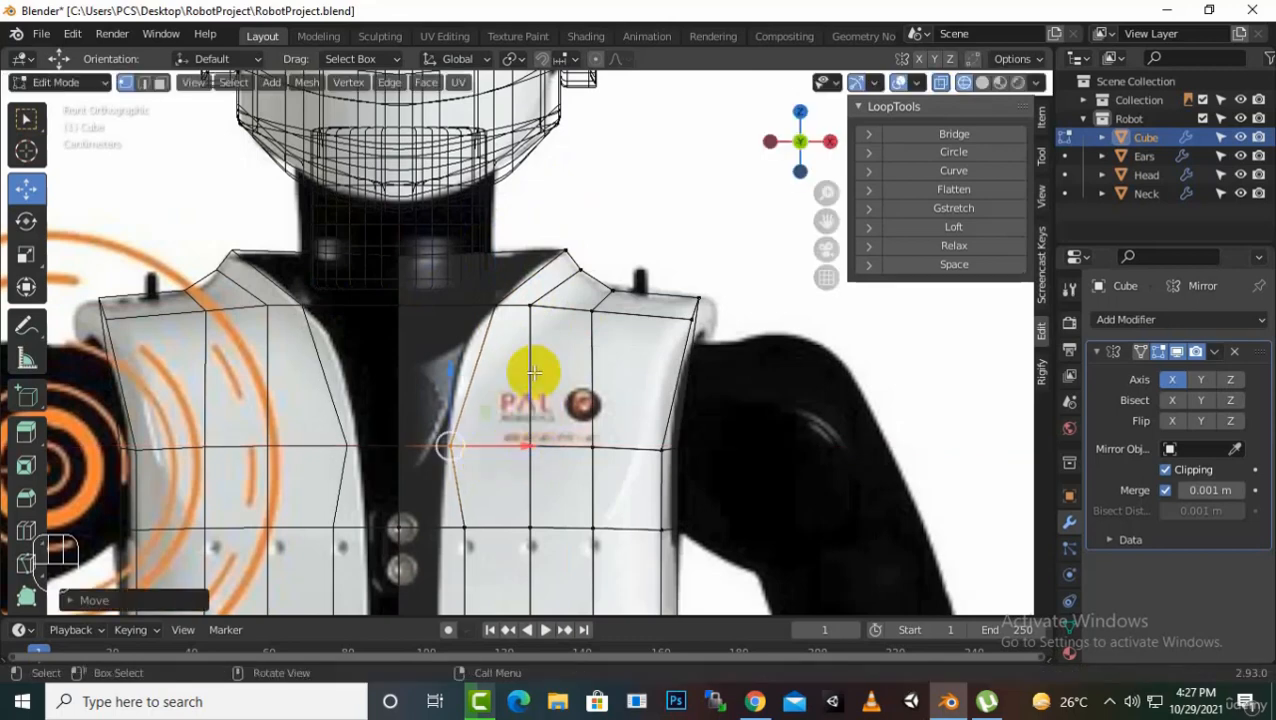
Step: Cut a centred horizontal edge loop between the neckline and chest rows and move its inner vertex inward along X to the lapel edge
key(ctrl+r)
click(519, 366)
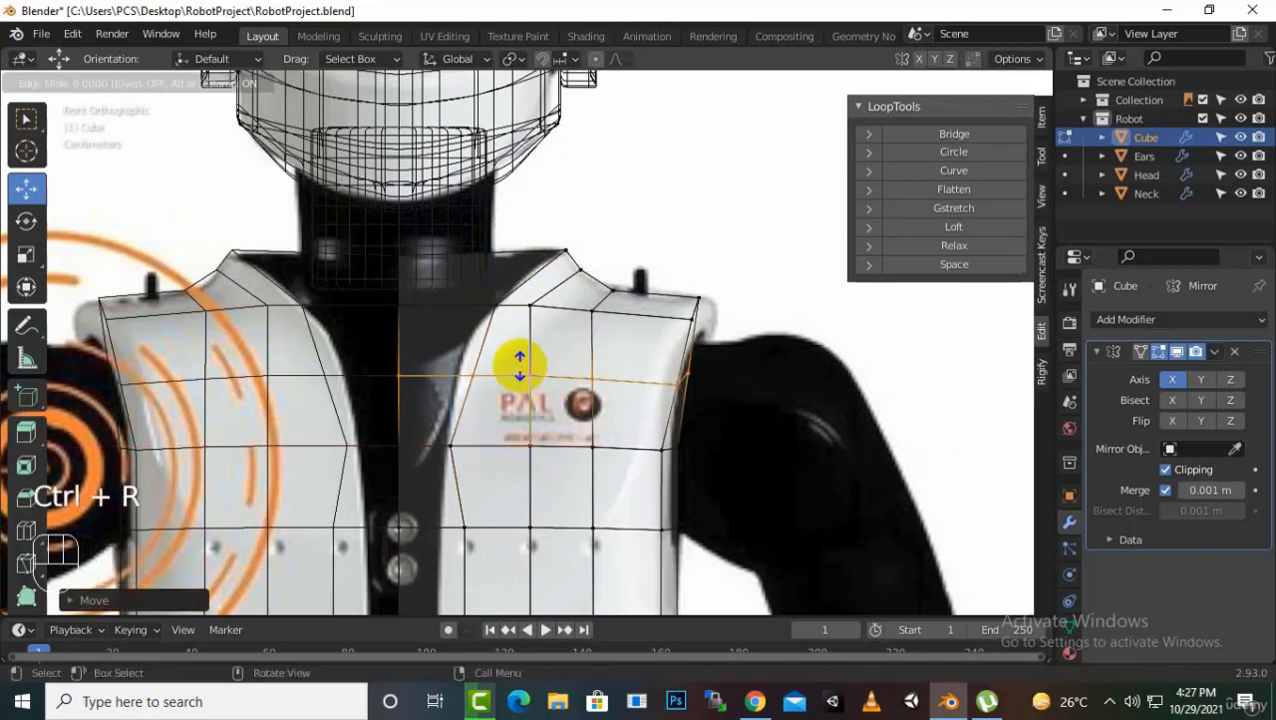
click(519, 366)
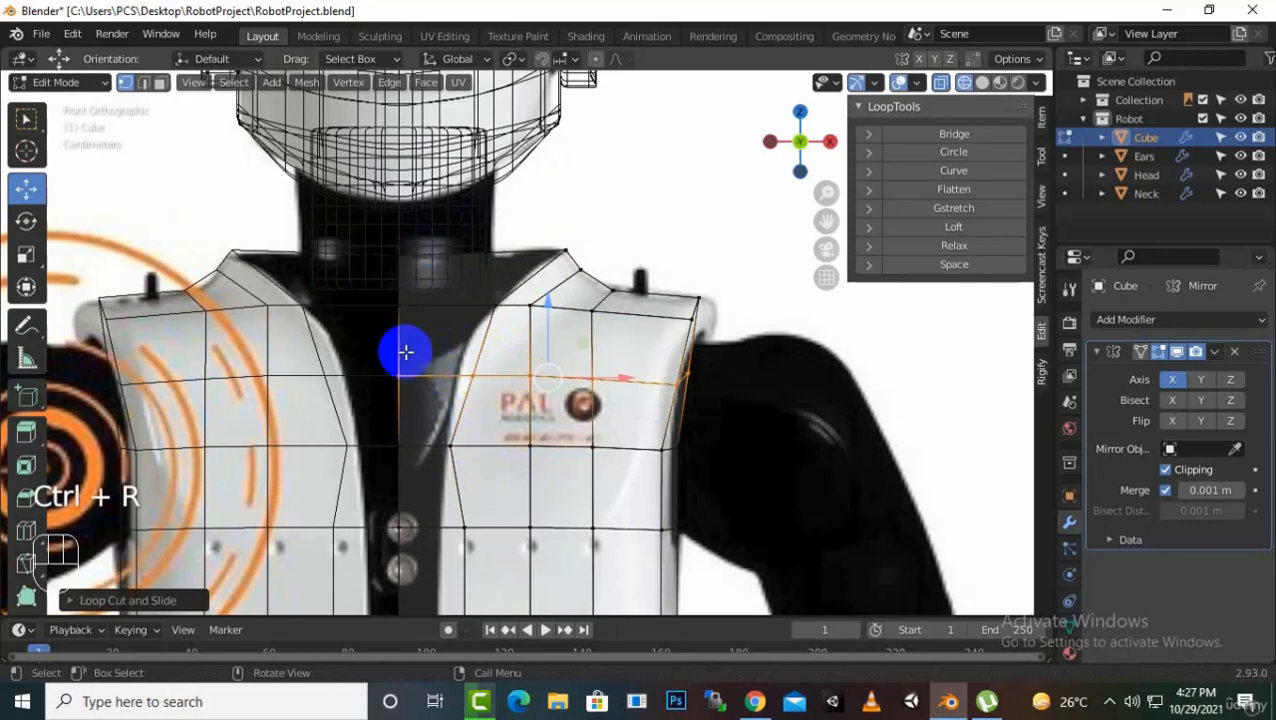
click(473, 377)
drag(543, 378, 517, 386)
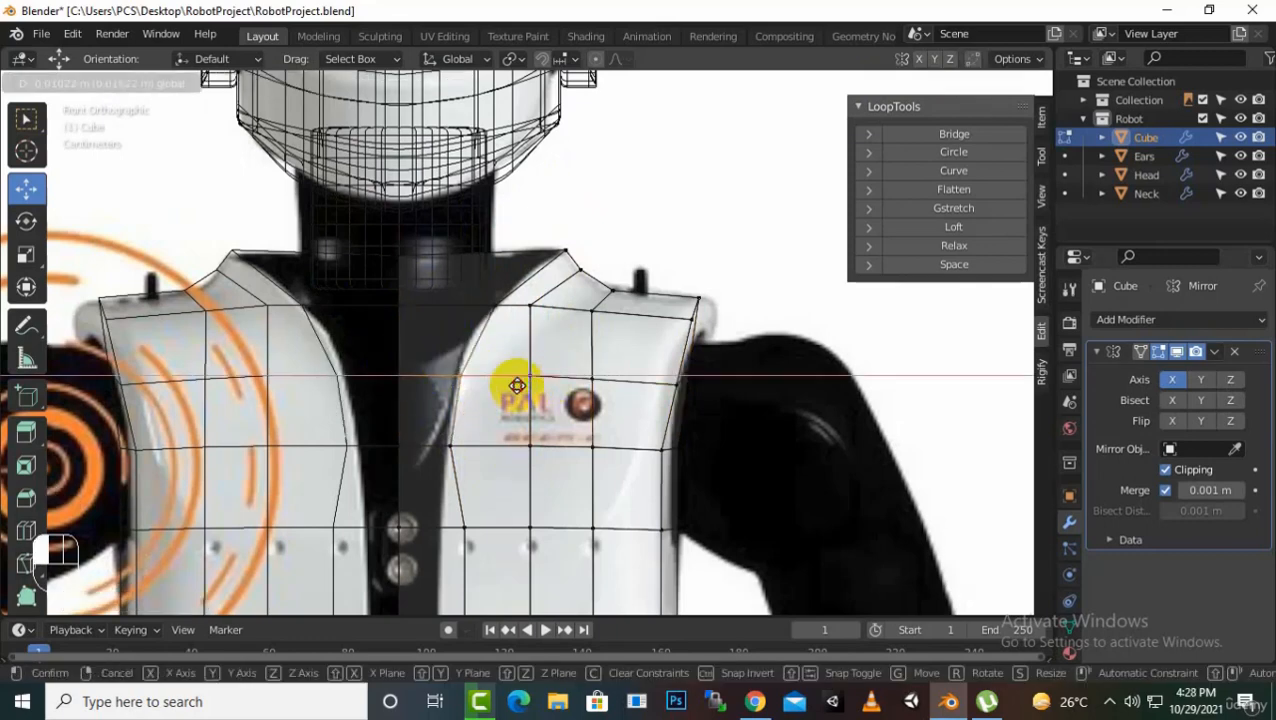
Step: Move the inner column's vertices on the three rows below the chest inward along X to the edge of the black centre strip
mouse_move(826, 216)
mouse_down()
mouse_move(826, 142)
mouse_move(815, 222)
mouse_up()
drag(490, 486, 442, 292)
scroll(529, 388, down, 2)
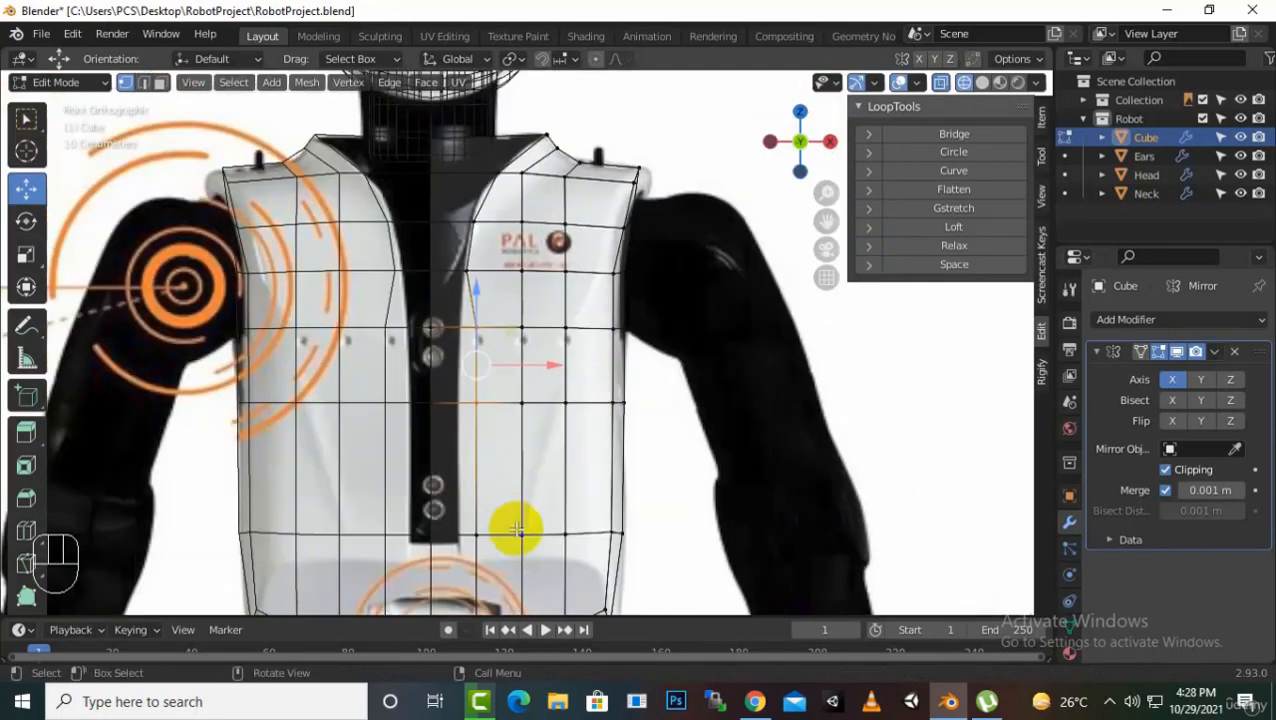
drag(821, 228, 826, 208)
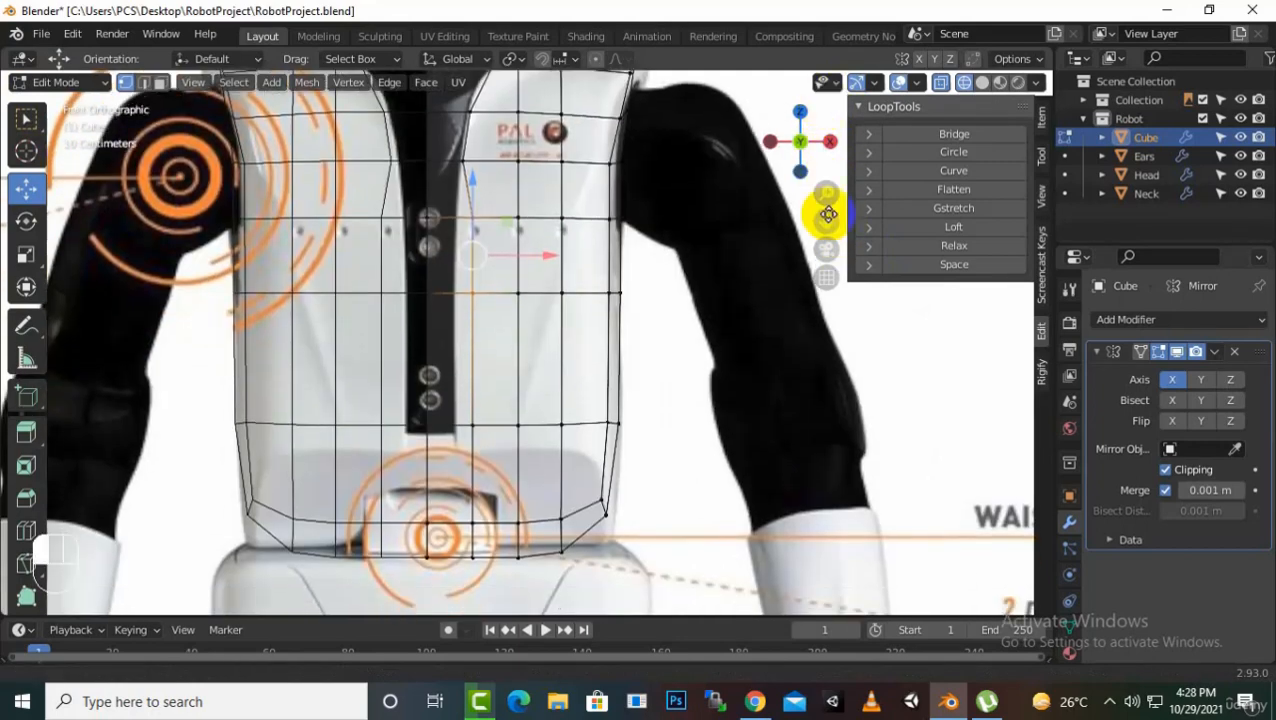
shift+drag(489, 443, 457, 190)
drag(523, 318, 509, 327)
Step: Lower the edge loop above the waist along Z to the bottom end of the black centre strip
scroll(452, 472, up, 2)
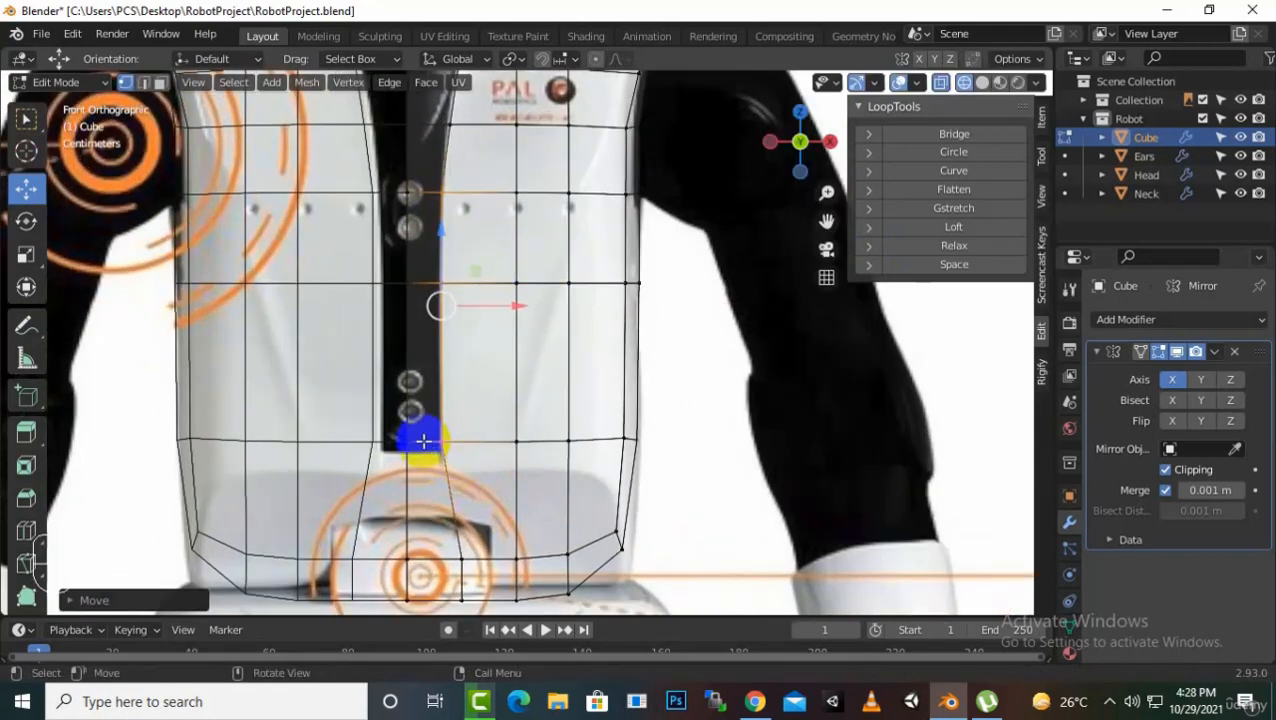
alt+click(423, 441)
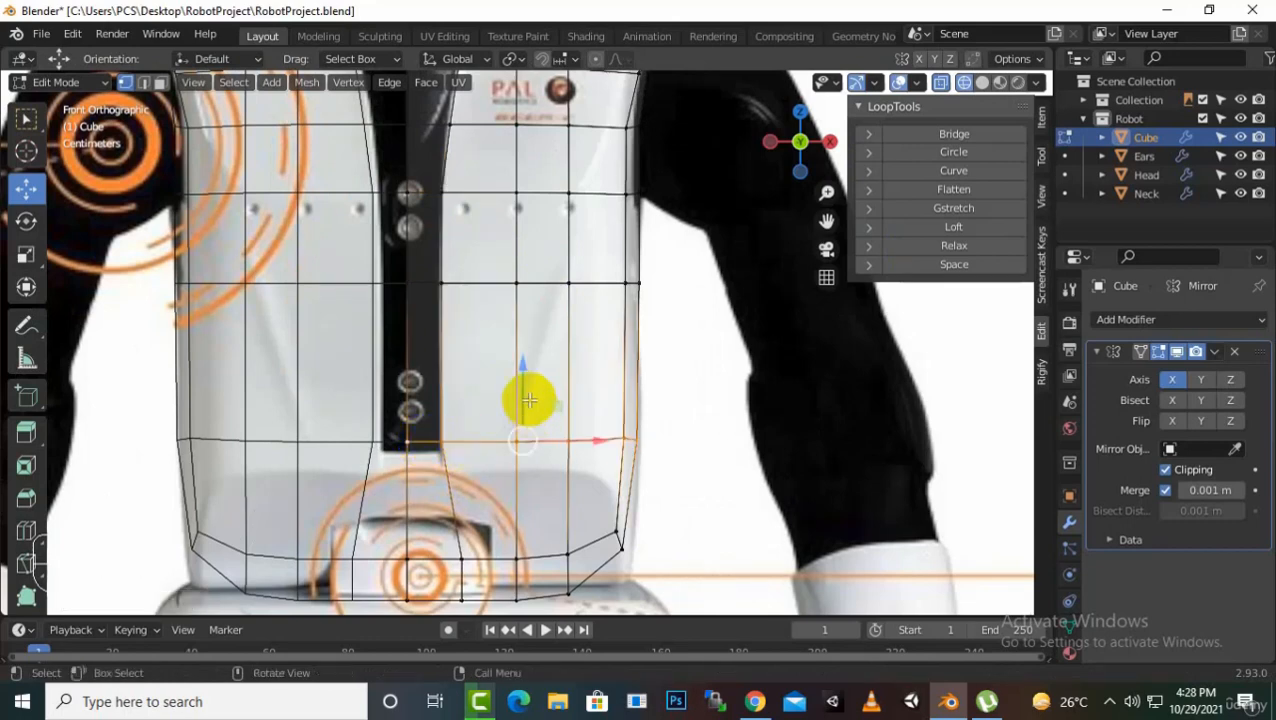
drag(523, 368, 520, 381)
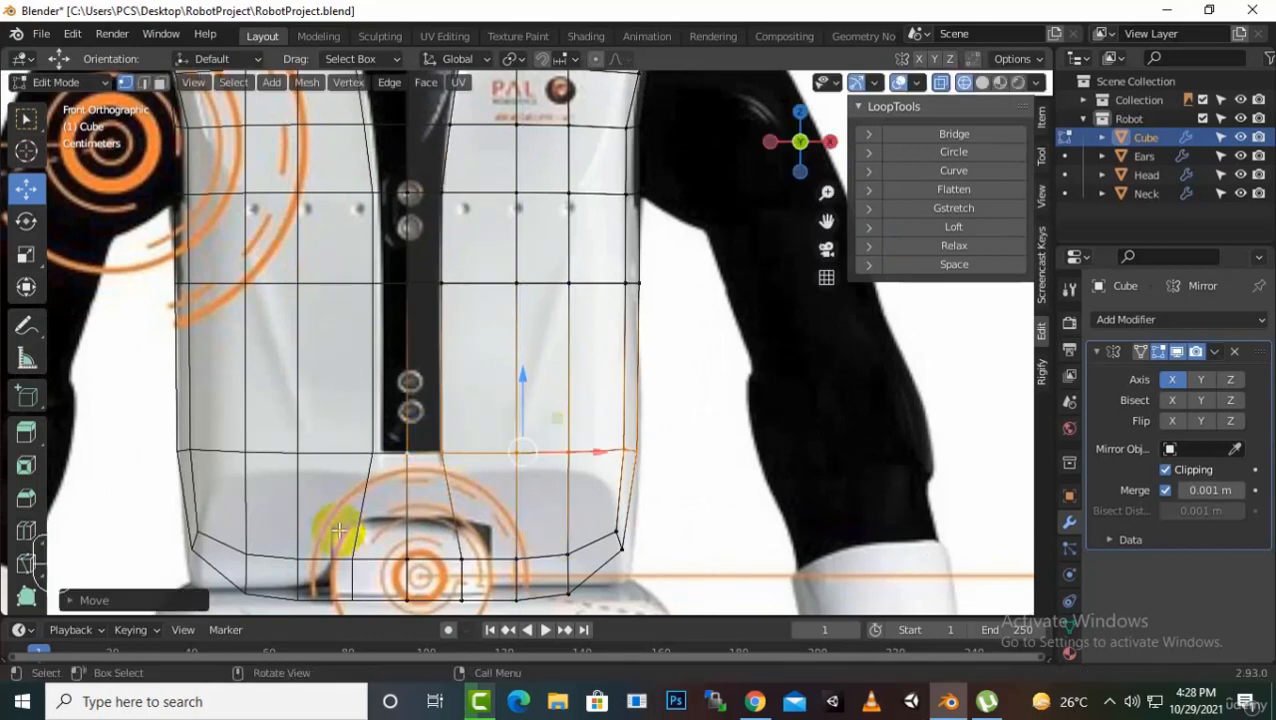
Step: Switch the torso mesh to face selection while keeping the viewport in wireframe display
scroll(448, 483, down, 1)
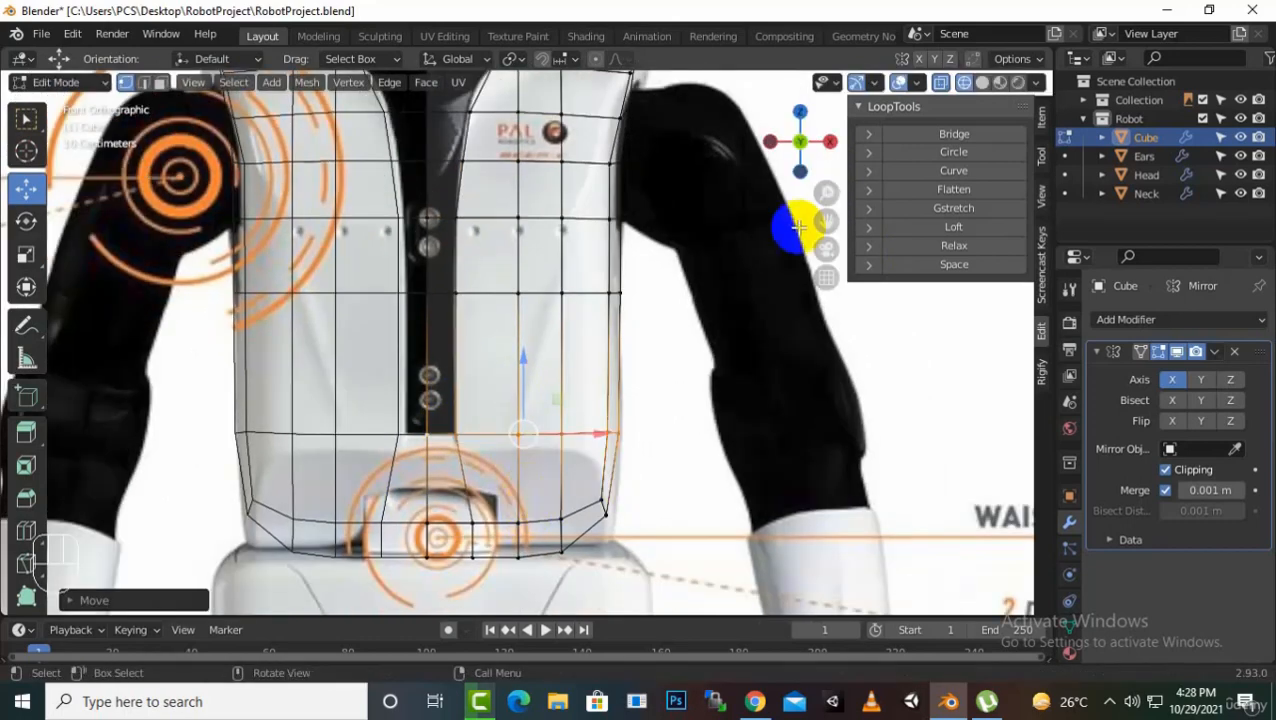
drag(831, 223, 826, 105)
scroll(440, 452, up, 2)
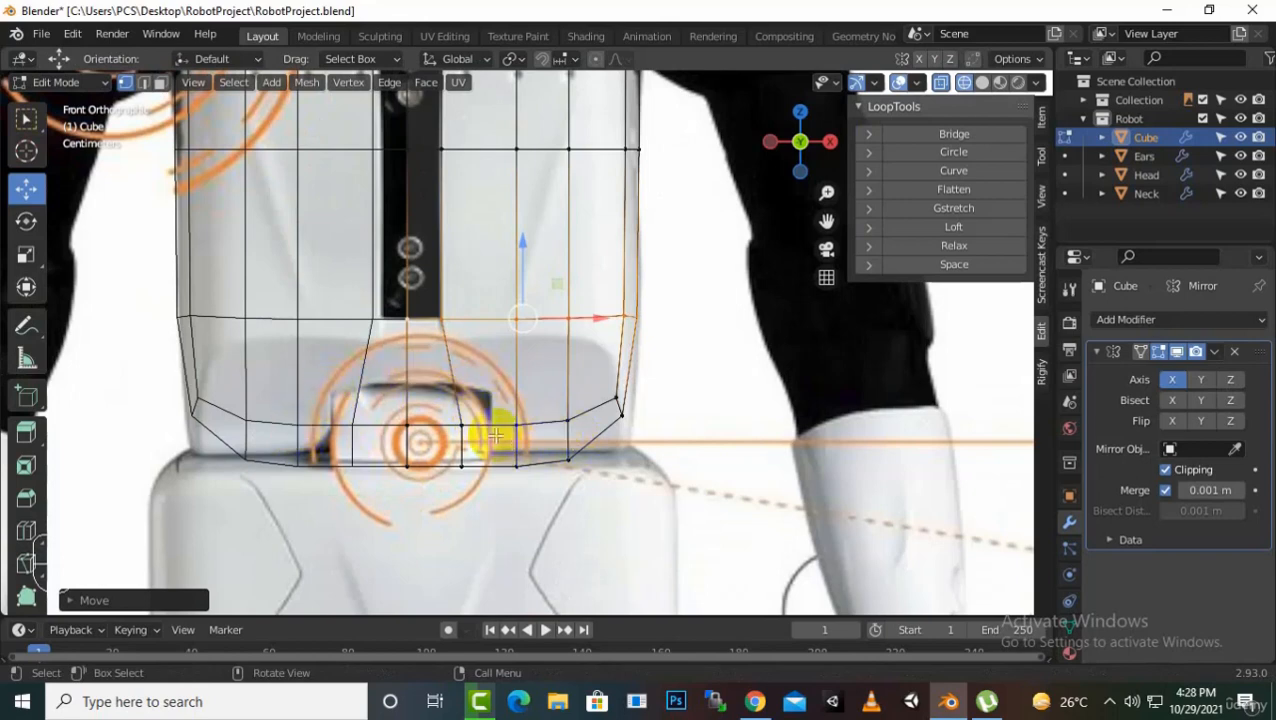
click(981, 83)
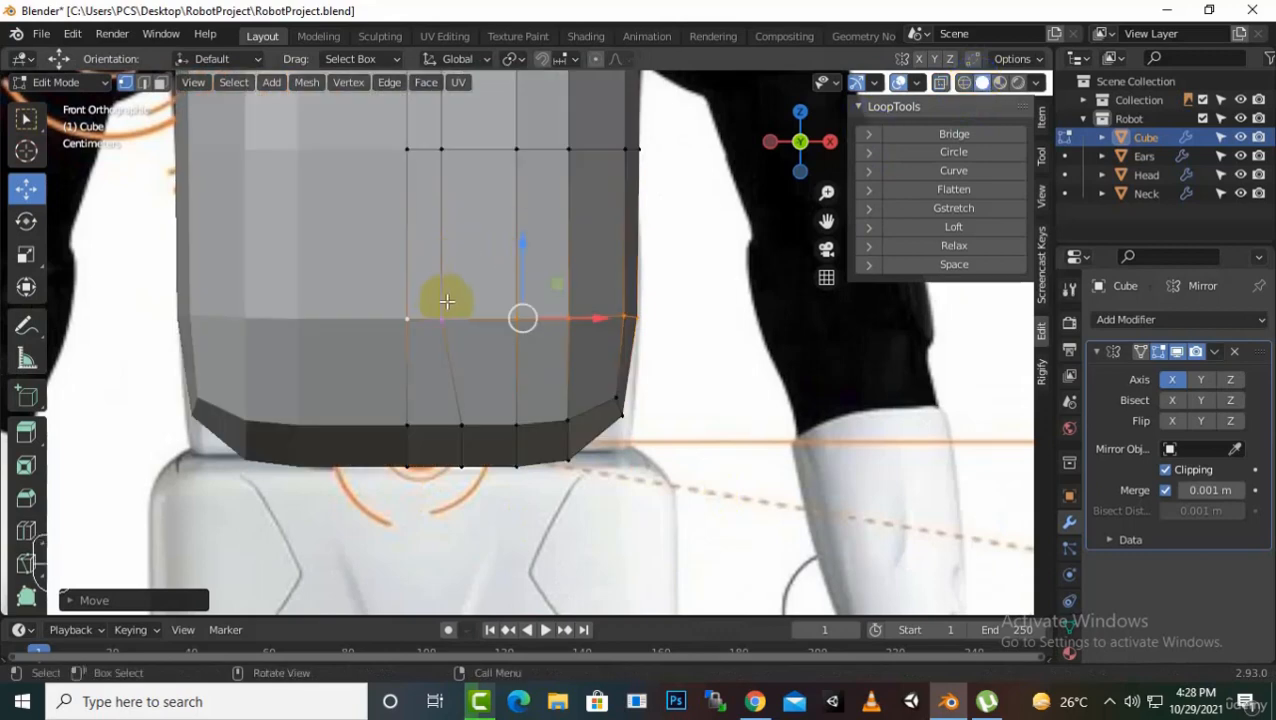
click(424, 292)
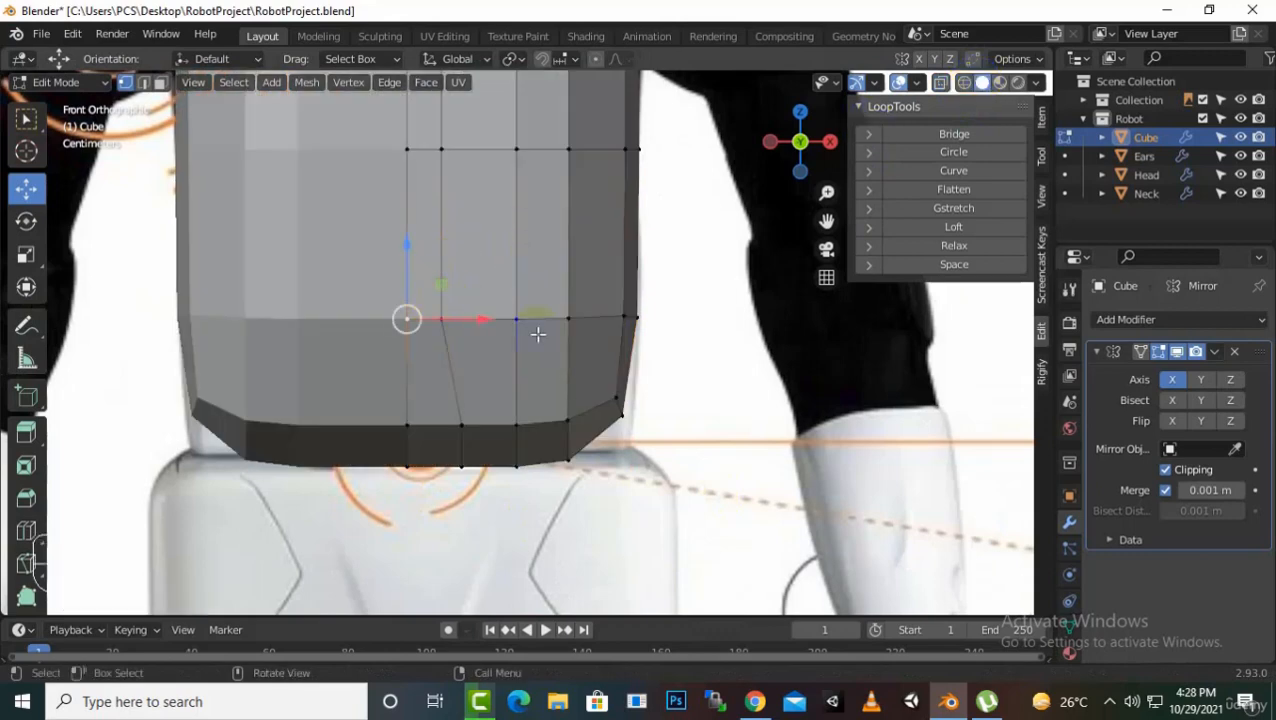
click(160, 82)
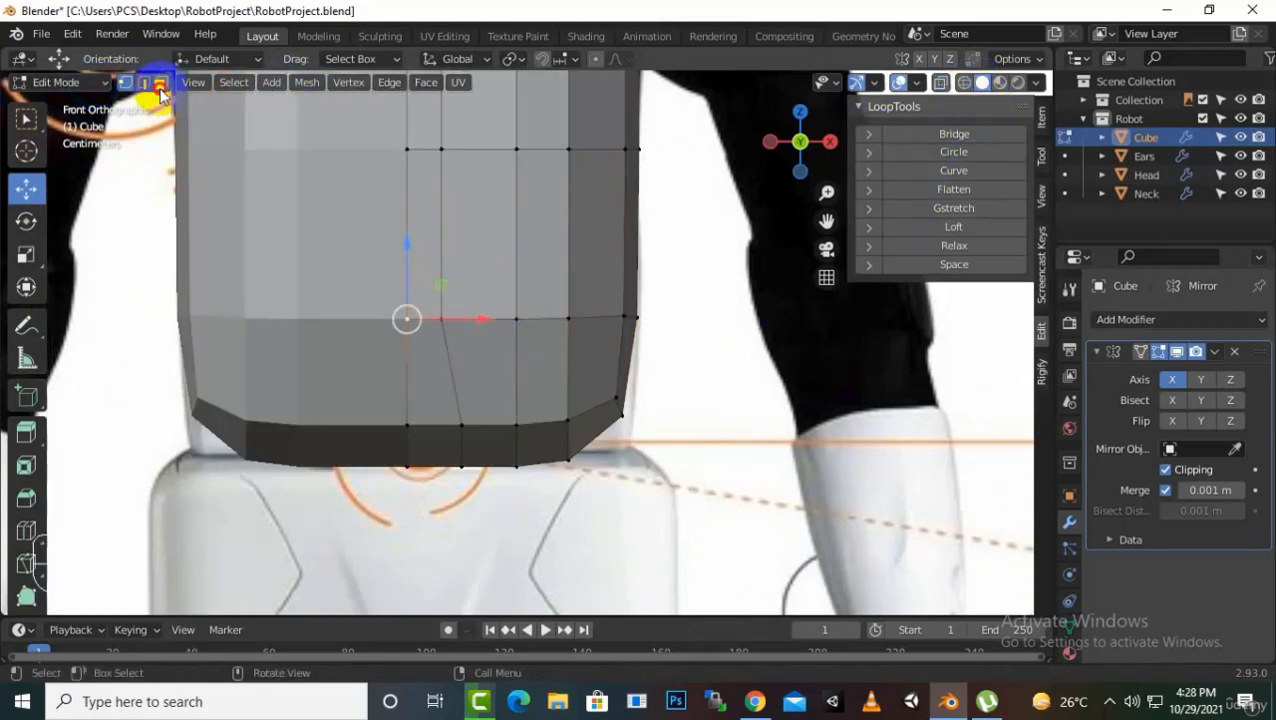
click(964, 82)
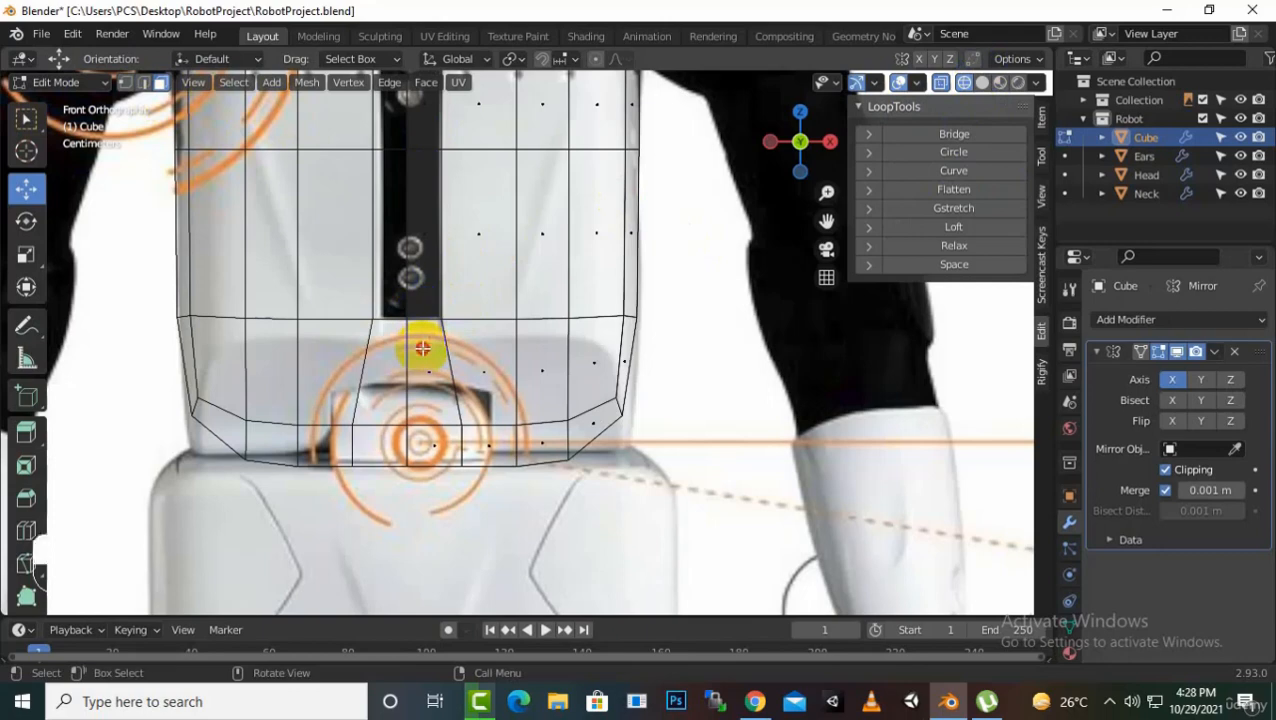
Step: Select the column of faces over the black centre strip, from its bottom end up to the neckline, and check the selection in perspective
click(428, 268)
scroll(533, 335, down, 2)
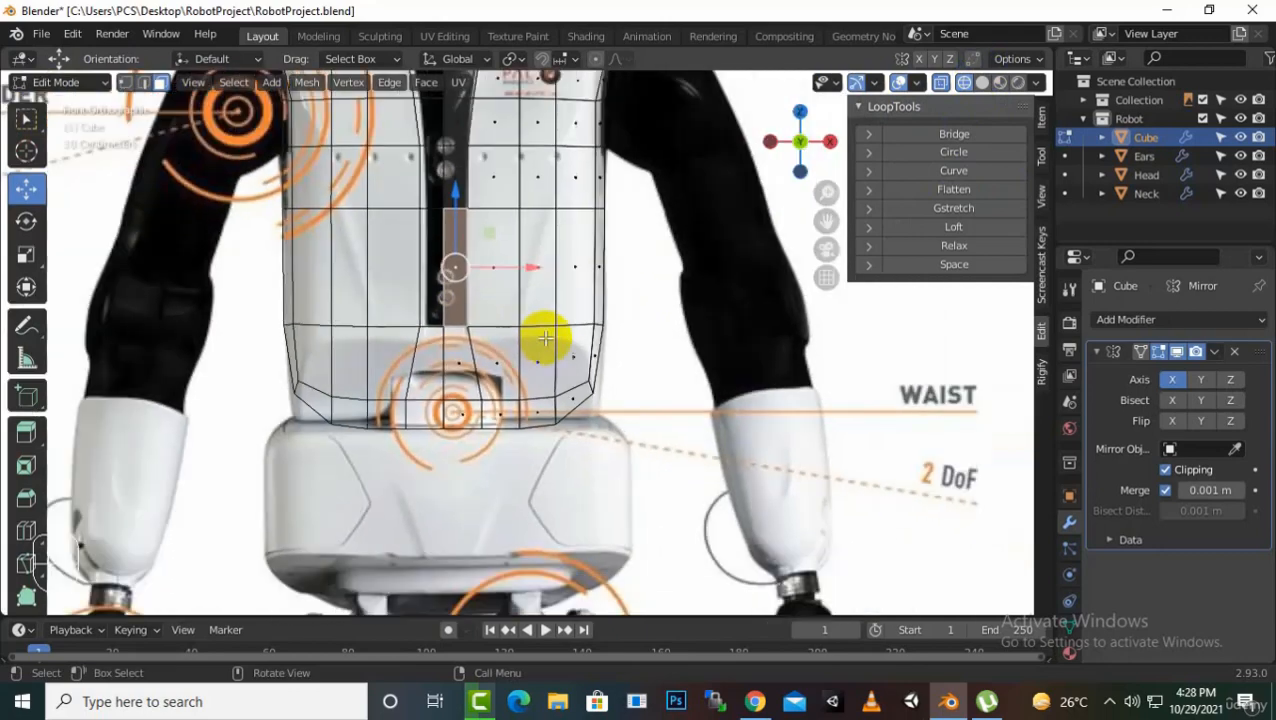
shift+click(466, 177)
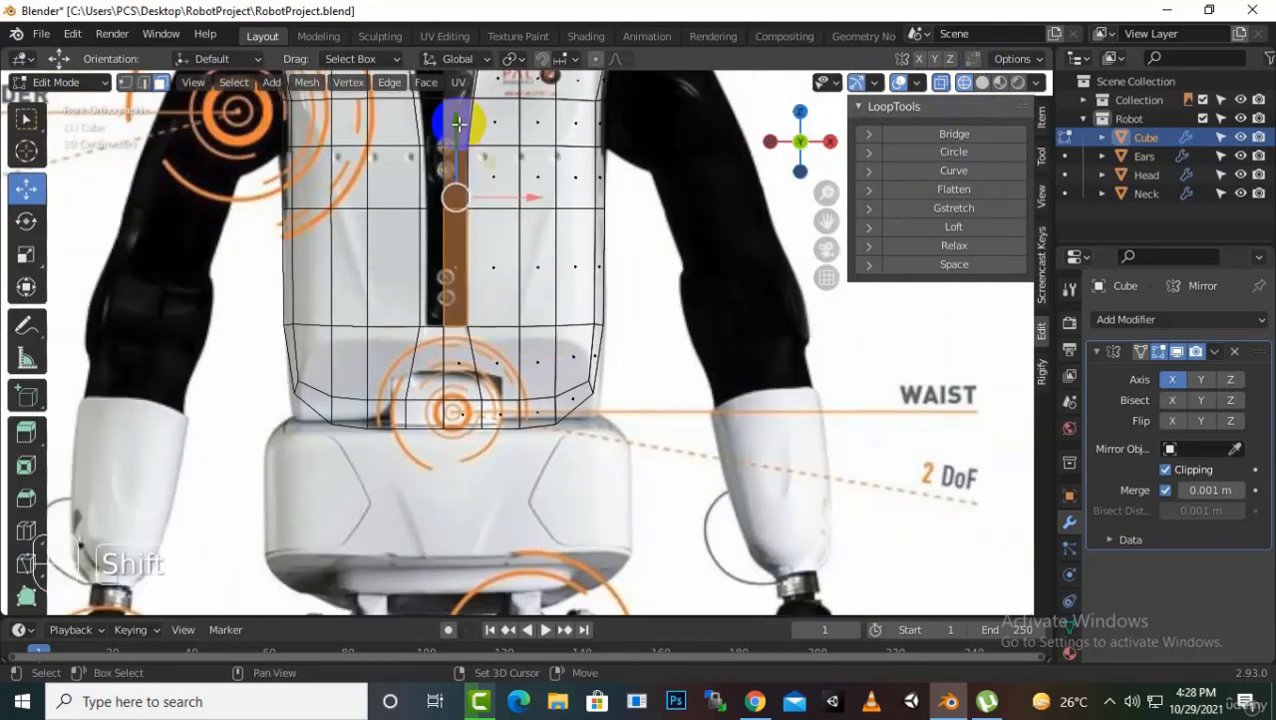
scroll(570, 313, down, 1)
drag(838, 226, 834, 293)
scroll(447, 234, up, 2)
shift+click(463, 173)
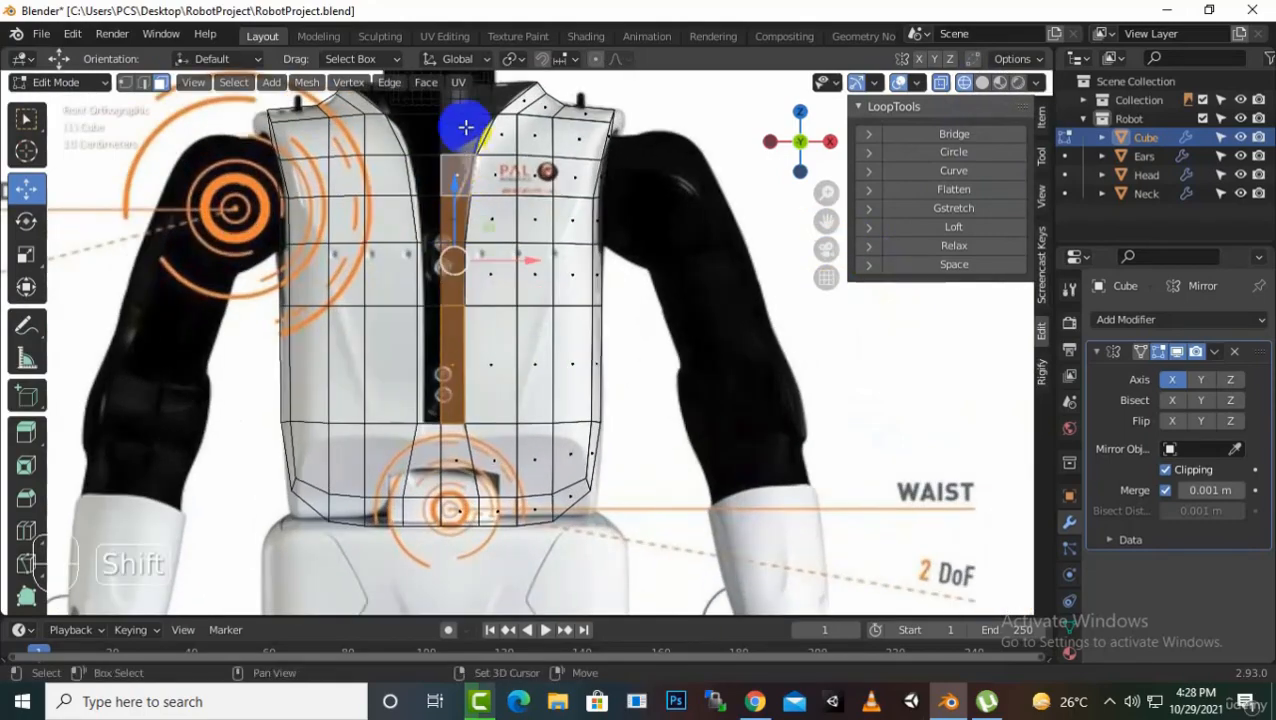
shift+click(466, 127)
middle_drag(718, 285, 629, 114)
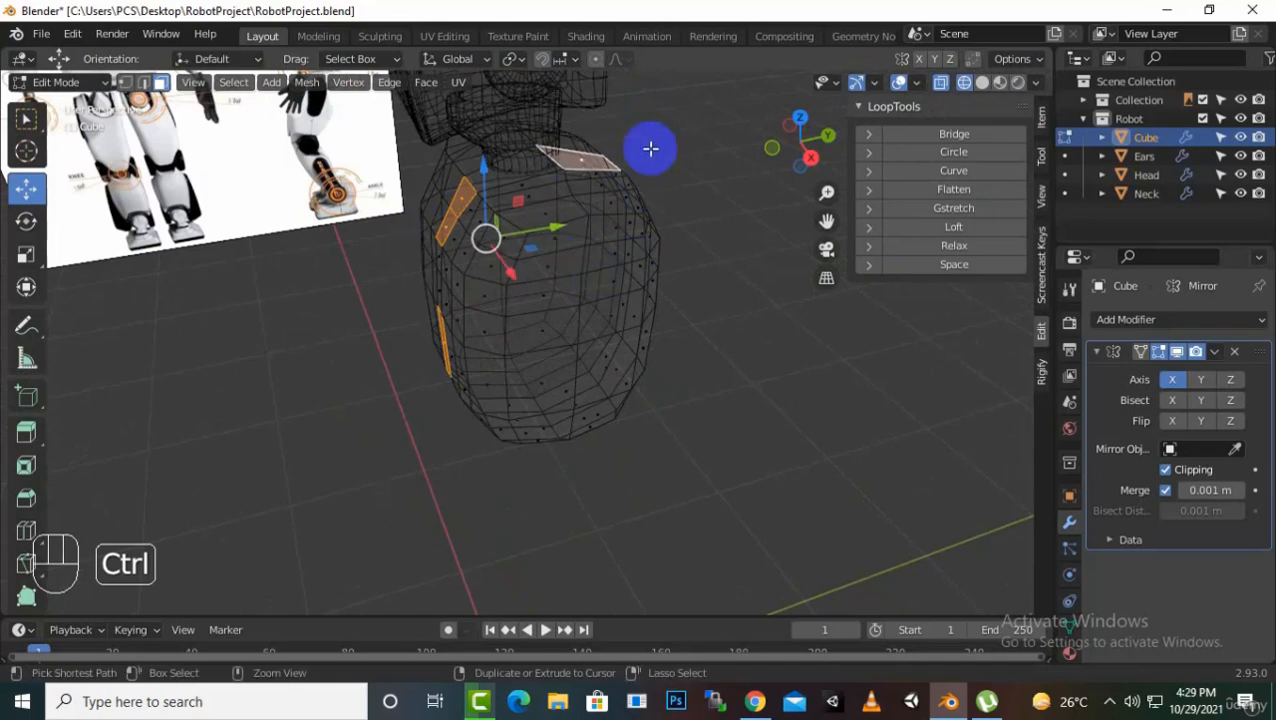
Step: Remove the stray top face beside the neck from the selection and display the torso in solid shading
ctrl+drag(650, 116, 571, 211)
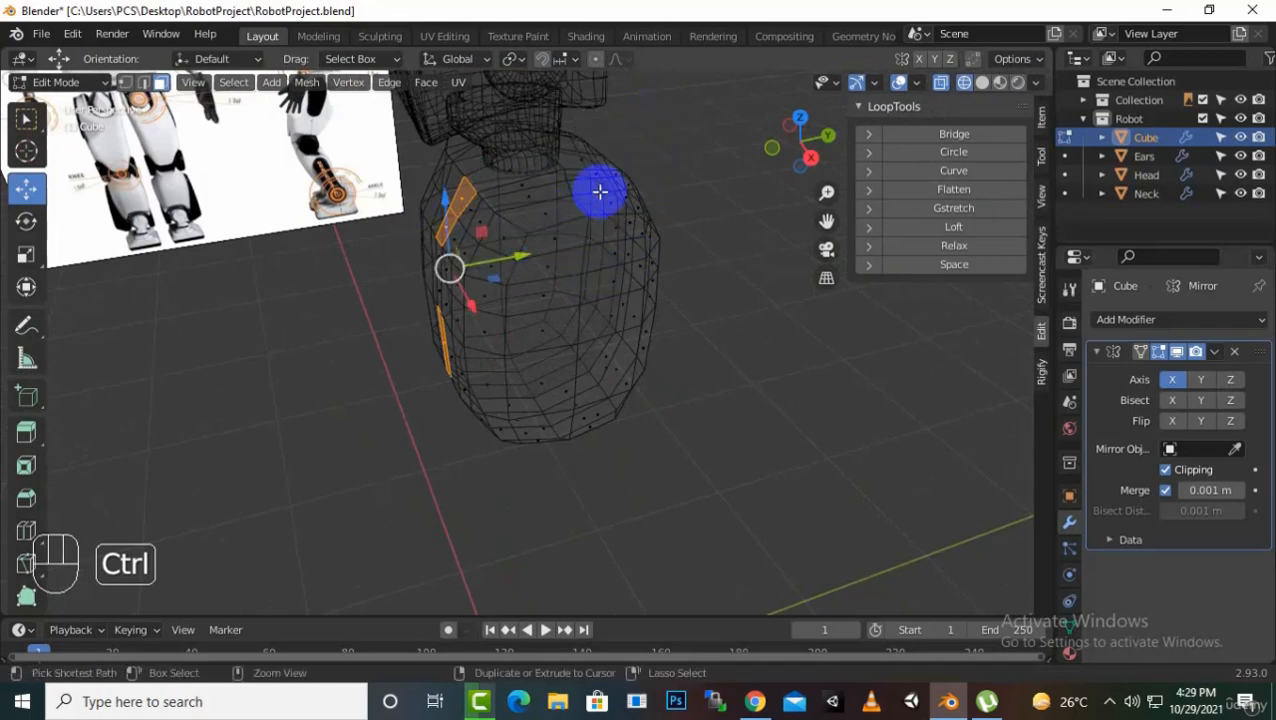
click(982, 82)
middle_drag(606, 344, 447, 248)
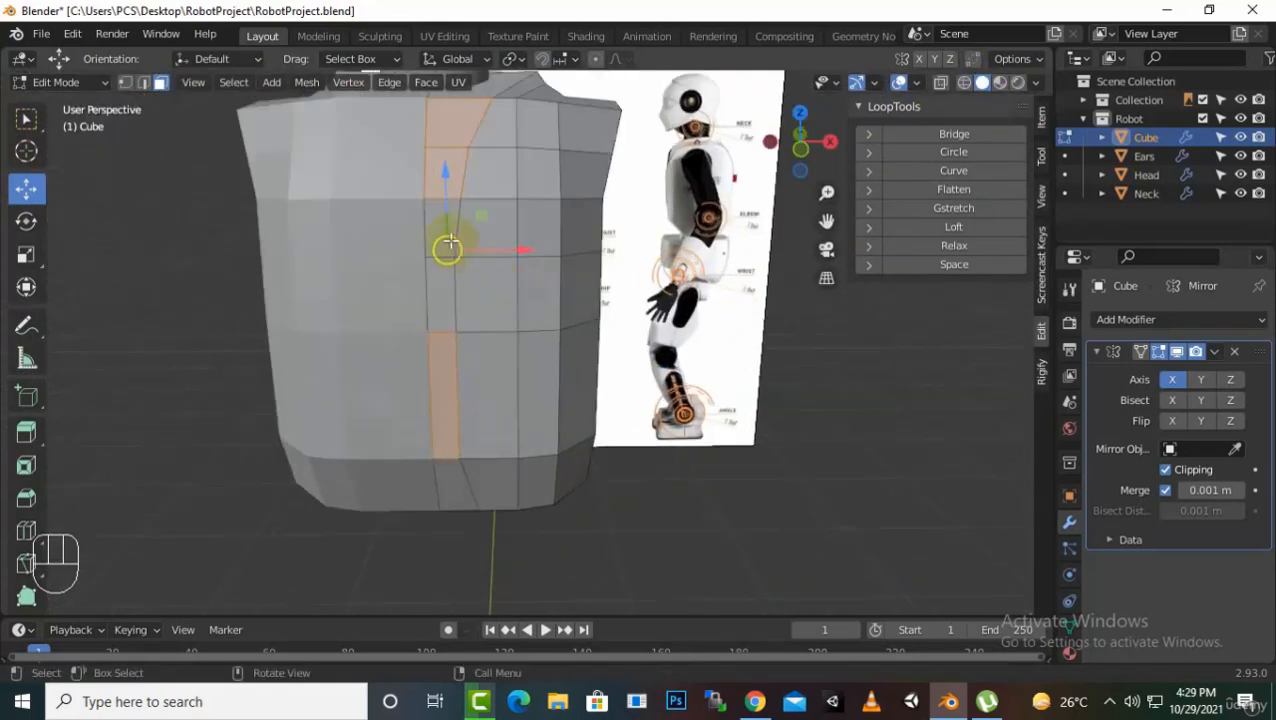
Step: Complete the face selection along the centre strip by adding the missing faces in the middle of the chest
middle_drag(692, 475, 687, 417)
drag(829, 222, 872, 350)
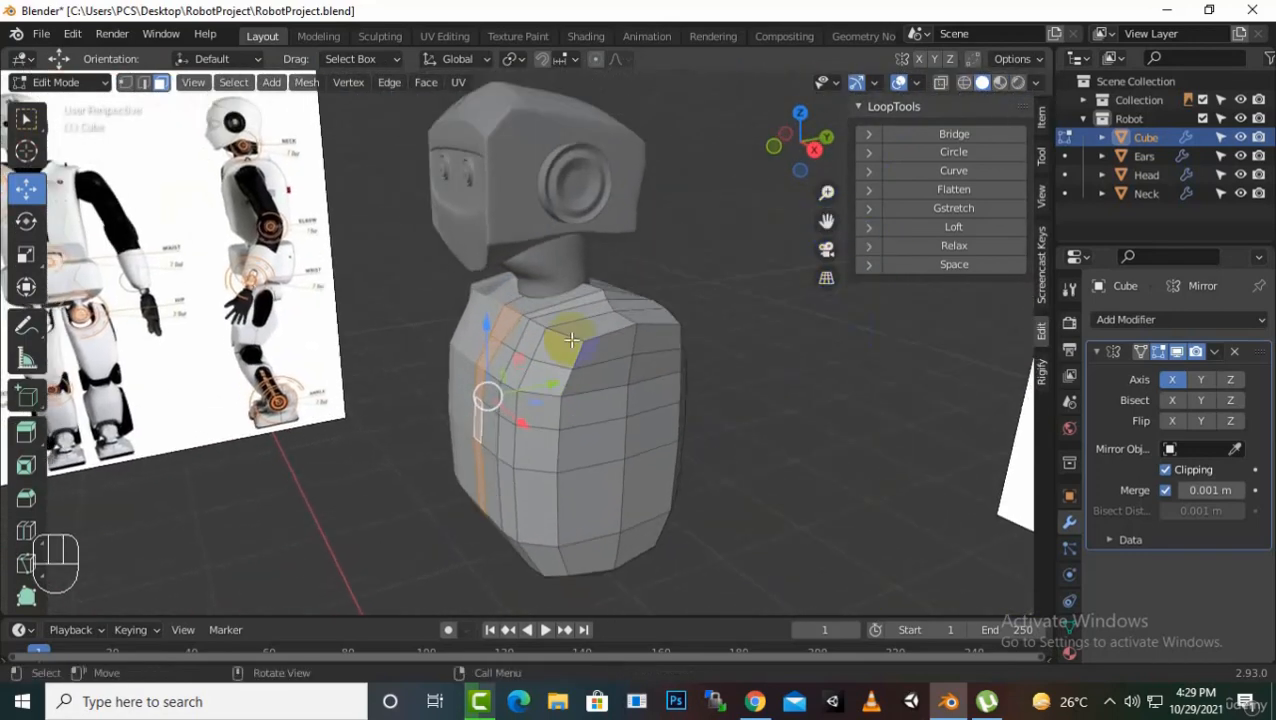
scroll(562, 343, up, 1)
mouse_move(562, 343)
middle_down()
mouse_move(630, 320)
mouse_move(563, 357)
middle_up()
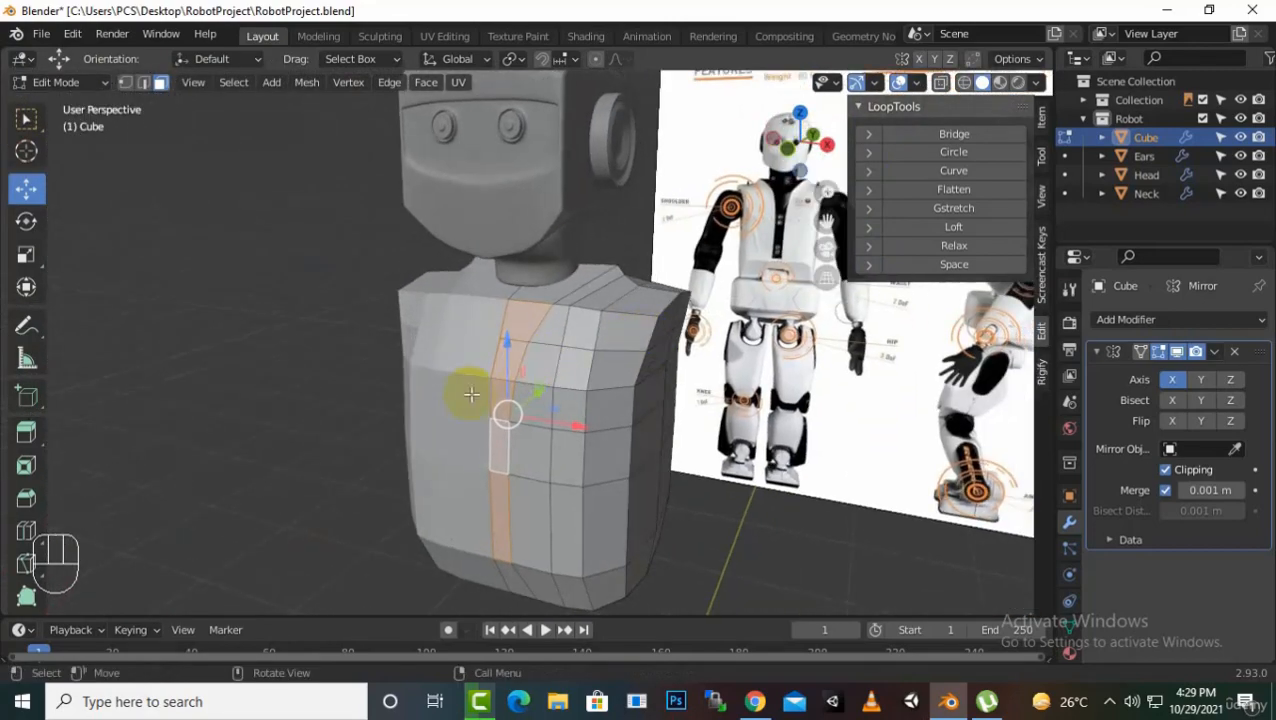
middle_drag(664, 319, 573, 348)
Step: Try extruding the centre strip faces about 0.015 m along global Y and scaling them down slightly
key(e)
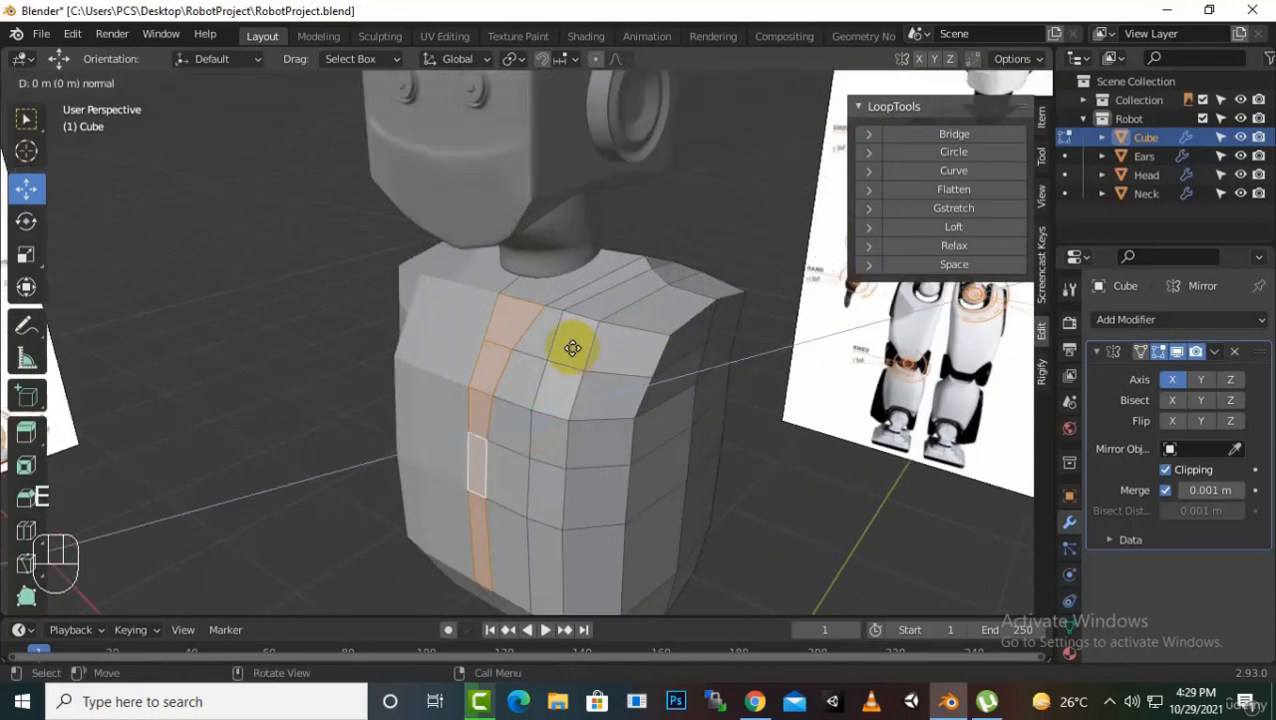
key(y)
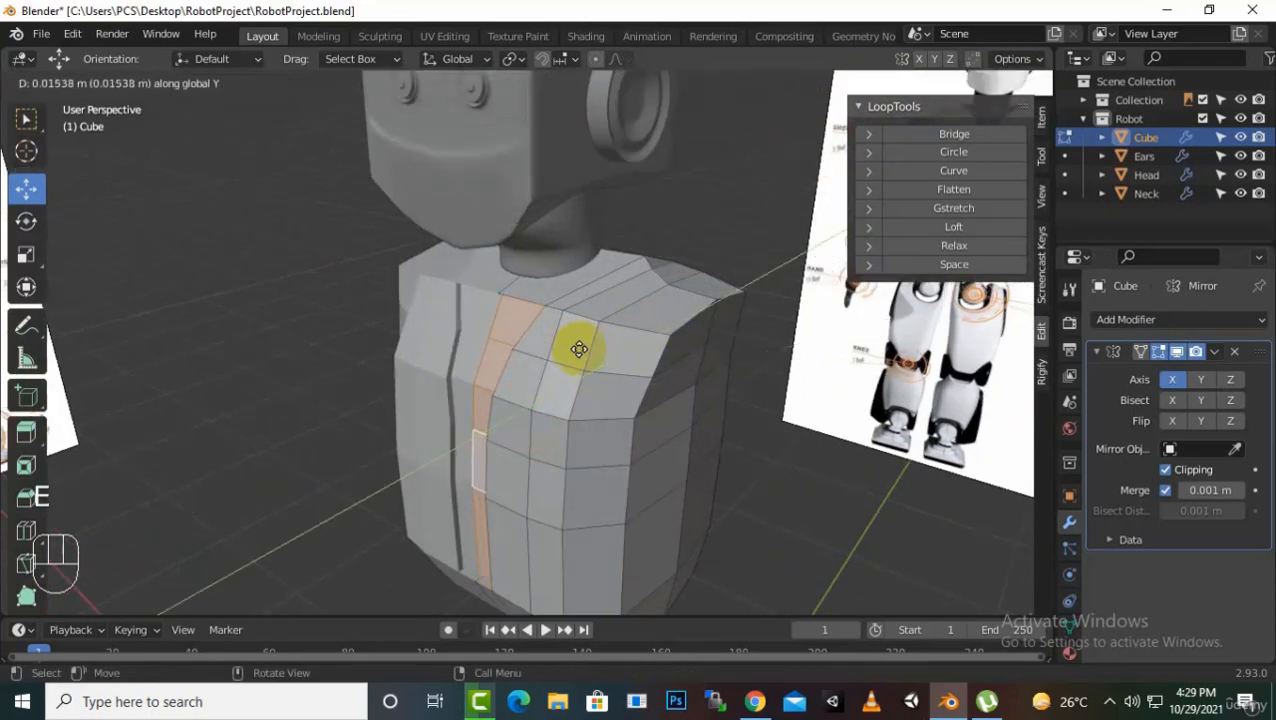
click(578, 348)
middle_drag(682, 347, 734, 342)
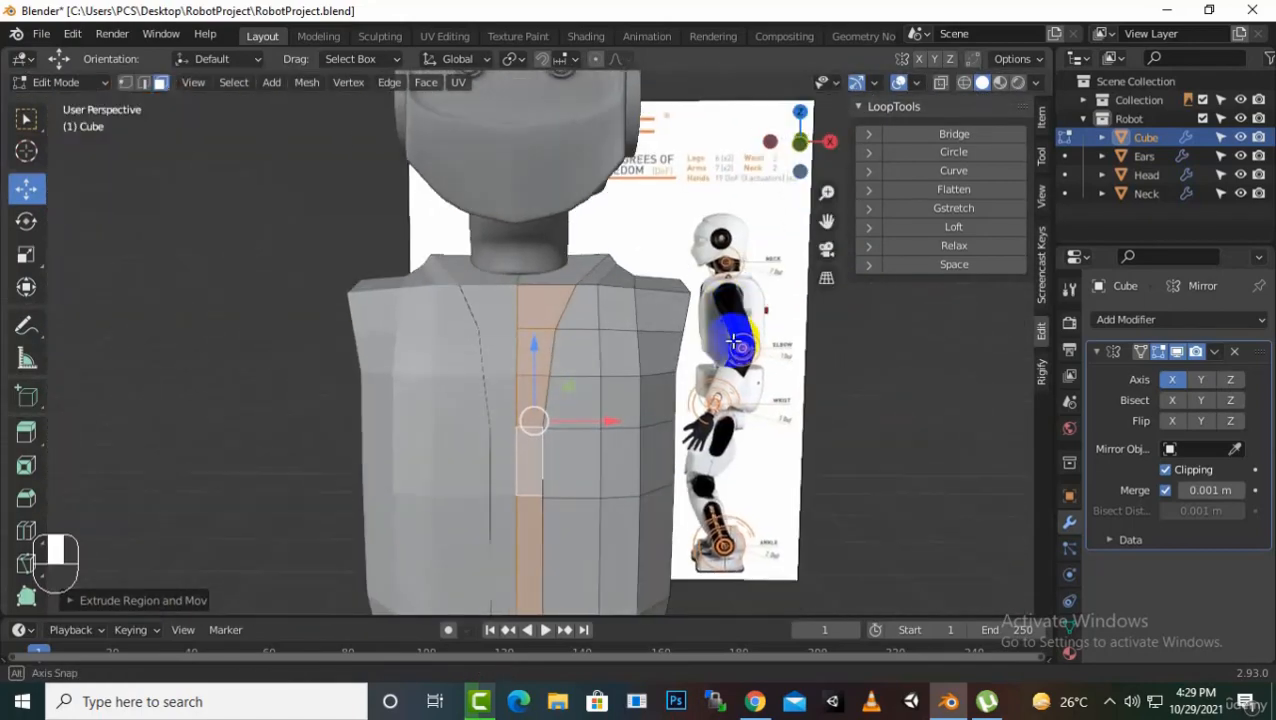
key(s)
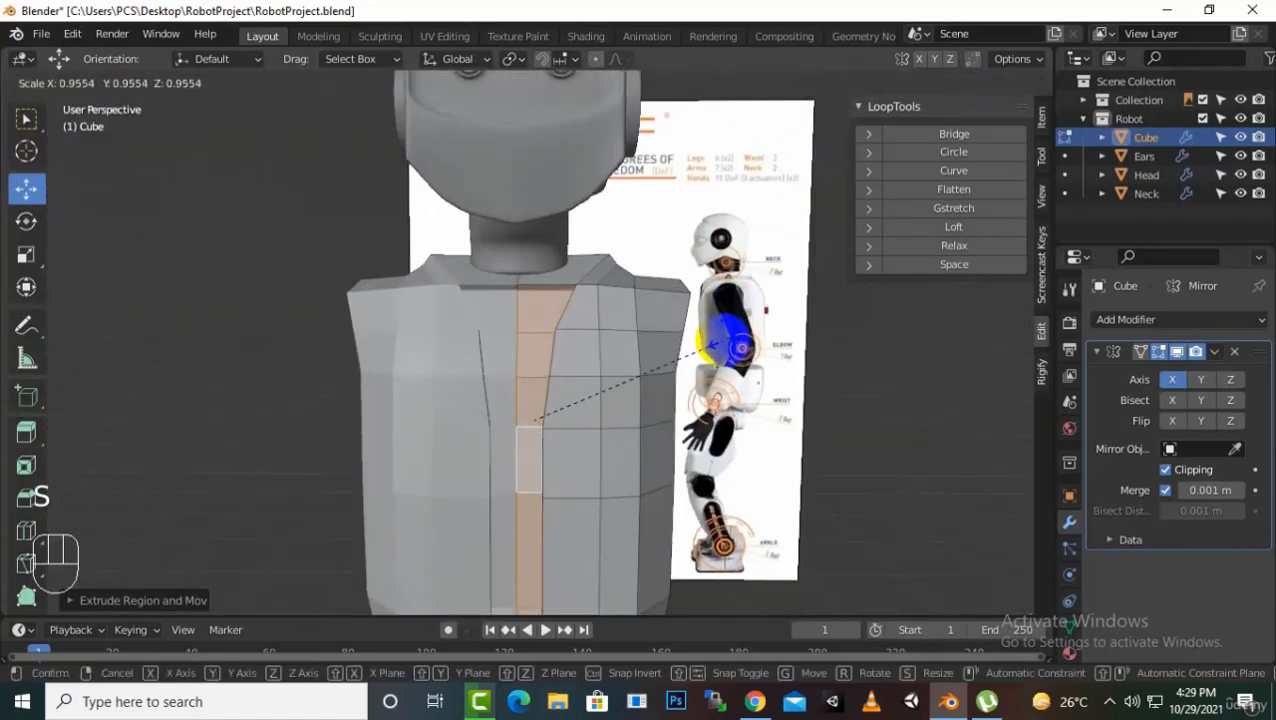
click(740, 347)
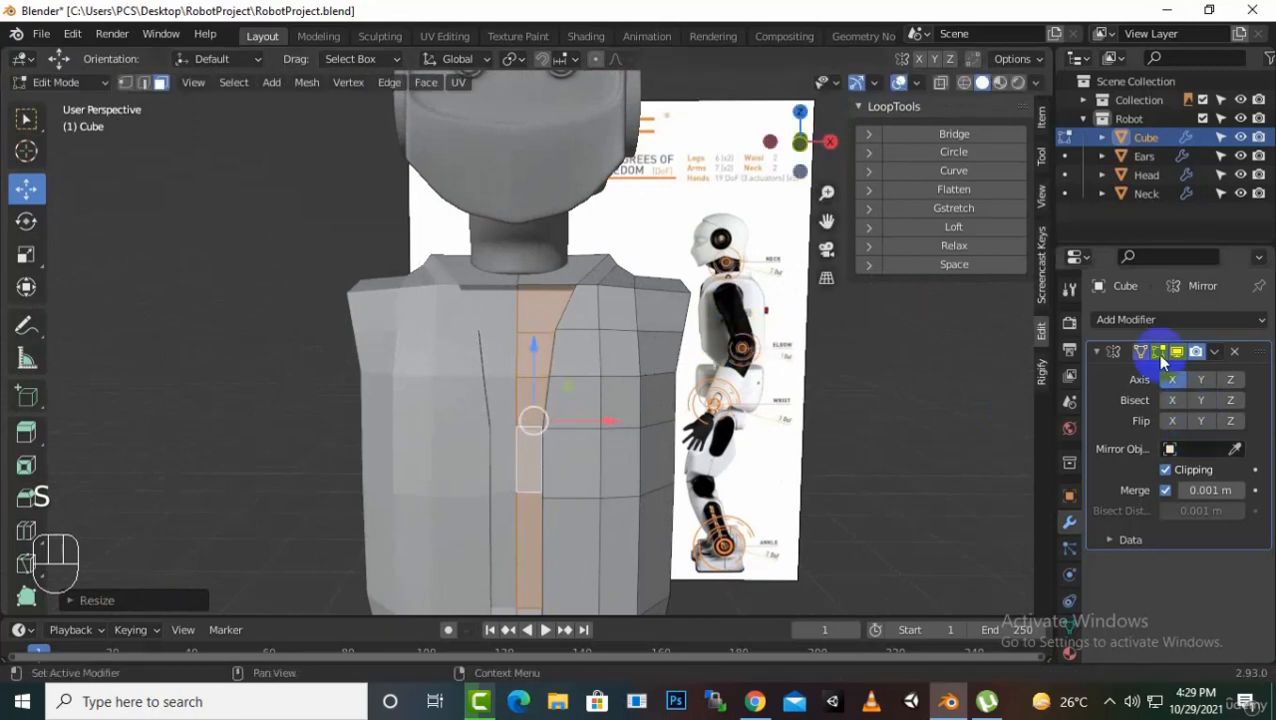
Step: Try a Subdivision Surface modifier with viewport level 2 on the torso in object mode
click(1140, 319)
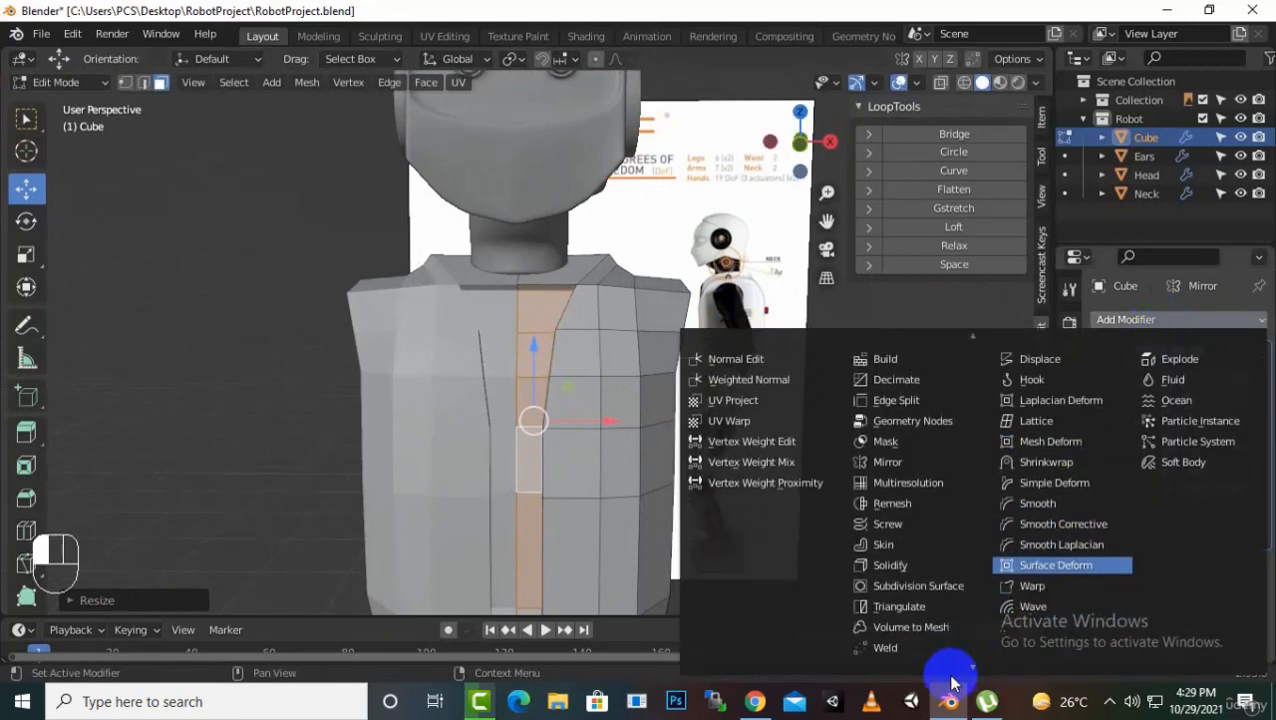
click(918, 574)
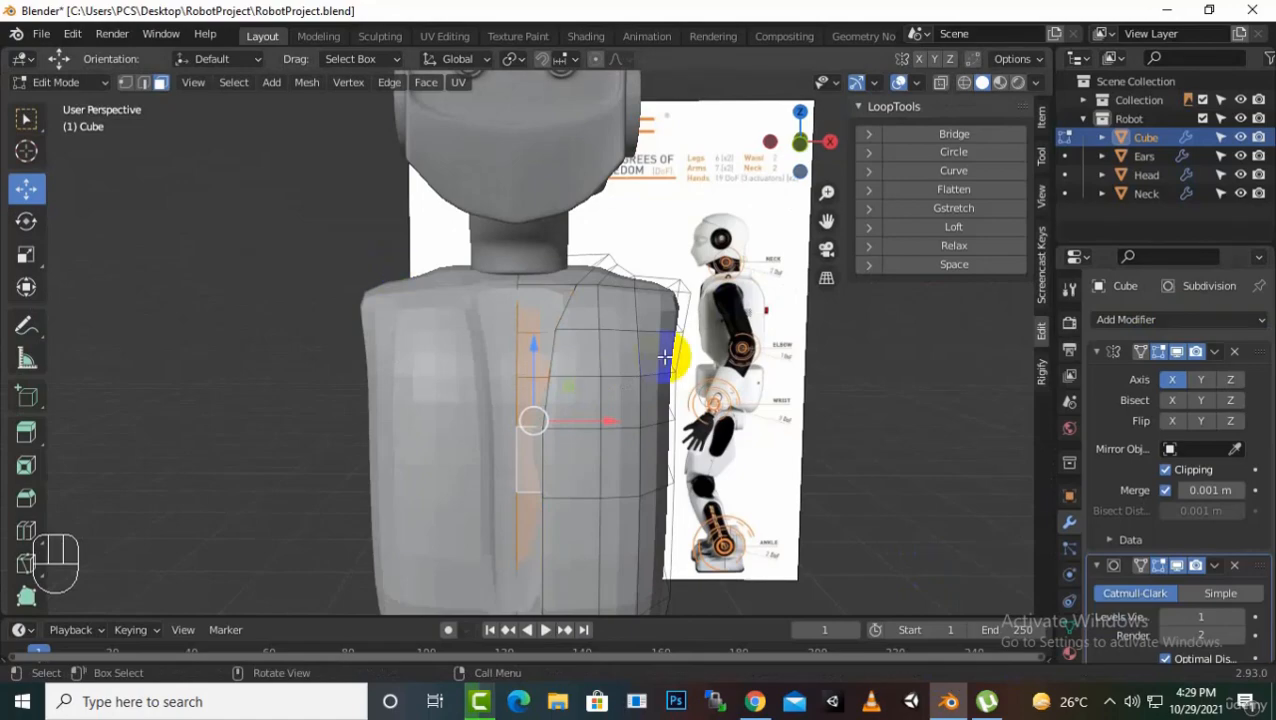
key(Tab)
middle_drag(621, 421, 700, 380)
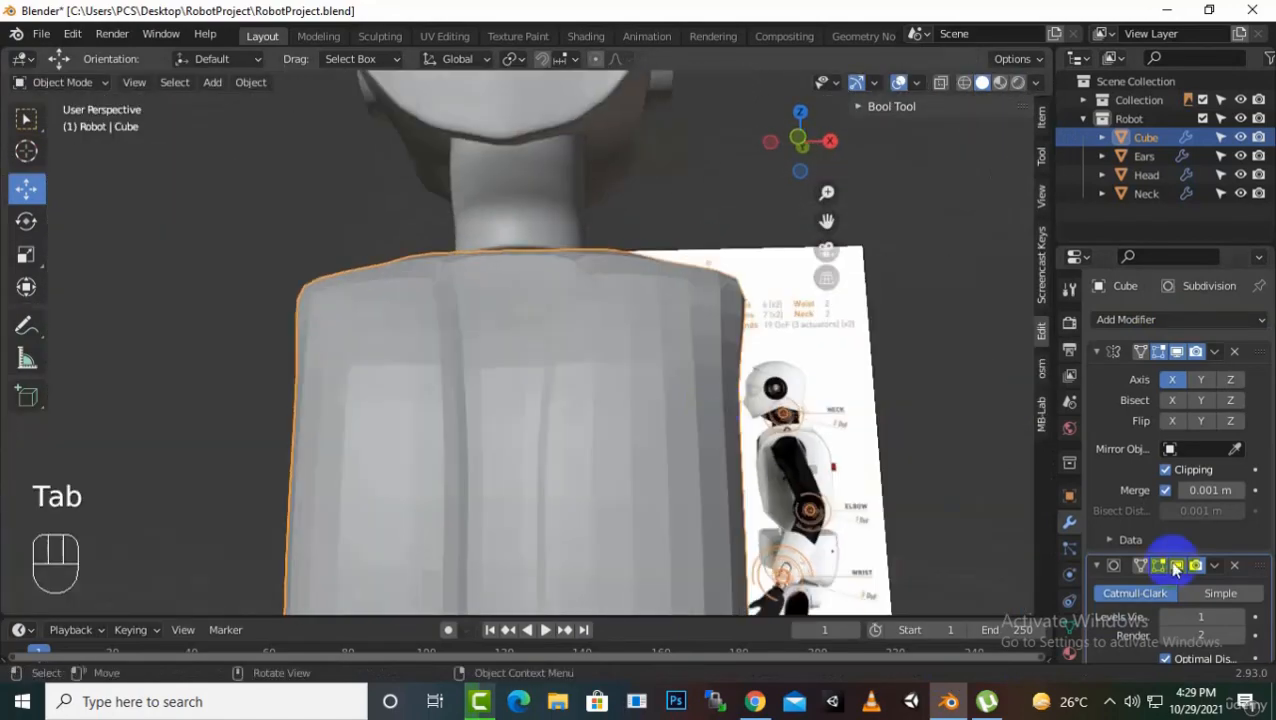
click(1237, 616)
middle_drag(1011, 589, 576, 212)
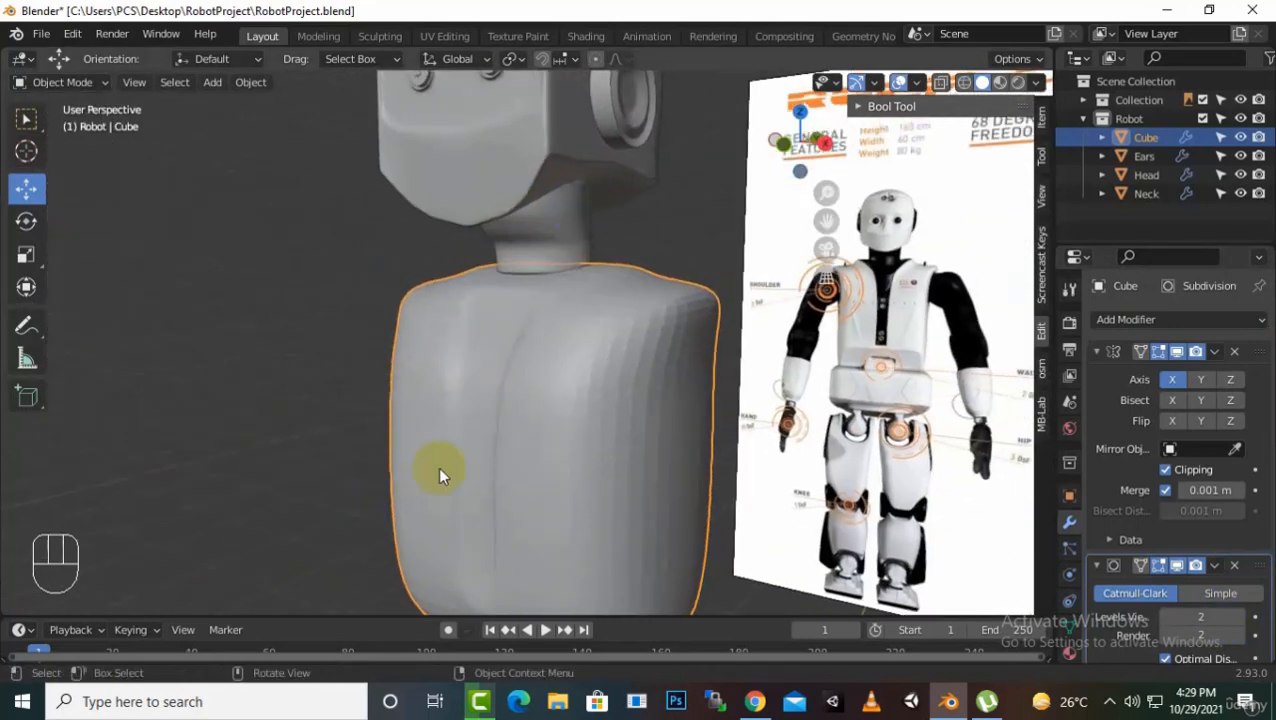
Step: Inspect the recessed centre strip from several angles and try smooth shading on the torso
middle_drag(438, 467, 532, 454)
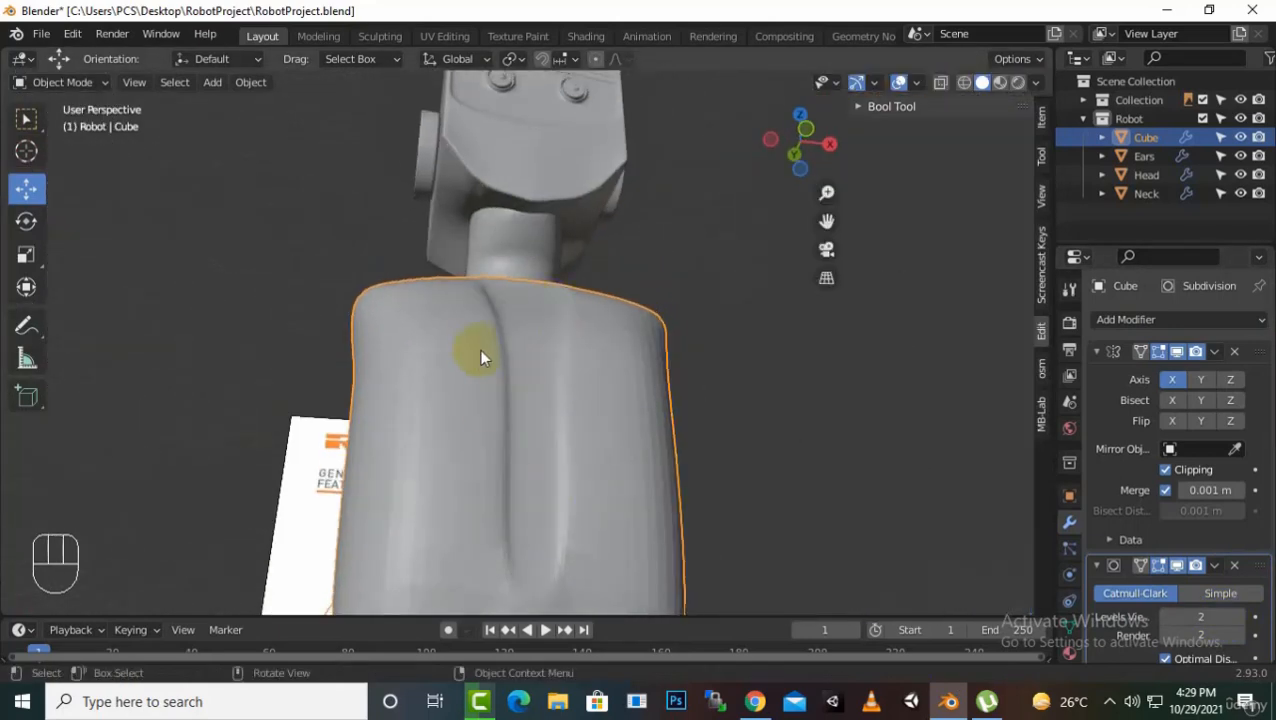
middle_drag(527, 322, 460, 403)
middle_drag(528, 373, 578, 352)
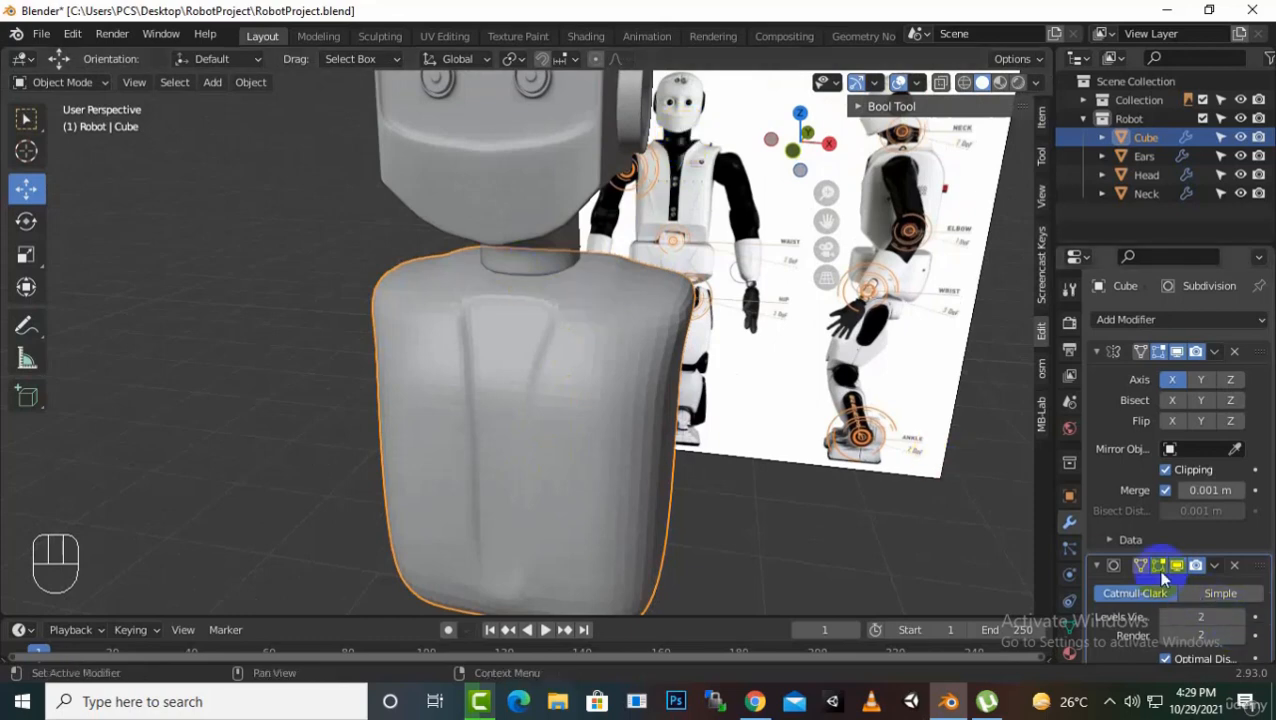
right_click(588, 368)
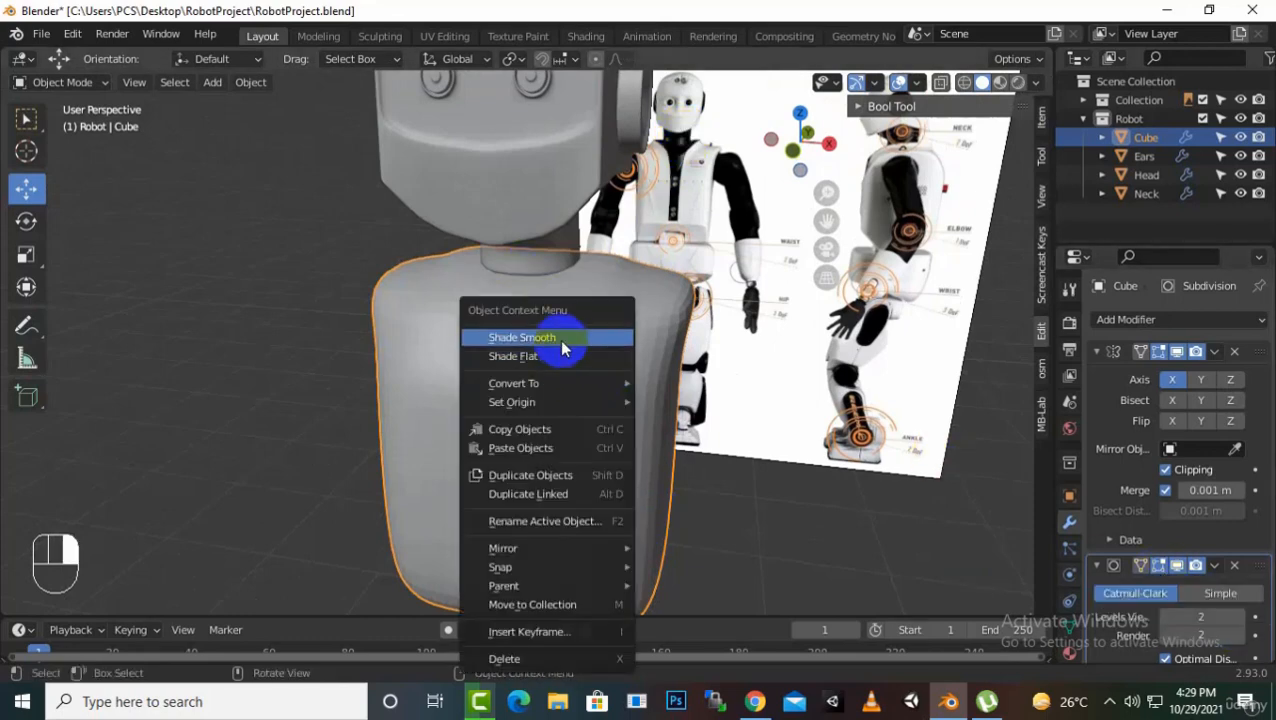
click(562, 347)
mouse_move(812, 433)
middle_down()
mouse_move(889, 373)
mouse_move(911, 437)
mouse_move(806, 421)
middle_up()
Step: Undo the smooth shading, the subdivision and the centre strip extrusion, back to the selected faces on the torso mesh
key(ctrl)
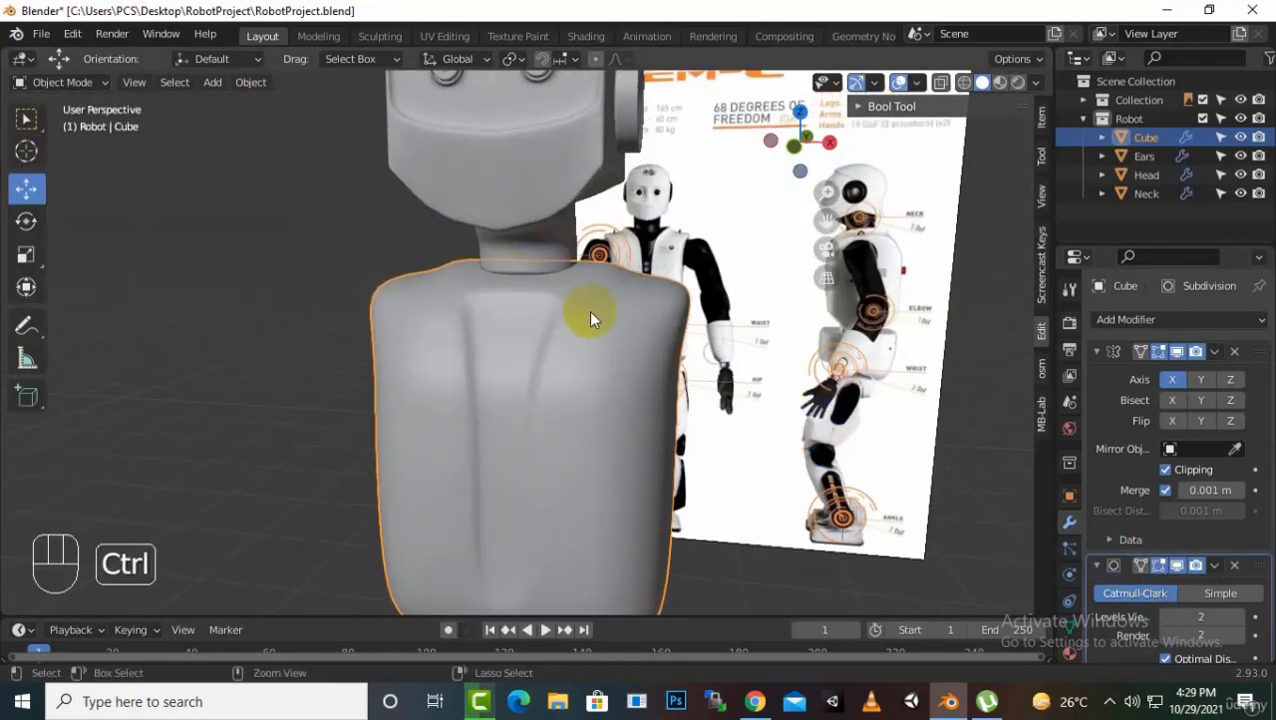
key(ctrl+z)
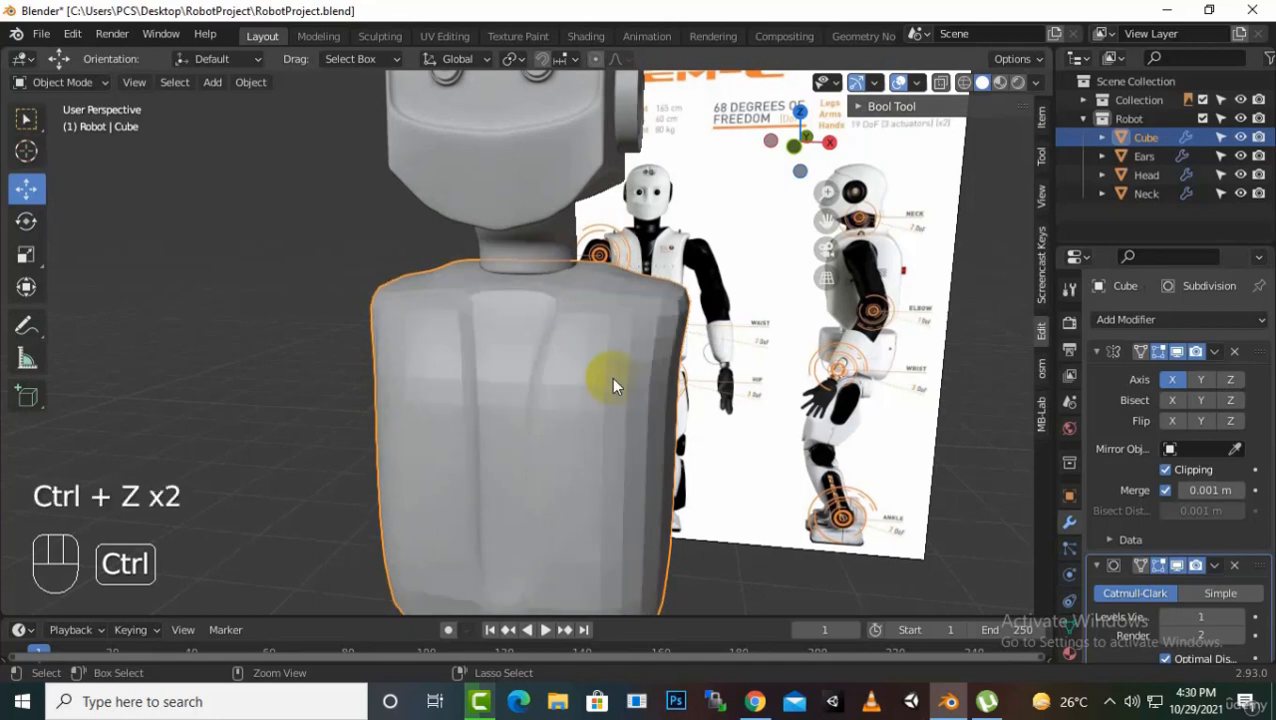
key(ctrl+z)
key(ctrl+z)
key(ctrl+z)
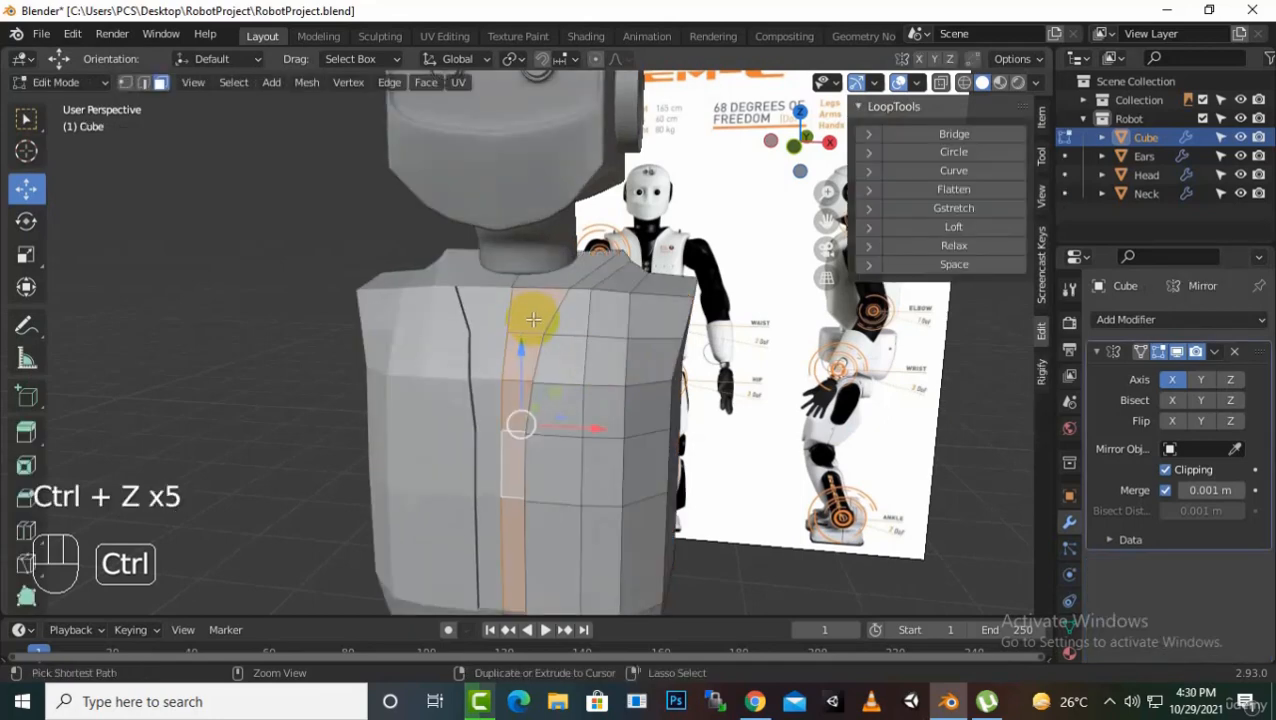
middle_drag(533, 319, 653, 392)
key(ctrl+z)
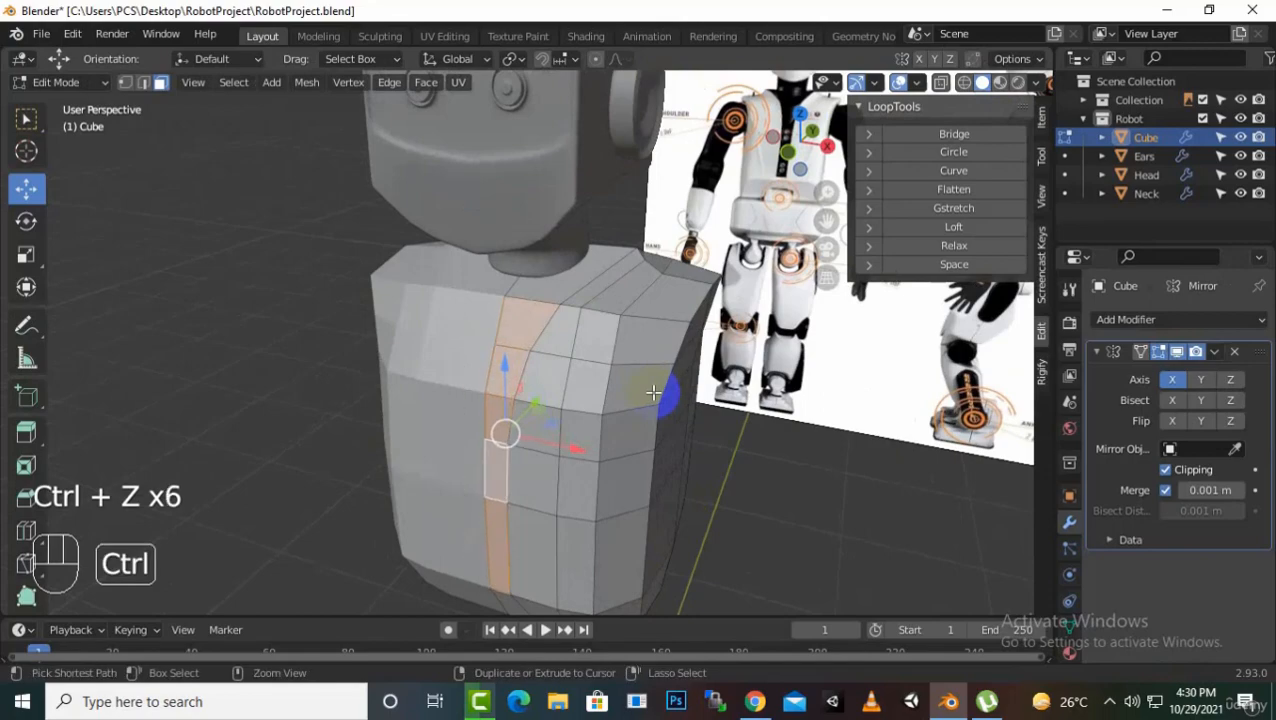
Step: Add the top face at the neckline to the strip selection and extrude the faces about 0.01 m along their normals
shift+click(527, 285)
middle_drag(653, 341, 585, 347)
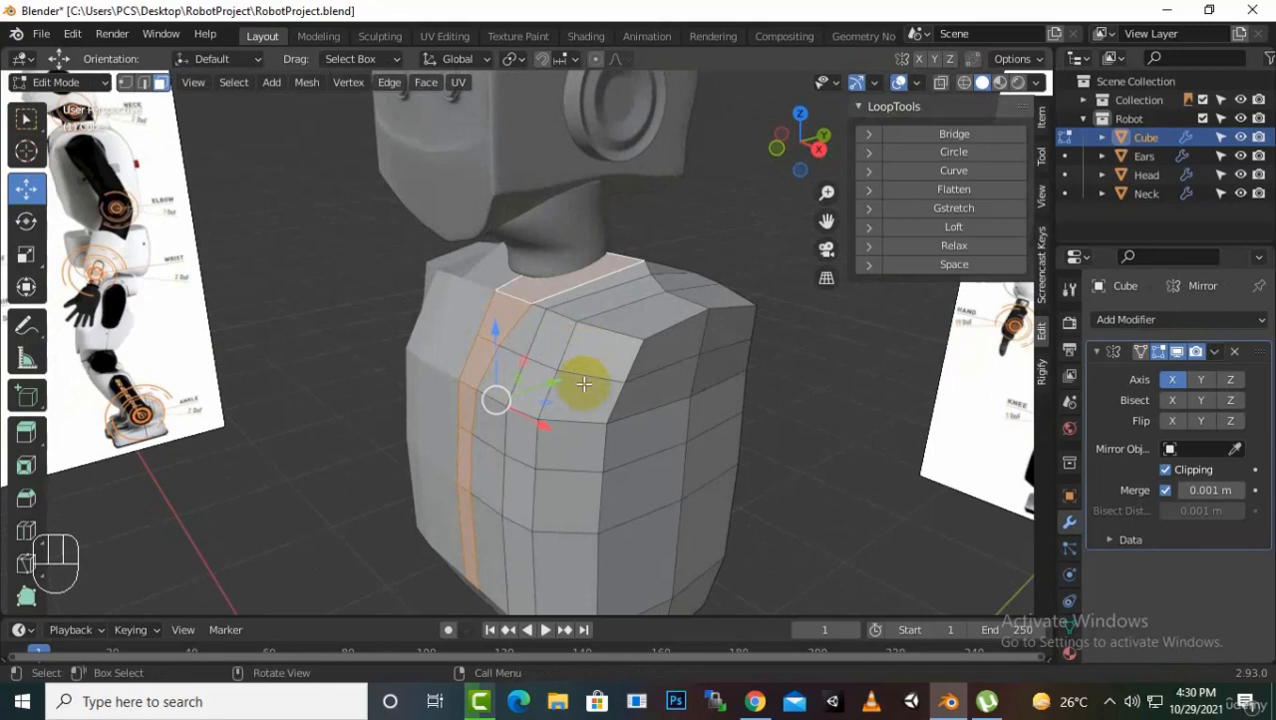
key(e)
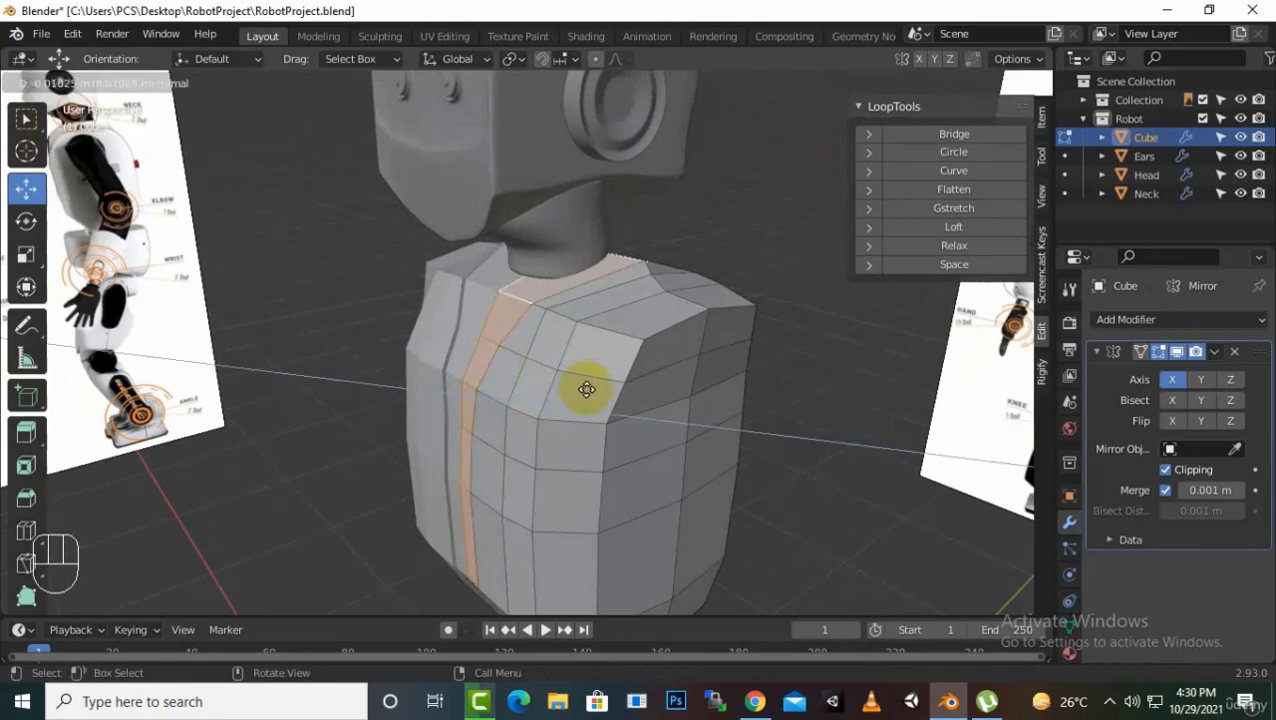
click(587, 389)
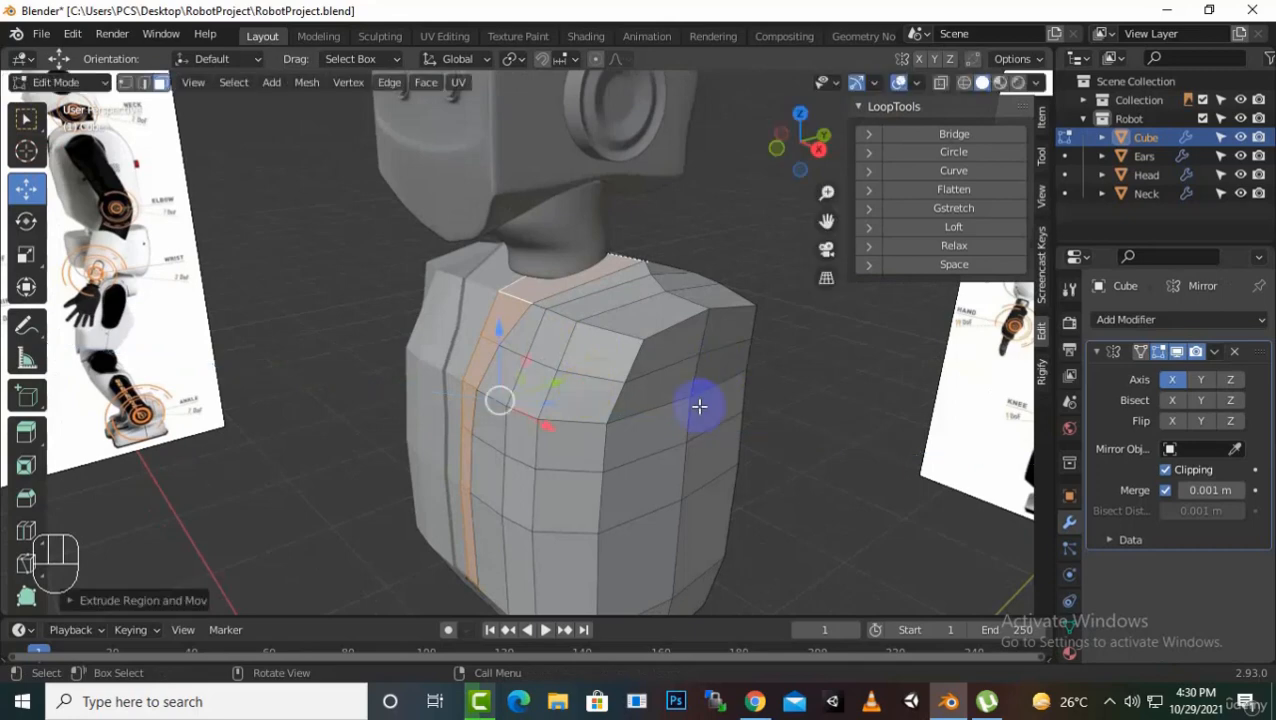
Step: Nudge the extruded strip and neckline faces slightly along Z and Y to refine the recess
middle_drag(697, 406, 610, 383)
drag(462, 345, 470, 358)
middle_drag(470, 358, 580, 413)
drag(553, 410, 604, 328)
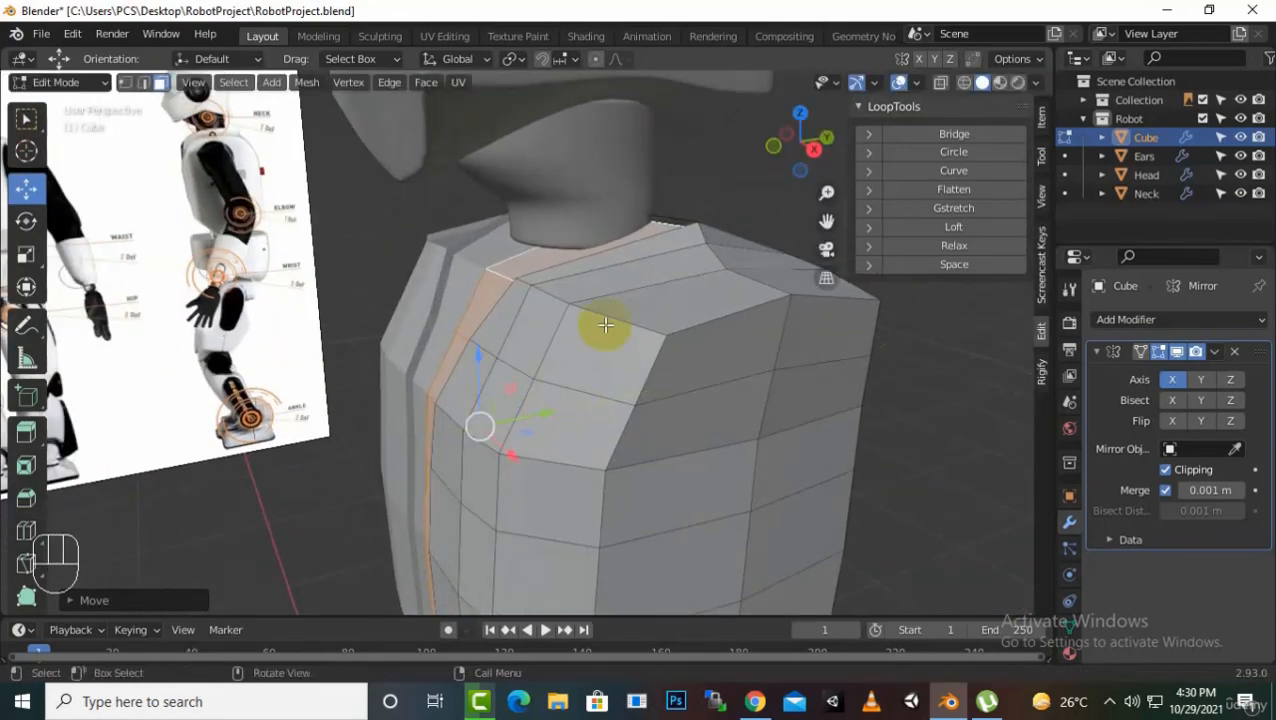
middle_drag(604, 328, 578, 375)
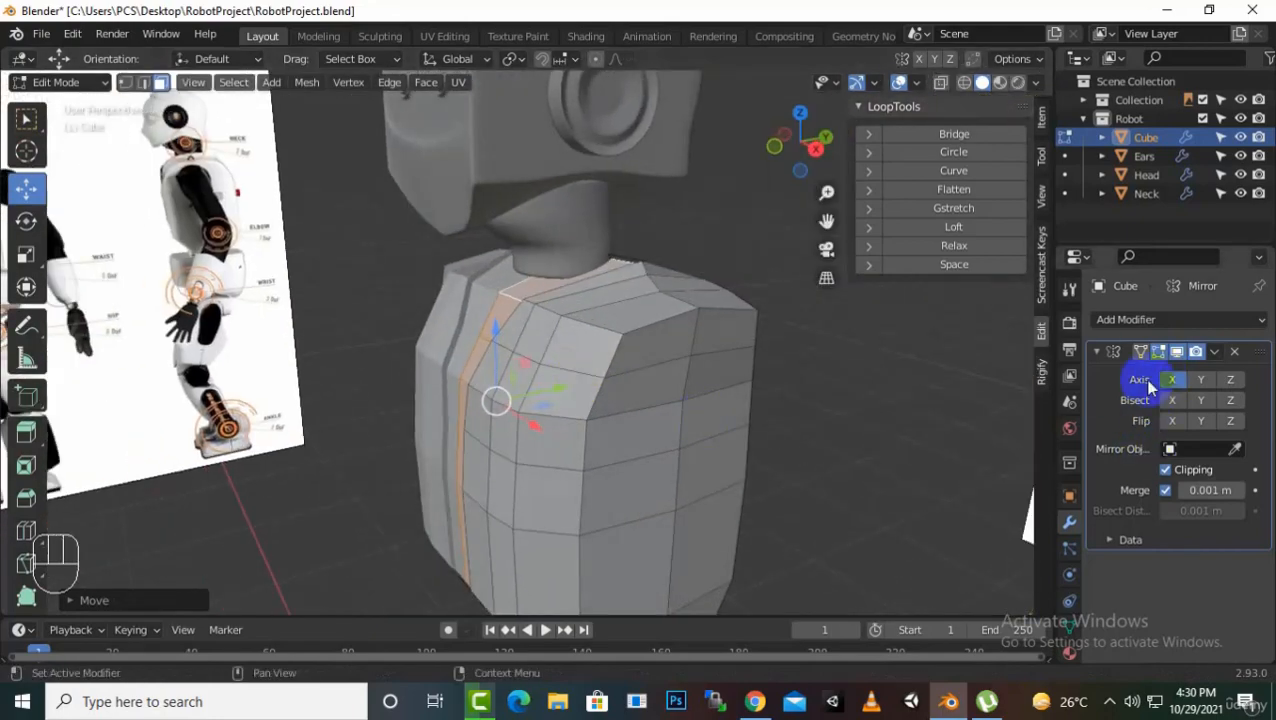
Step: Add a Subdivision Surface modifier with viewport level 2 to the torso and shade the object smooth
click(1146, 319)
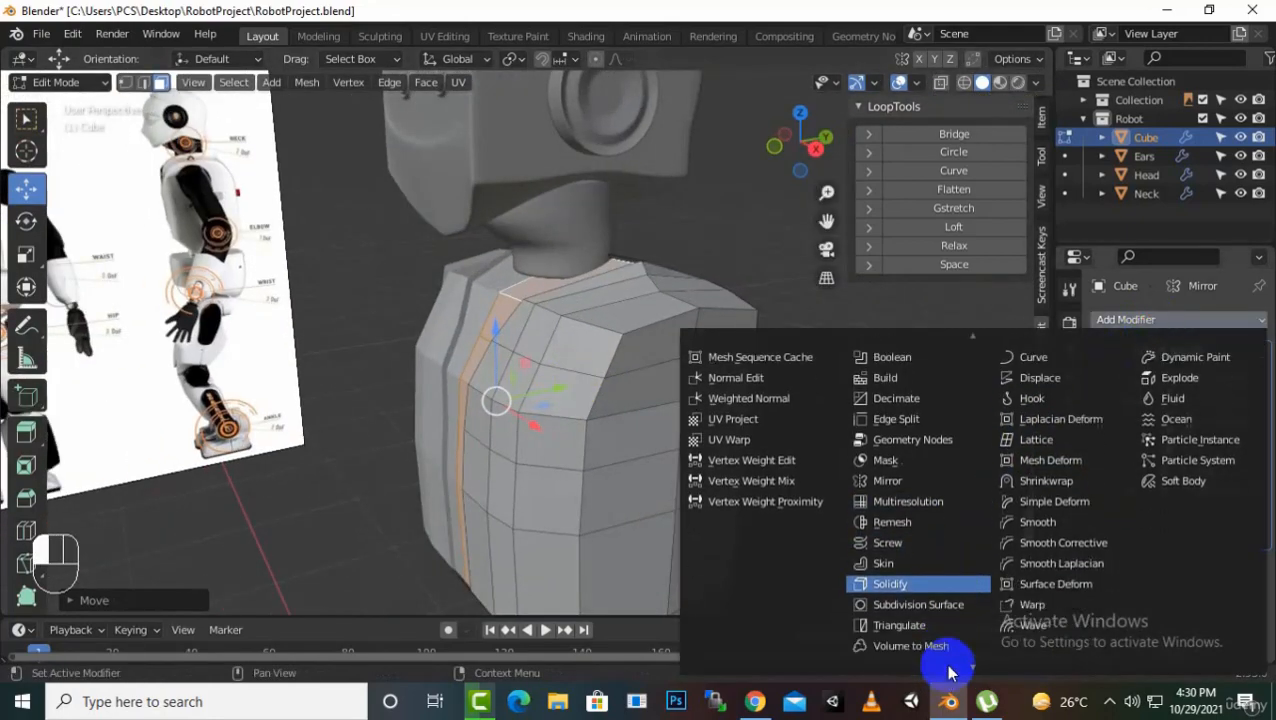
click(928, 580)
click(1241, 617)
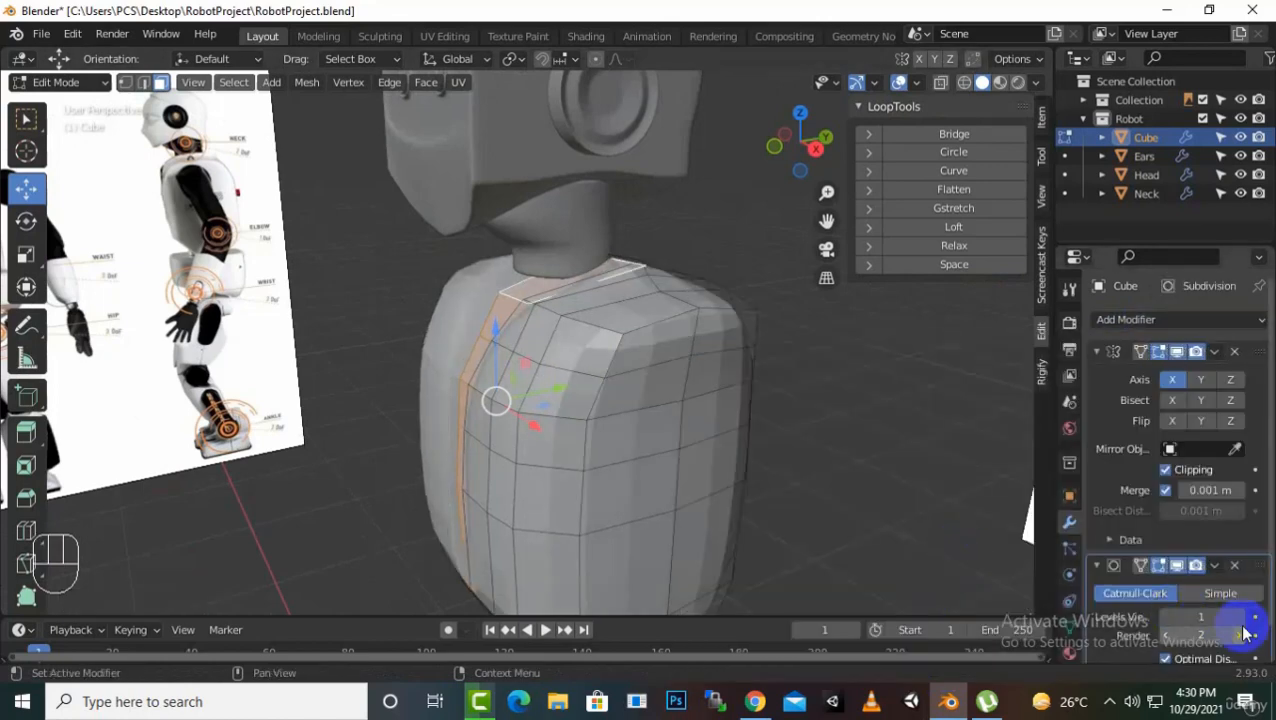
key(Tab)
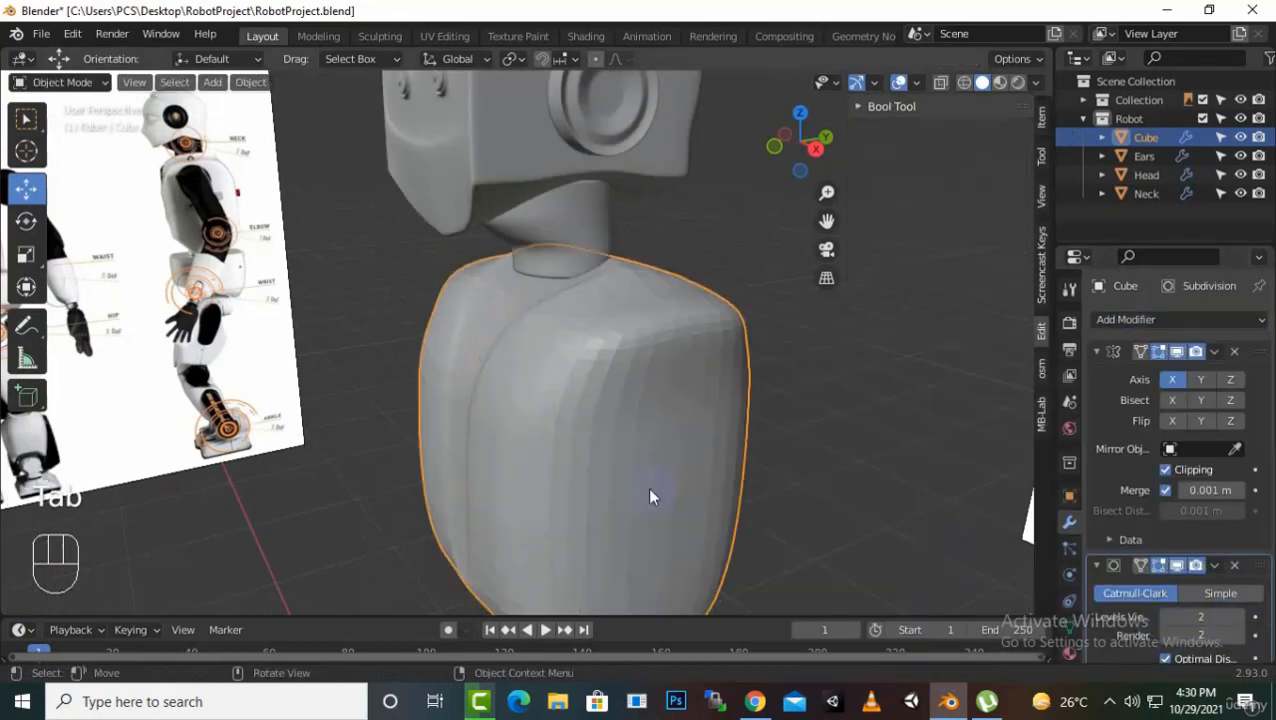
right_click(645, 487)
click(573, 340)
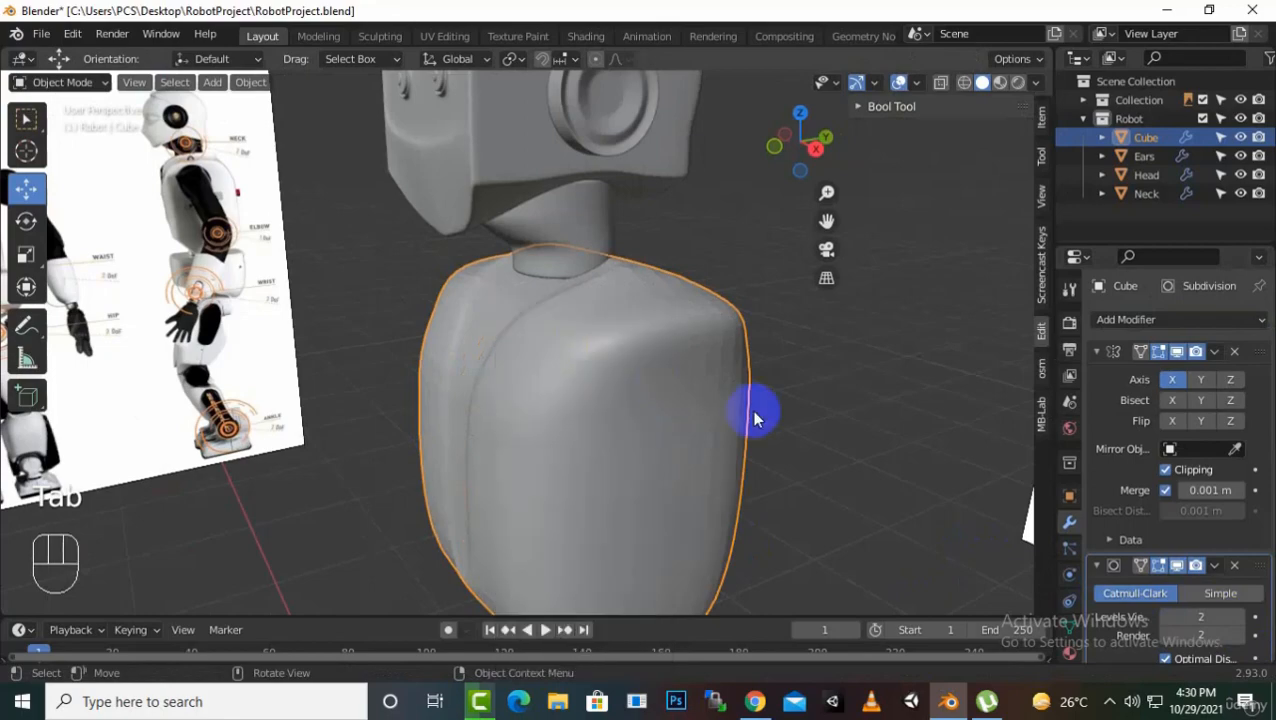
middle_drag(755, 413, 588, 395)
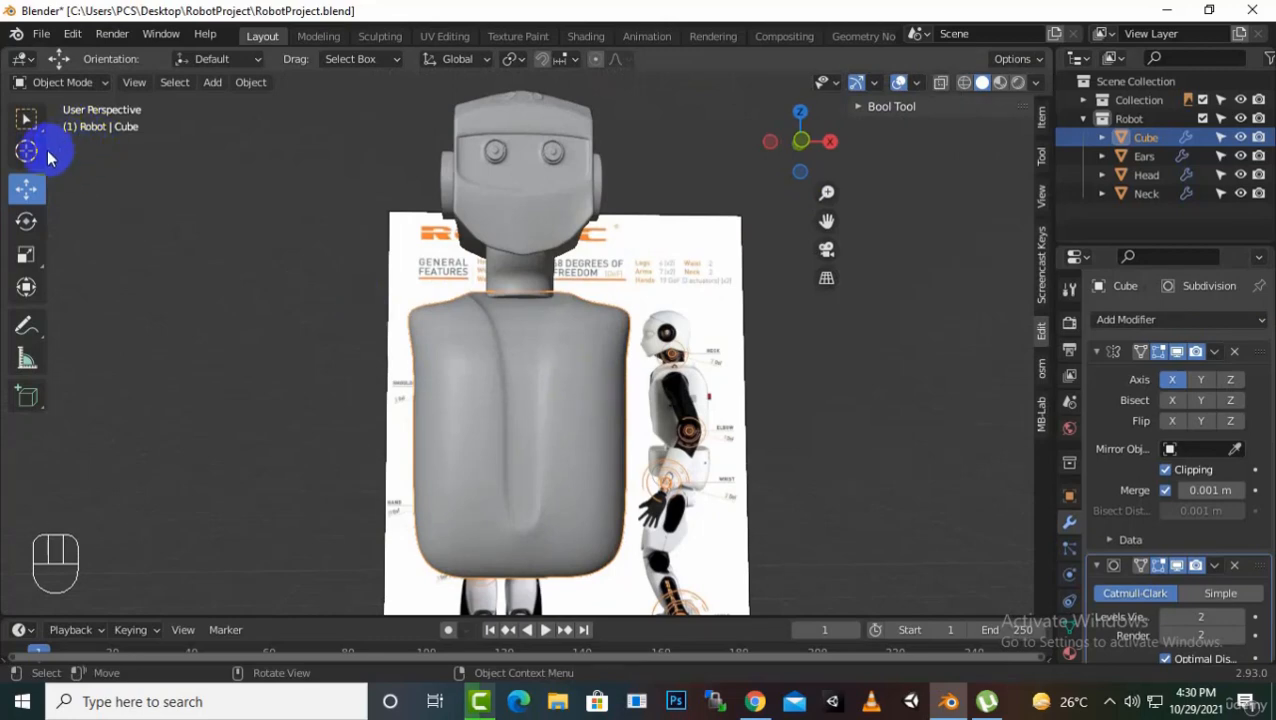
Step: Select the whole torso mesh in edit mode and raise it slightly along Z toward the neck
key(Tab)
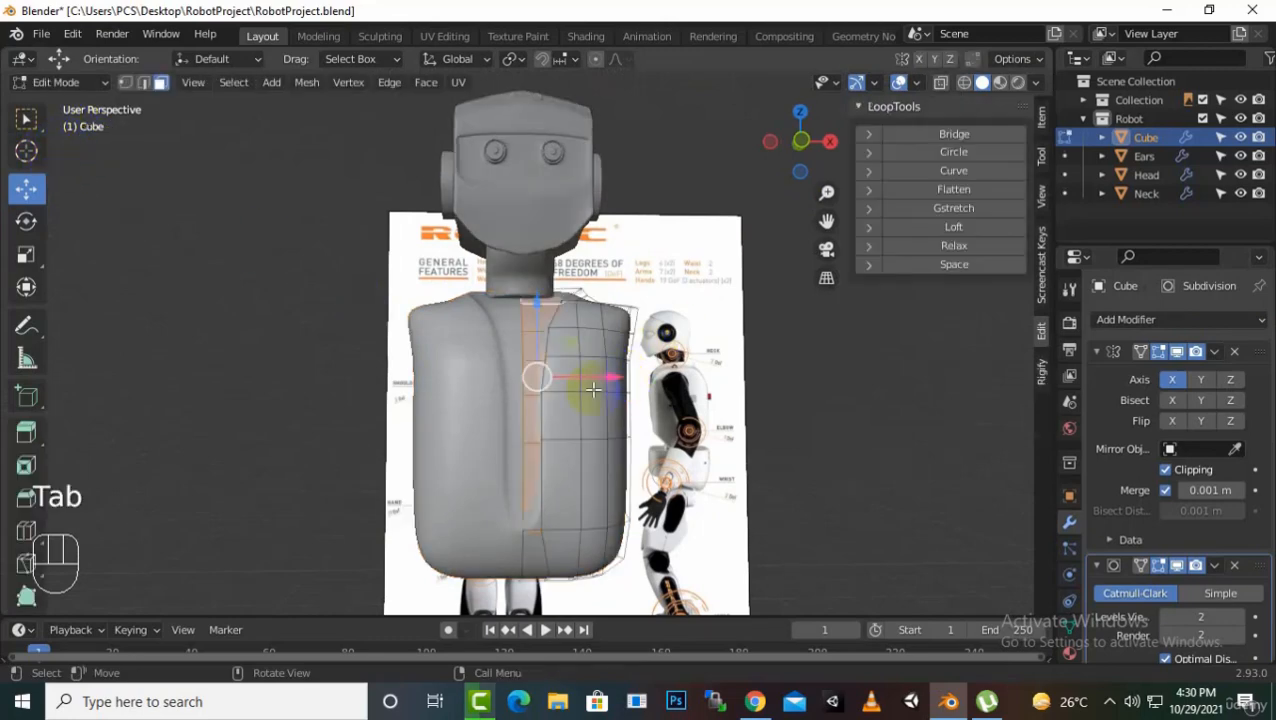
key(a)
drag(567, 333, 567, 327)
scroll(576, 357, up, 2)
middle_drag(576, 357, 556, 308)
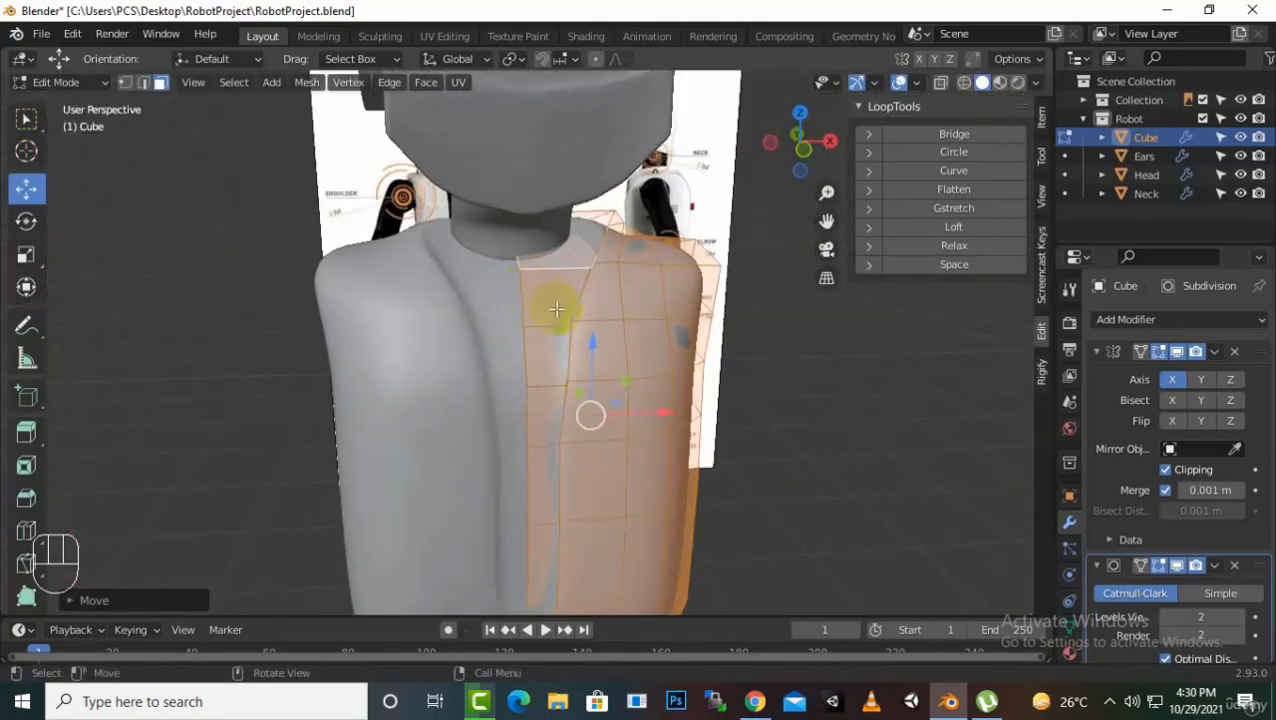
Step: Return to object mode and compare the smoothed torso's outline and neckline with the reference in front view
key(Tab)
scroll(712, 441, down, 3)
middle_drag(712, 441, 606, 418)
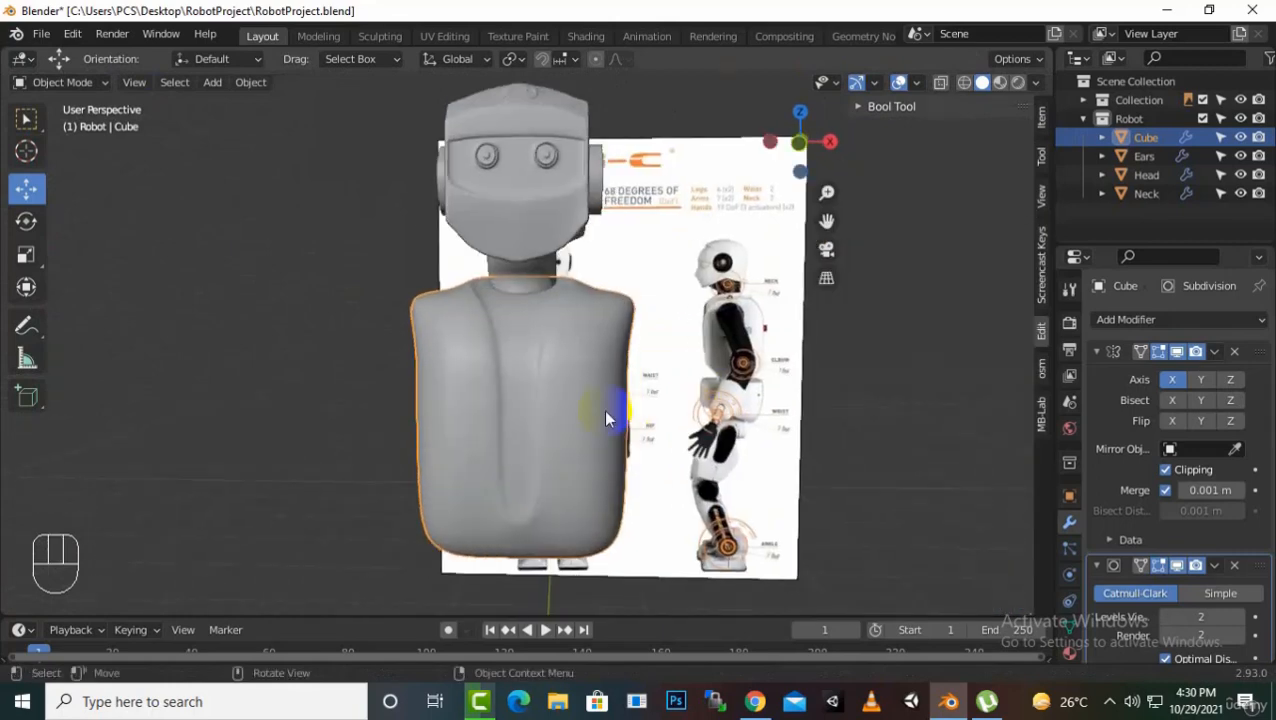
key(KP_1)
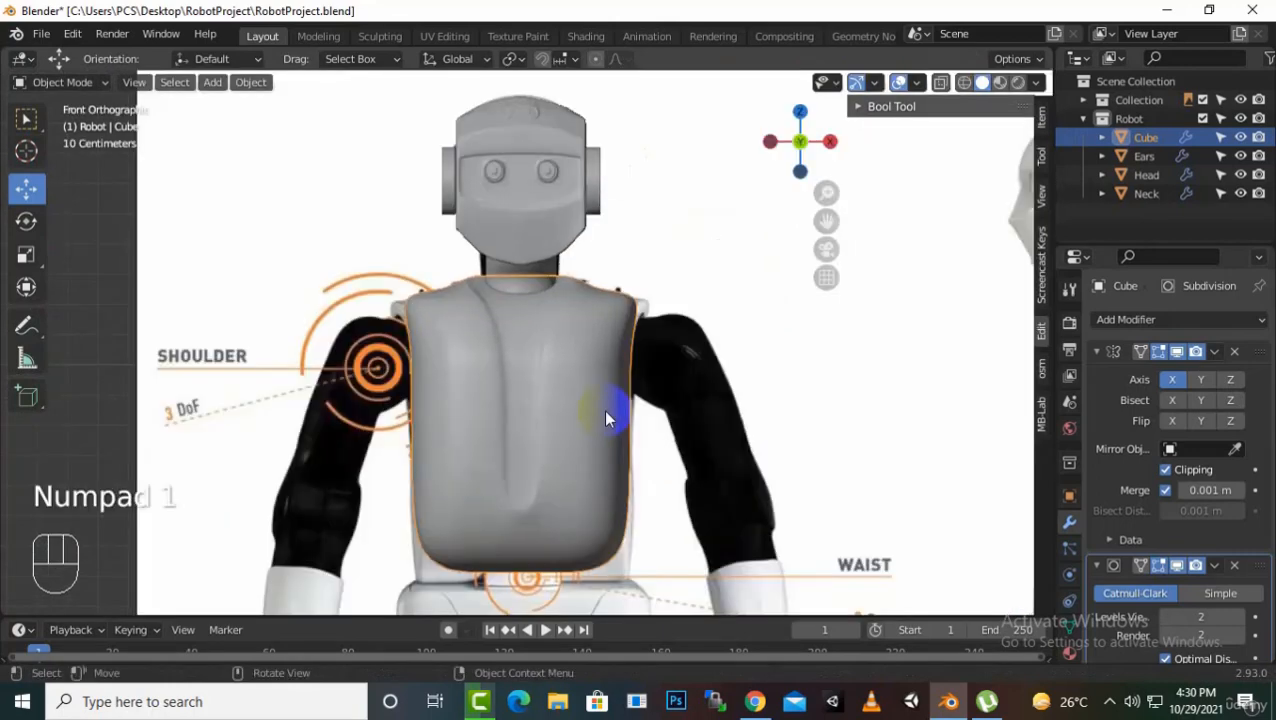
scroll(468, 380, up, 3)
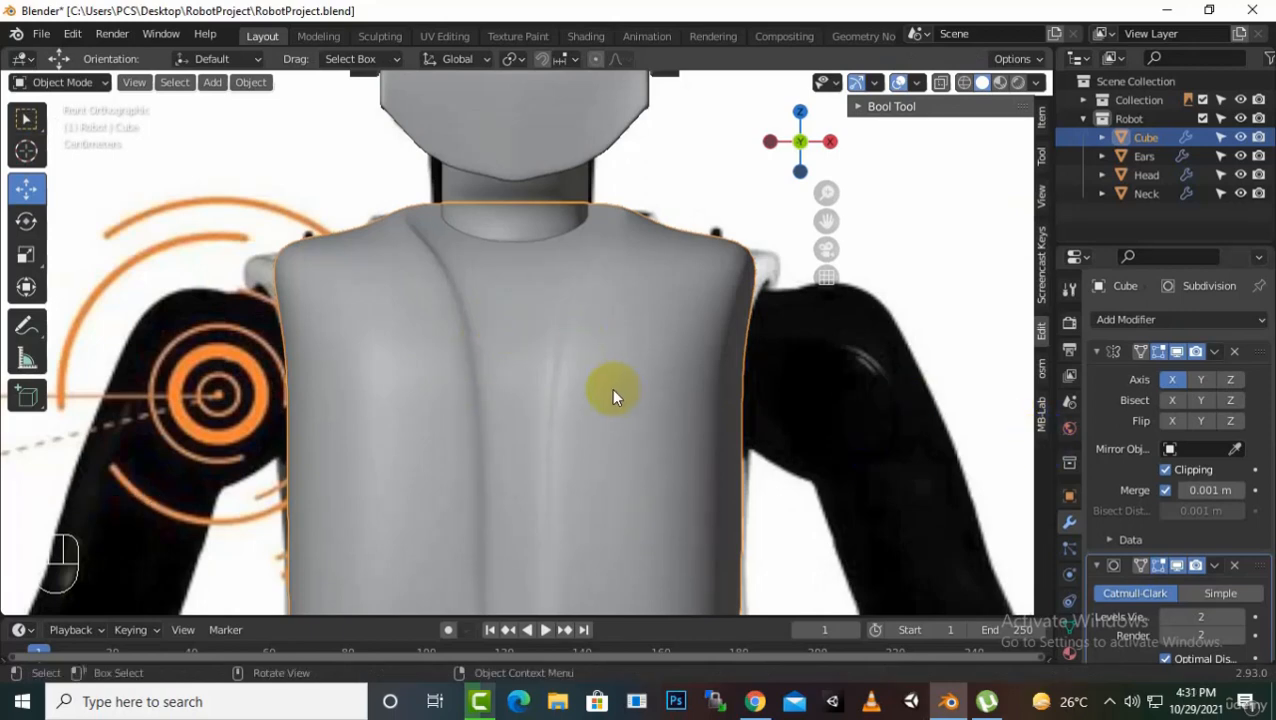
Step: Examine the torso's wireframe against the front reference around the centre strip, button fasteners and row of small panel holes
click(963, 82)
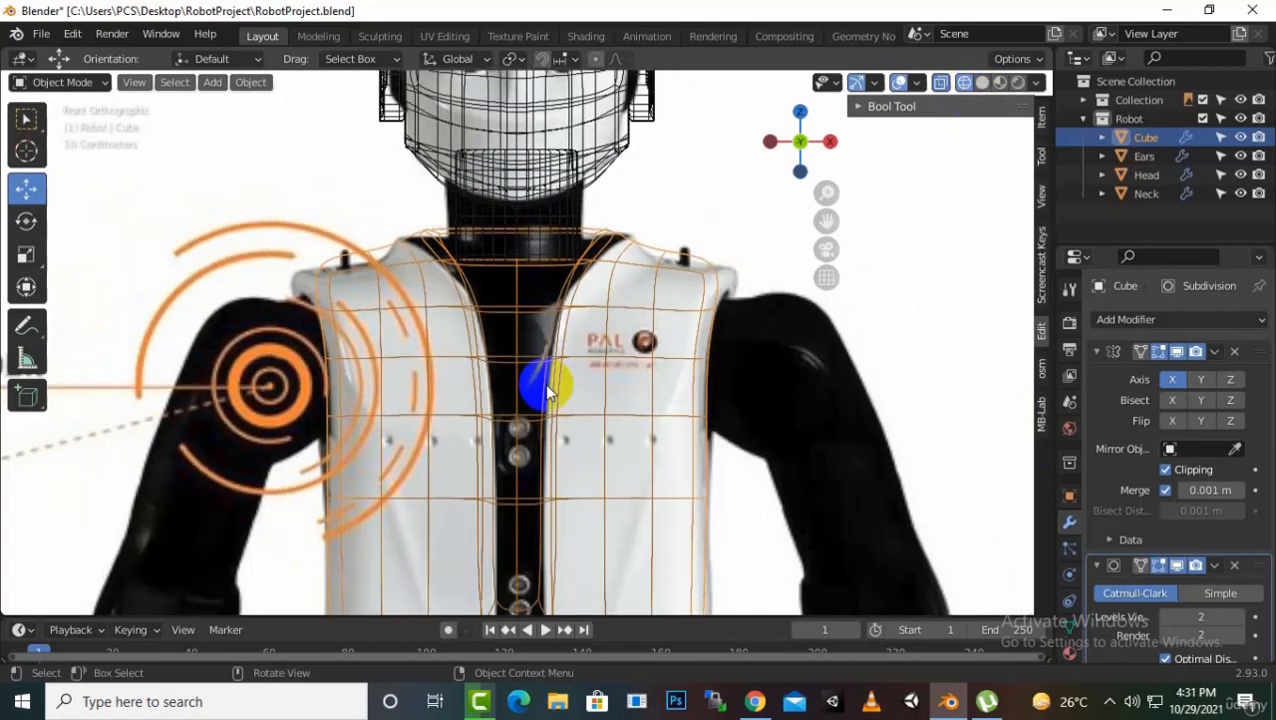
drag(826, 224, 823, 162)
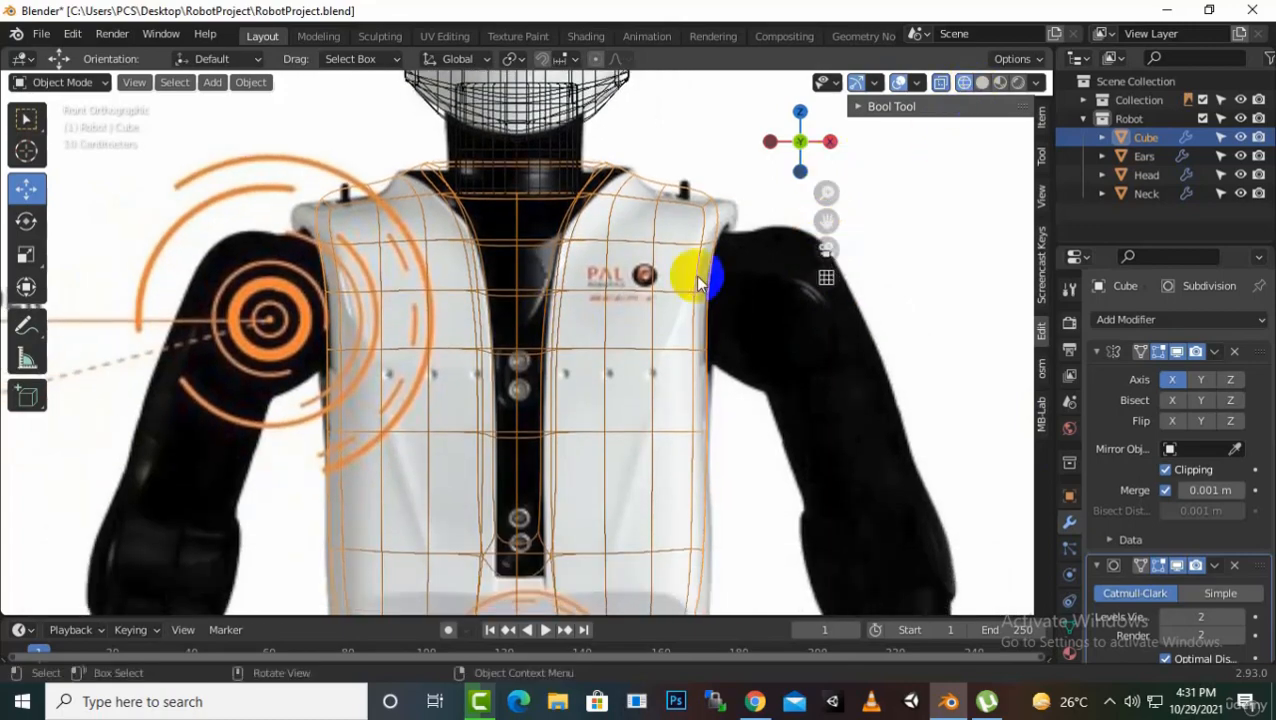
scroll(517, 420, up, 6)
scroll(520, 410, down, 3)
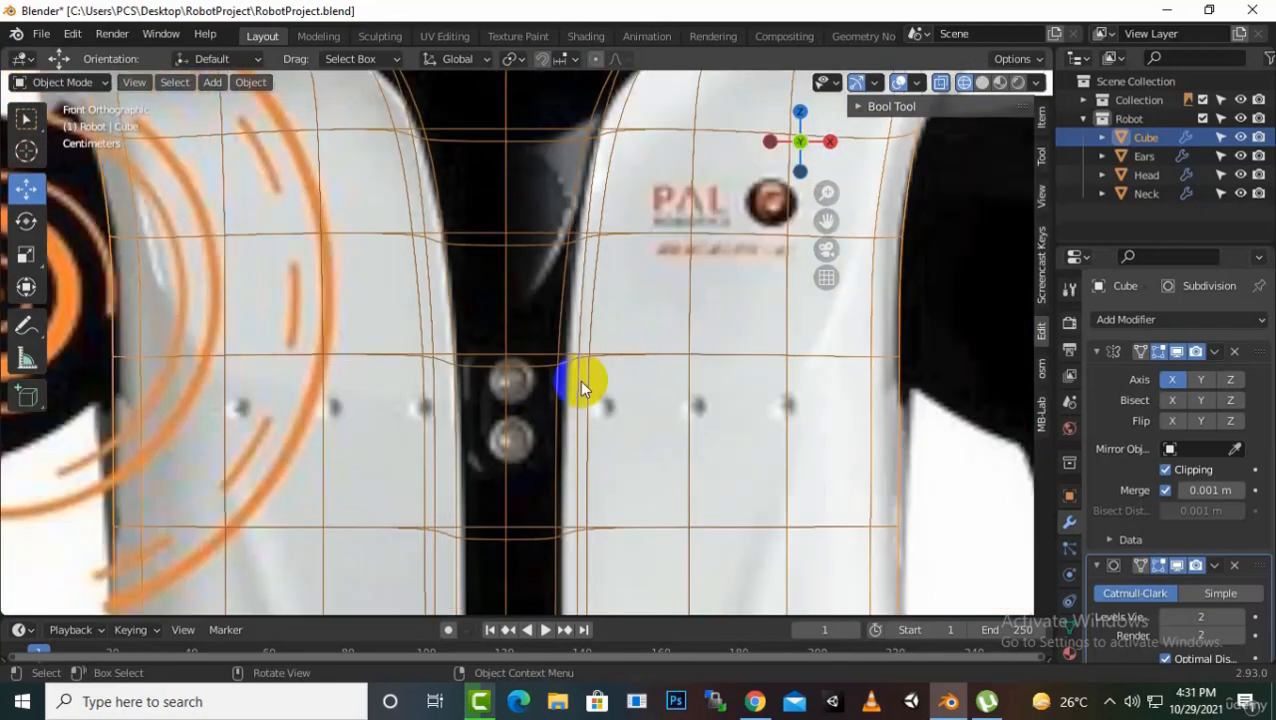
click(979, 82)
click(964, 82)
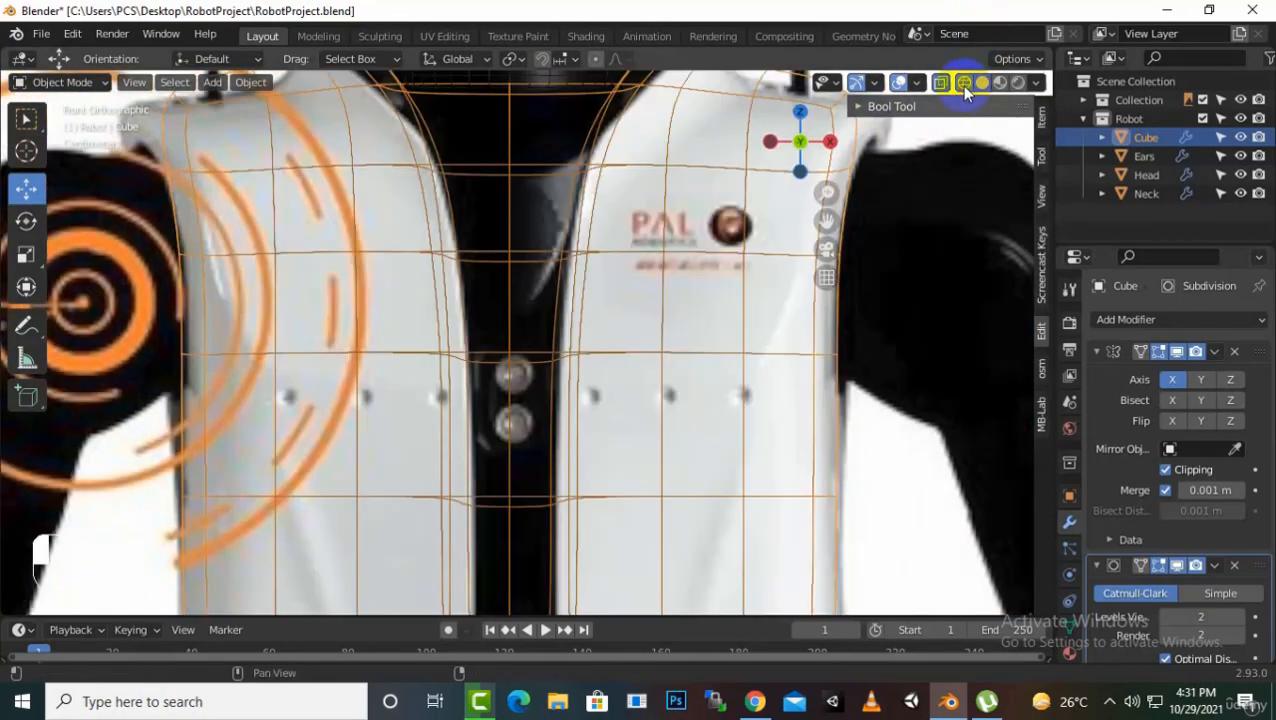
scroll(581, 362, down, 2)
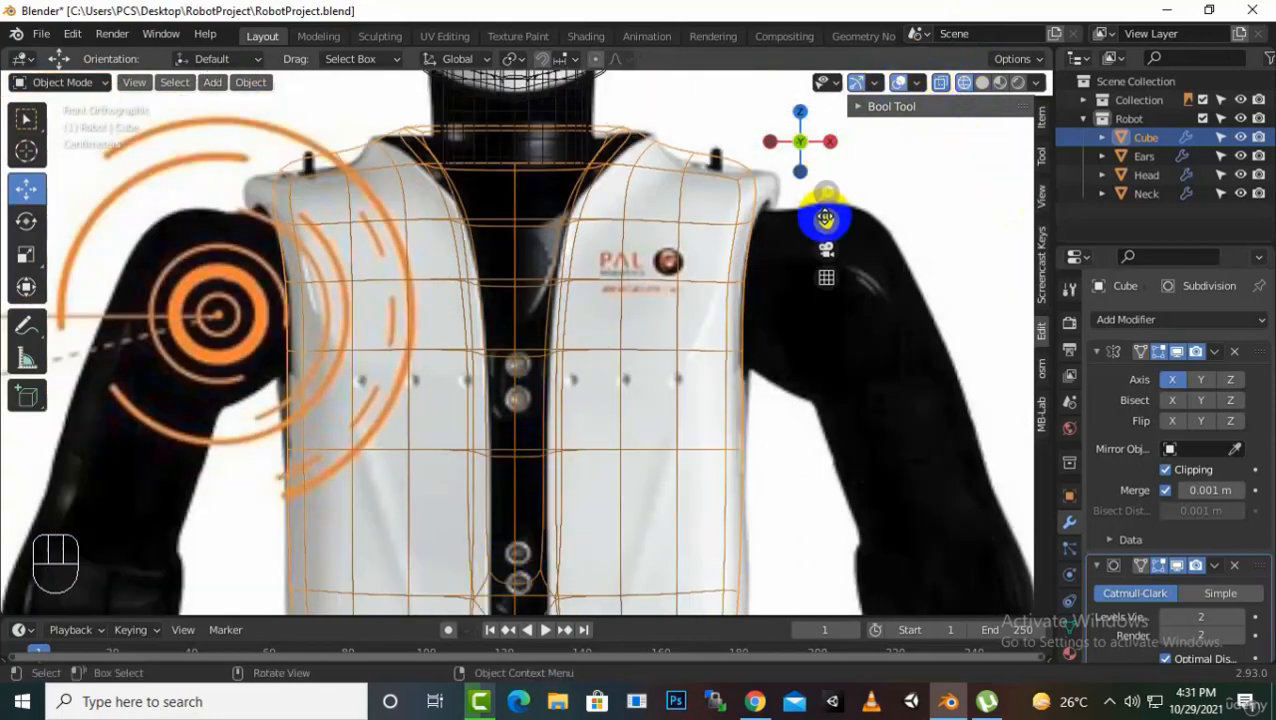
drag(825, 217, 823, 74)
scroll(463, 449, up, 2)
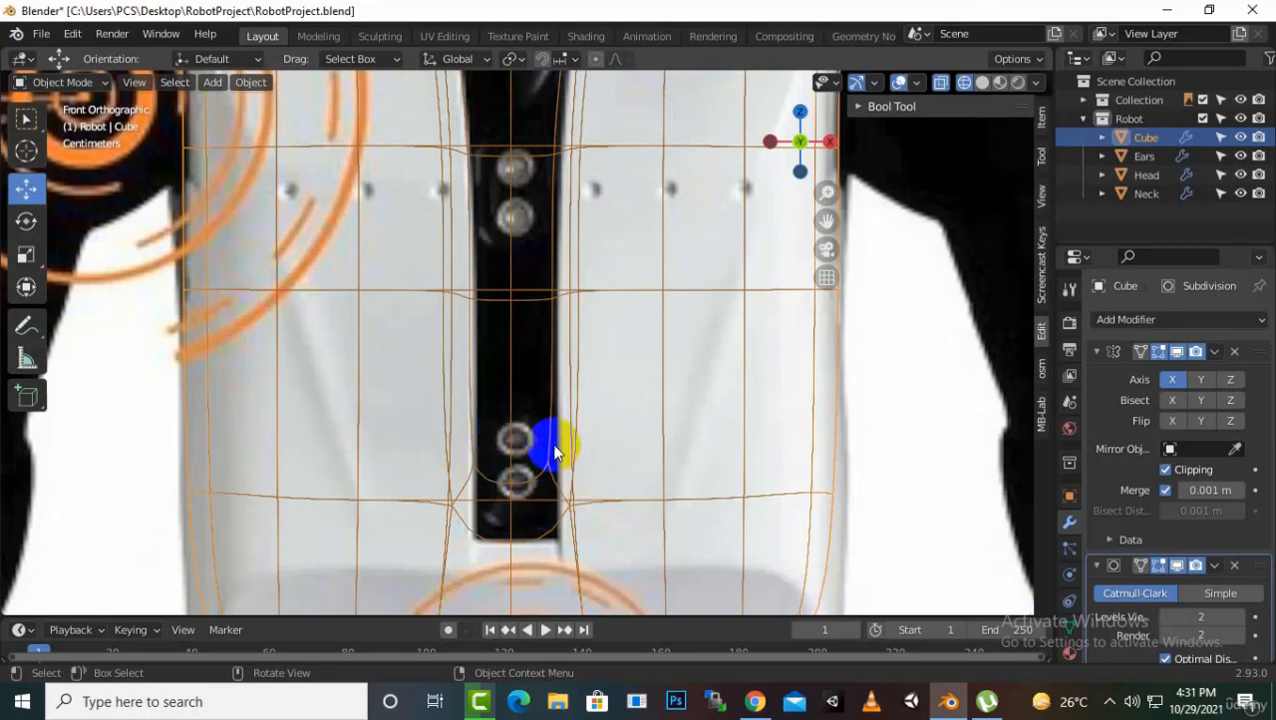
scroll(555, 452, down, 3)
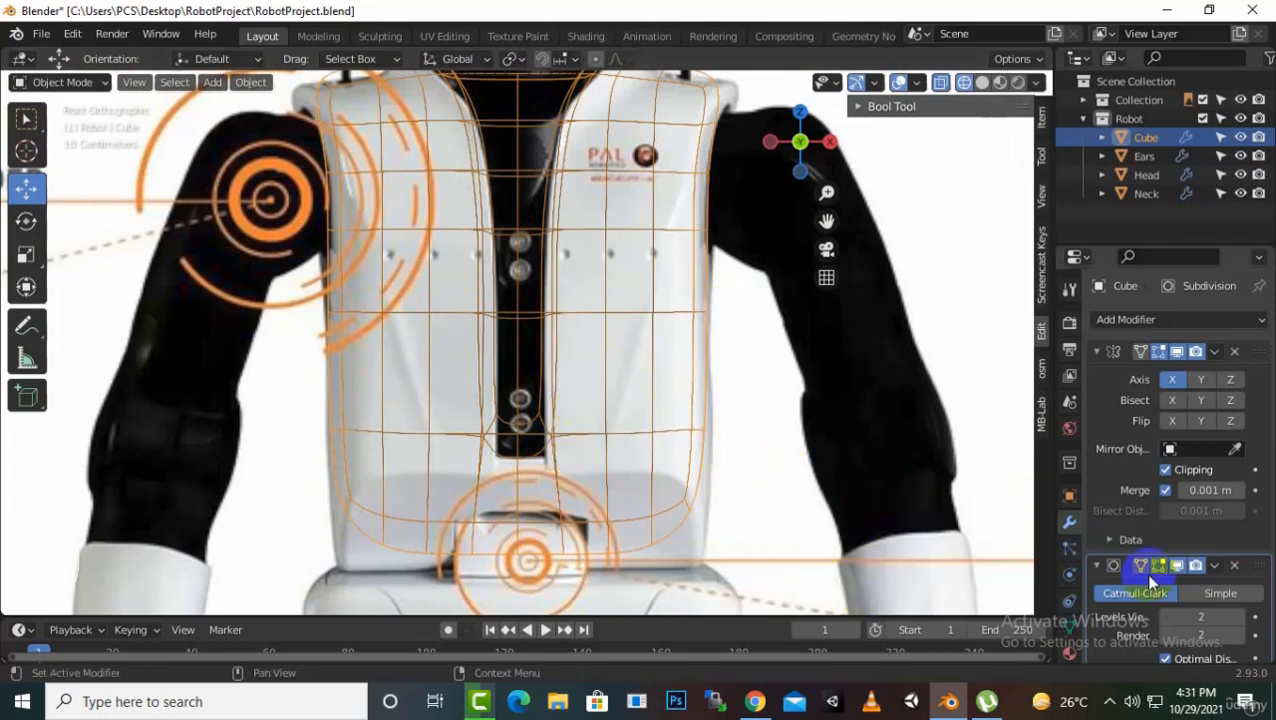
scroll(1250, 350, down, 1)
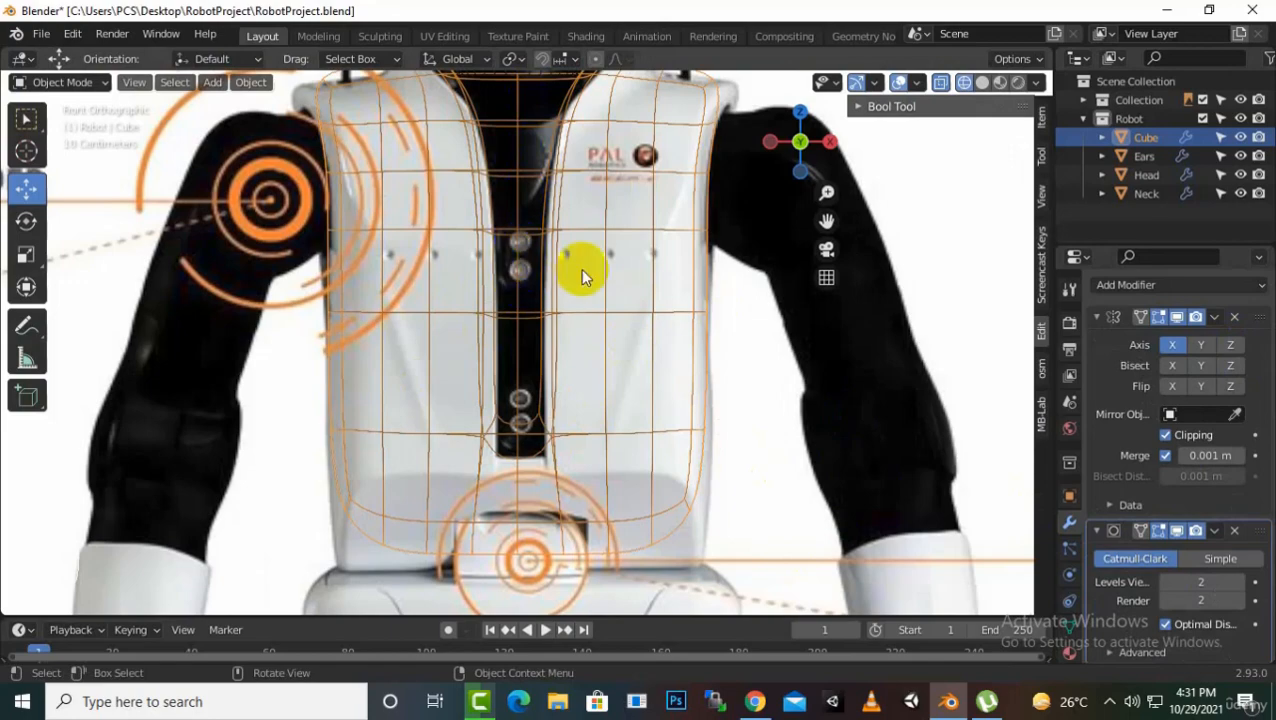
scroll(641, 245, up, 5)
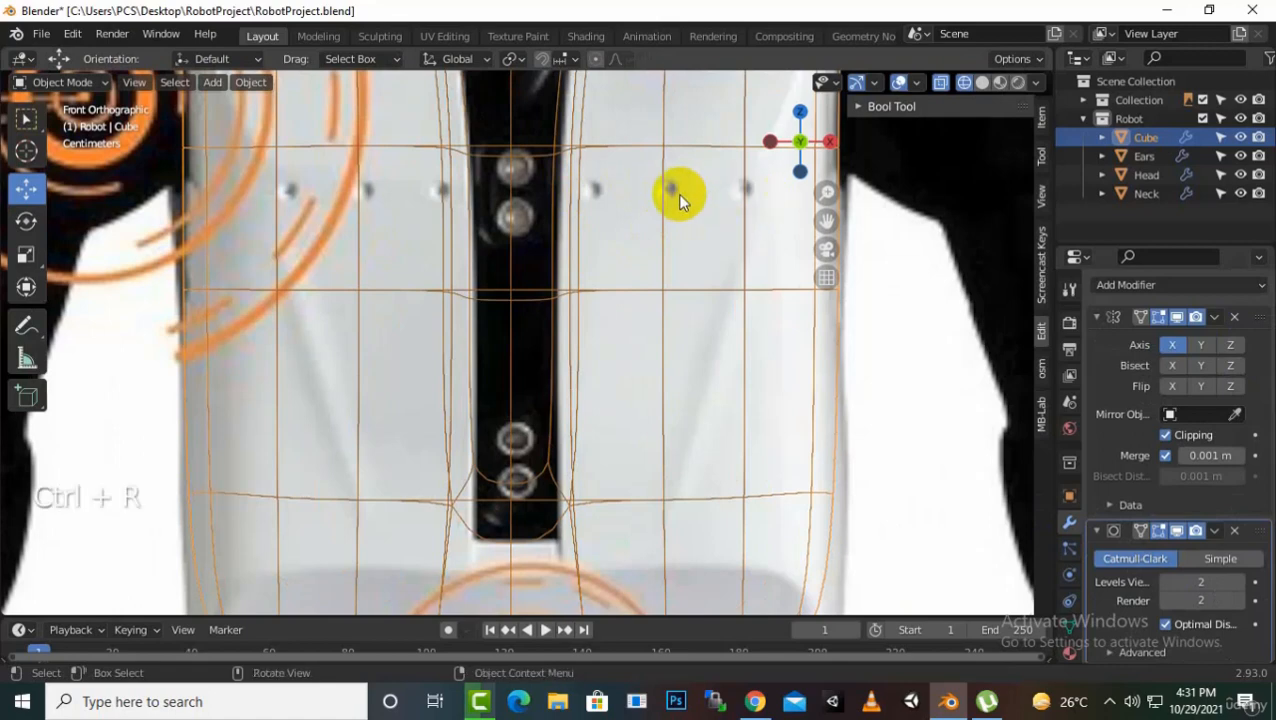
Step: Cut a vertical edge loop through the front panel beside the centre strip and hide the Subdivision effect in edit mode
key(Tab)
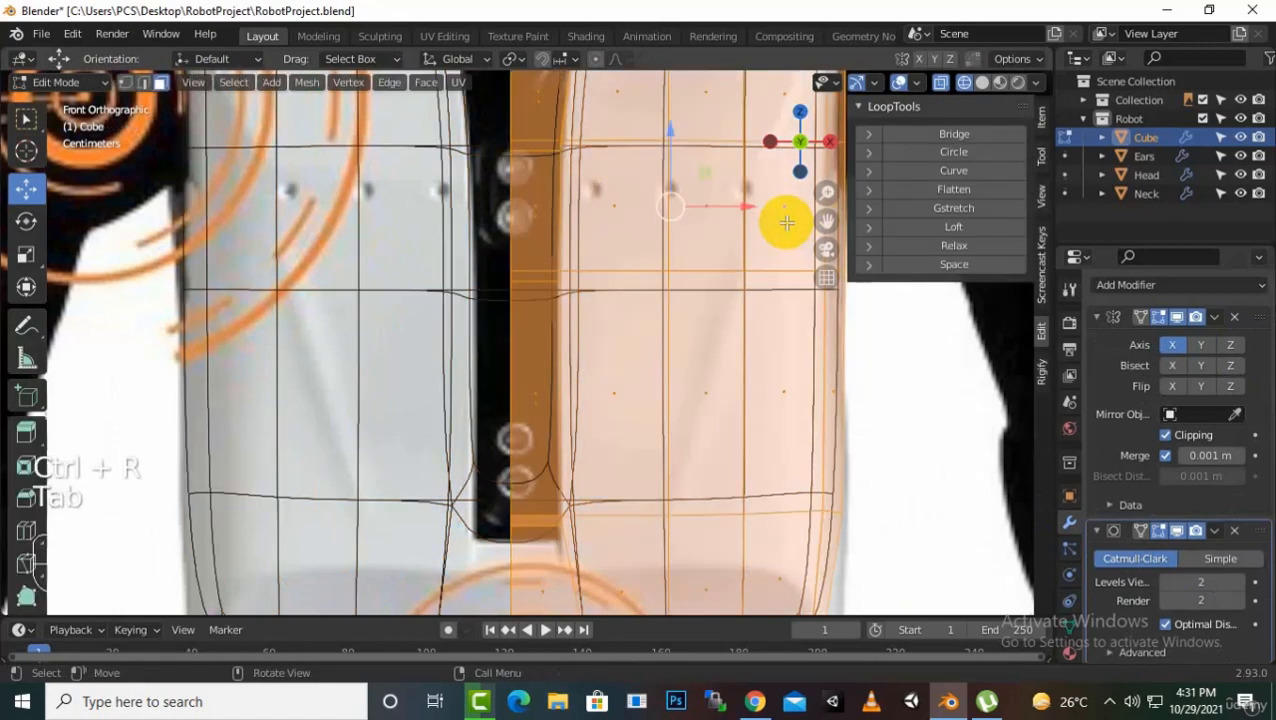
key(ctrl)
key(ctrl+r)
click(620, 191)
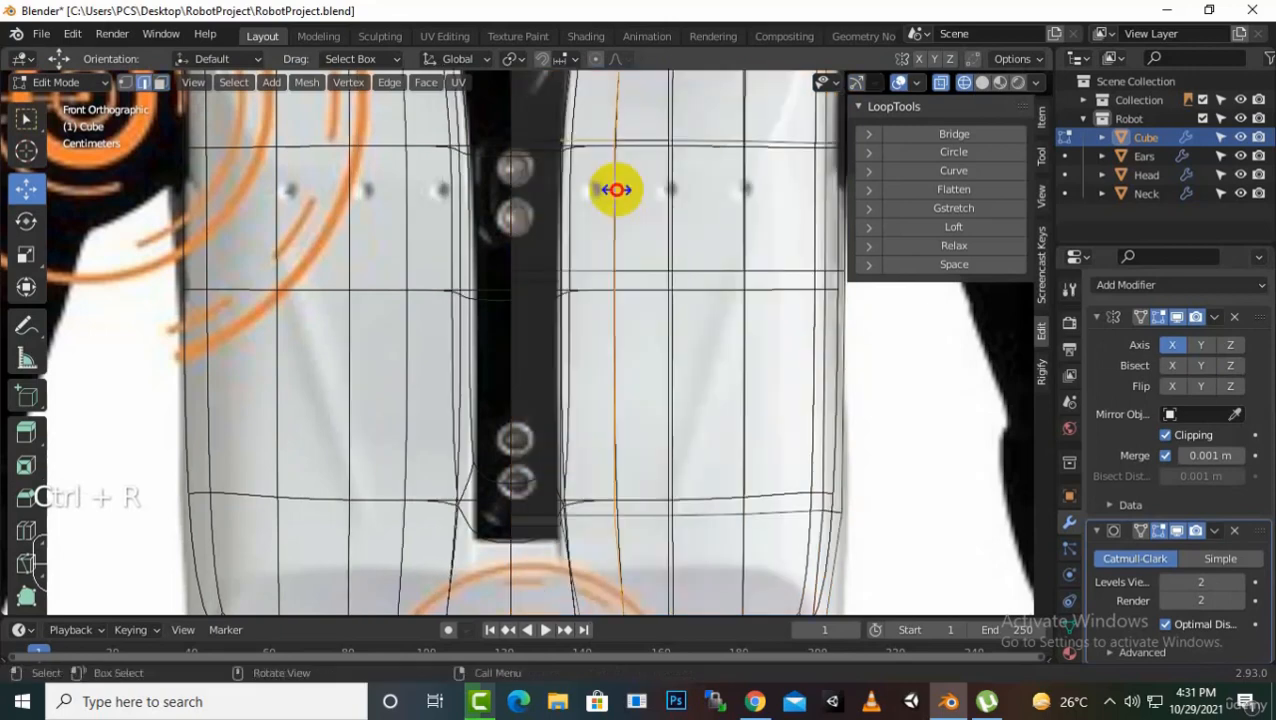
right_click(1047, 538)
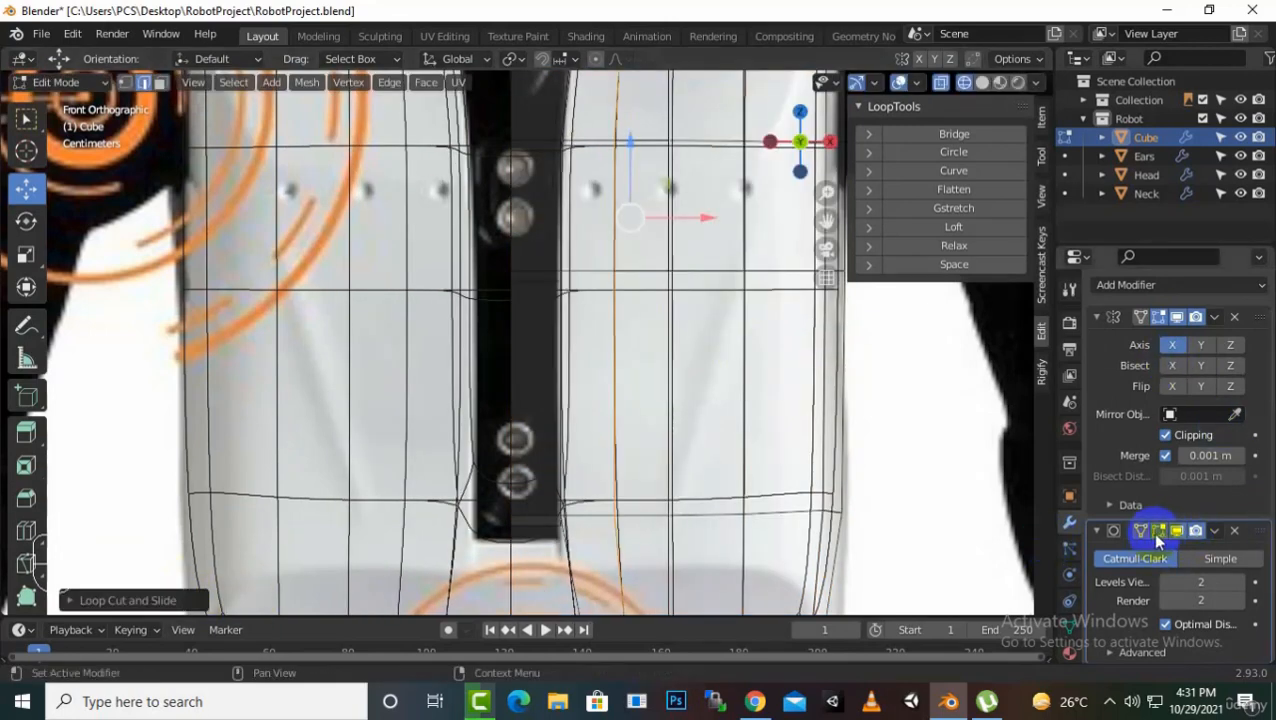
click(1141, 530)
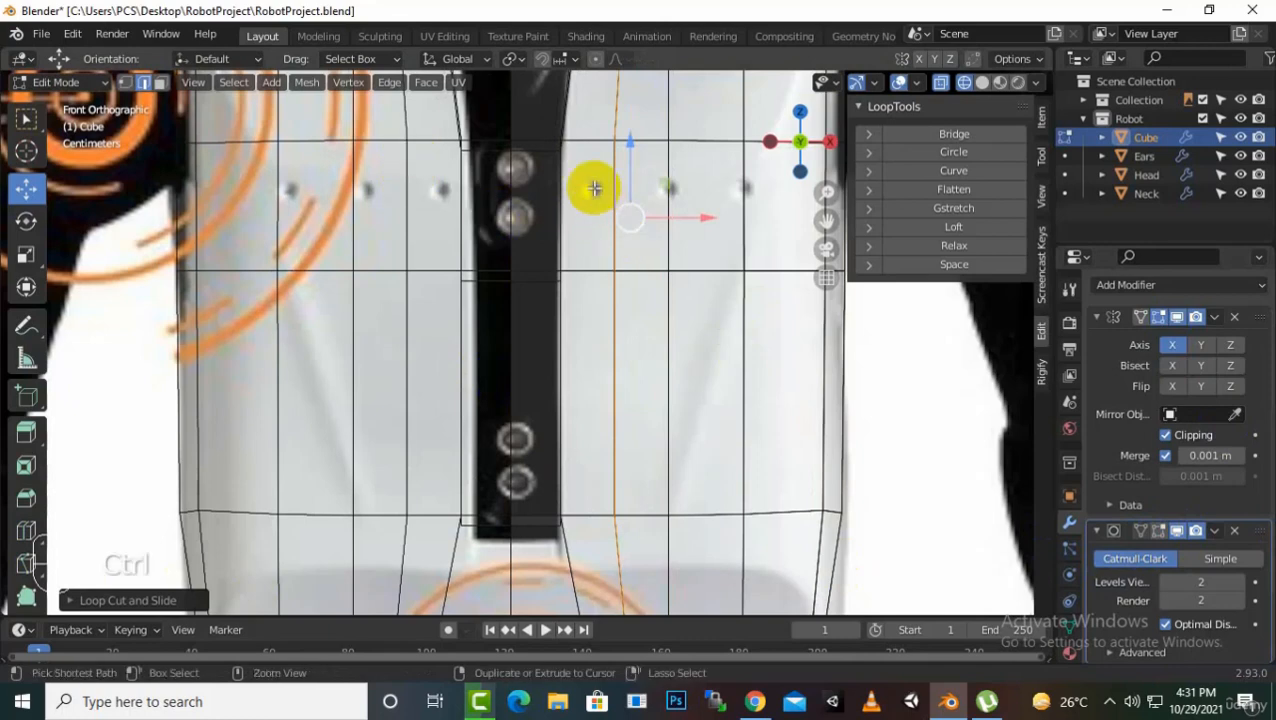
Step: Add two closely spaced horizontal edge loops across the torso to bracket the reference's row of small holes
key(ctrl+r)
click(590, 184)
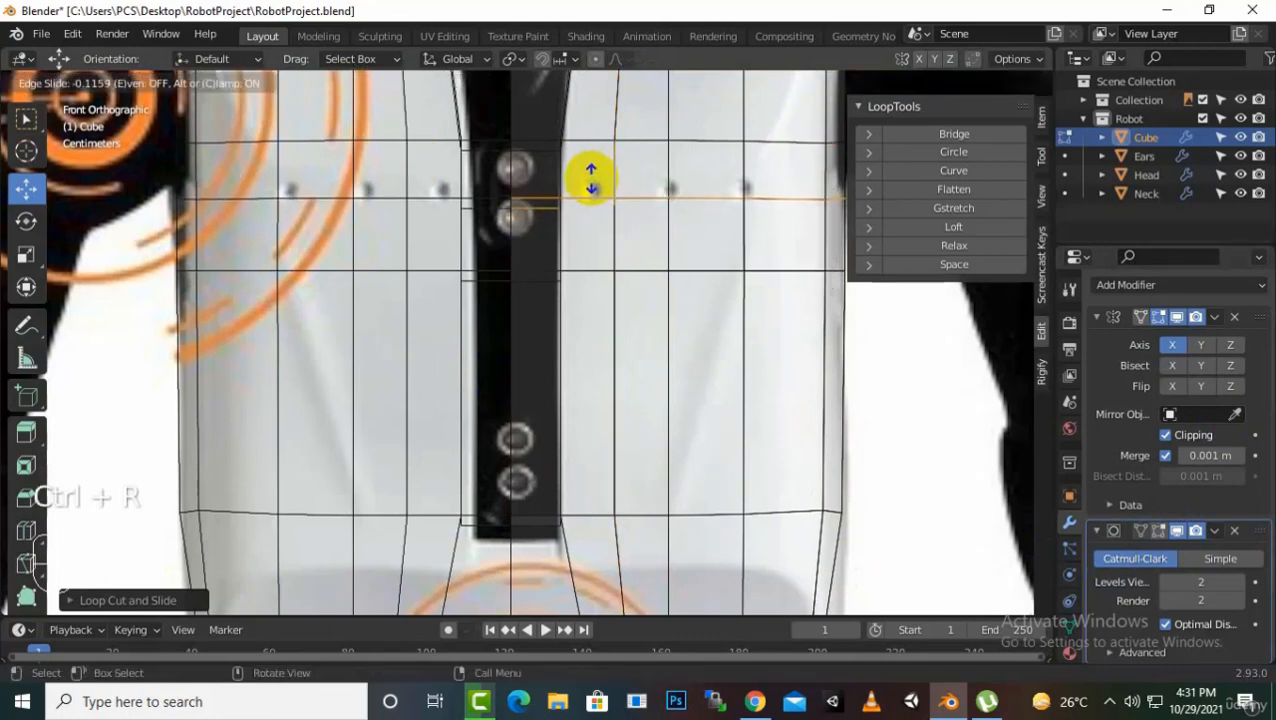
click(592, 180)
key(ctrl+r)
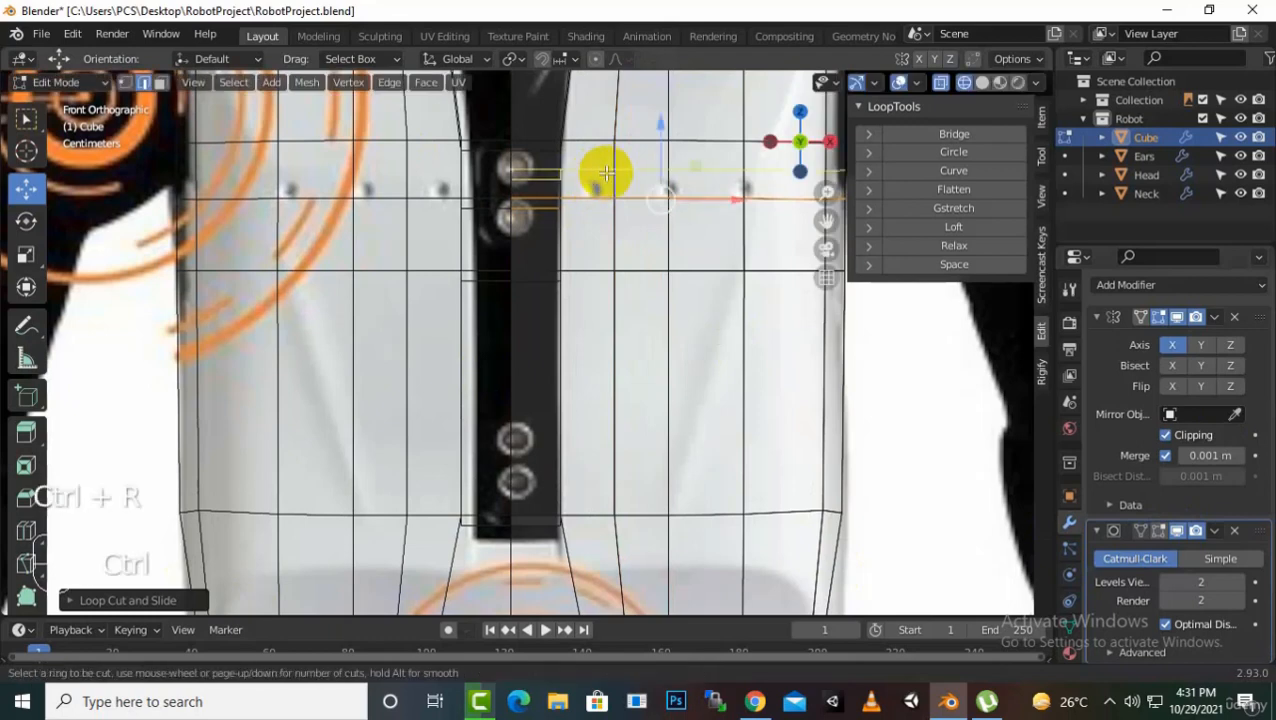
click(606, 172)
click(607, 181)
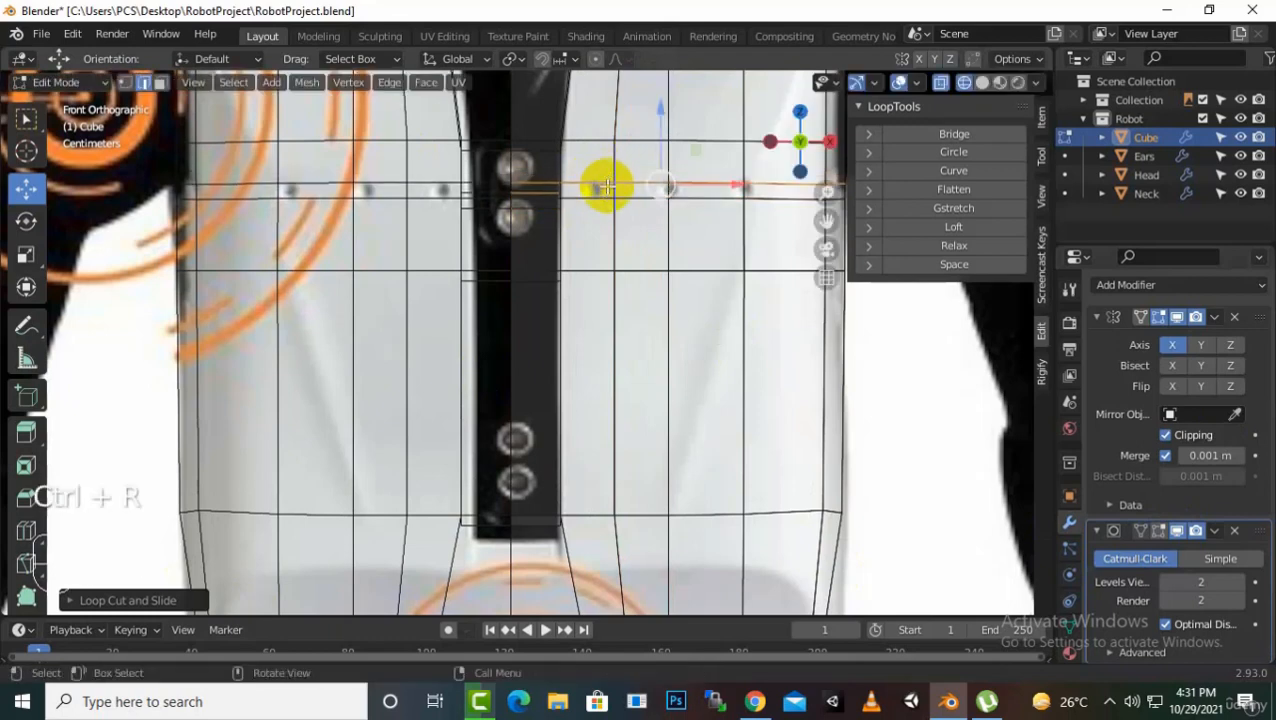
Step: Add three vertical edge loops on the front panel, each slid alongside an existing edge to frame one of the small holes
drag(822, 224, 715, 345)
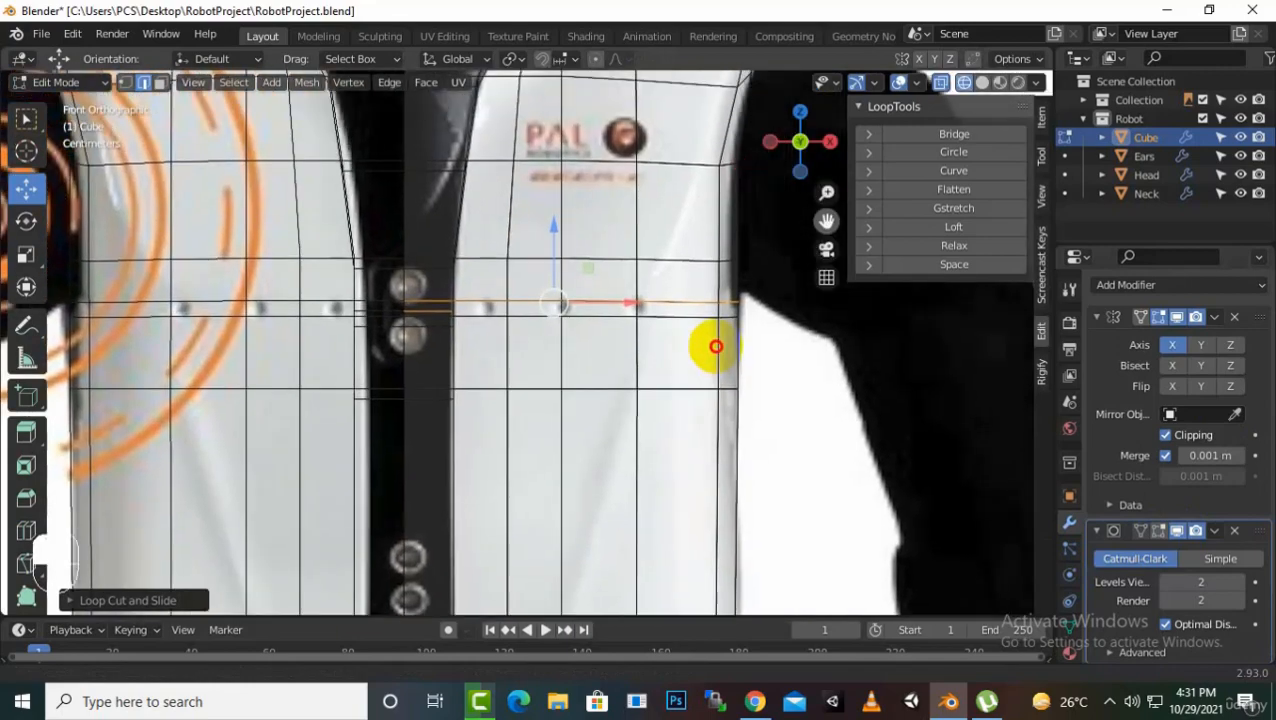
scroll(636, 296, up, 2)
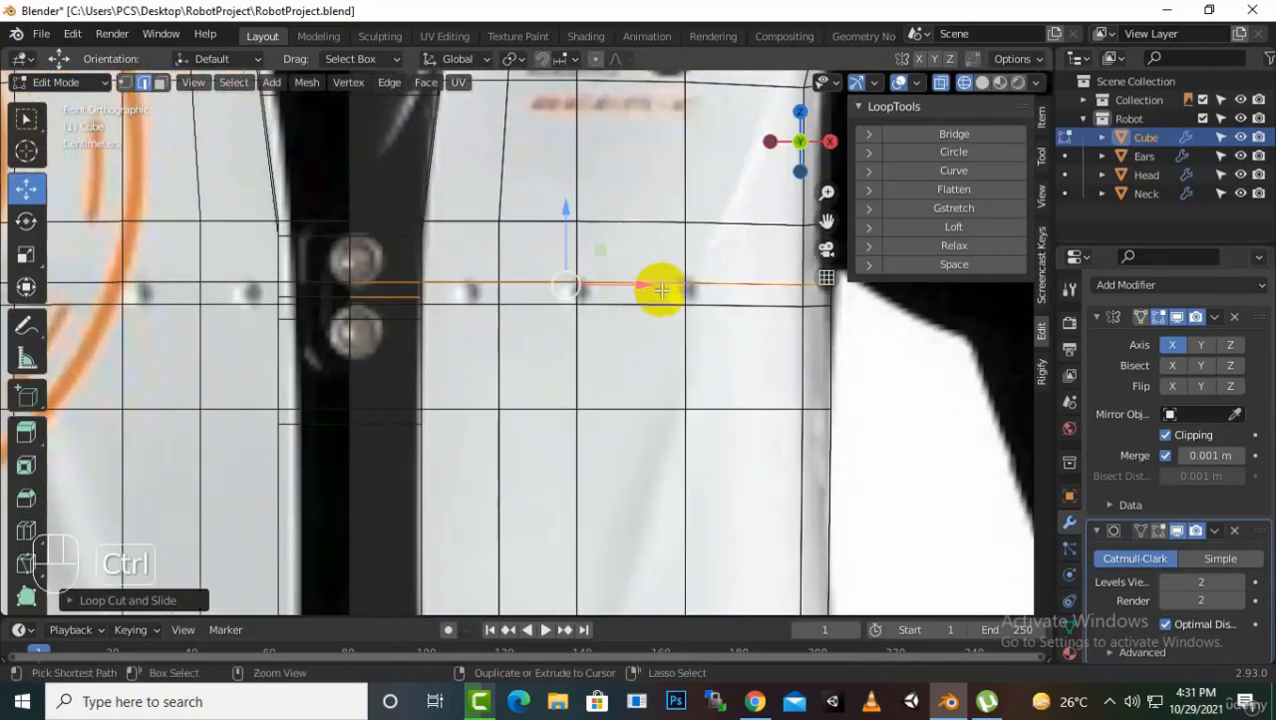
key(ctrl+r)
click(665, 241)
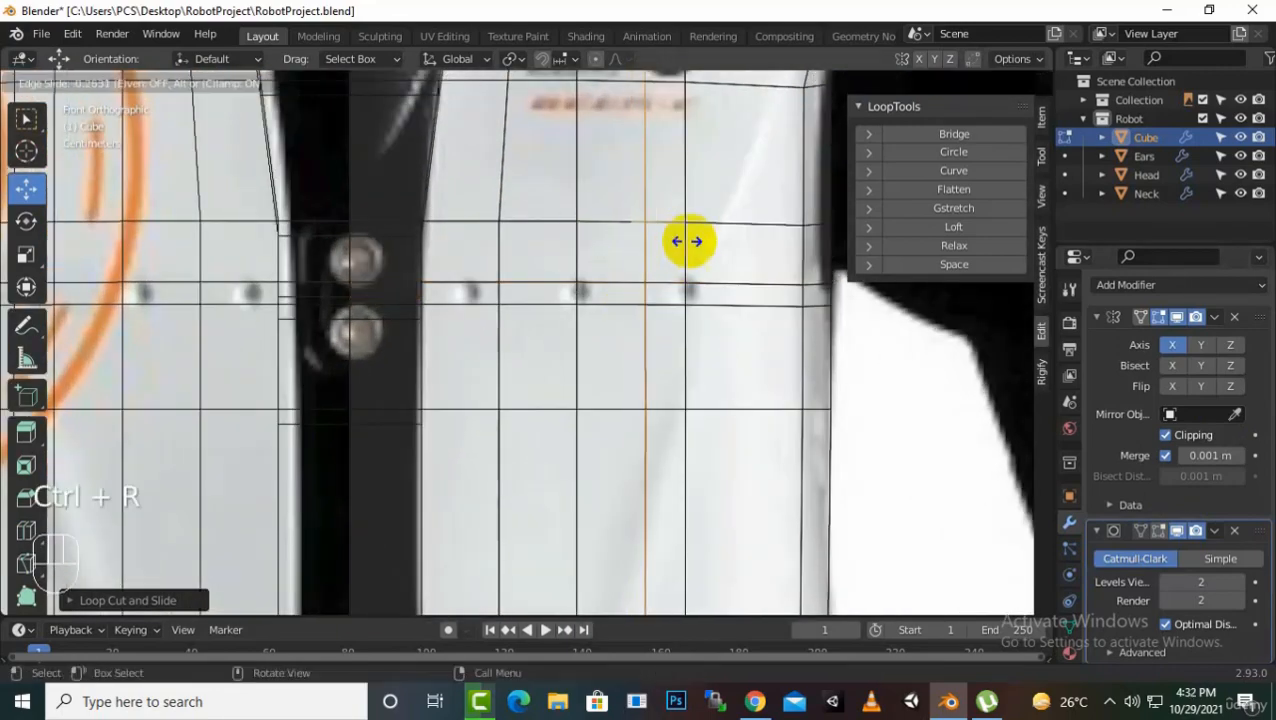
click(700, 246)
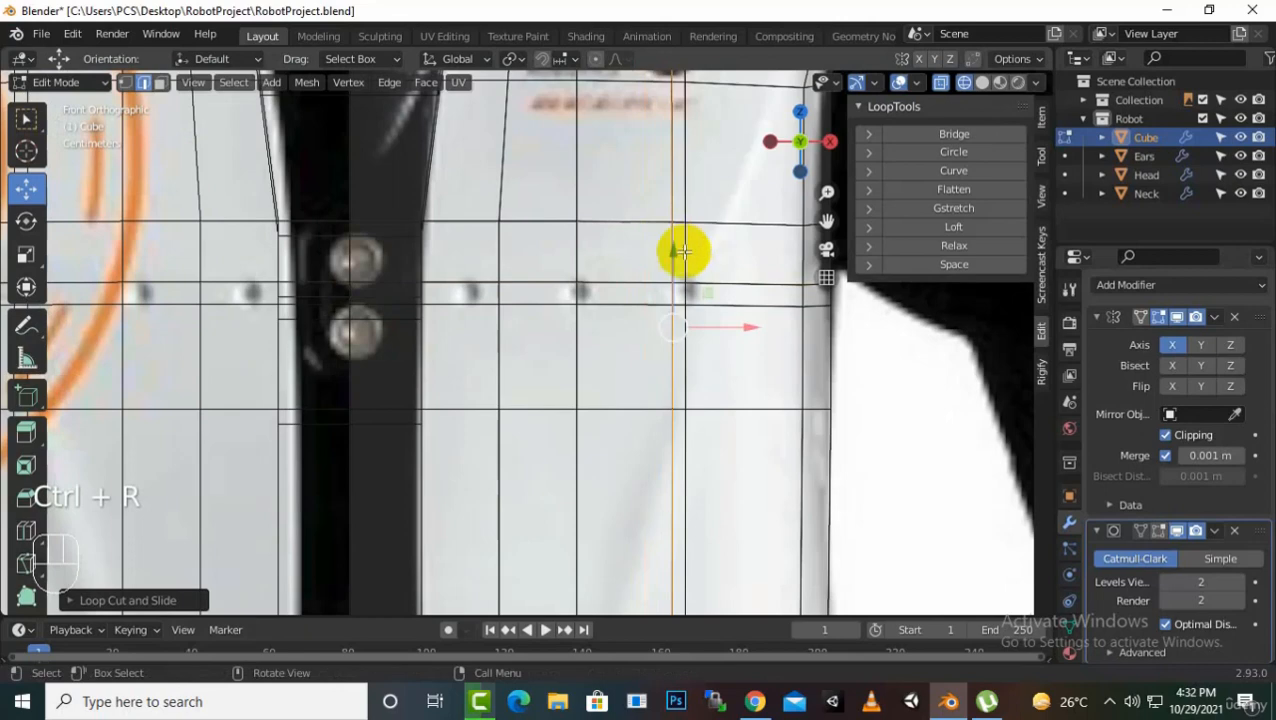
key(ctrl+r)
click(566, 278)
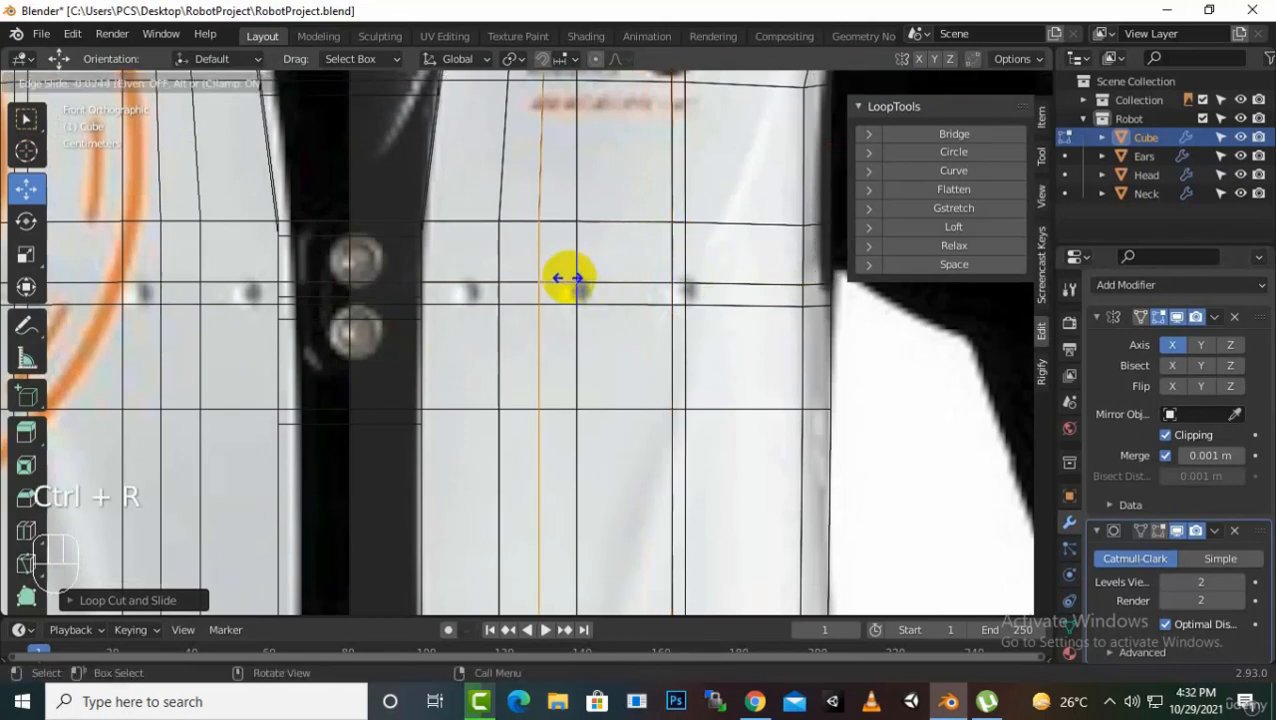
click(582, 278)
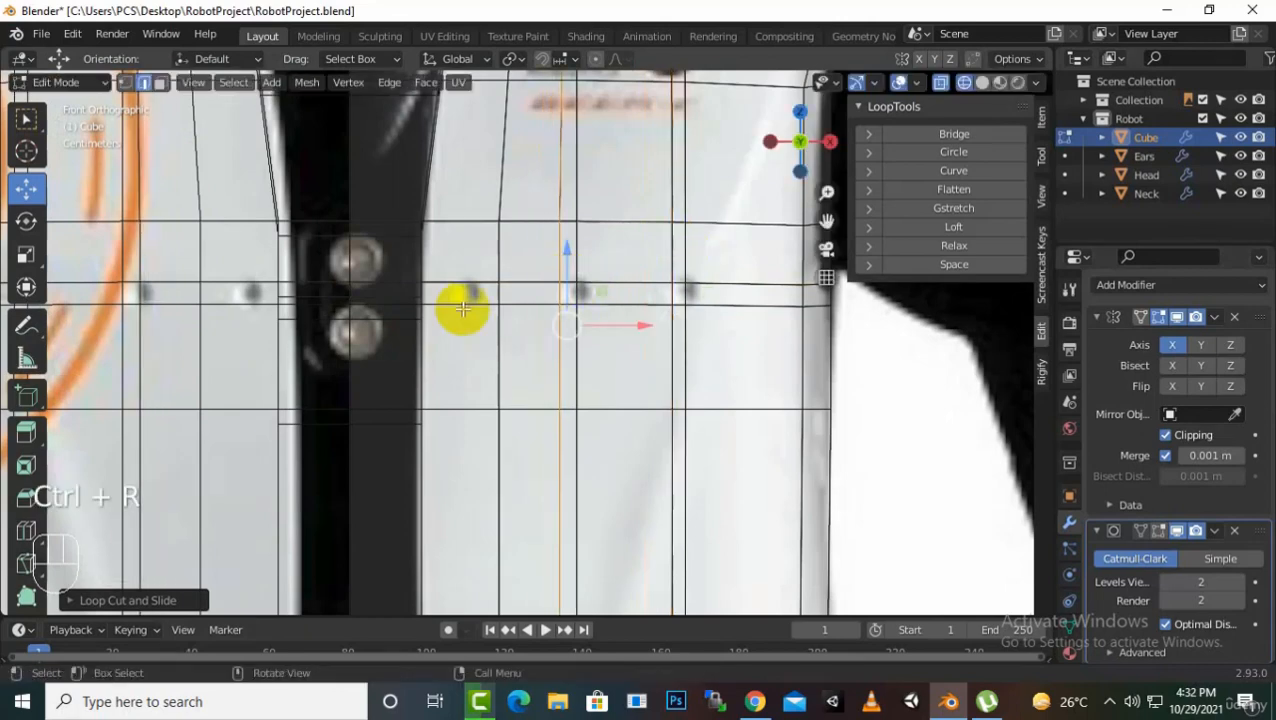
key(ctrl+r)
click(470, 286)
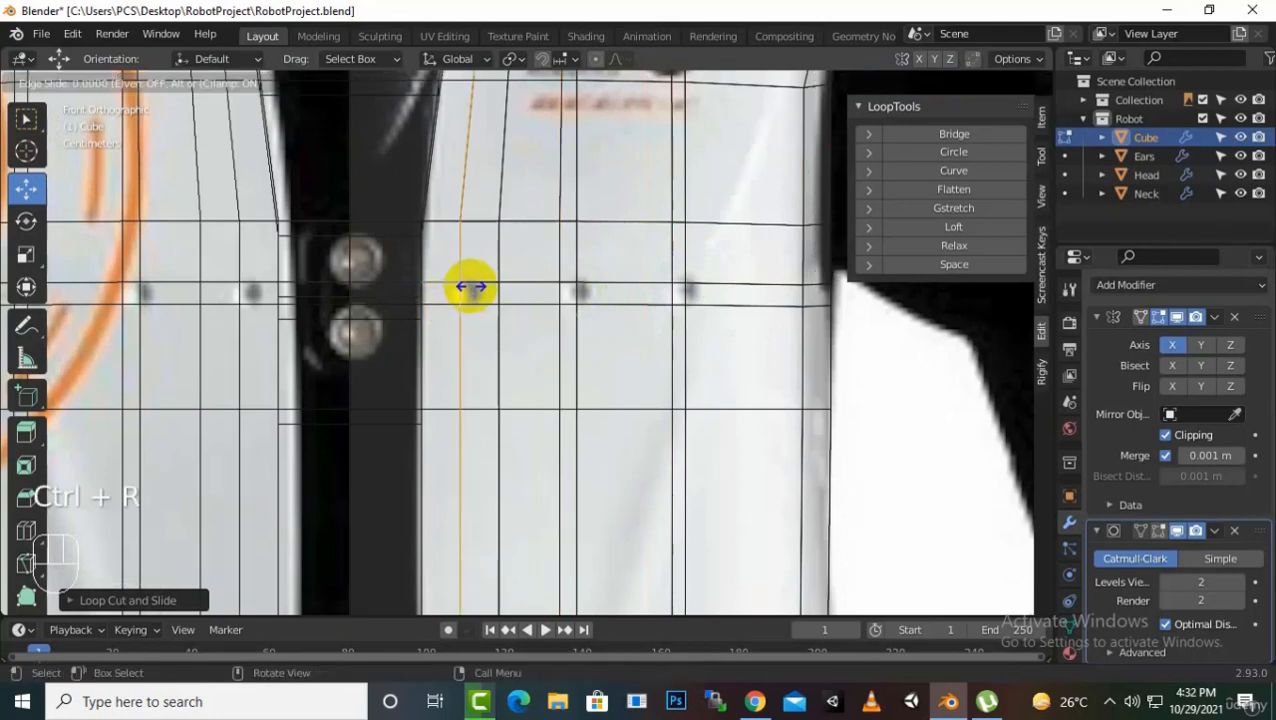
click(488, 289)
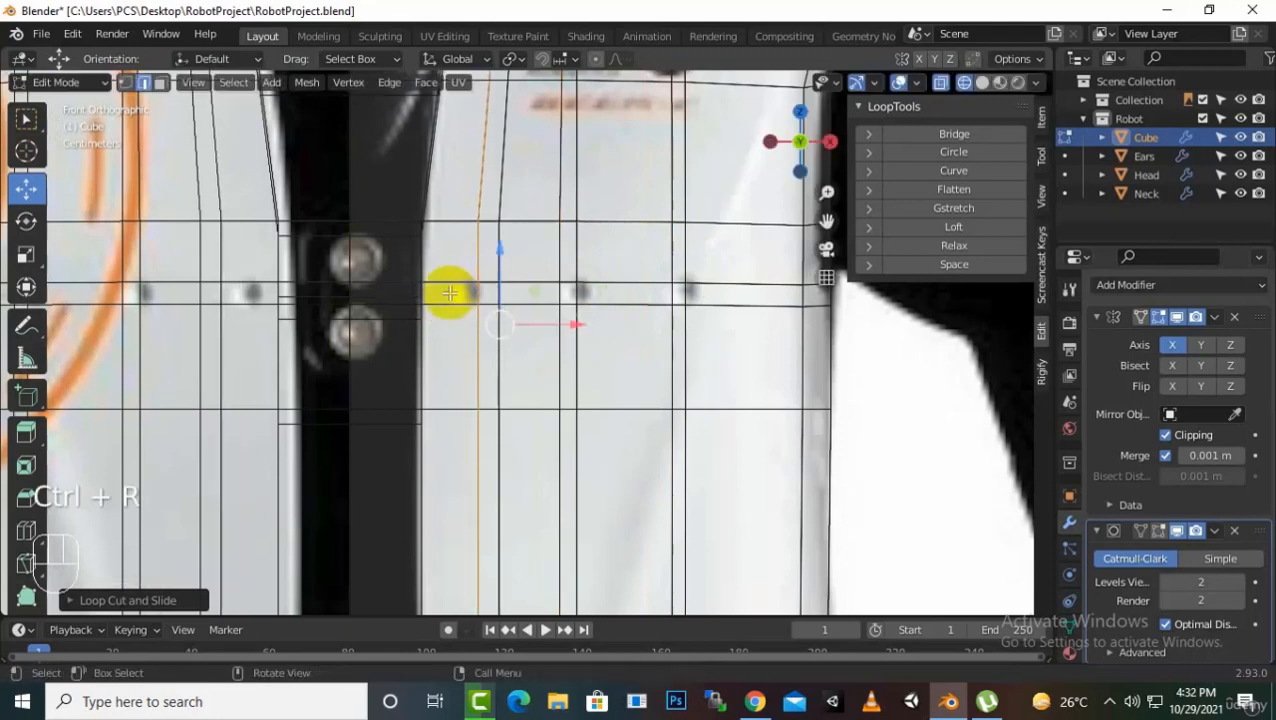
Step: Switch to face selection and select the three small faces over the panel holes, checking the selection from the side
click(160, 83)
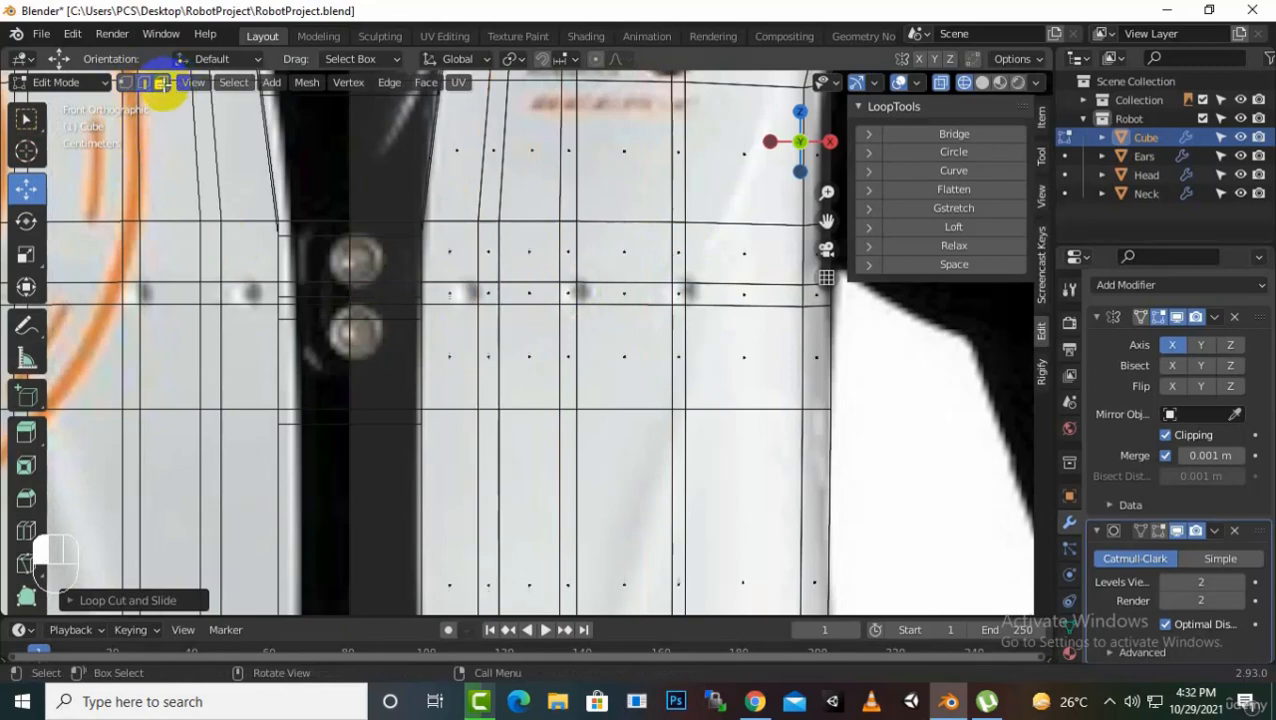
click(488, 294)
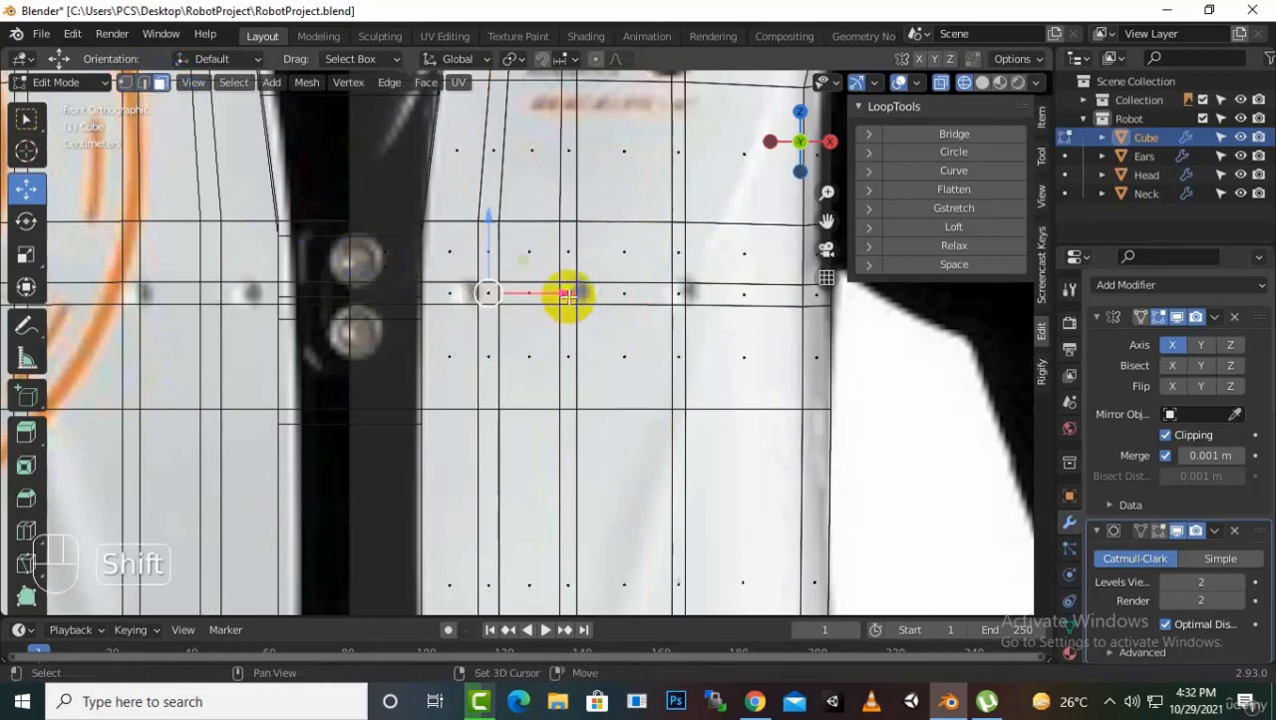
shift+click(569, 296)
shift+click(679, 292)
scroll(690, 330, down, 4)
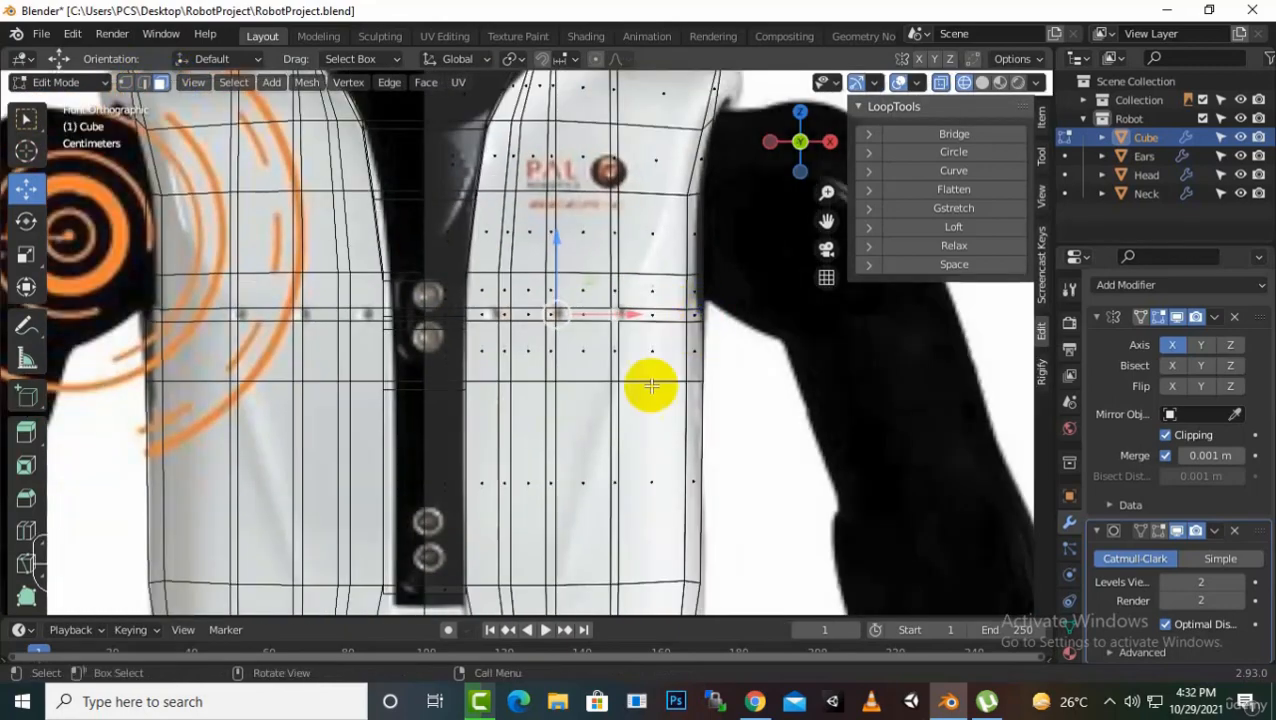
middle_drag(650, 385, 573, 388)
middle_drag(658, 379, 712, 350)
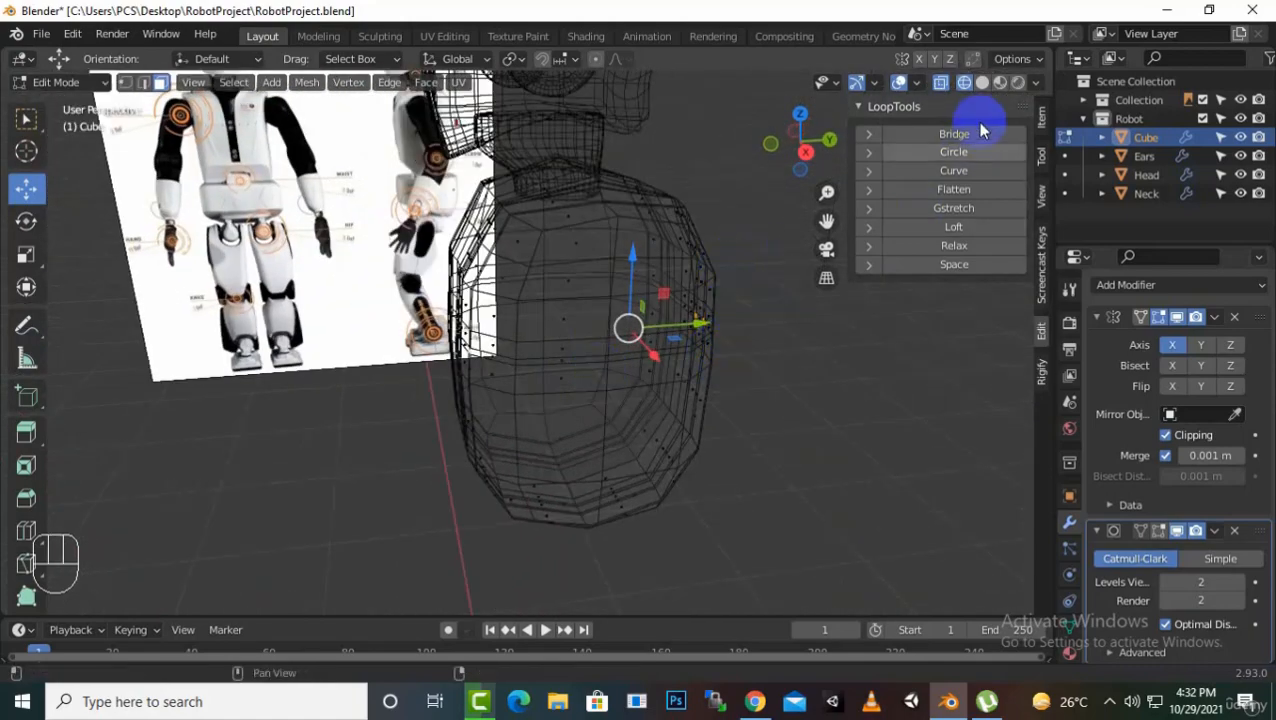
Step: Reselect the three small front faces in solid shading, extrude them about 0.003 m inward along Y, and show the Subdivision effect in edit mode
click(982, 82)
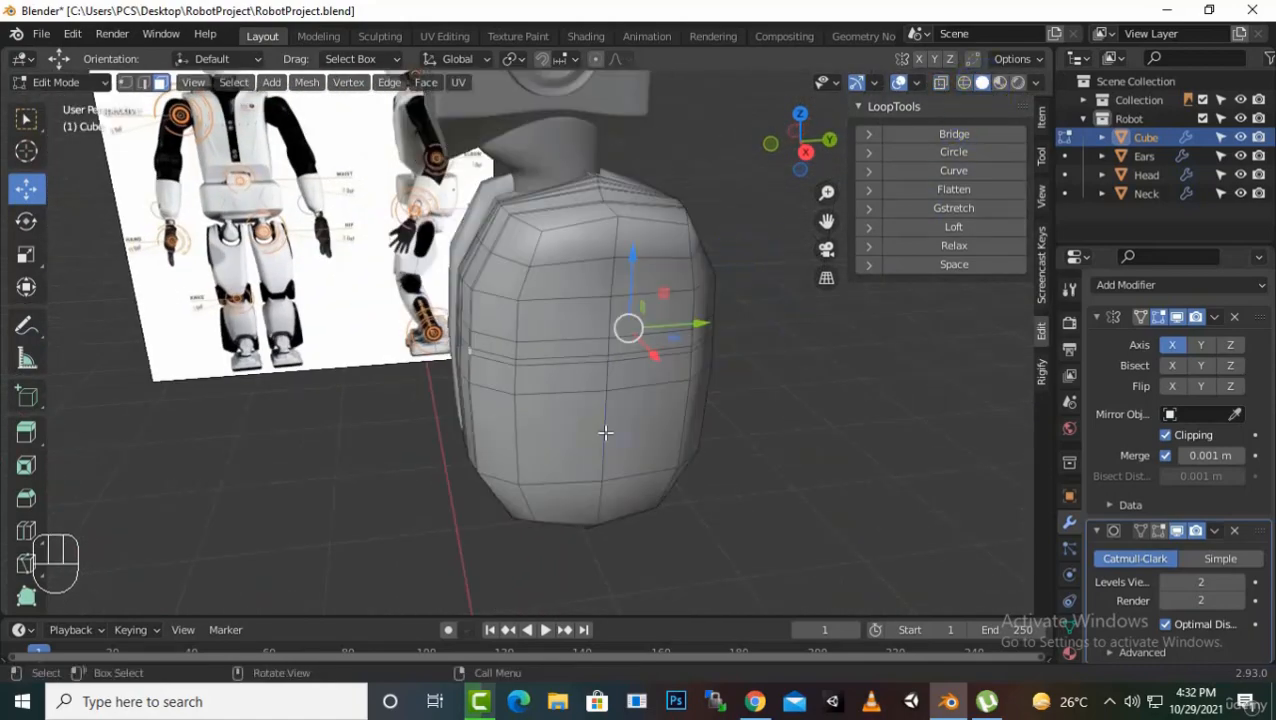
key(KP_1)
scroll(604, 433, up, 6)
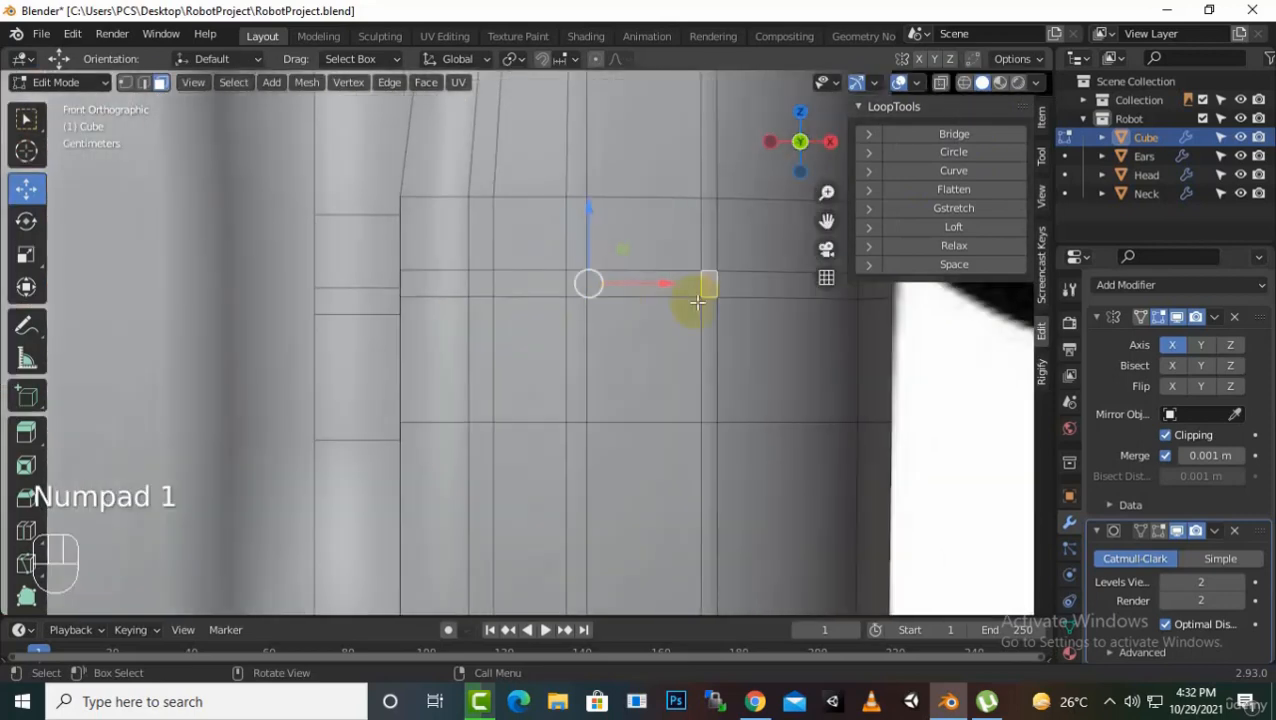
shift+click(578, 285)
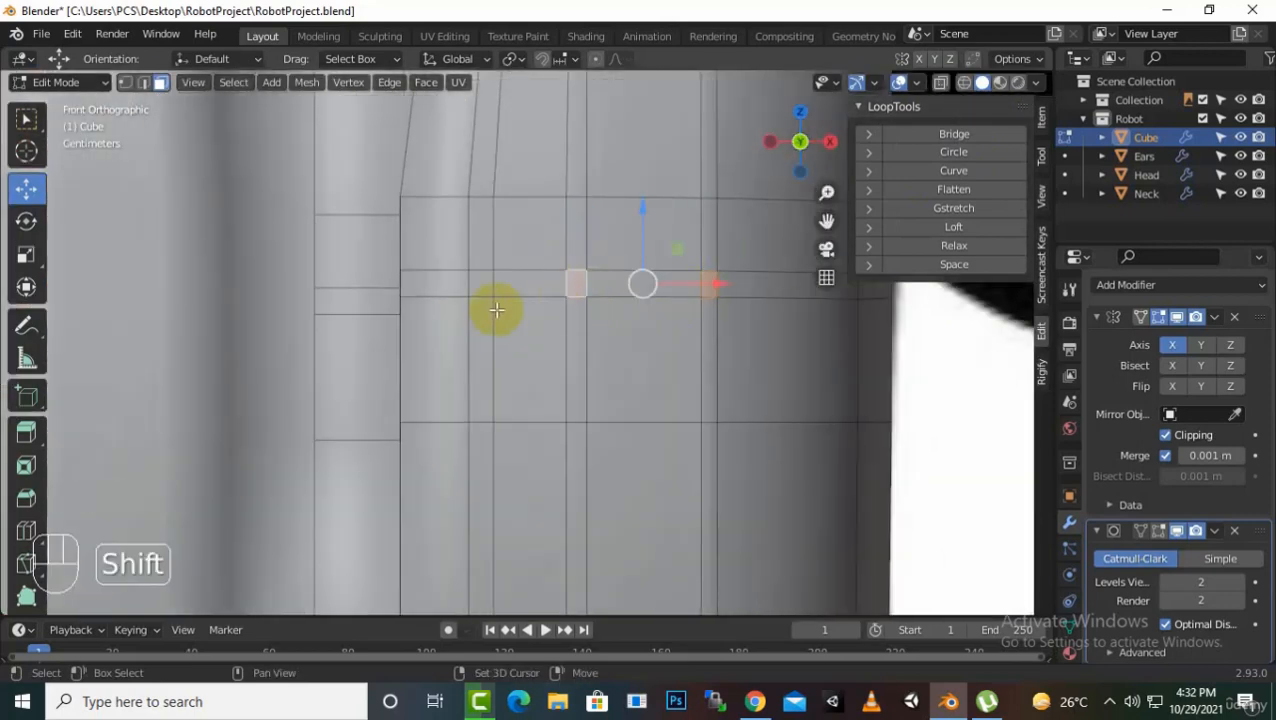
middle_drag(474, 288, 451, 419)
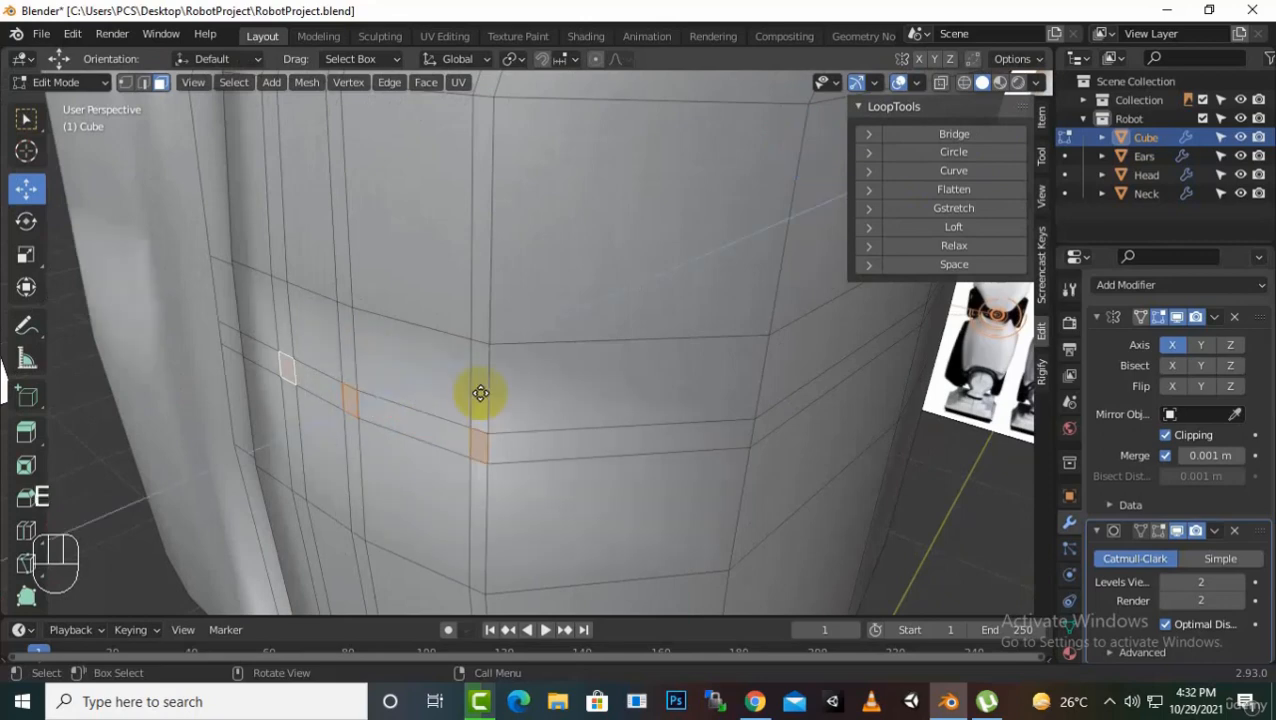
key(e)
key(y)
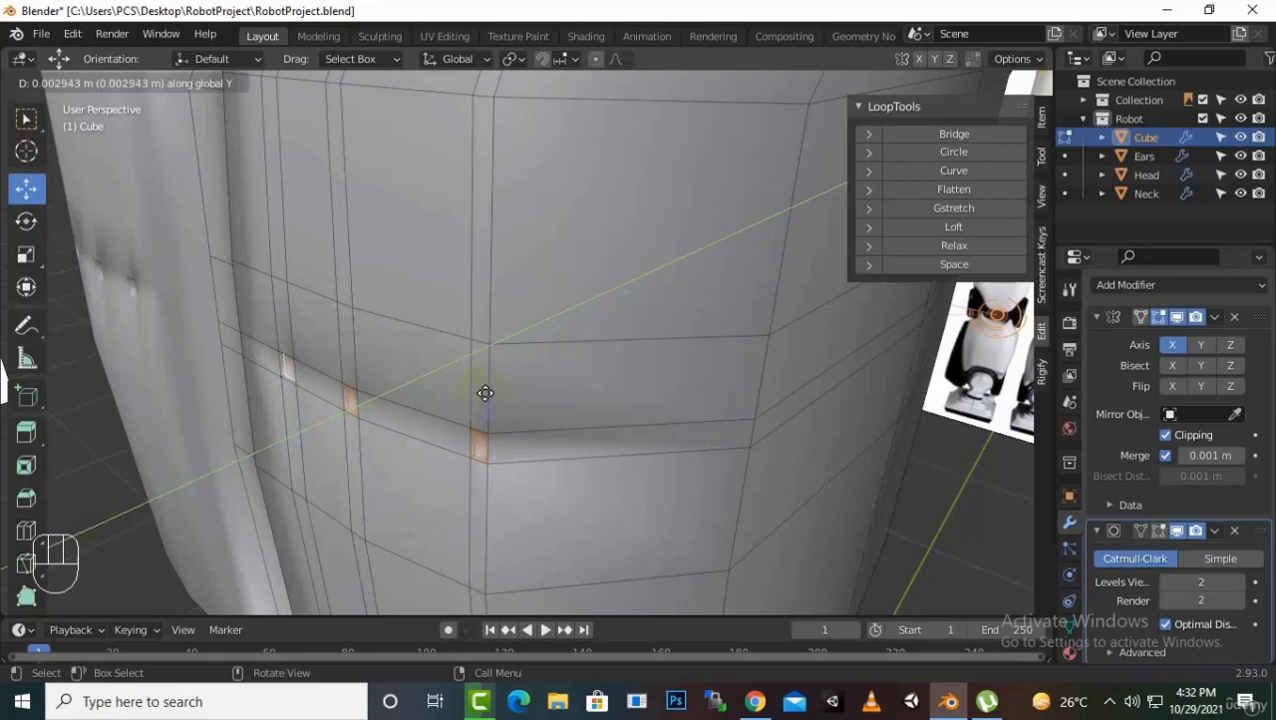
click(485, 393)
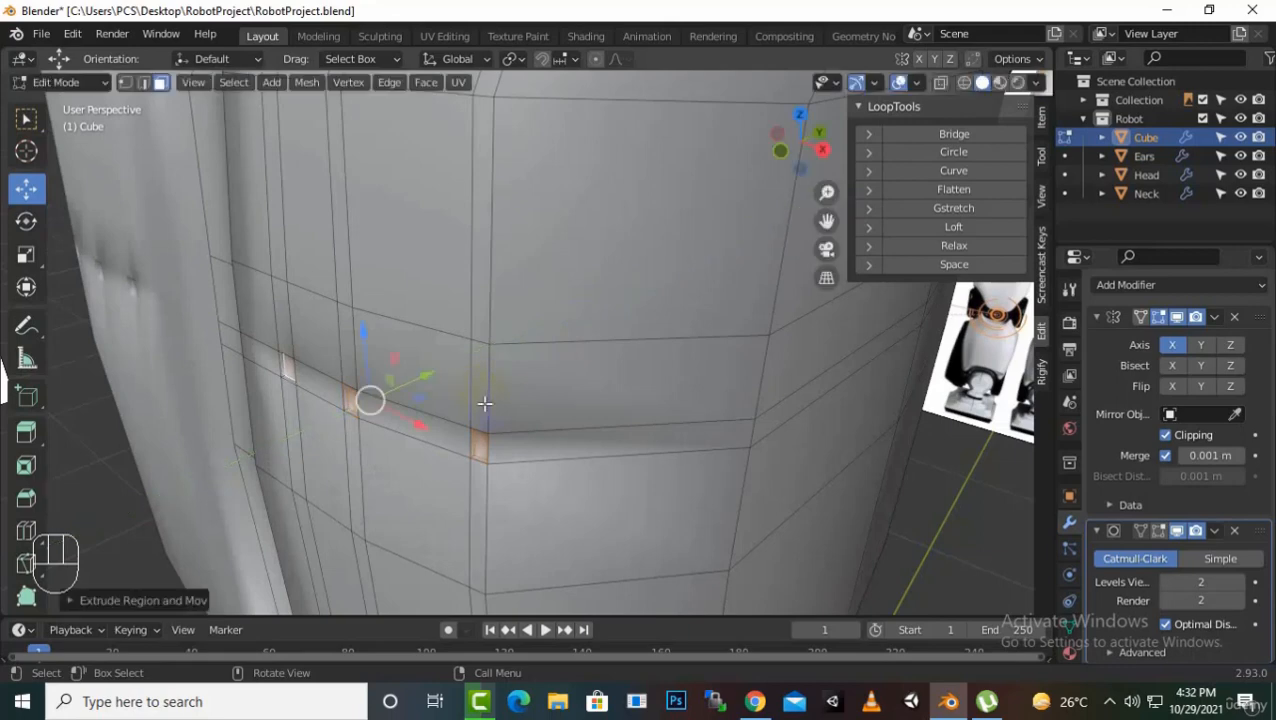
click(1160, 532)
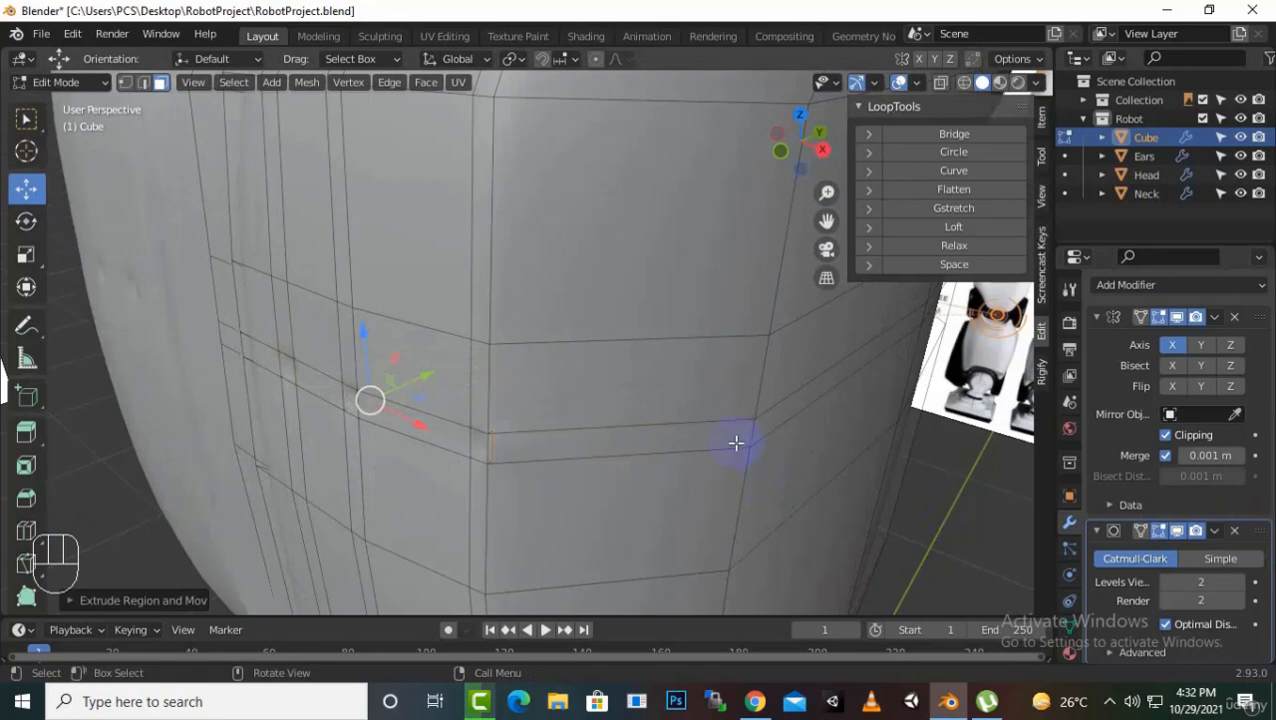
Step: Check the panel holes on the smoothed torso in object mode and undo the extrusion of the three small faces
key(Tab)
middle_drag(535, 450, 628, 398)
scroll(448, 330, down, 5)
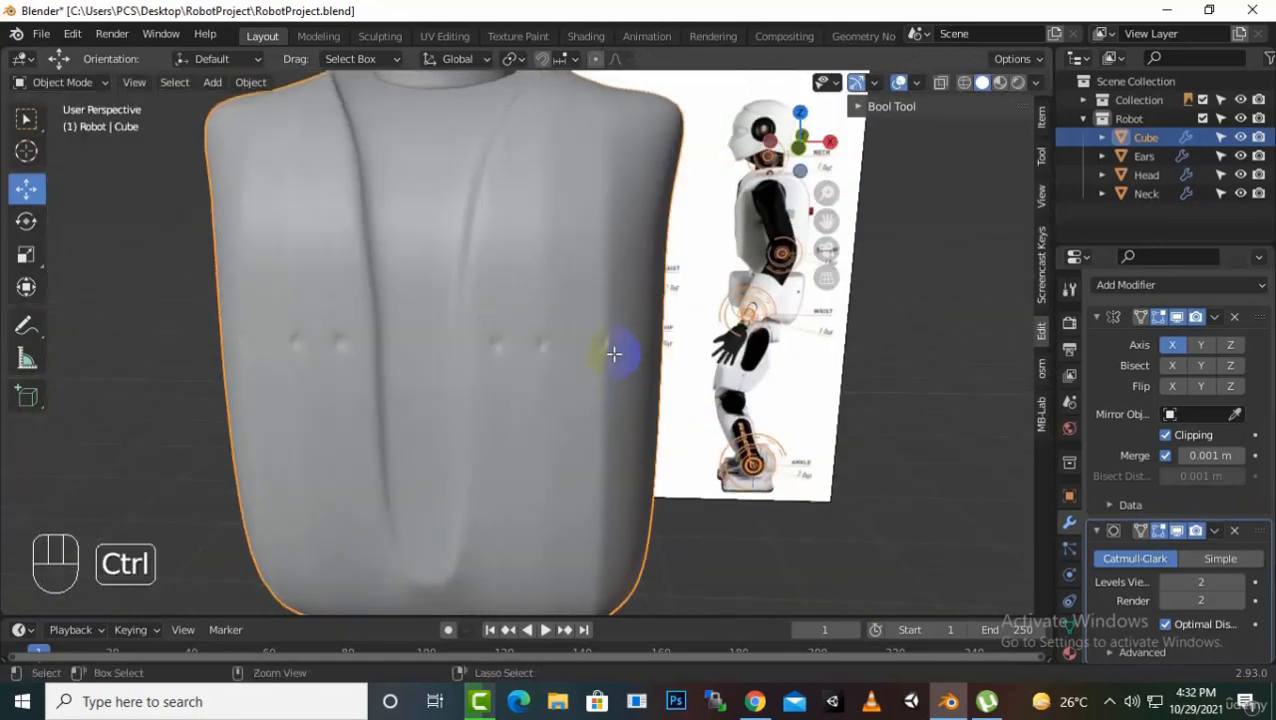
key(ctrl+z)
ctrl+middle_drag(637, 360, 617, 436)
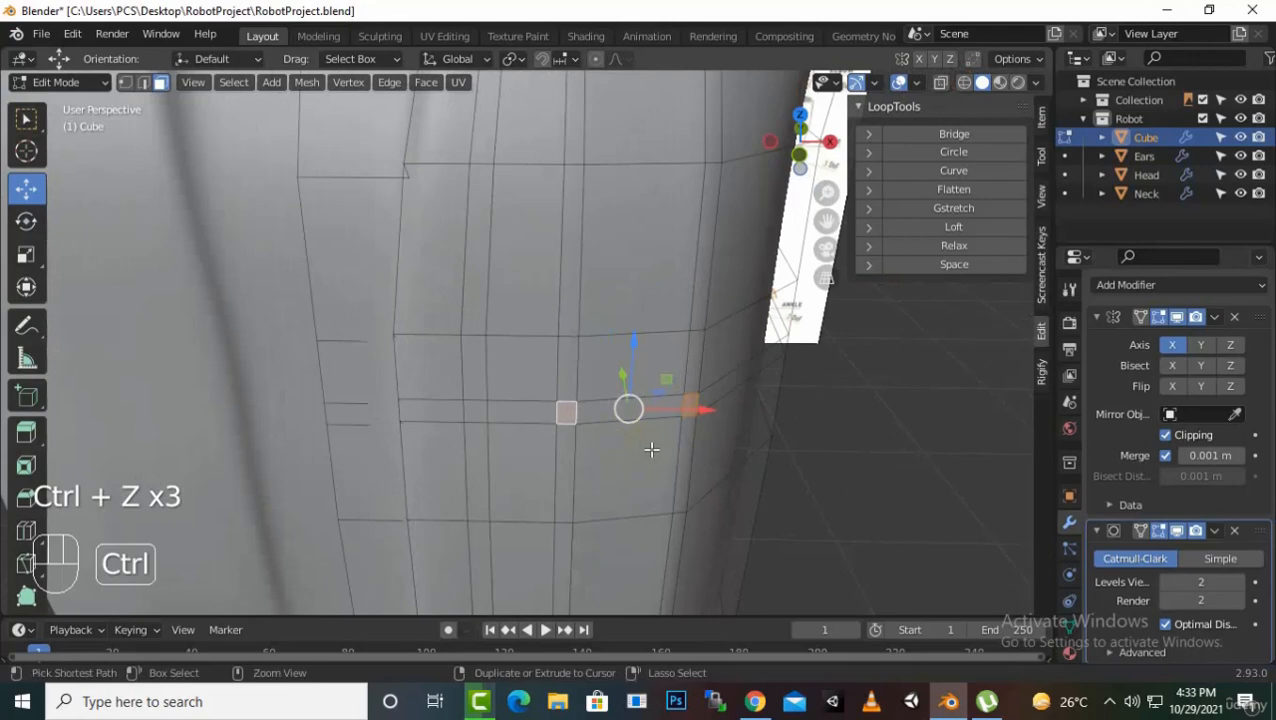
Step: Add two closely spaced vertical edge loops on the front panel between the middle hole's edges and the outer edge to frame a repositioned outer hole
key(ctrl+r)
click(642, 392)
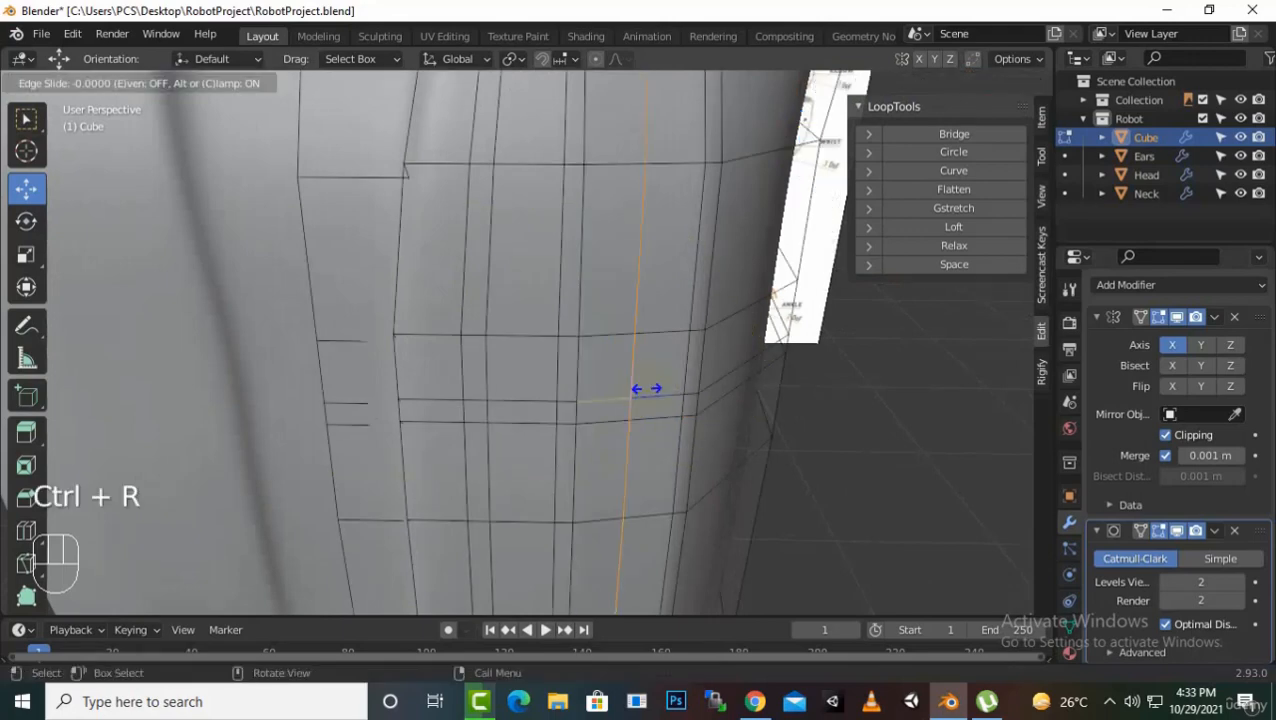
click(648, 400)
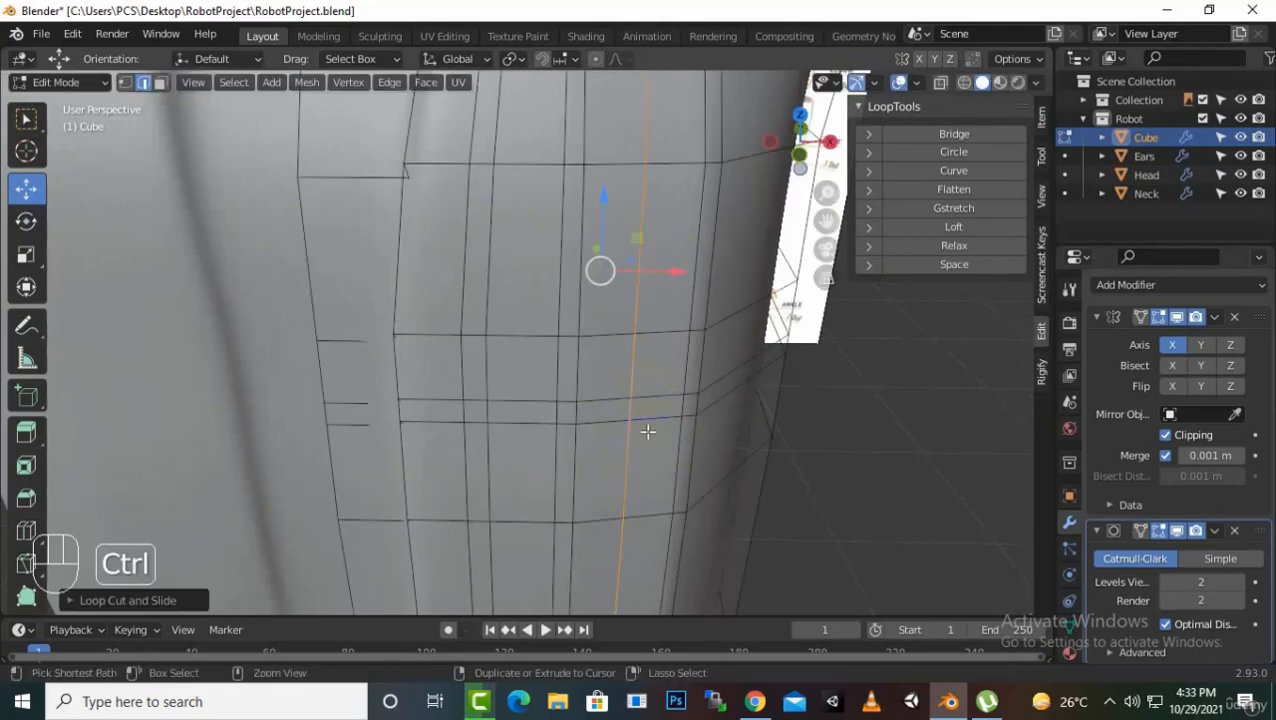
key(ctrl+r)
click(648, 431)
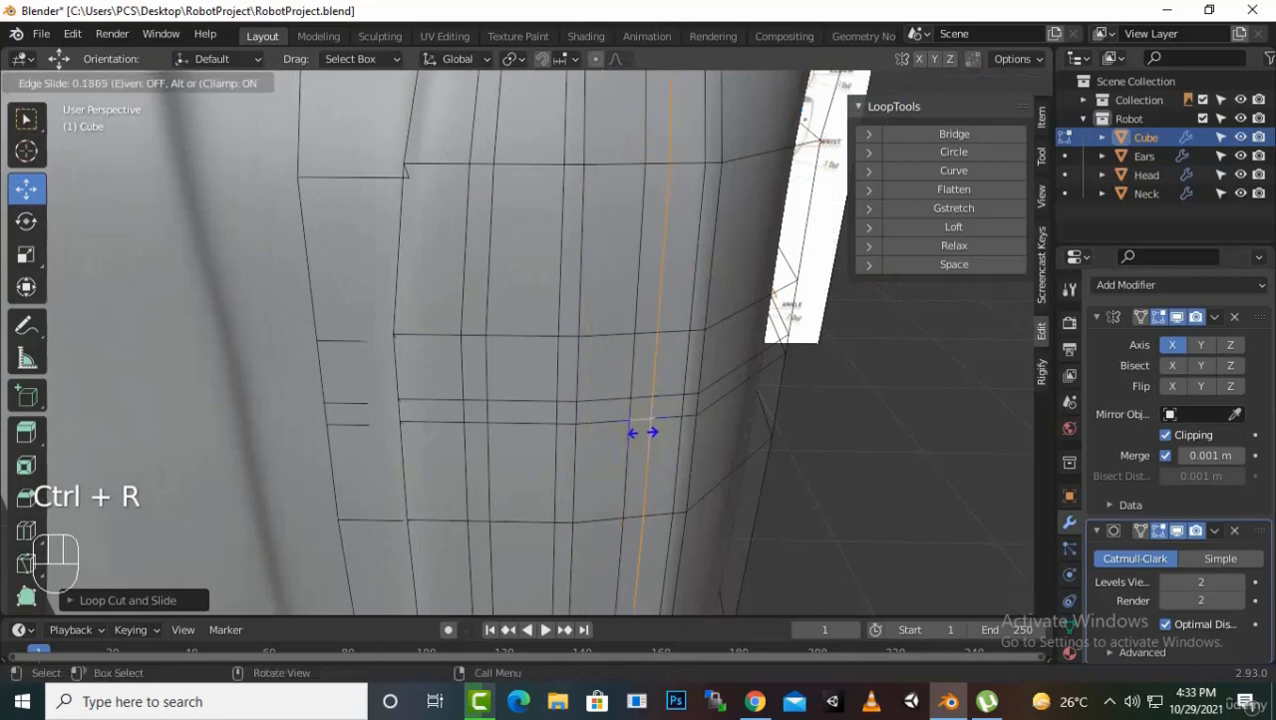
click(642, 432)
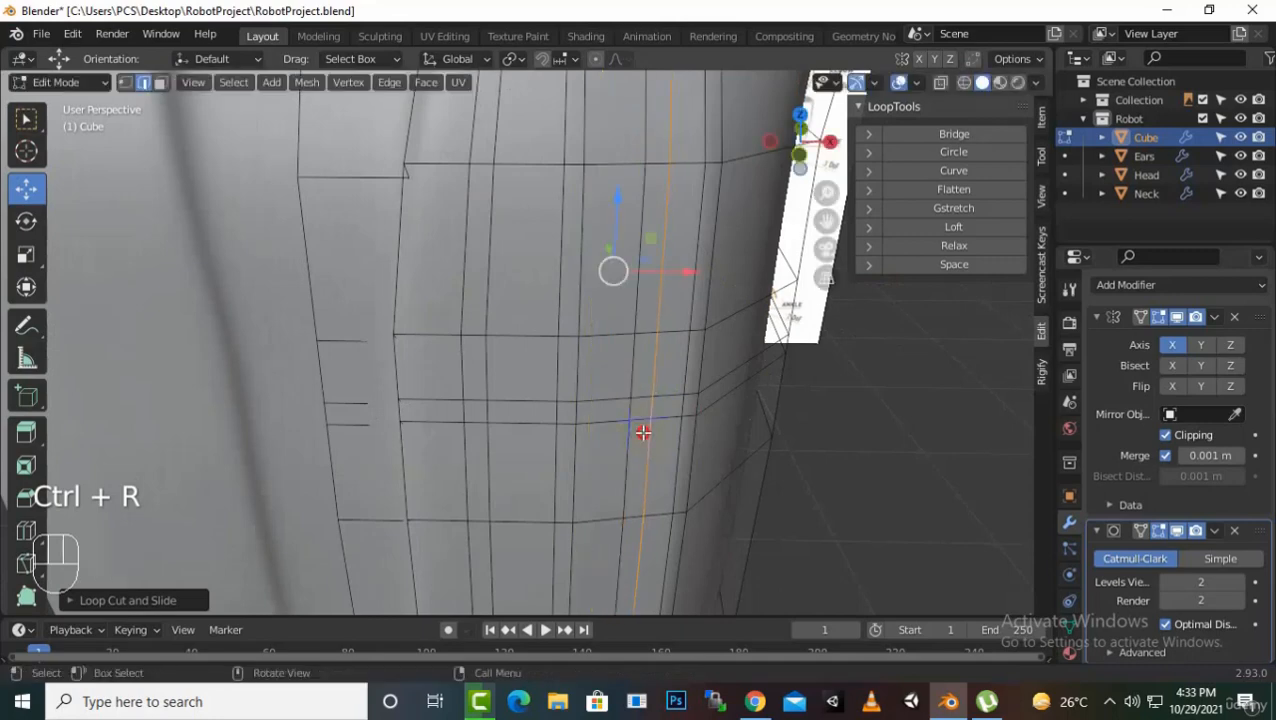
Step: Shift the two vertical edge loops framing the middle hole slightly along X toward the centre strip
alt+click(555, 446)
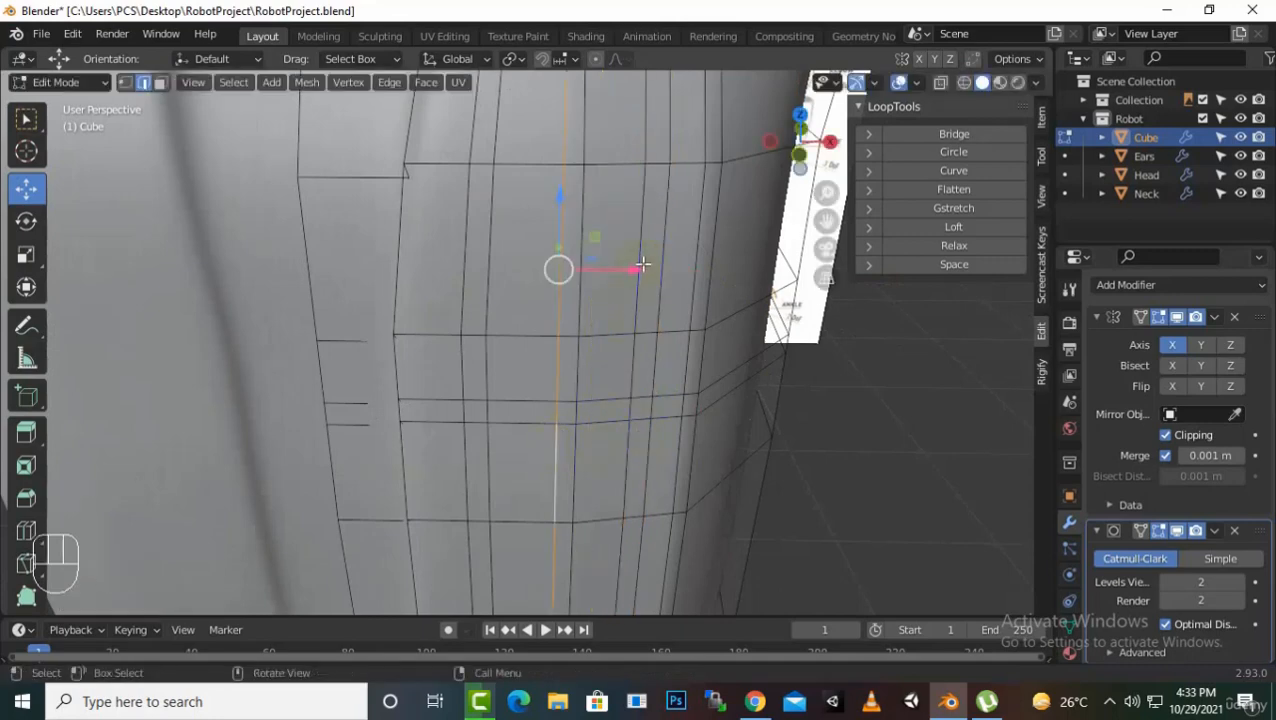
mouse_move(632, 270)
mouse_down()
mouse_move(622, 274)
mouse_move(635, 280)
mouse_up()
alt+click(570, 445)
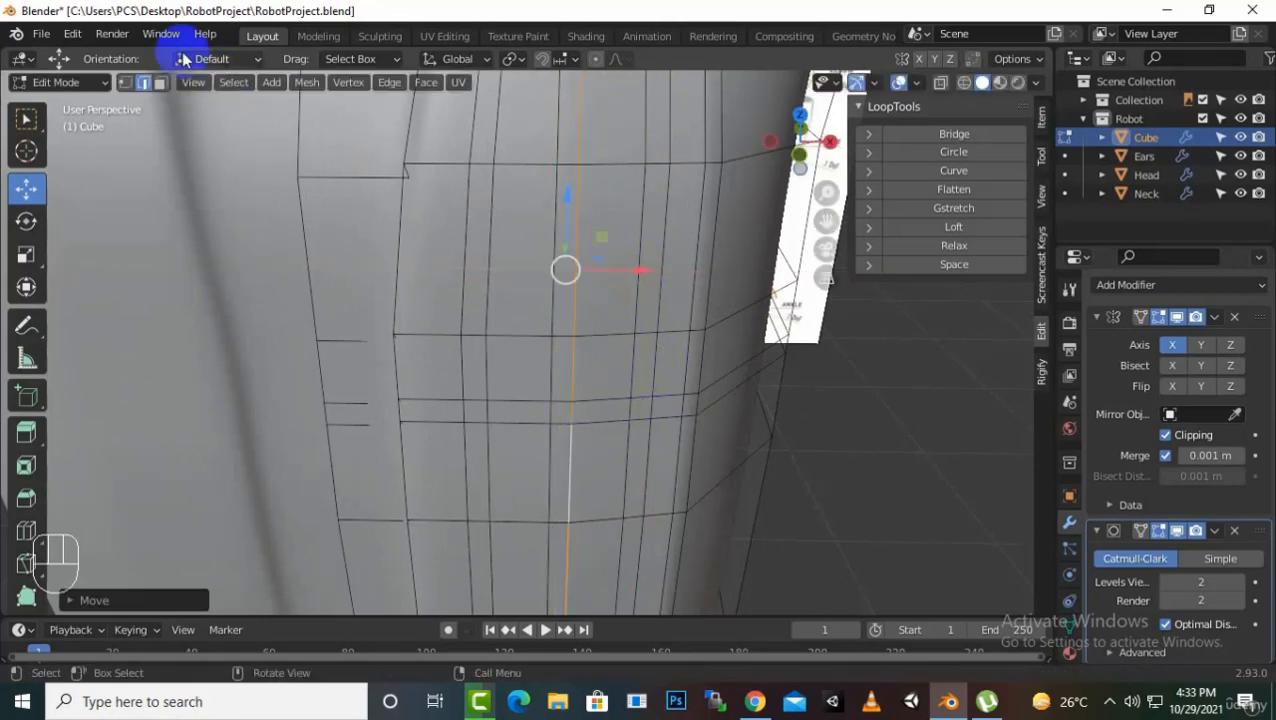
Step: Select the three small faces framed by the loops on the front panel and extrude them inward along Y as holes
click(160, 82)
click(642, 412)
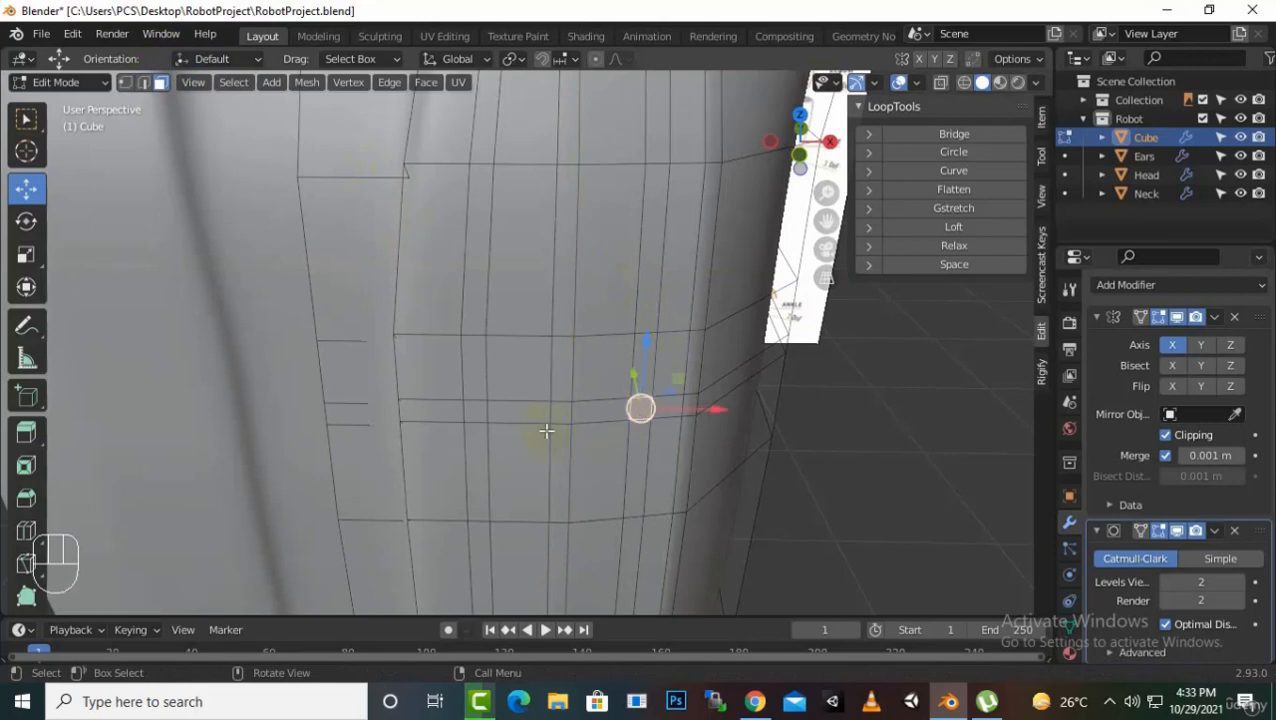
shift+click(554, 421)
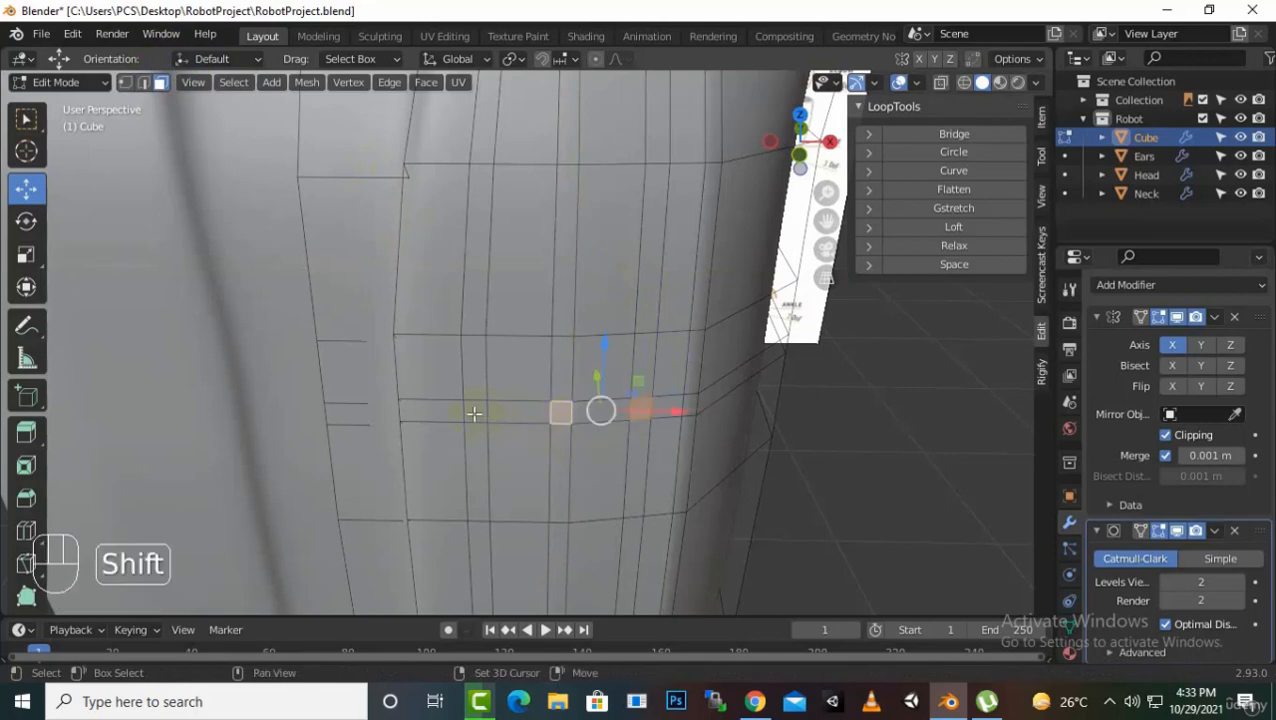
middle_drag(474, 413, 663, 467)
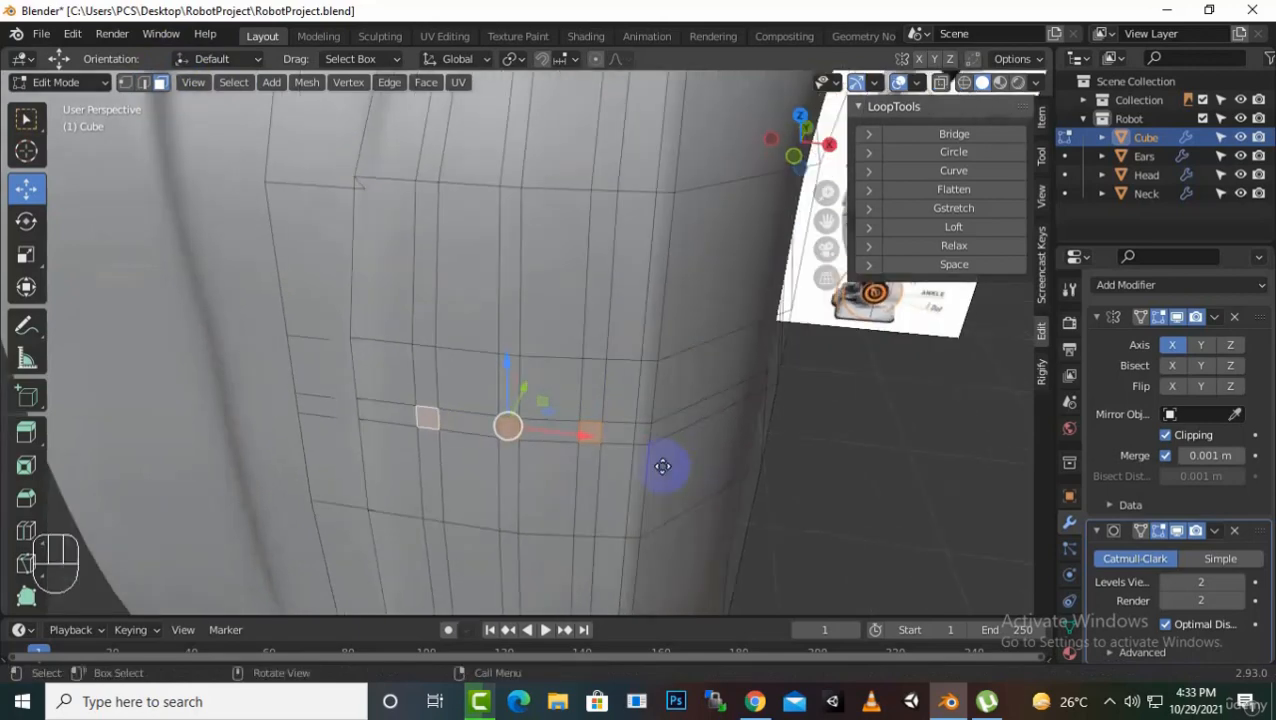
key(g)
key(y)
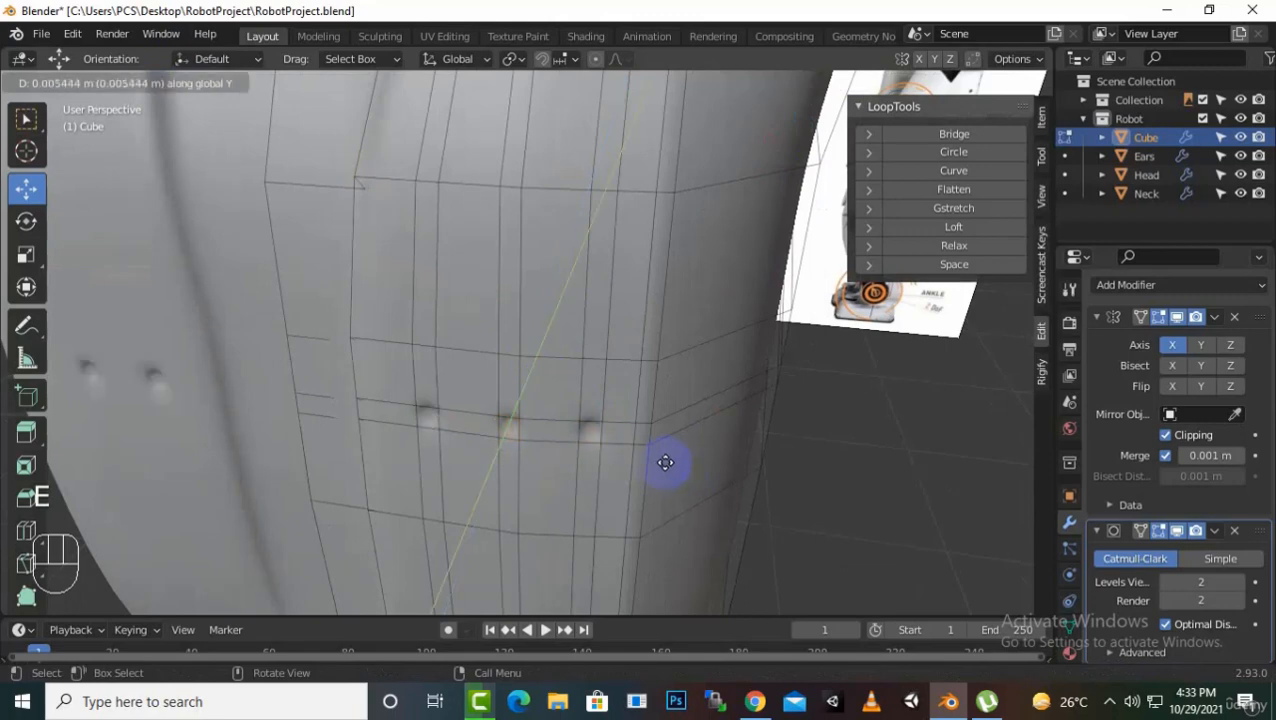
click(668, 460)
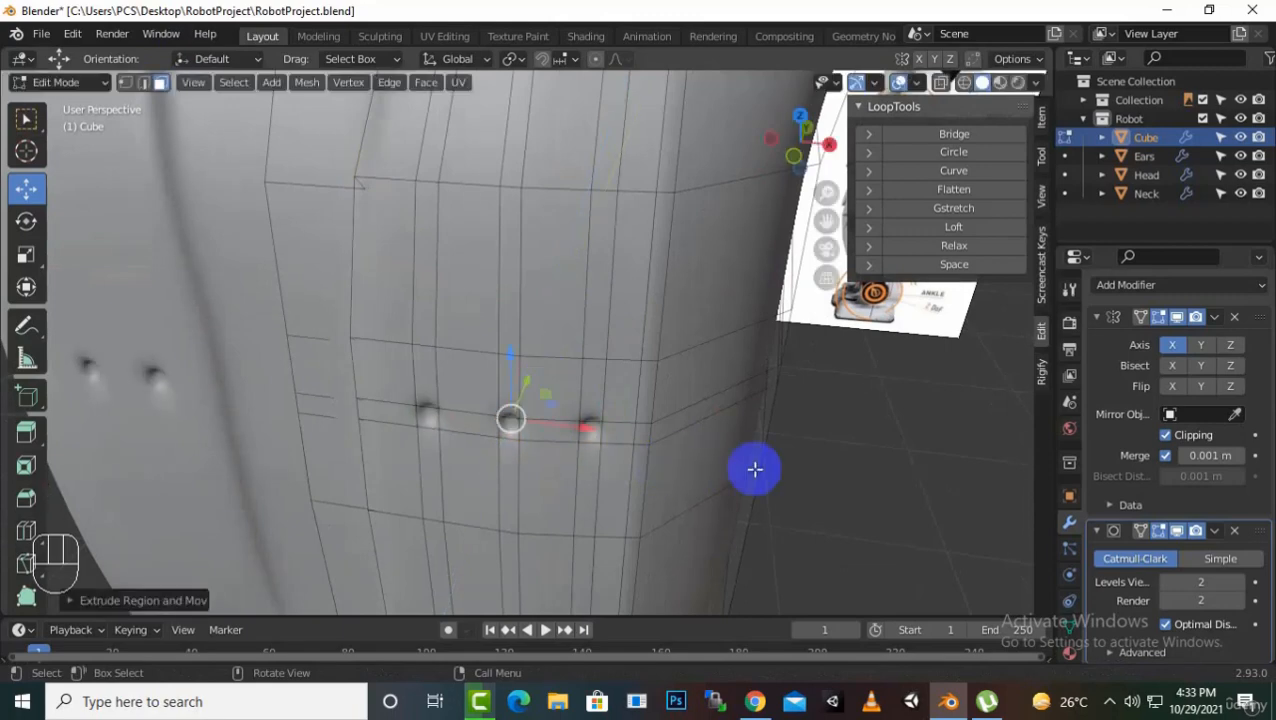
Step: Examine the torso and its holes in object mode from the front and side, comparing the wireframe with the side reference
middle_drag(752, 464, 777, 447)
key(Tab)
scroll(812, 400, down, 4)
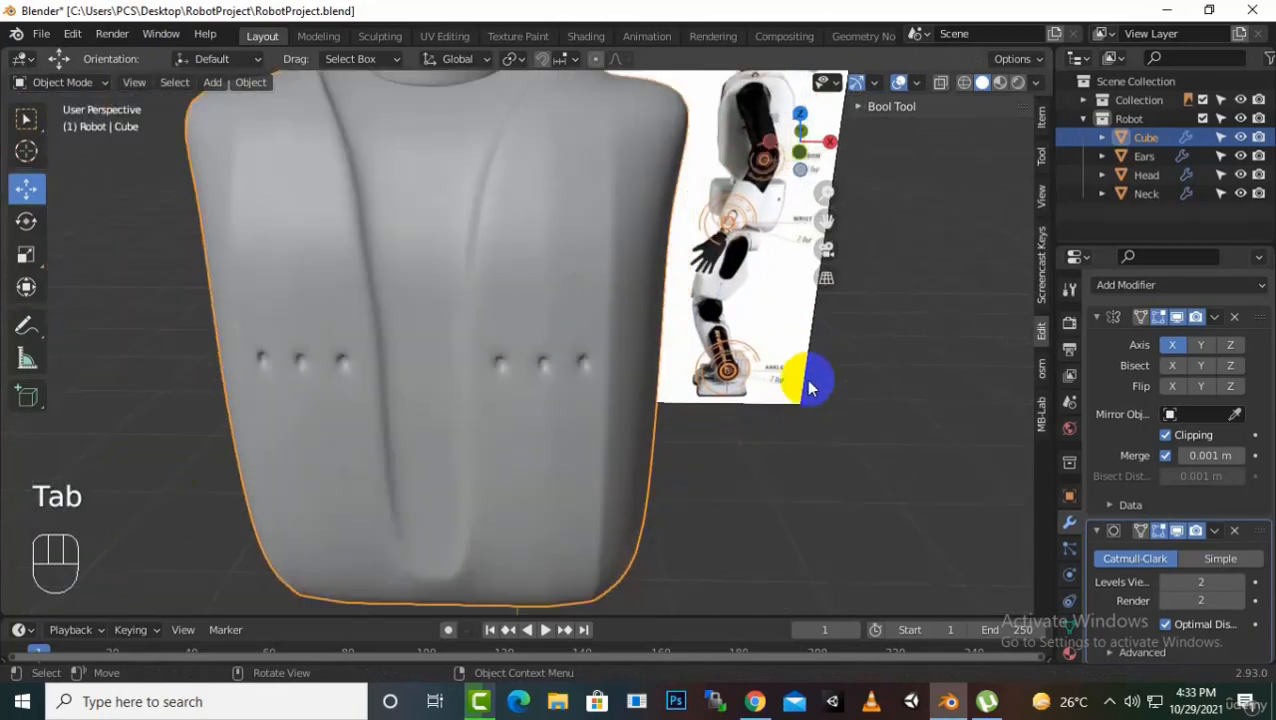
middle_drag(812, 370, 863, 433)
scroll(815, 377, down, 3)
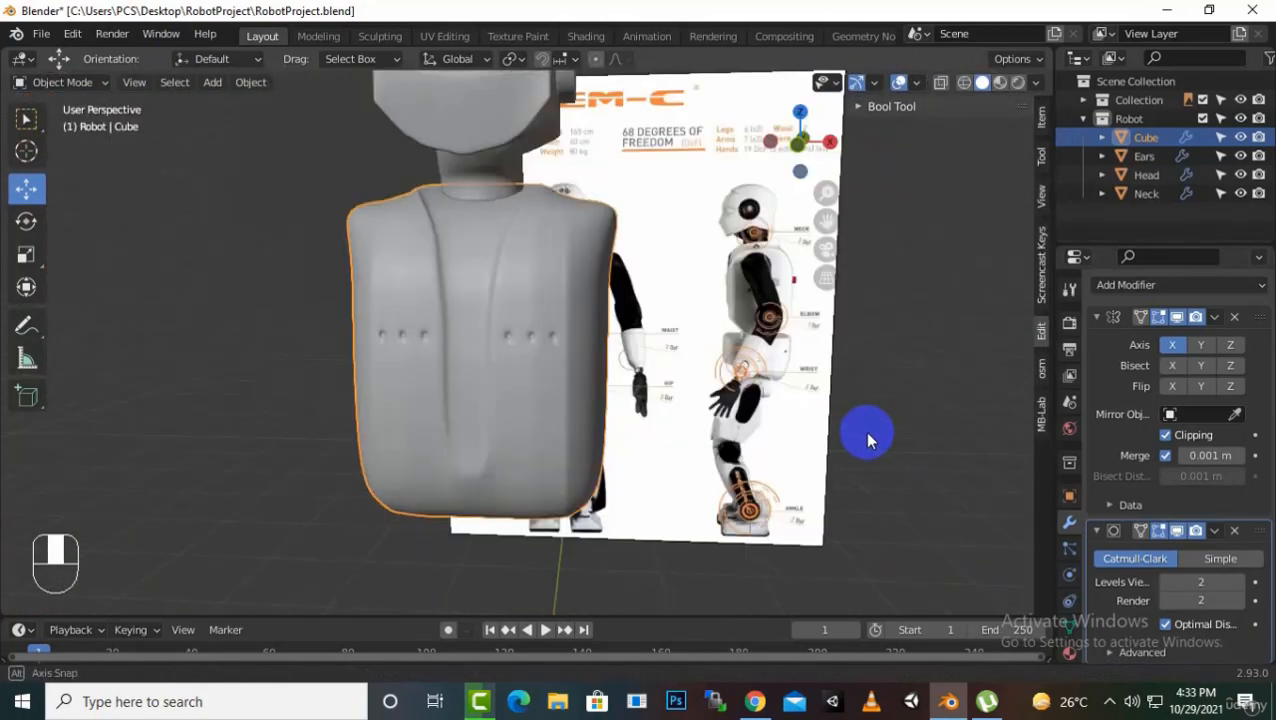
middle_drag(562, 468, 299, 490)
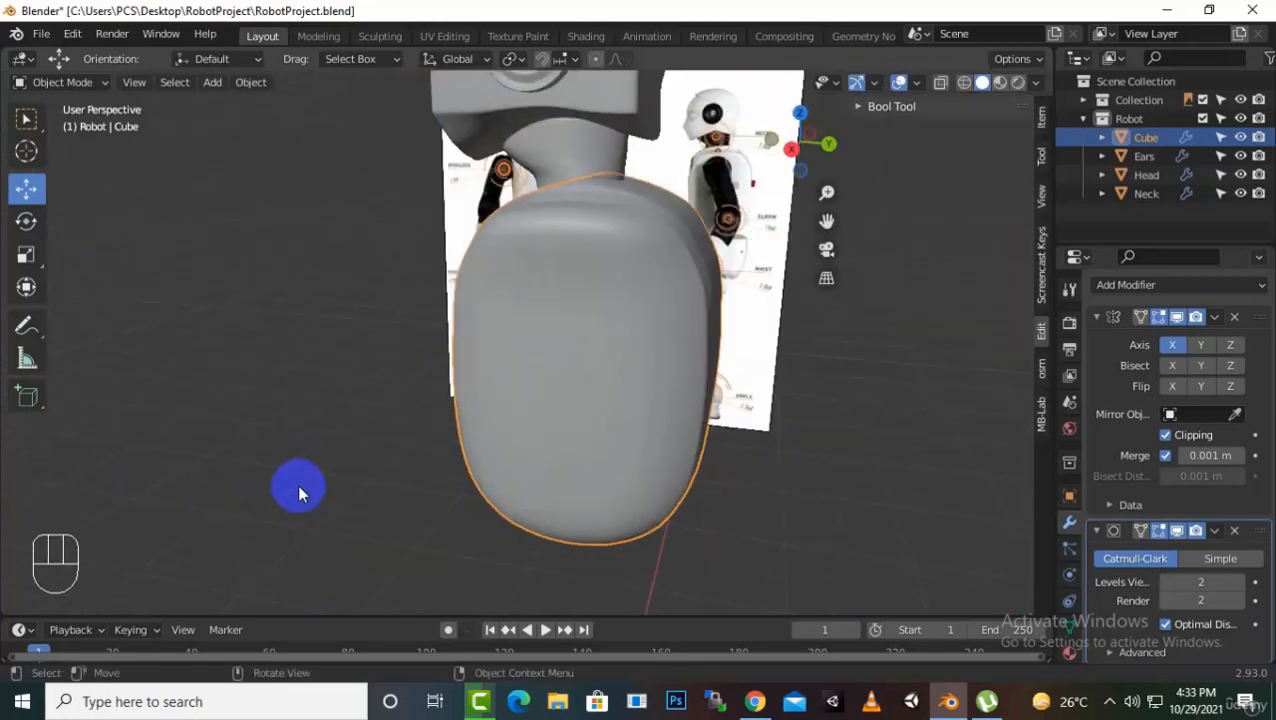
key(KP_3)
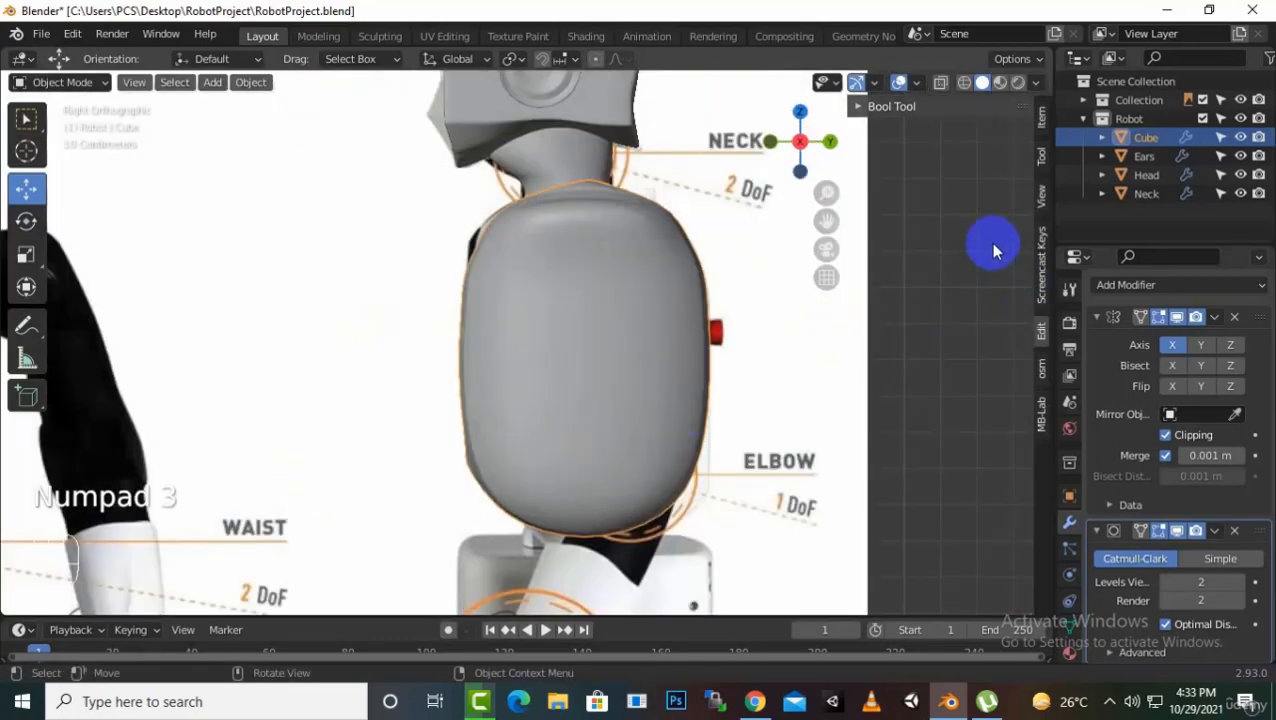
click(979, 84)
click(965, 83)
scroll(735, 410, up, 2)
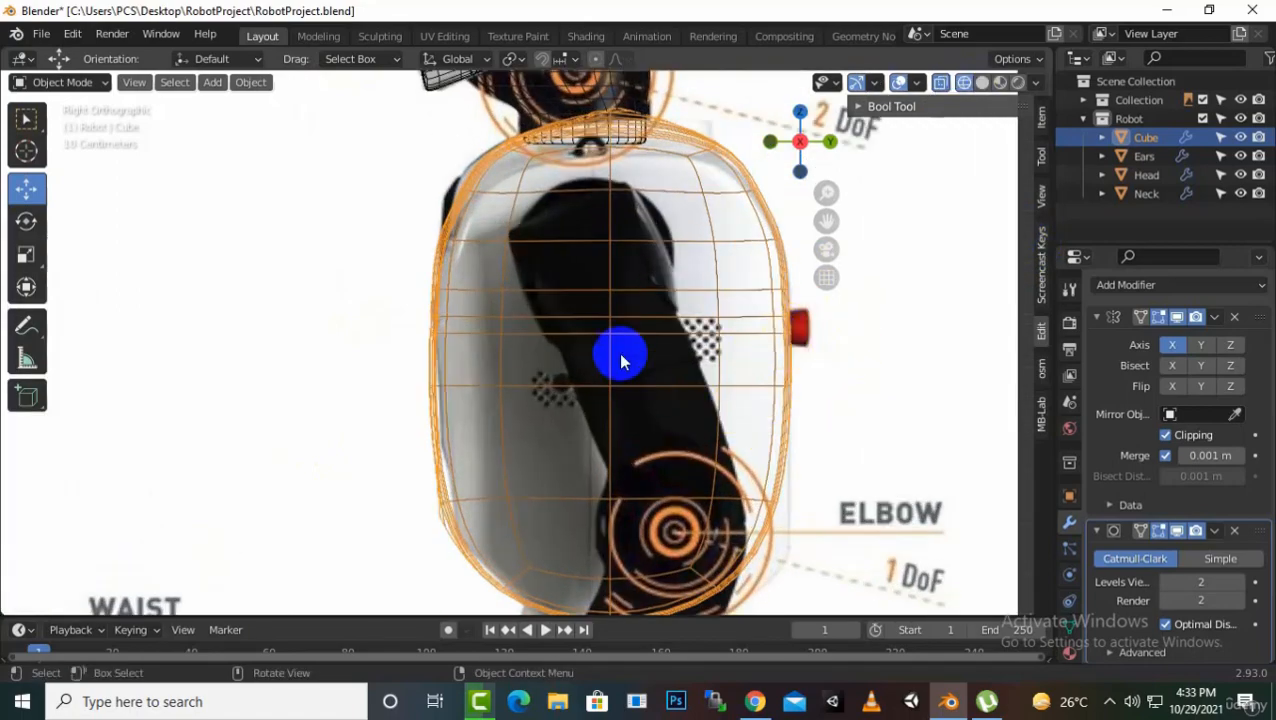
mouse_move(817, 416)
middle_down()
mouse_move(585, 437)
mouse_move(891, 413)
mouse_move(812, 416)
middle_up()
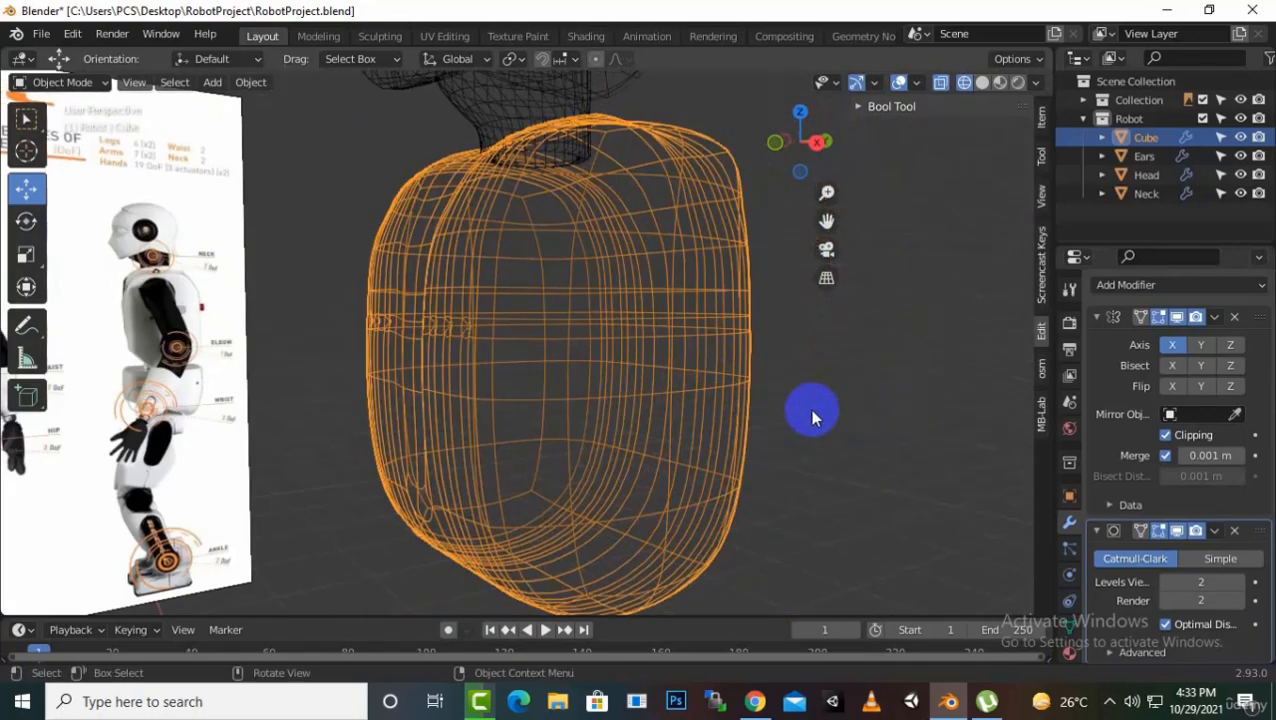
Step: In front wireframe view, add two vertical edge loops in edit mode through the shoulder section beneath the reference's black post
key(KP_1)
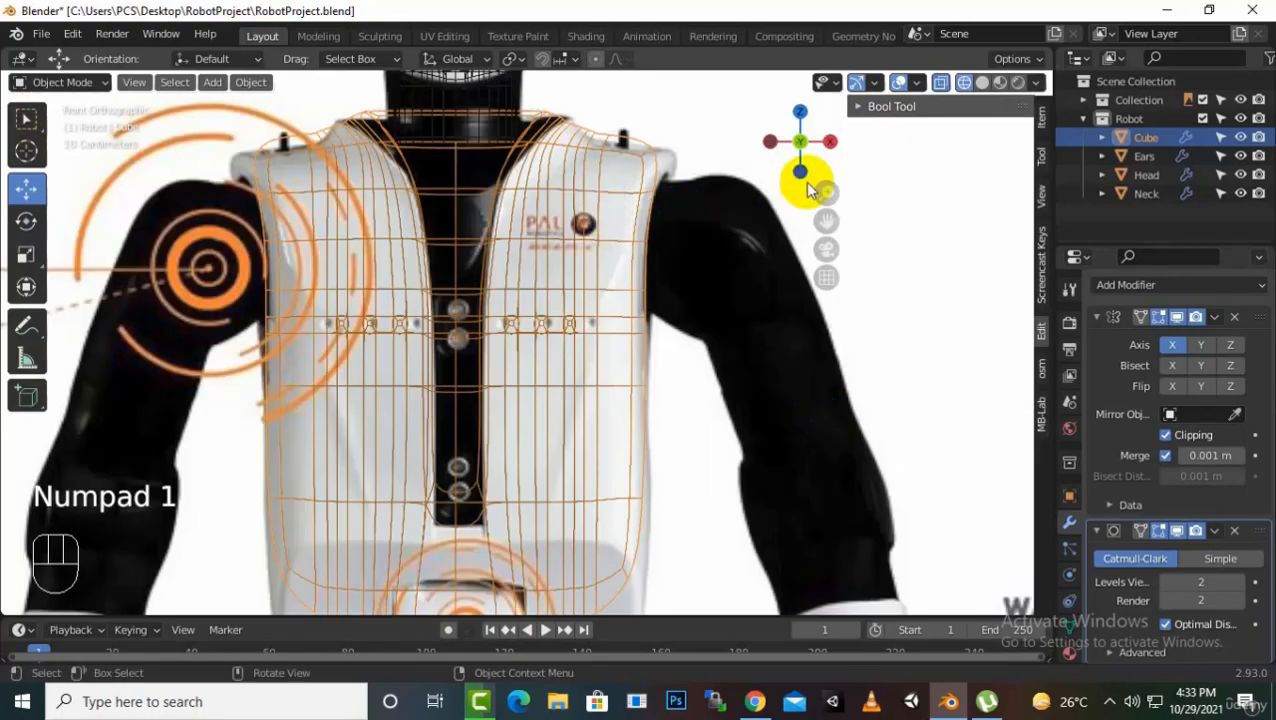
drag(835, 212, 665, 325)
key(ctrl)
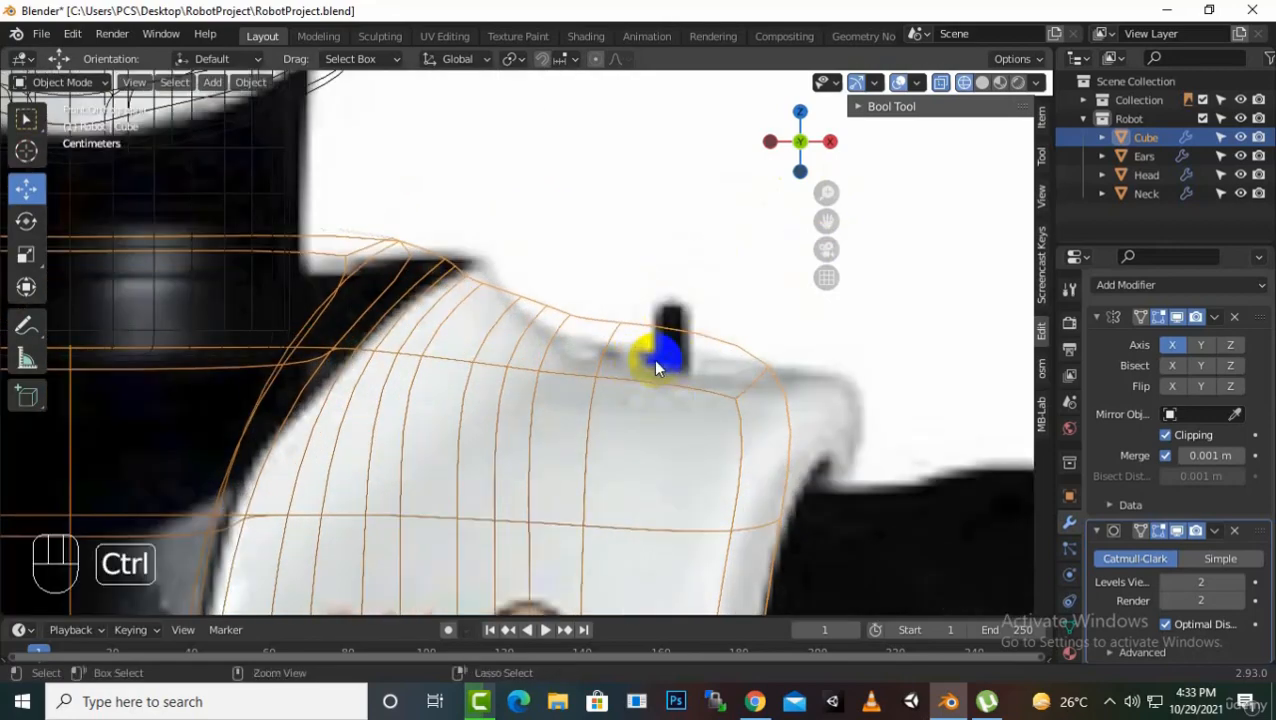
key(ctrl+r)
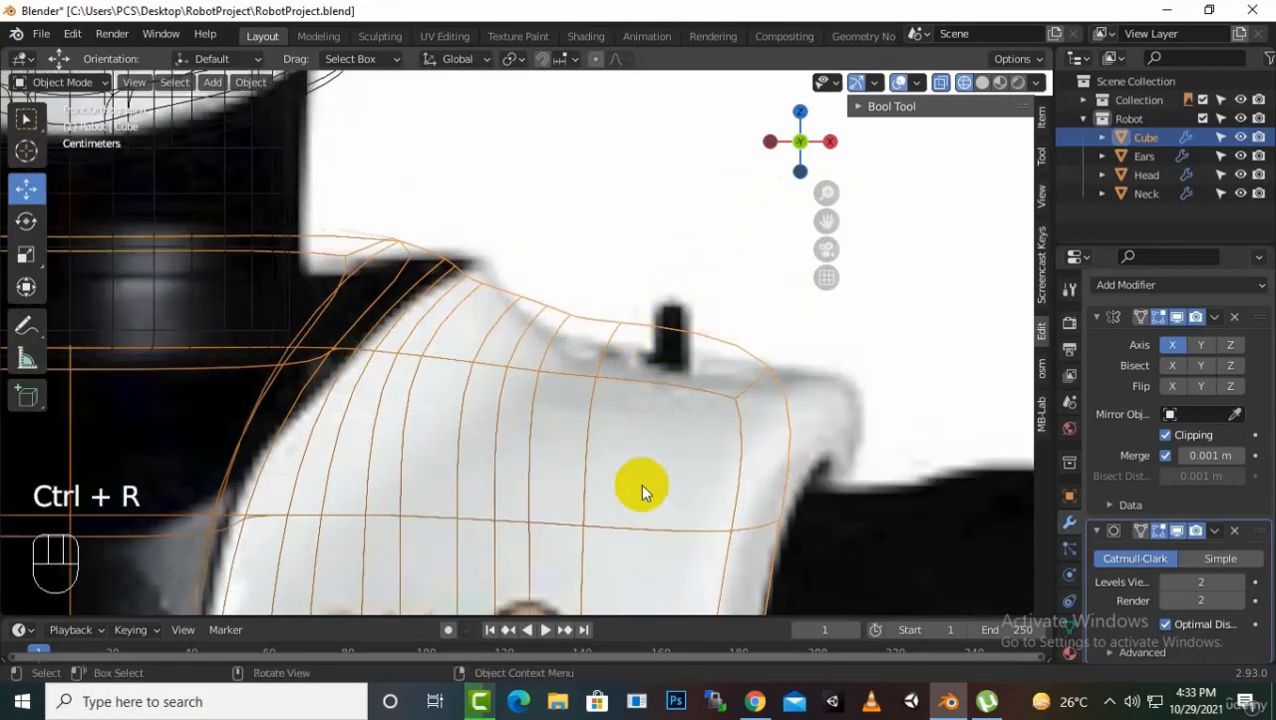
key(Tab)
key(ctrl)
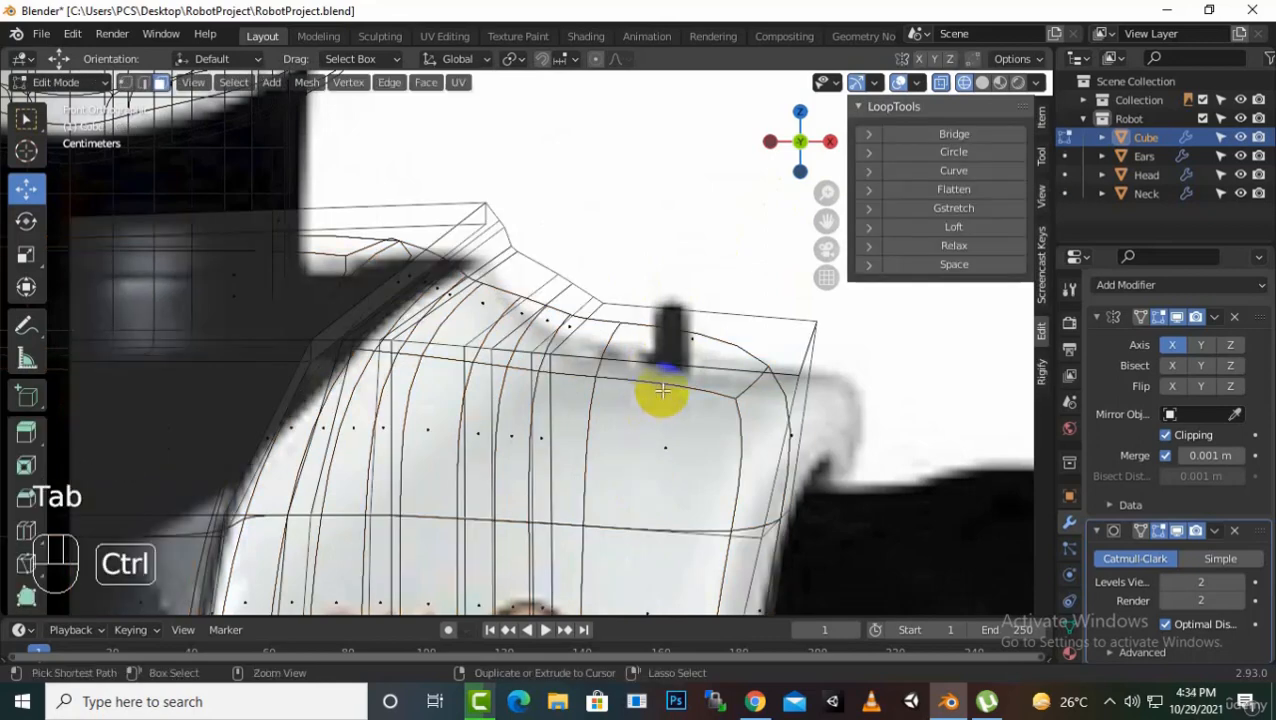
key(ctrl+r)
double_click(662, 390)
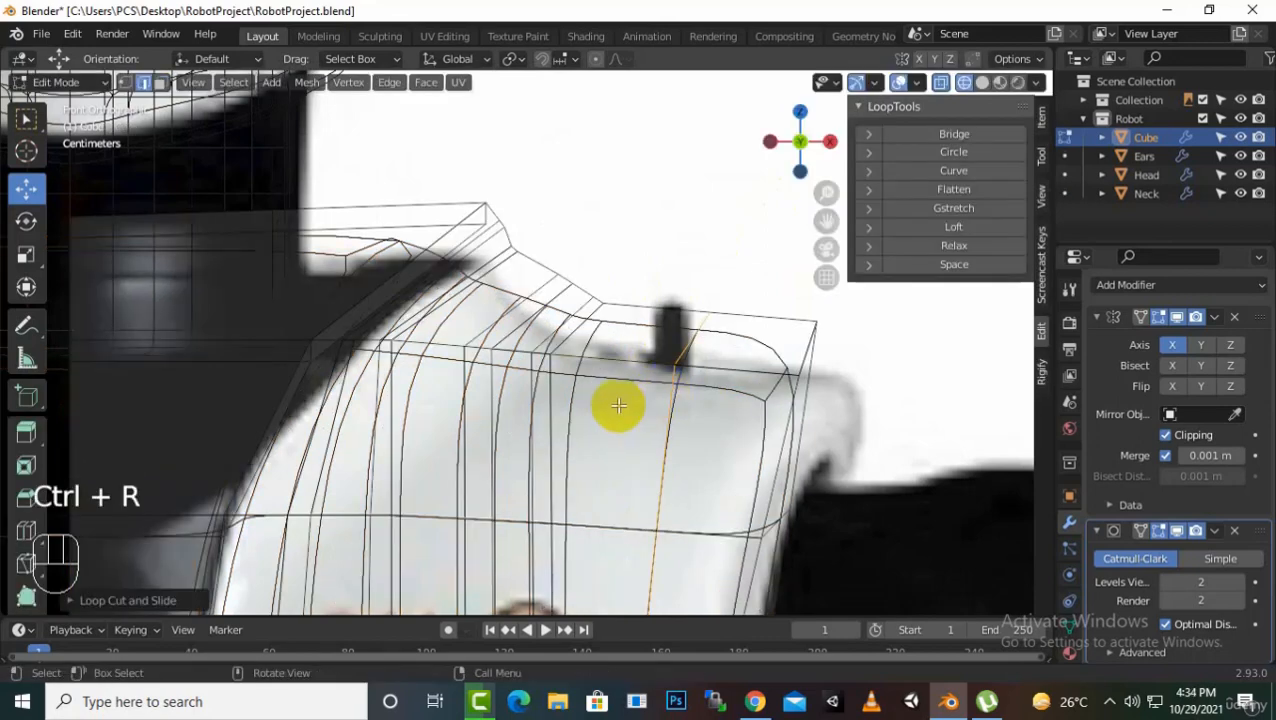
key(ctrl+r)
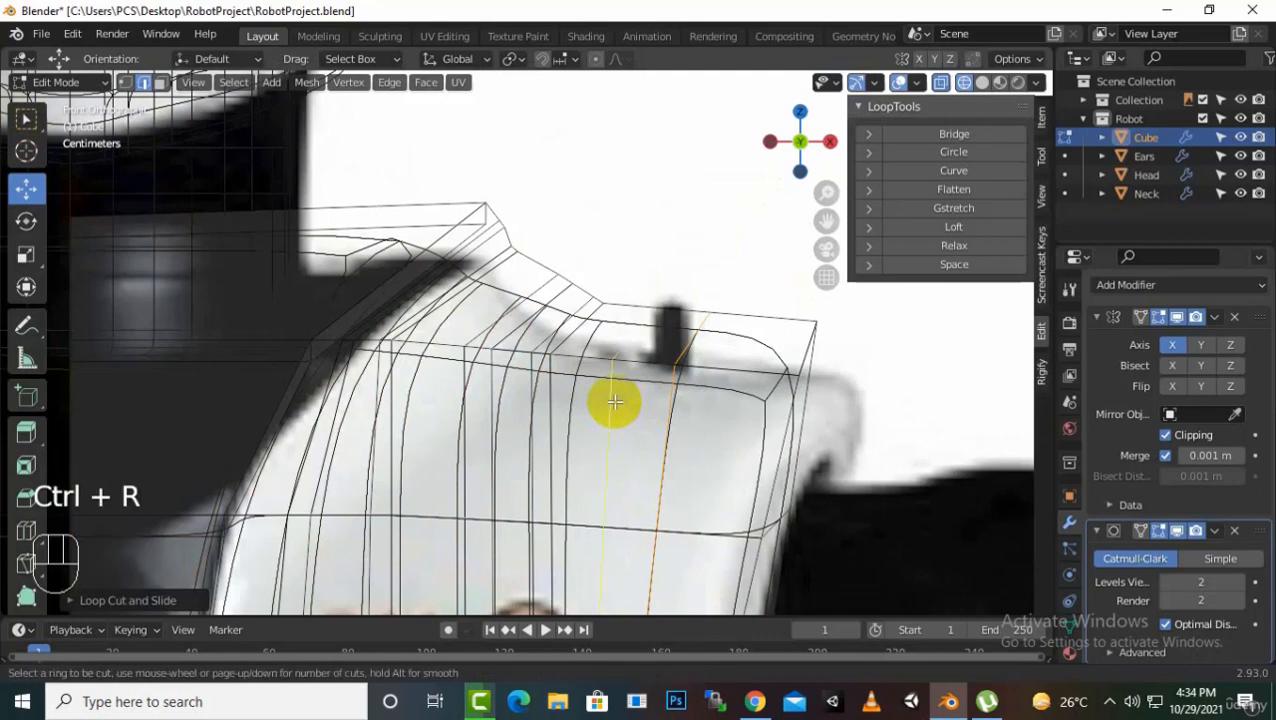
double_click(614, 401)
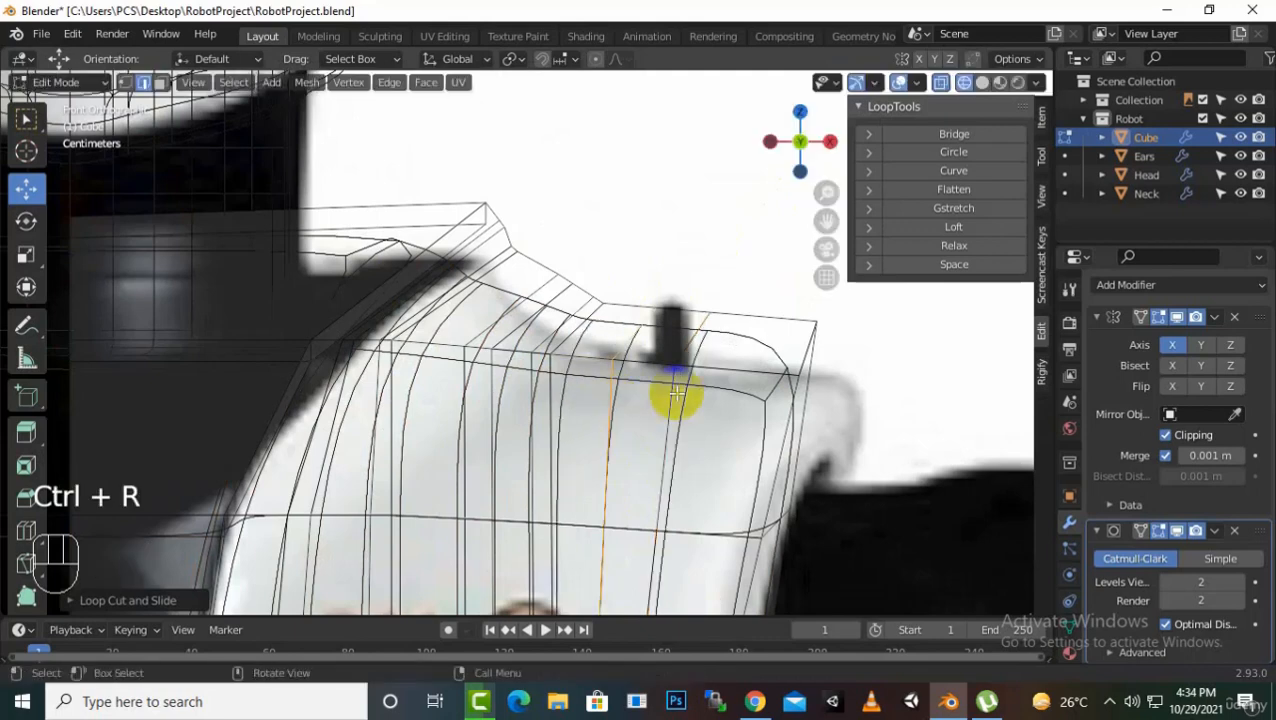
Step: Hide the Subdivision effect in edit mode and, in solid shading, add two closely spaced crosswise edge loops over the shoulder beside the existing edge
click(984, 83)
click(1141, 531)
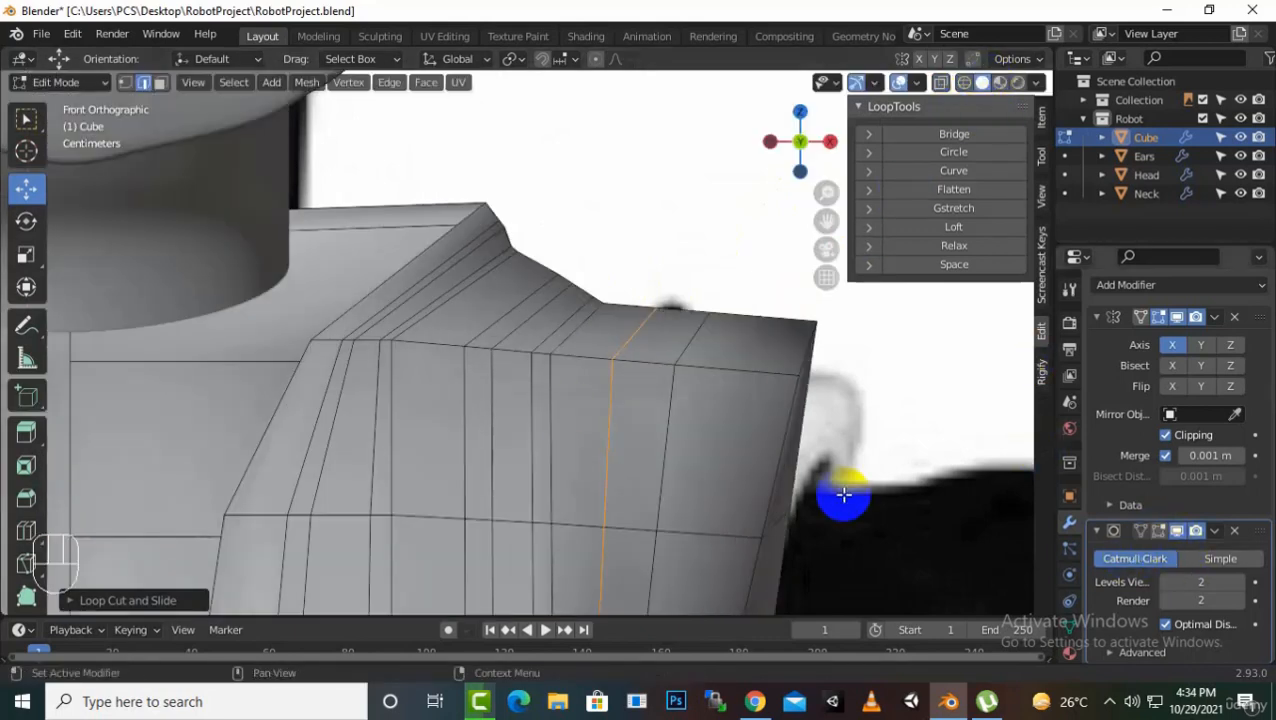
middle_drag(844, 494, 516, 418)
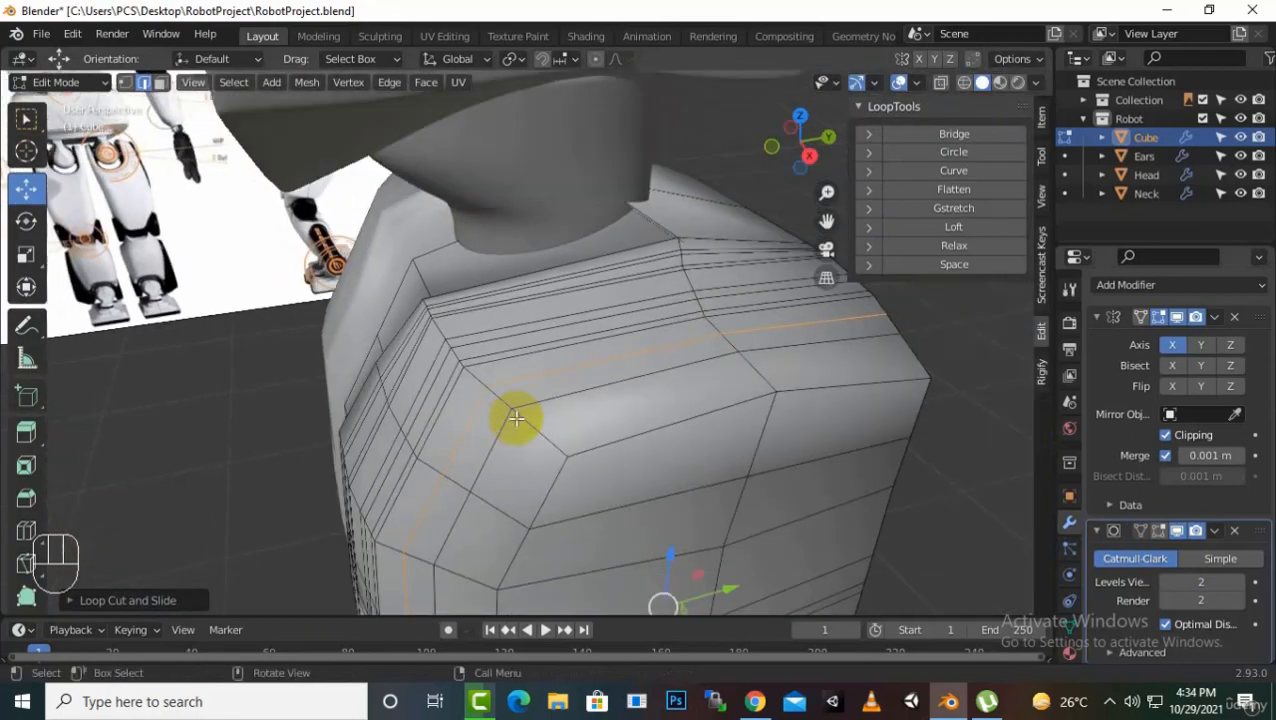
key(ctrl)
key(ctrl+r)
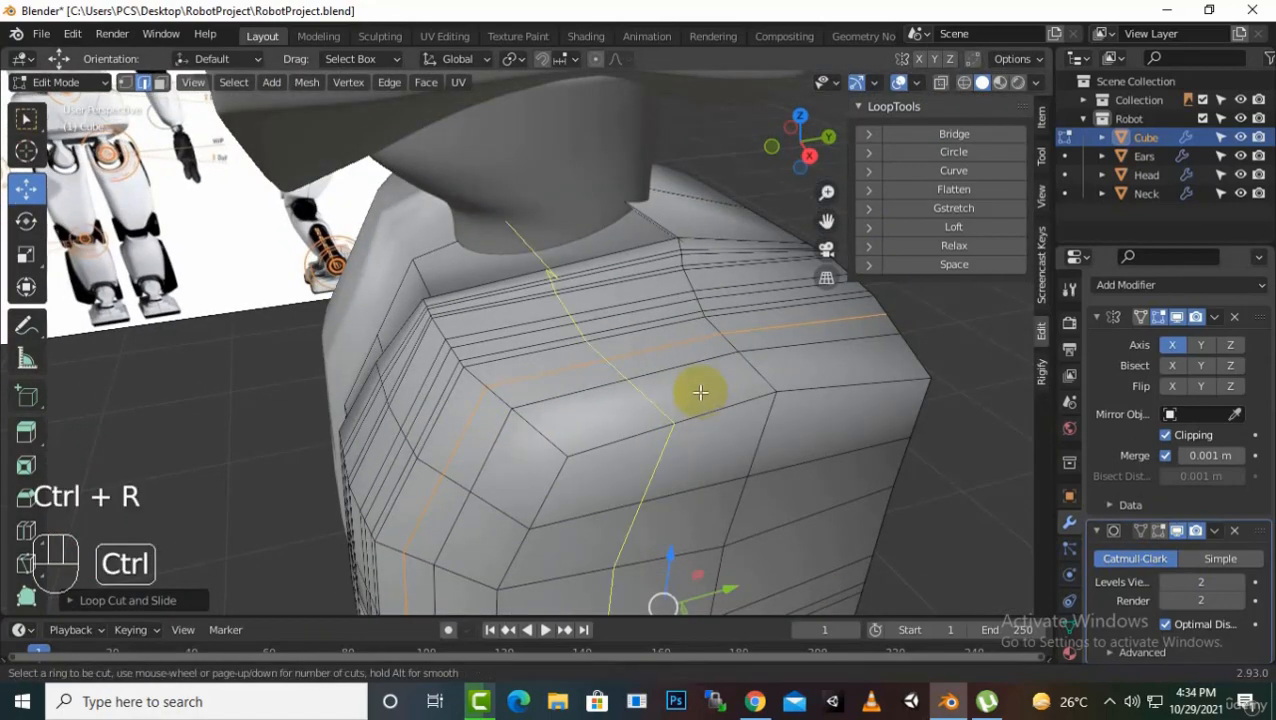
click(700, 392)
click(766, 386)
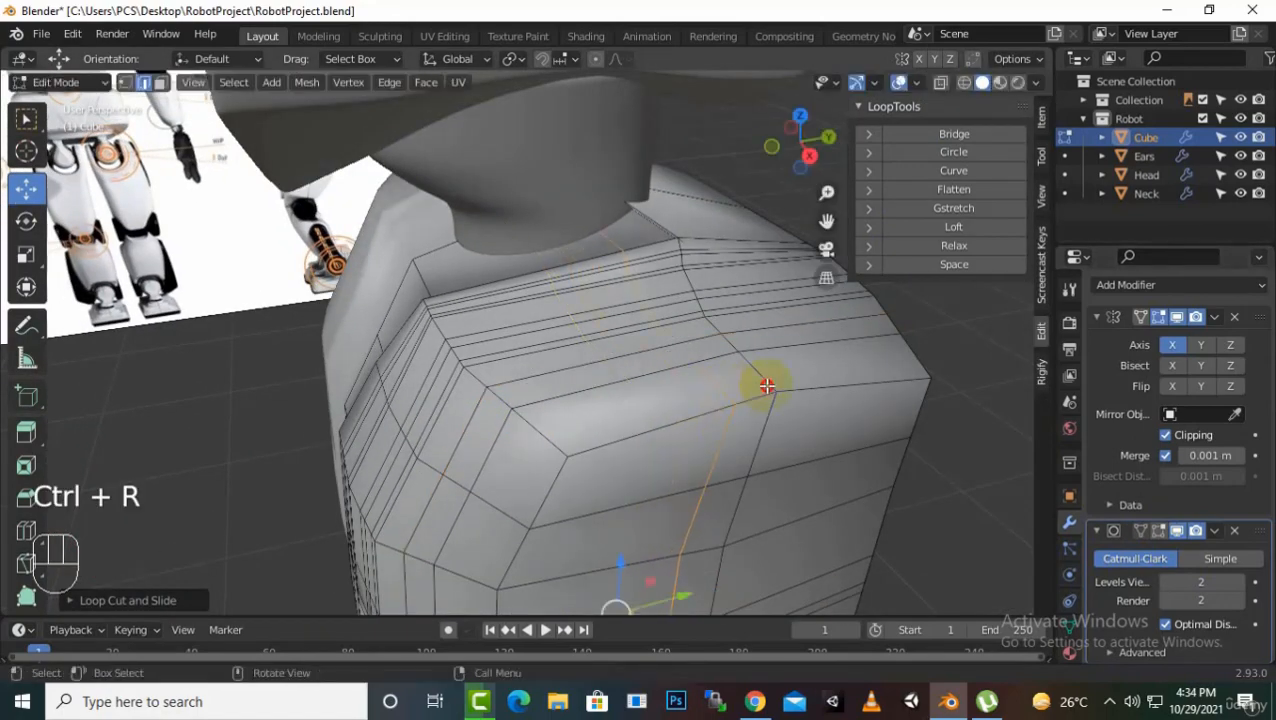
click(716, 352)
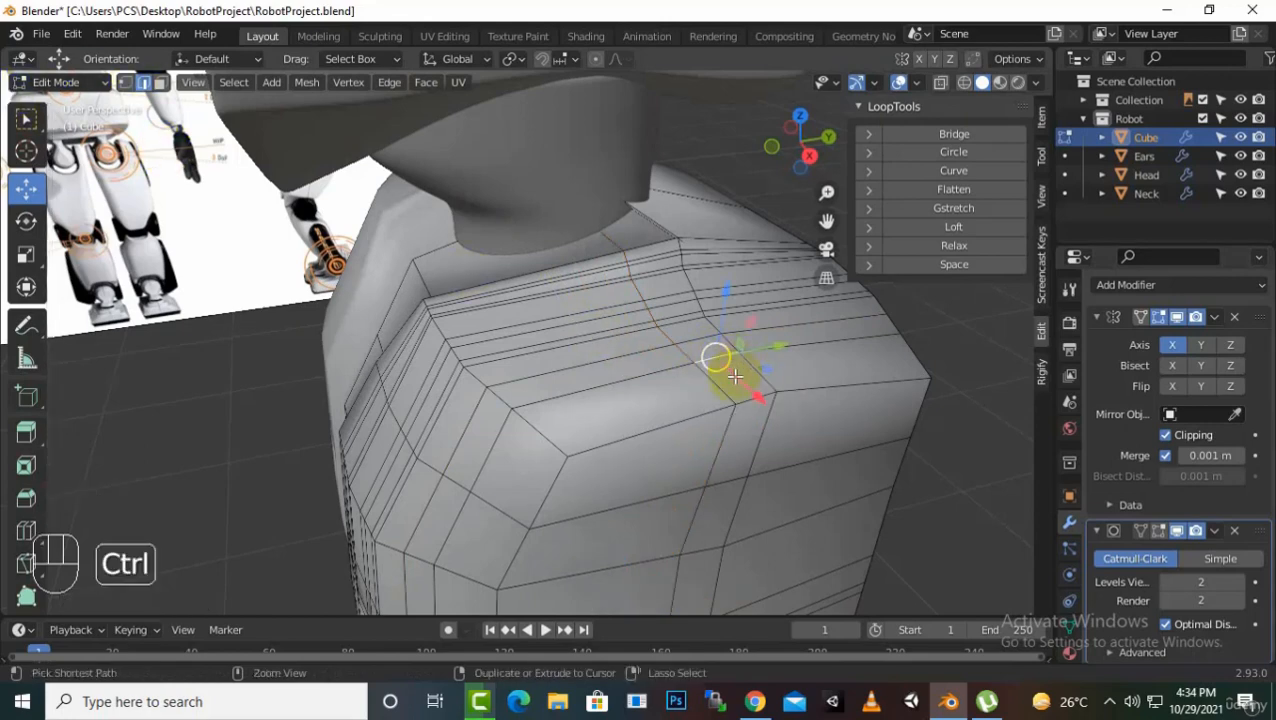
key(ctrl+r)
click(745, 403)
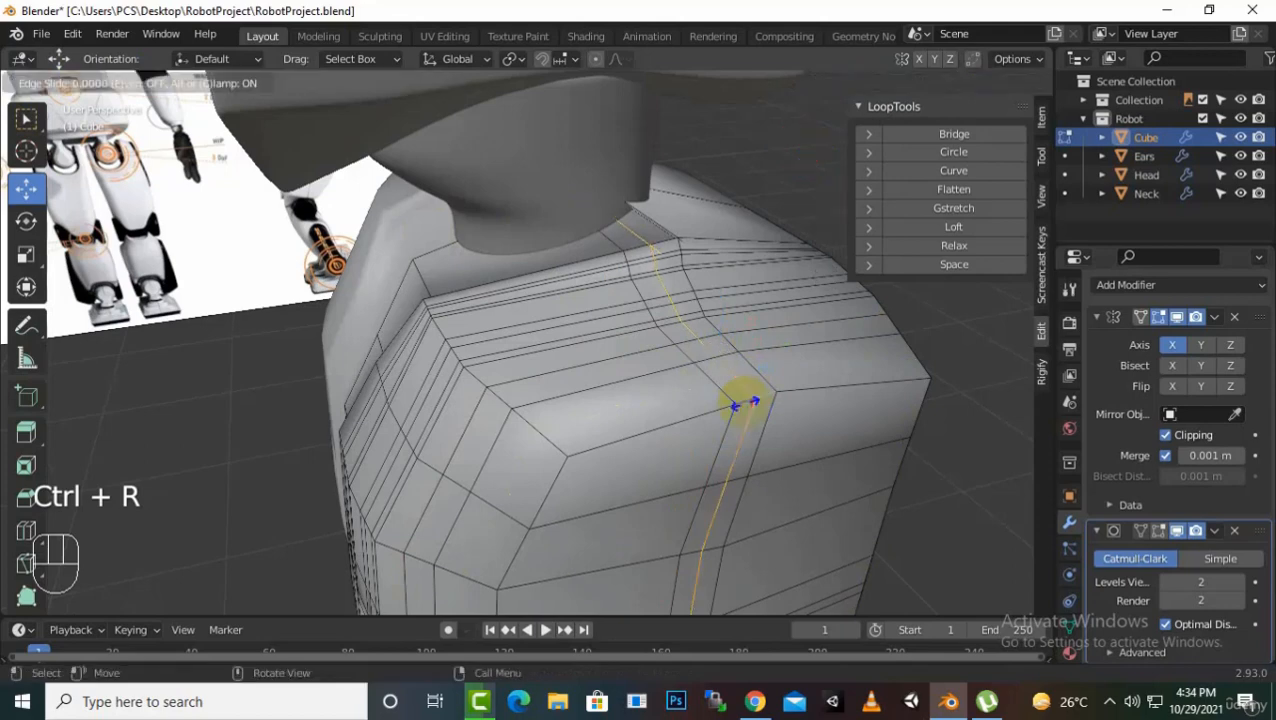
click(762, 433)
Step: In vertex mode, delete the middle vertex where the new shoulder edge loops cross to open a hole beside the collar
middle_drag(830, 375, 737, 395)
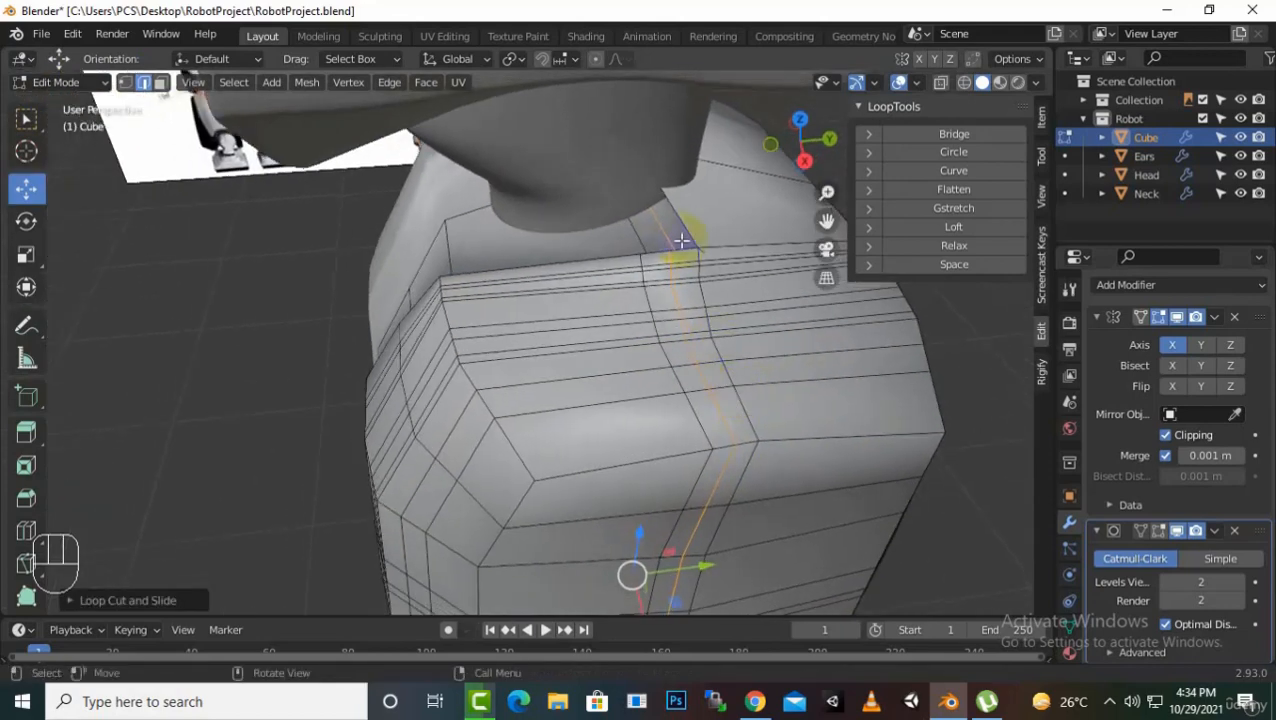
click(125, 82)
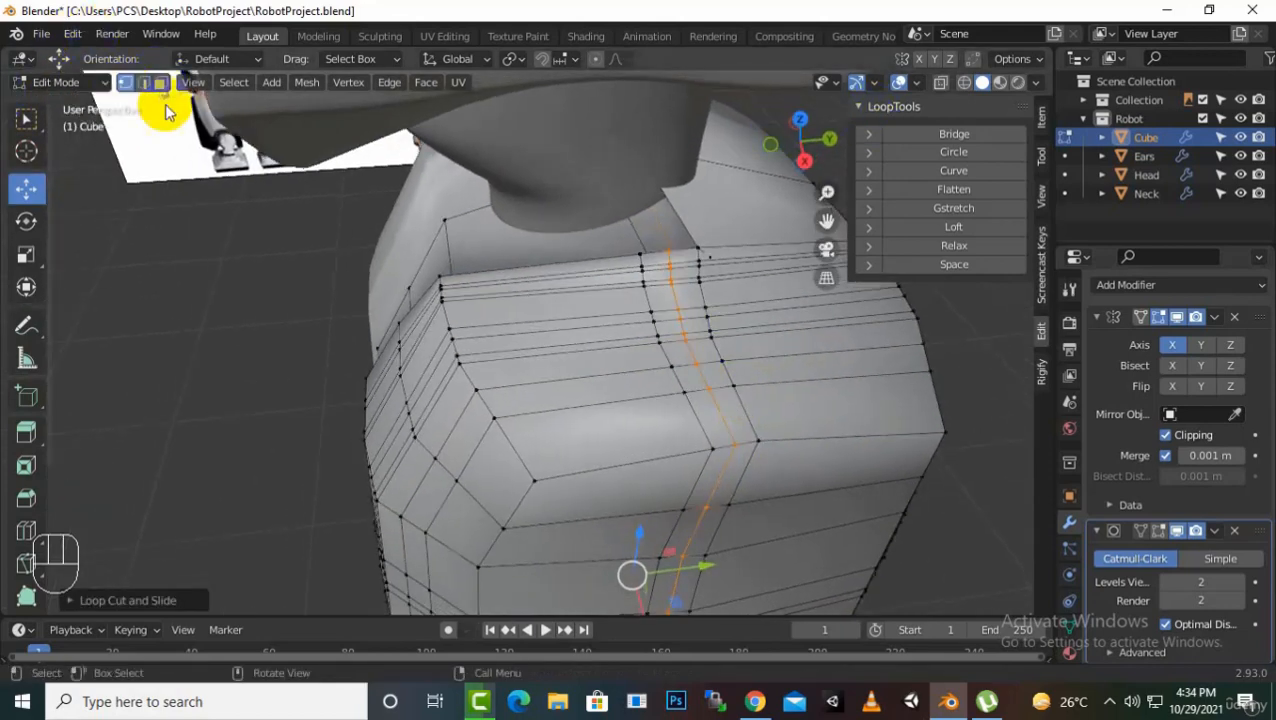
click(708, 367)
key(x)
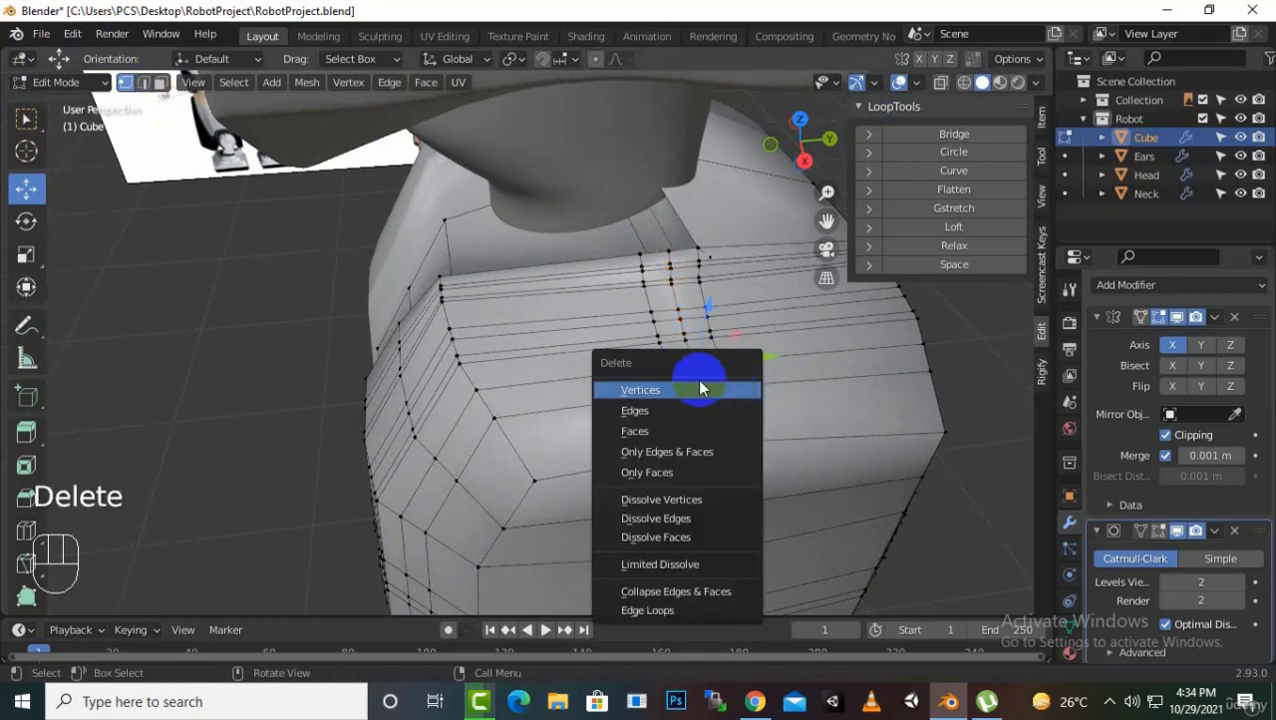
click(692, 388)
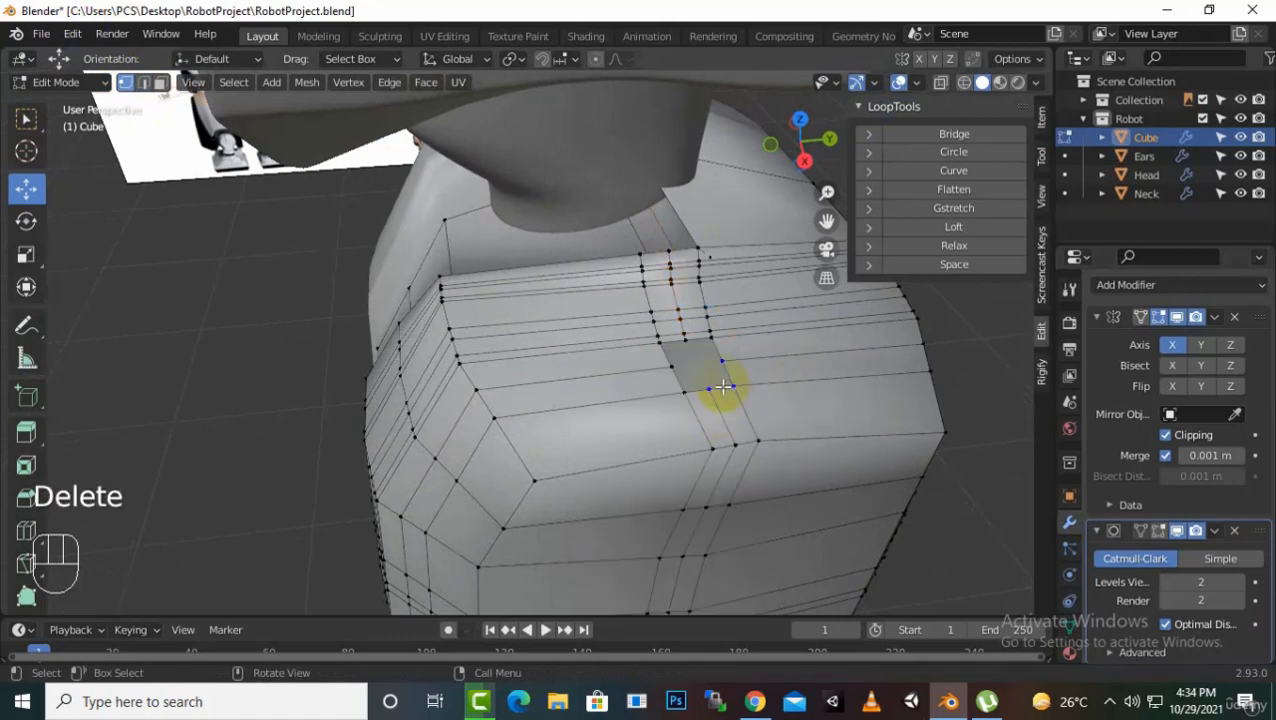
Step: Select the hole's border loop, round it with LoopTools Circle and scale it down slightly
alt+click(722, 386)
click(954, 151)
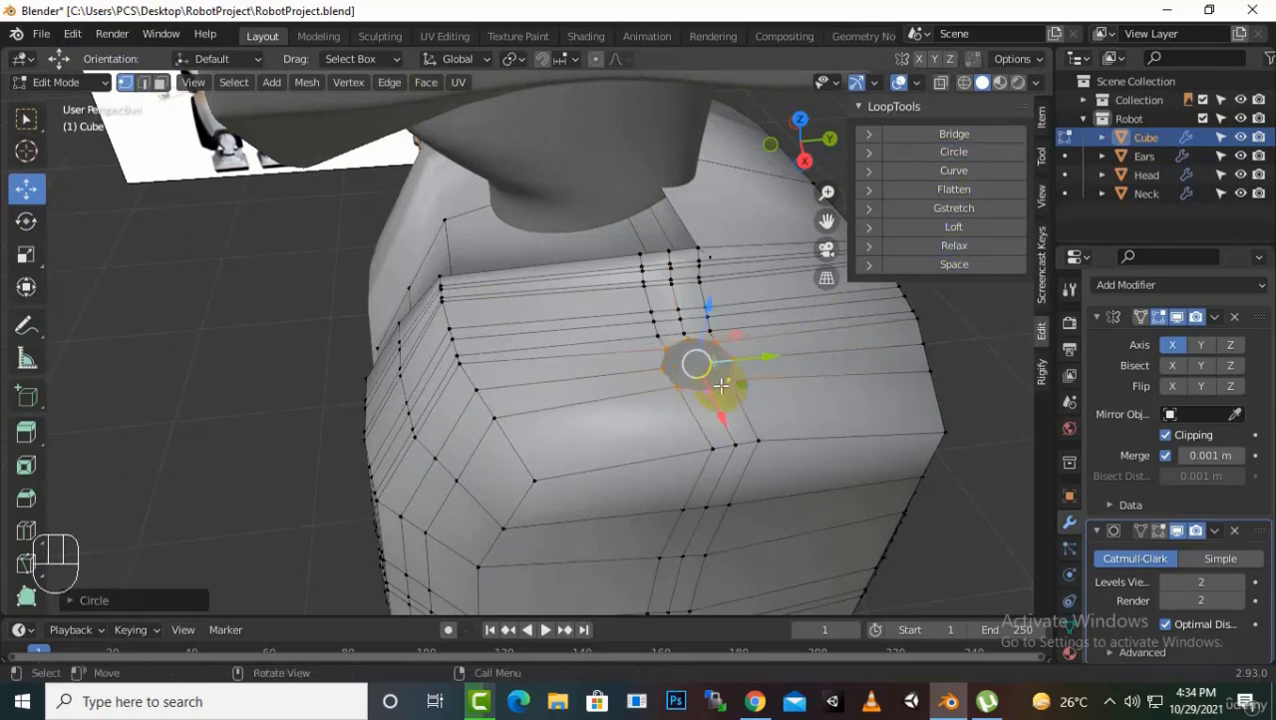
key(s)
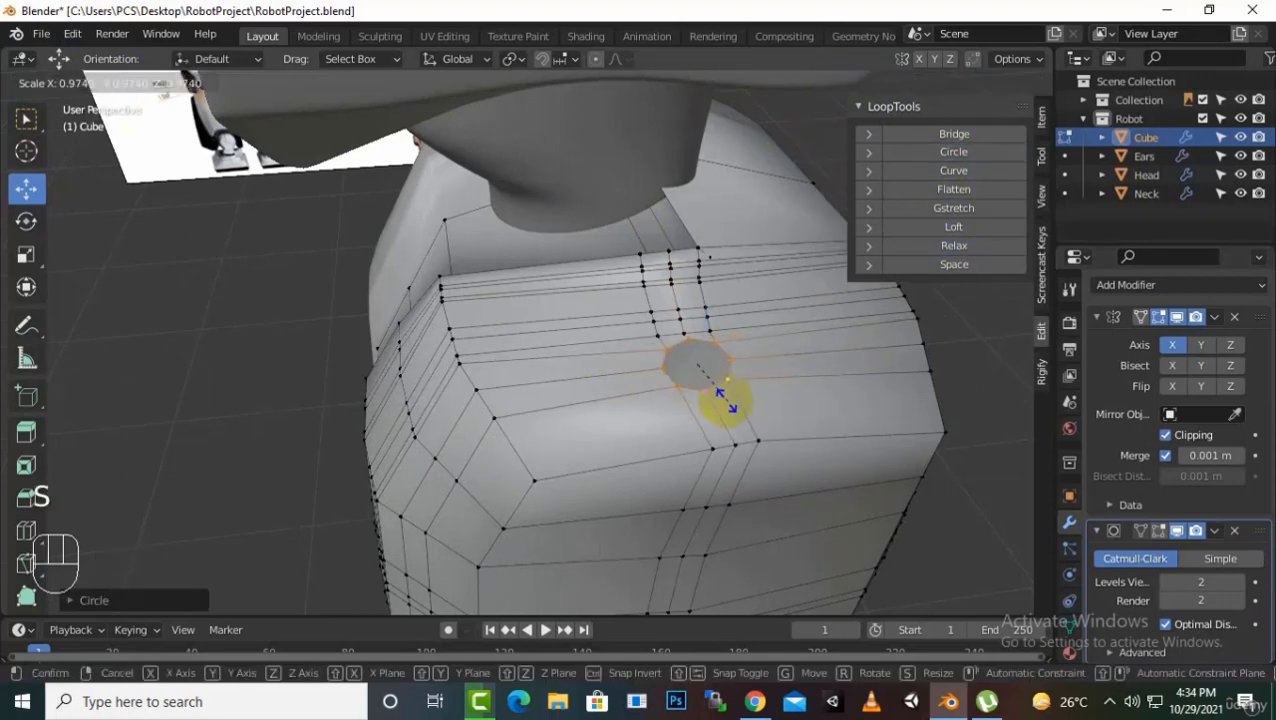
click(724, 400)
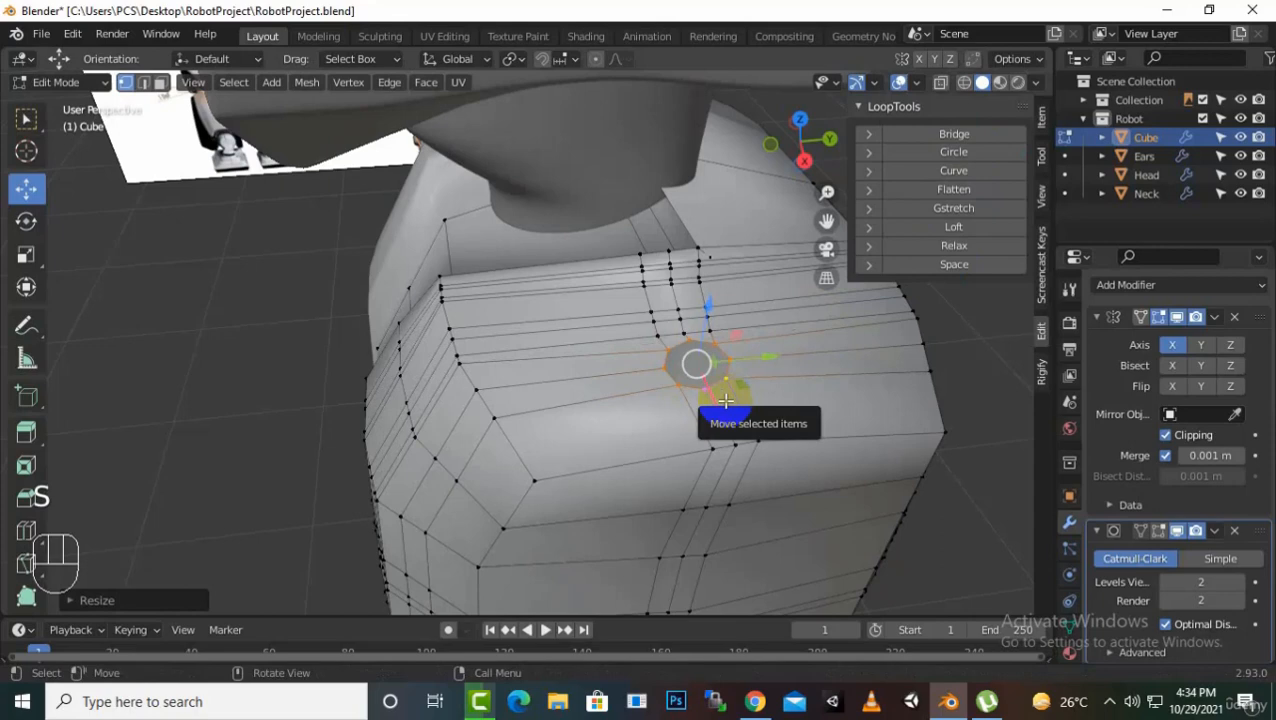
Step: Extrude the circular border upward along Z by 0.1 m to form the shoulder post
key(e)
key(z)
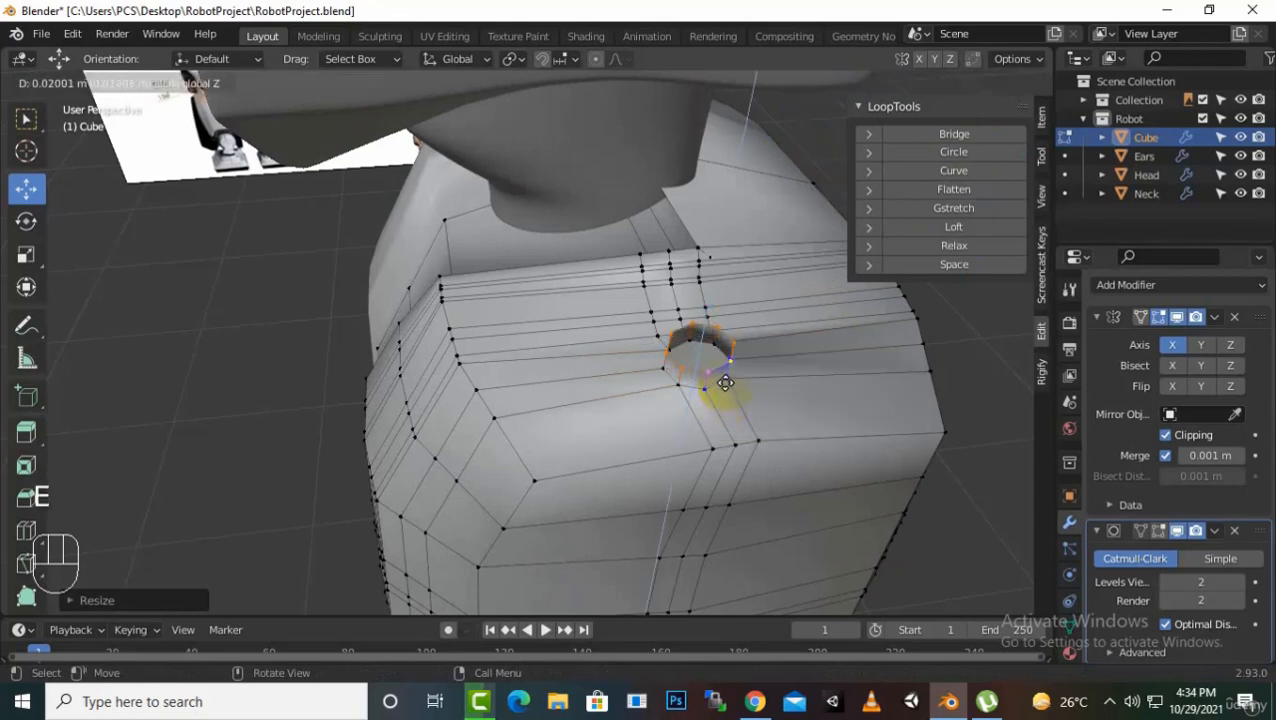
key(ctrl)
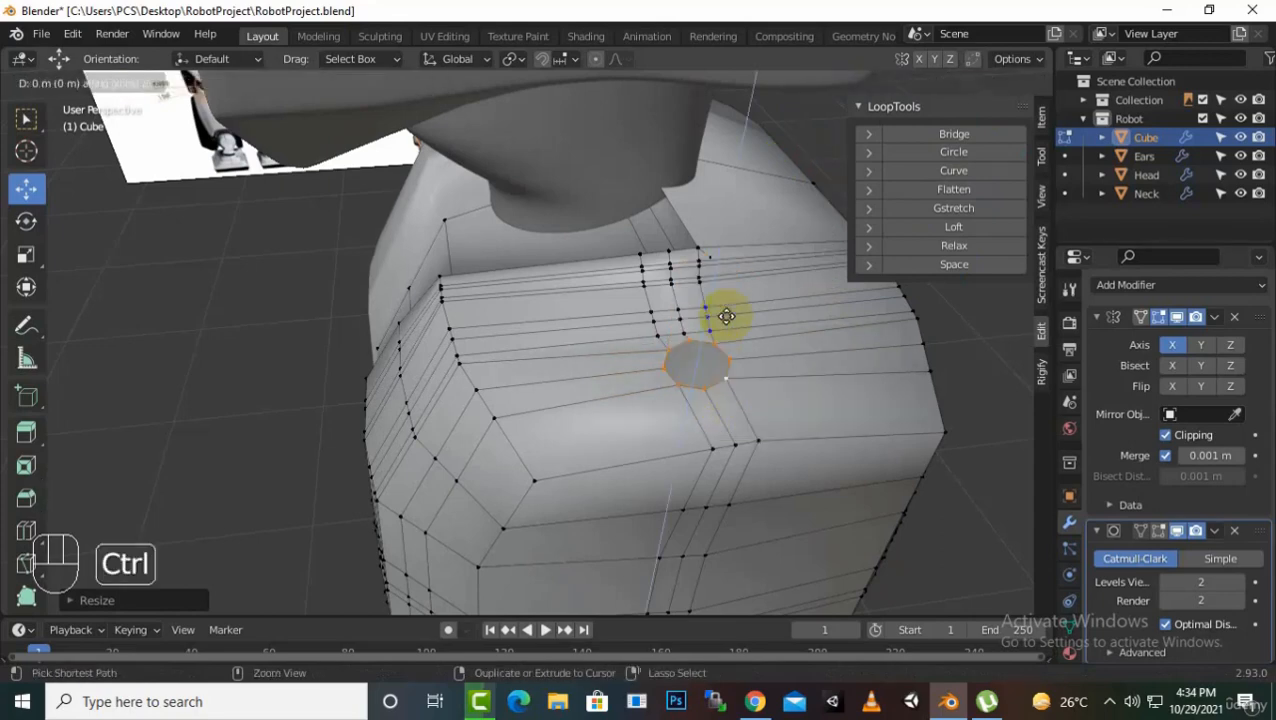
key(shift)
key(ctrl)
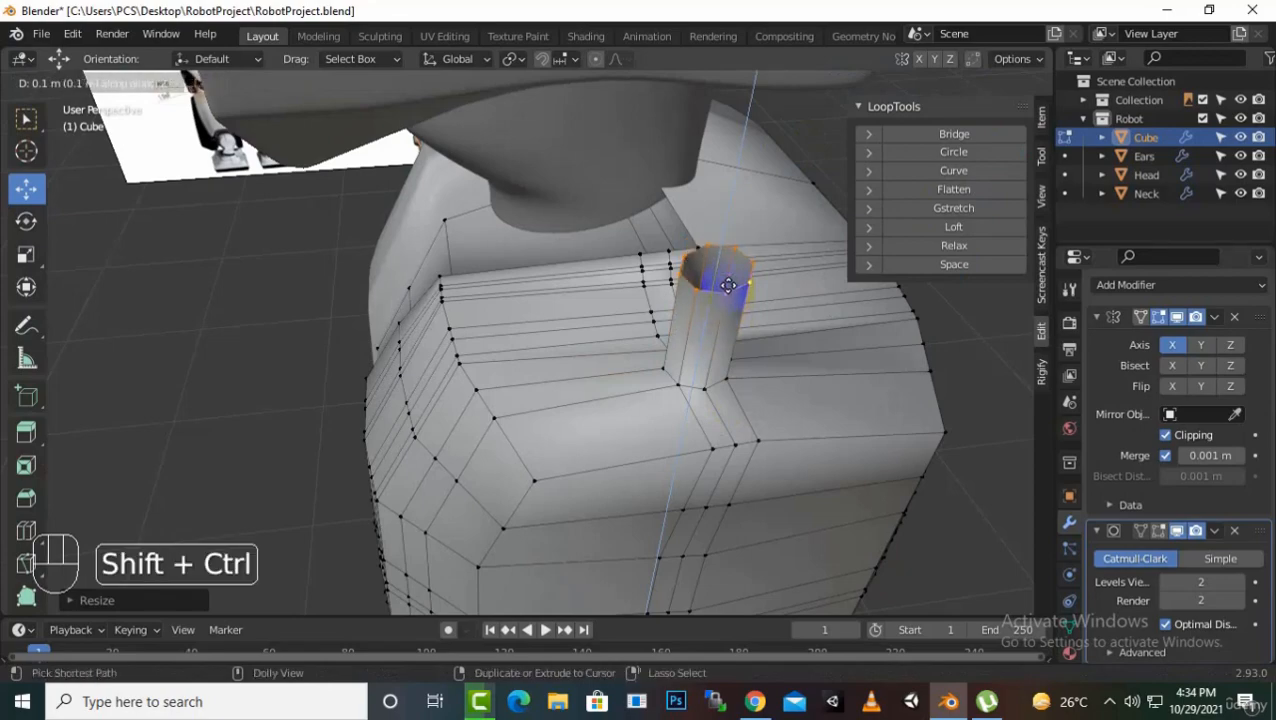
click(728, 289)
mouse_move(728, 289)
middle_down()
mouse_move(849, 393)
mouse_move(964, 323)
mouse_move(954, 336)
mouse_move(846, 350)
mouse_move(722, 308)
middle_up()
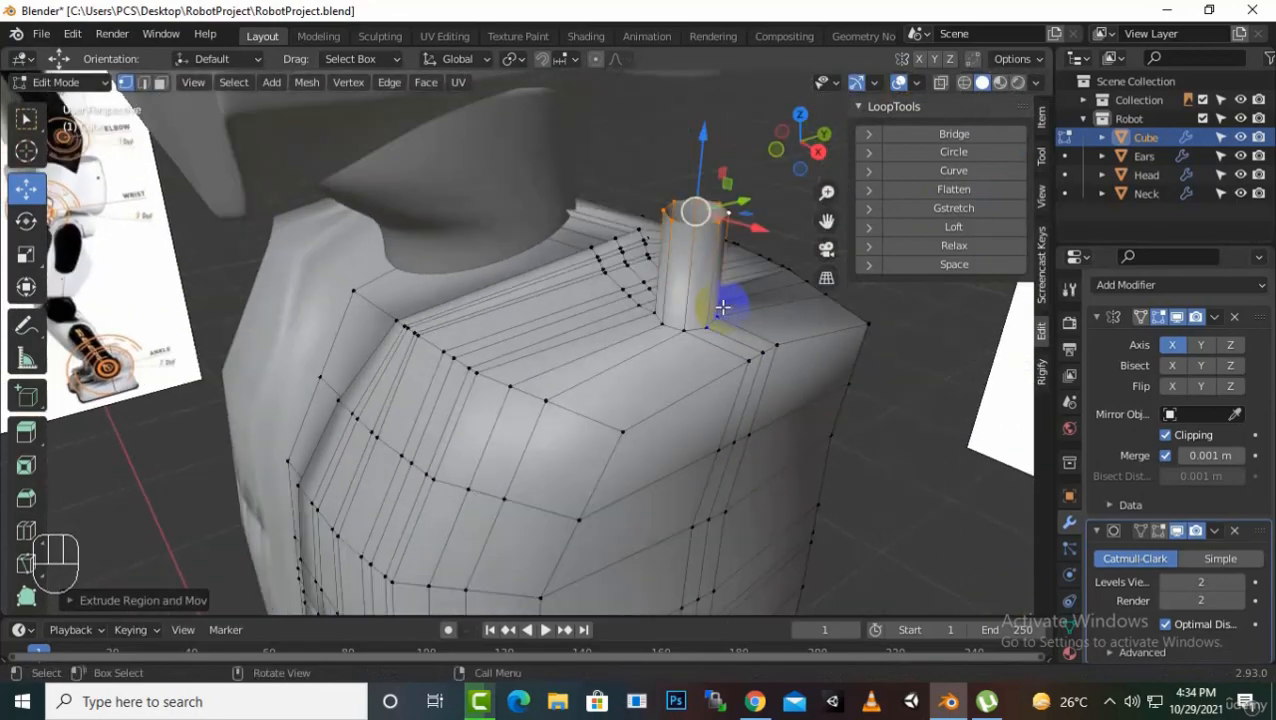
Step: Taper the post's upper rim, extrude it inward and slightly upward as a smaller ring, and fill the opening
key(s)
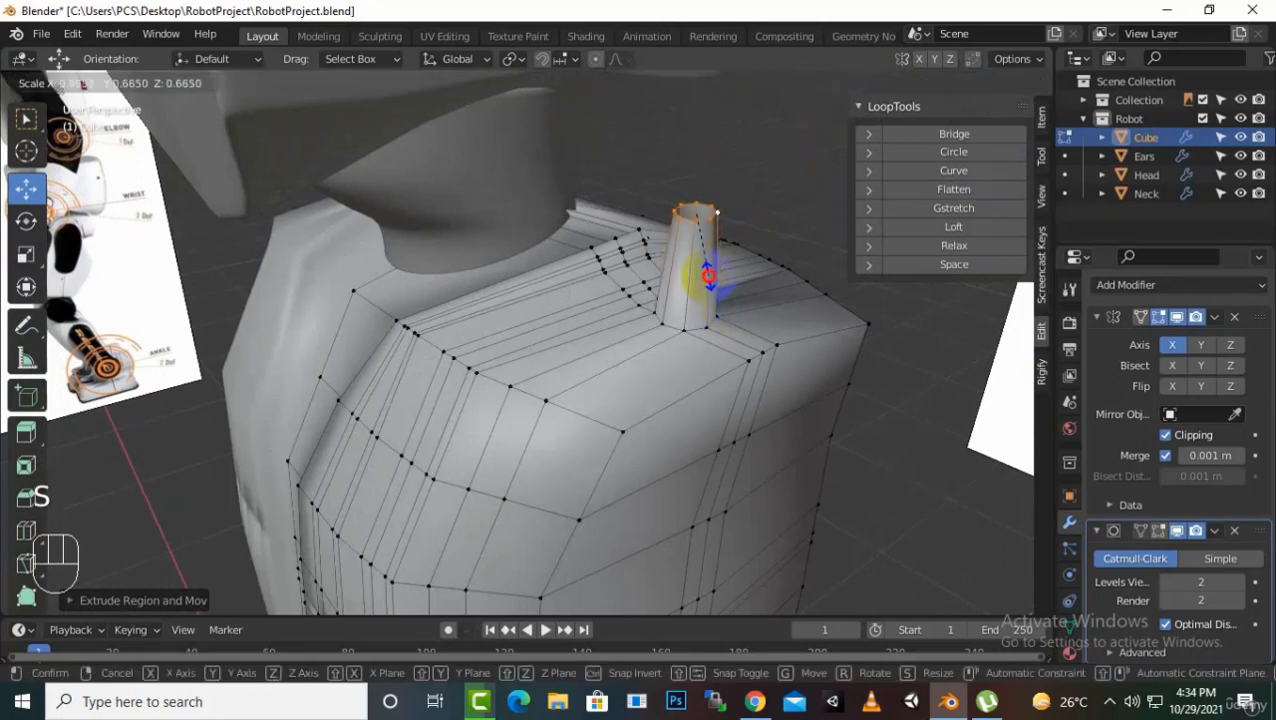
click(708, 277)
key(e)
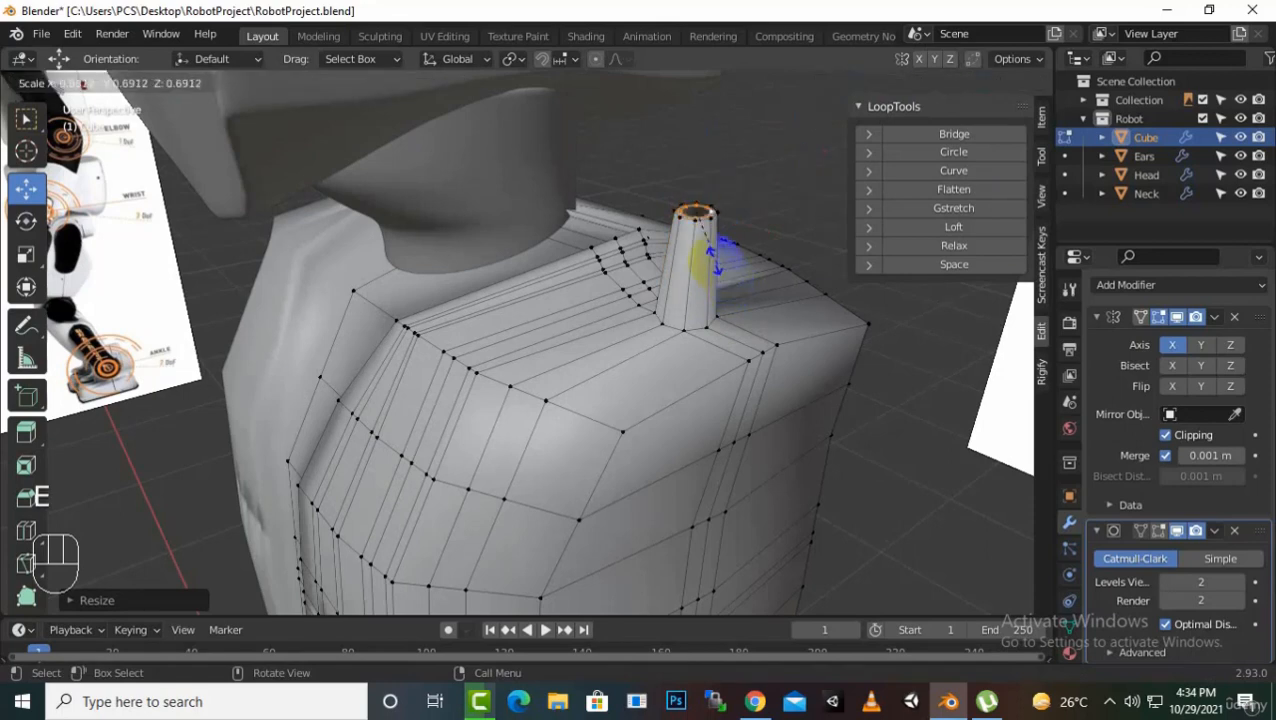
click(706, 245)
drag(706, 144, 706, 125)
key(f)
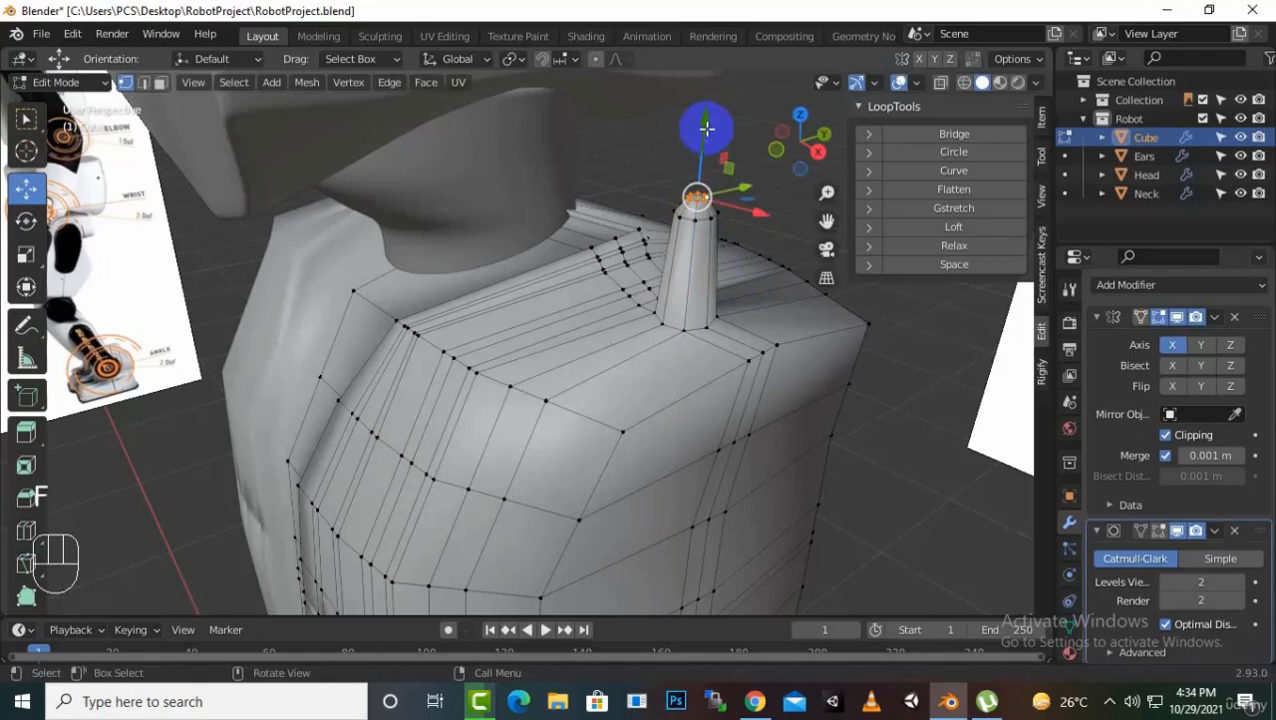
Step: Add an edge loop close to the post's base and show the Subdivision effect in edit mode again
key(ctrl+r)
click(689, 320)
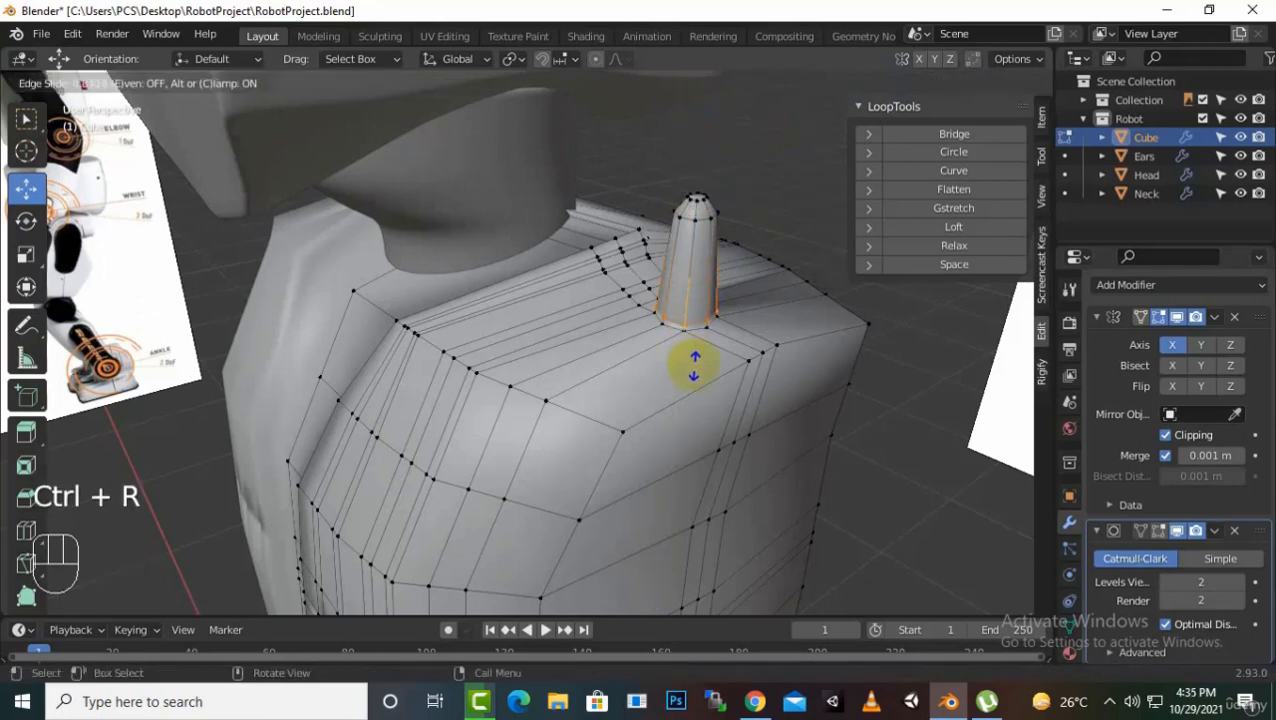
click(694, 366)
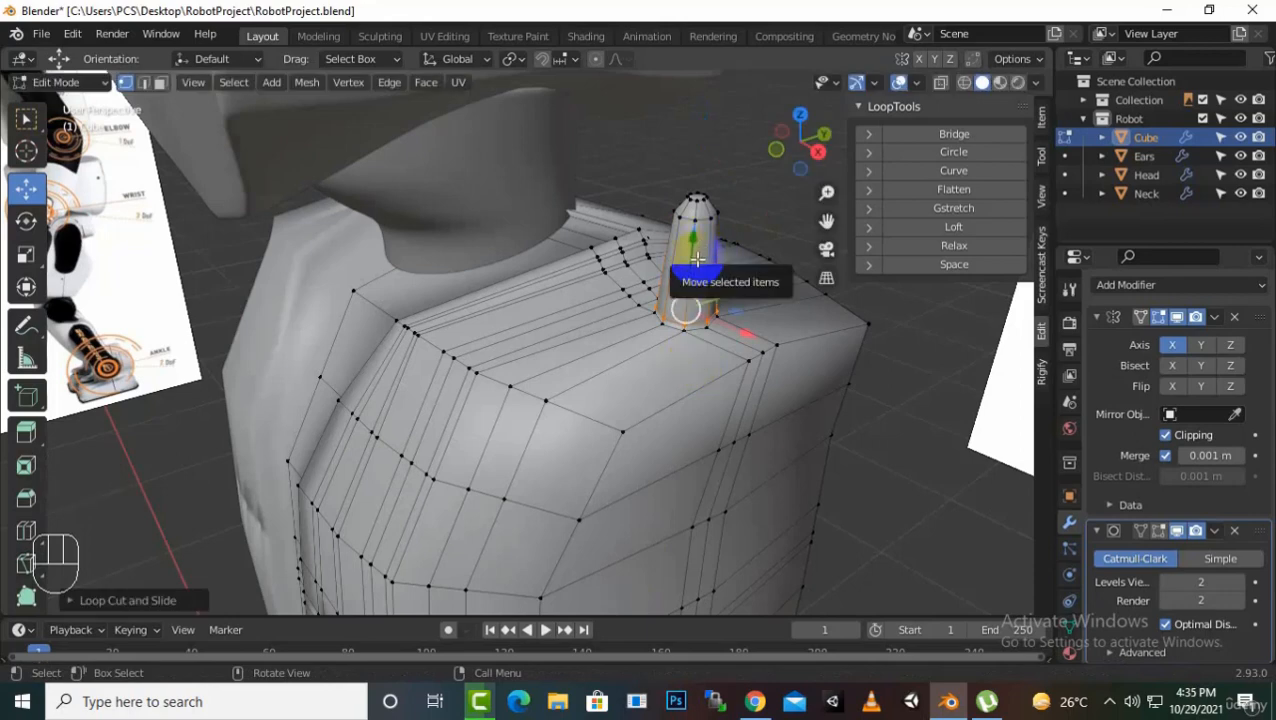
click(1156, 531)
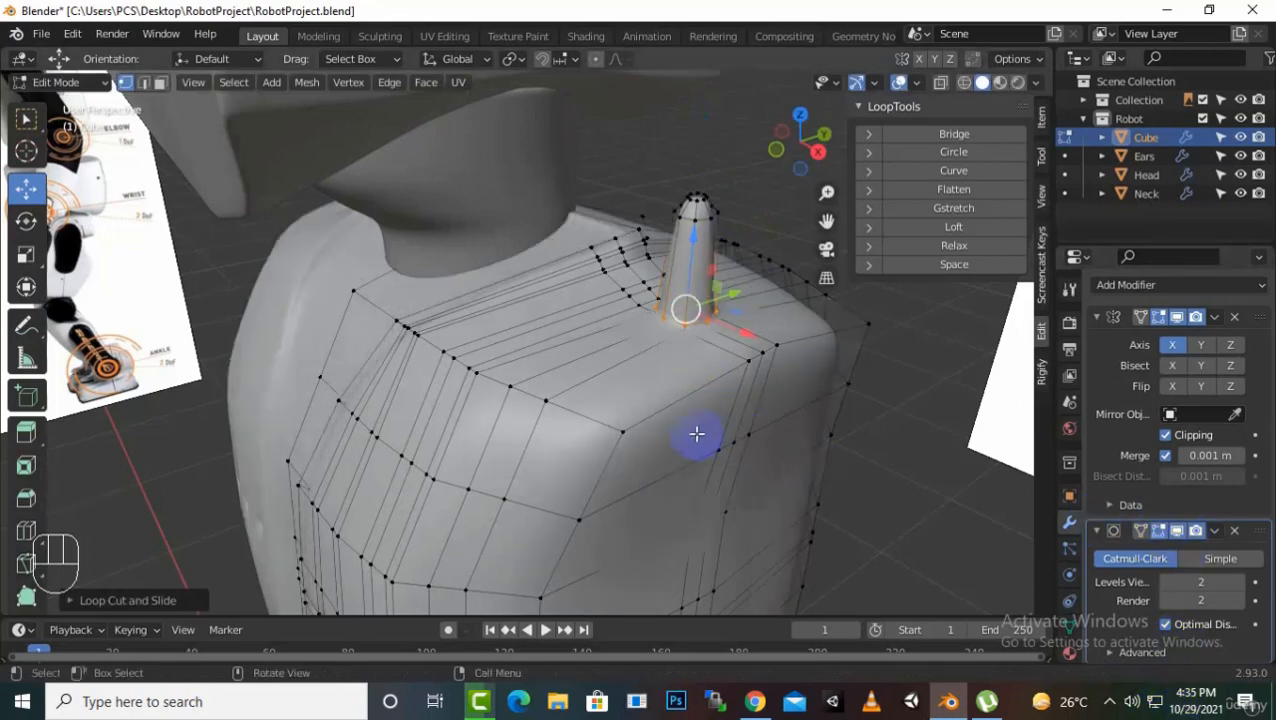
Step: Examine the torso with its shoulder posts against the reference in object mode, and inspect its lower end in edit mode
key(Tab)
scroll(688, 424, down, 5)
middle_drag(561, 513, 712, 470)
scroll(710, 460, down, 5)
scroll(715, 468, up, 3)
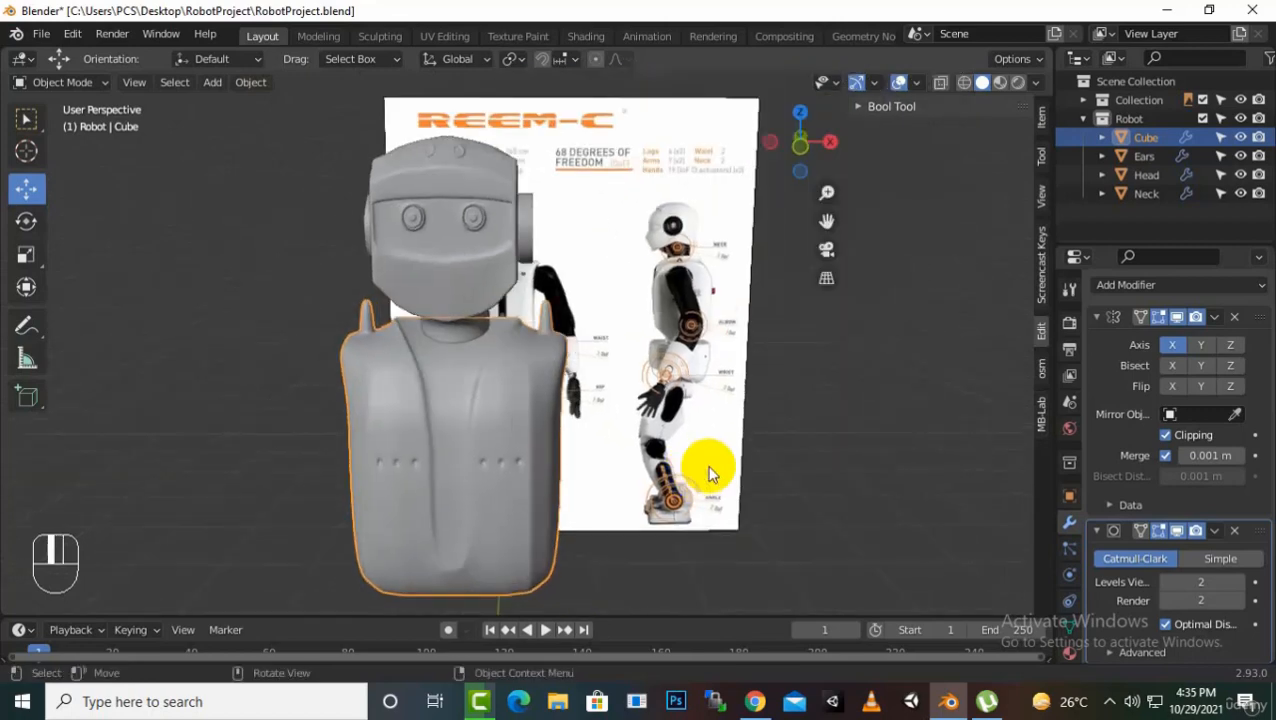
key(Tab)
middle_drag(735, 533, 737, 527)
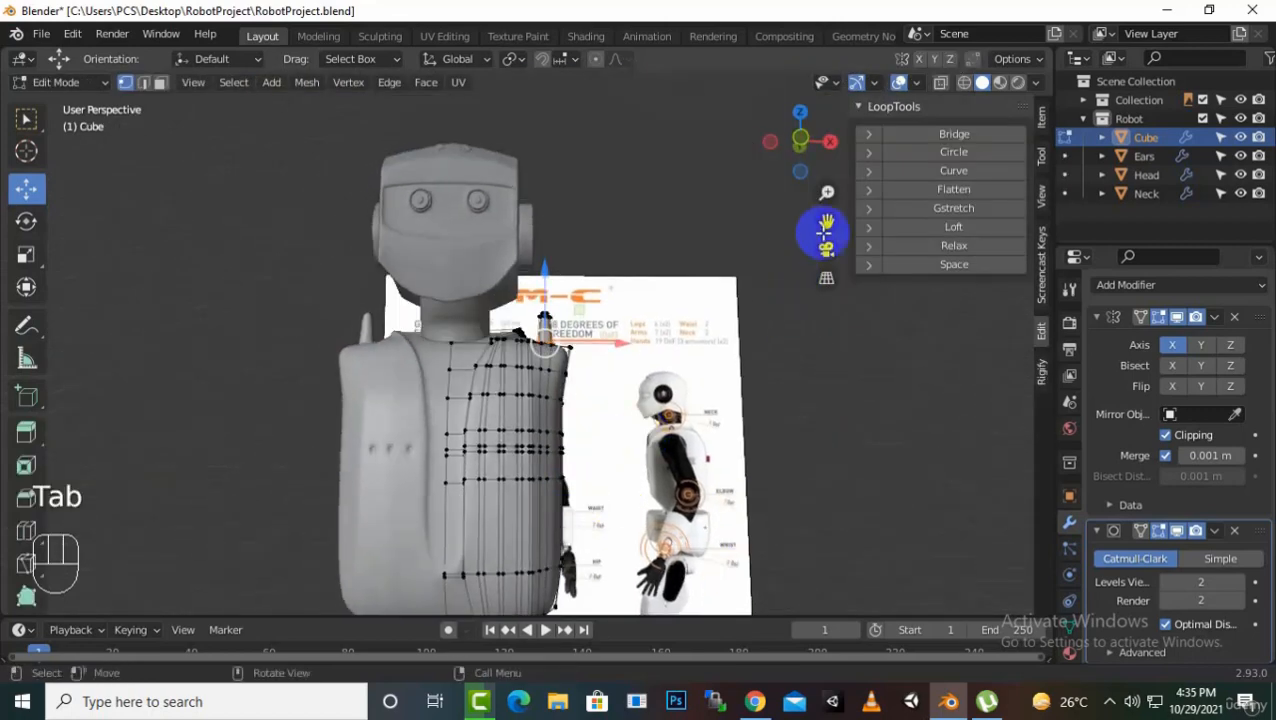
mouse_move(826, 220)
mouse_down()
mouse_move(846, 134)
mouse_move(824, 218)
mouse_up()
middle_drag(447, 427, 578, 380)
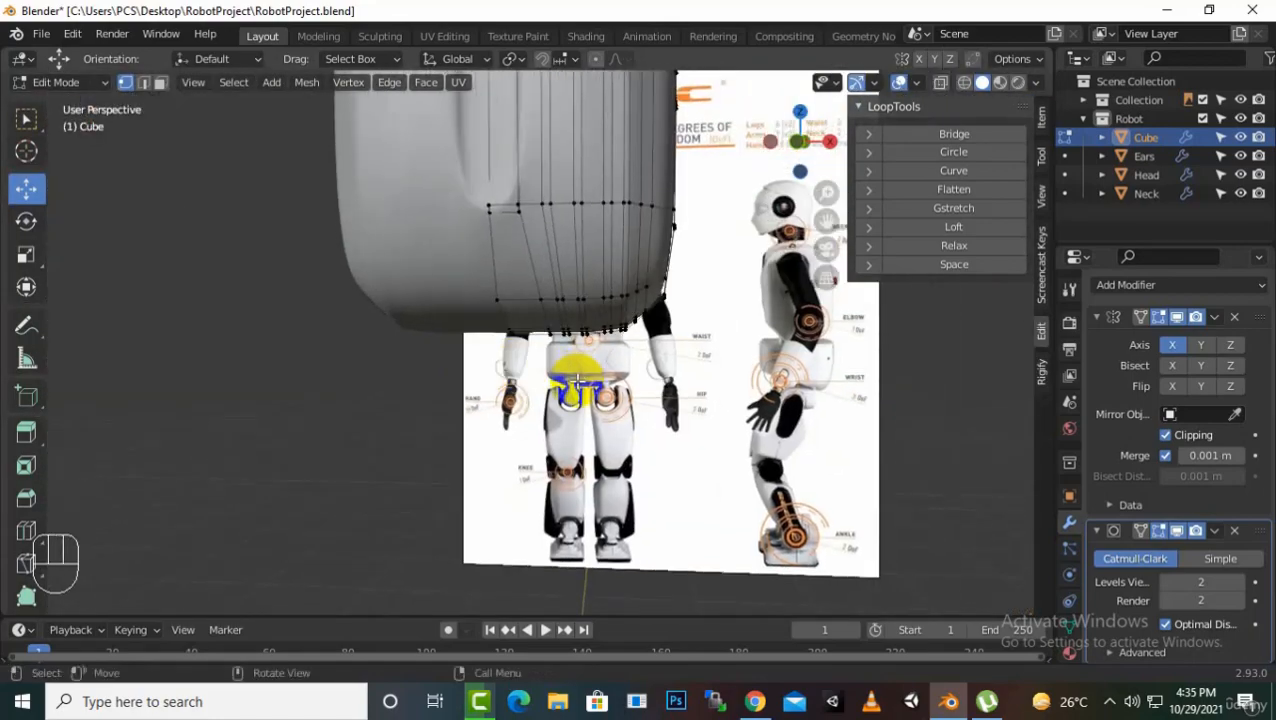
Step: In front wireframe view with Subdivision hidden in edit mode, select the torso's lower centre vertices over the waist joint and check them in solid shading
key(KP_1)
click(964, 84)
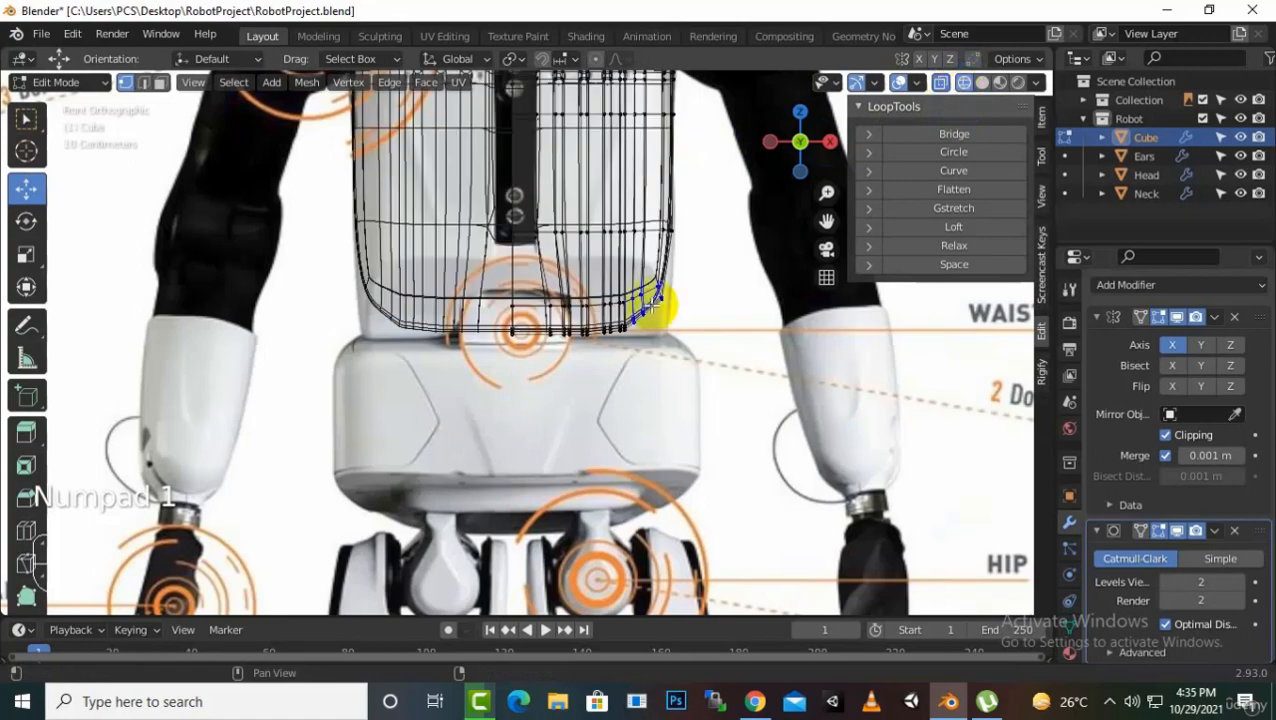
scroll(547, 370, up, 3)
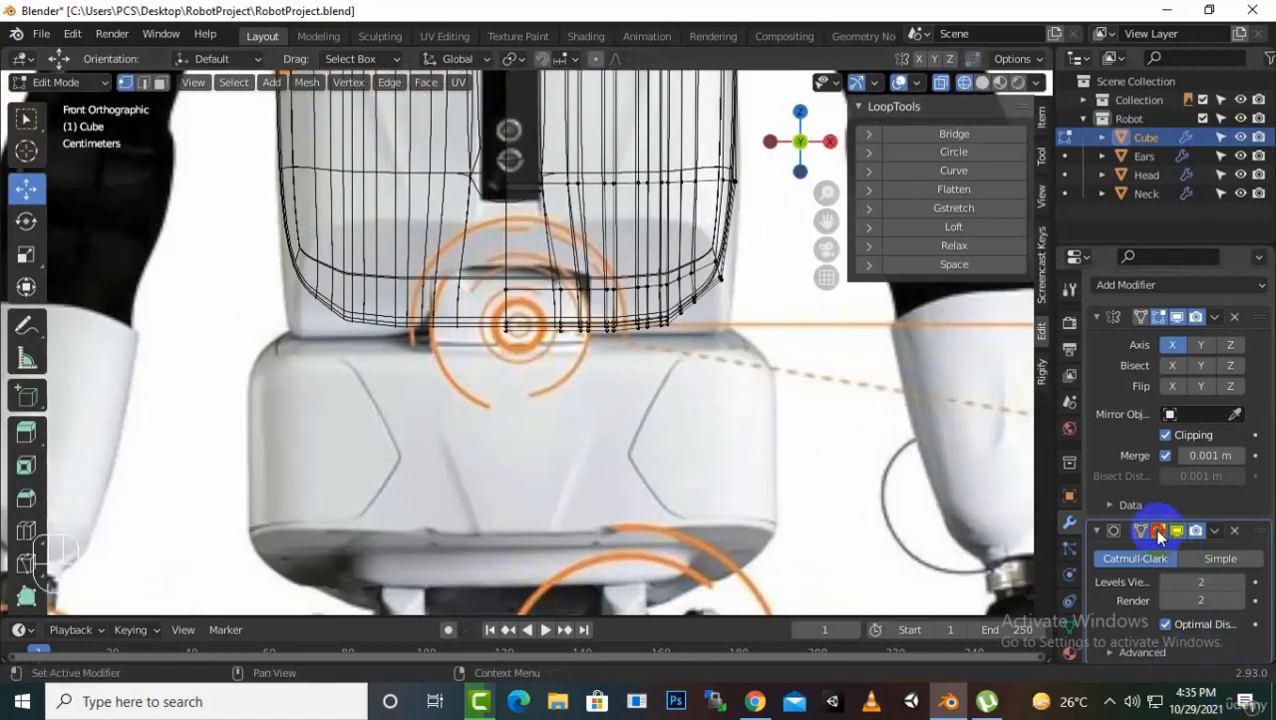
scroll(565, 290, up, 2)
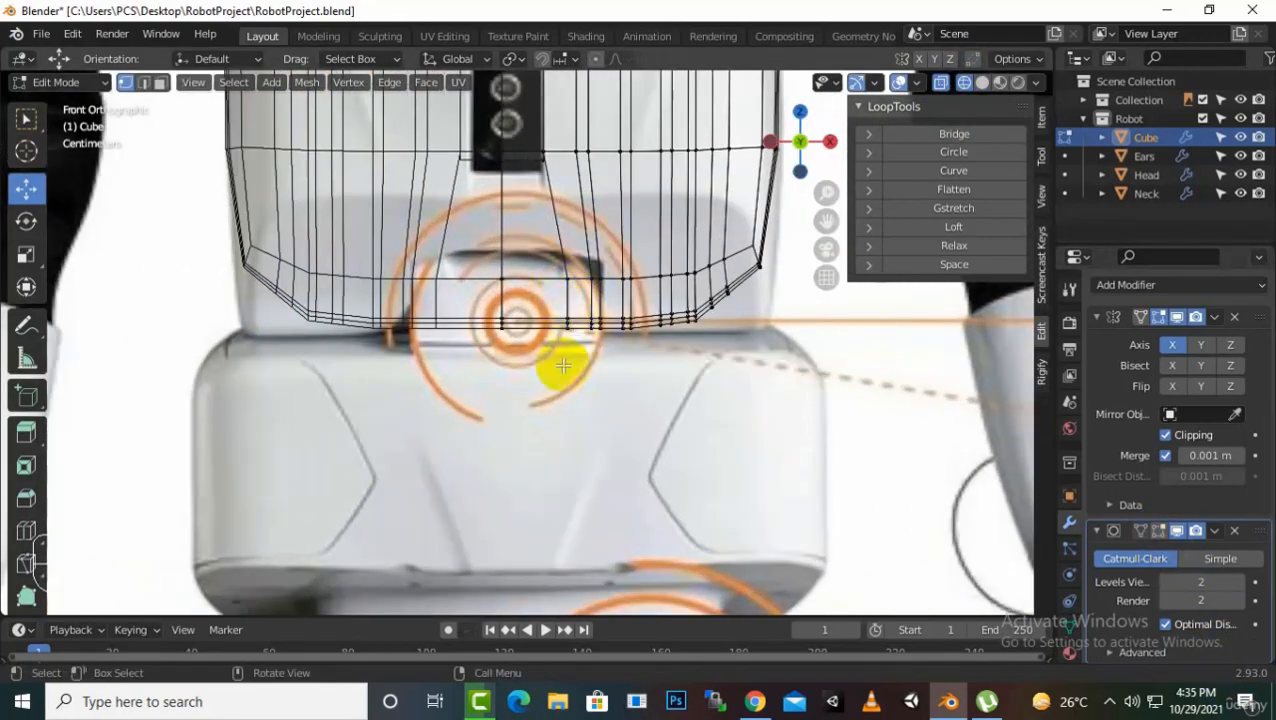
drag(484, 393, 610, 255)
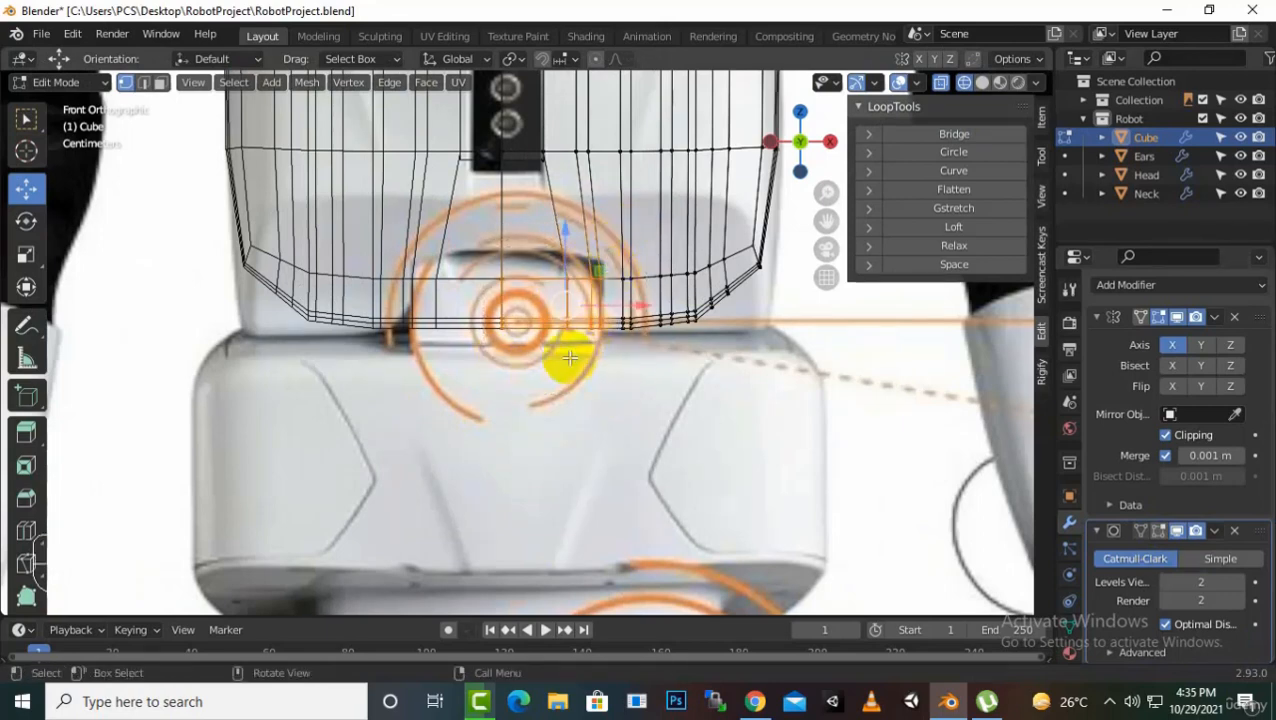
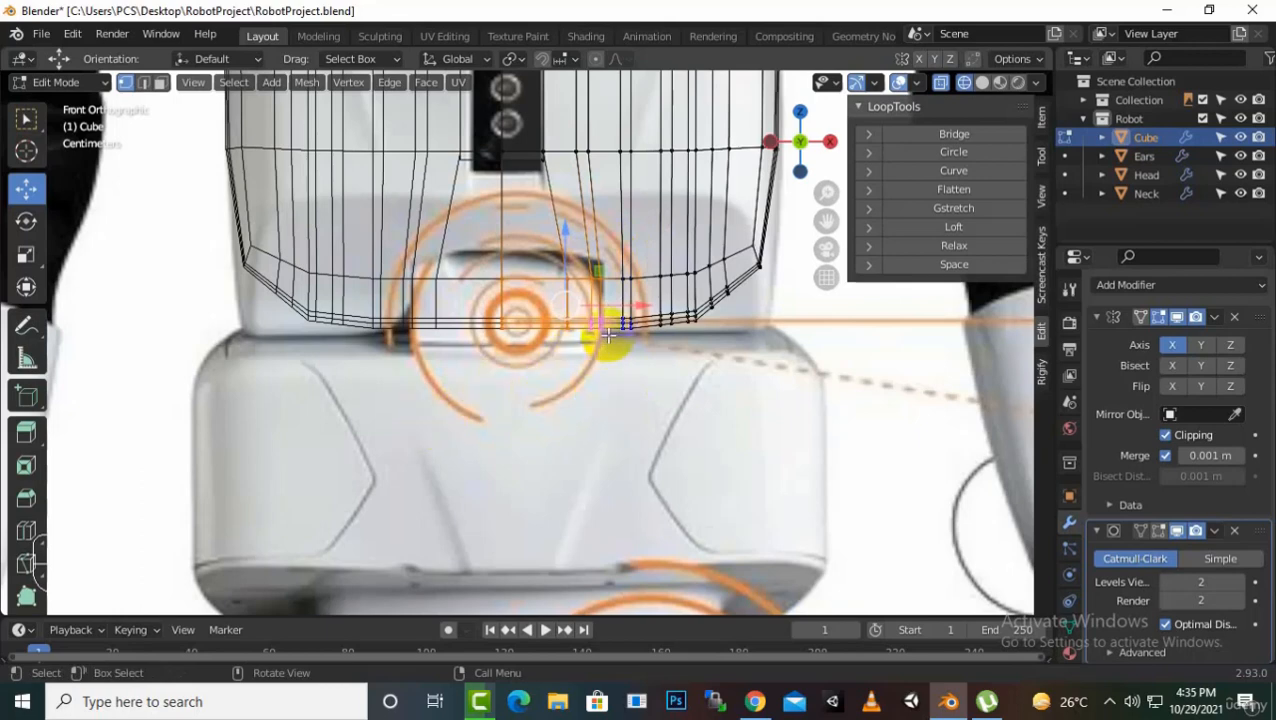
click(980, 86)
mouse_move(817, 322)
middle_down()
mouse_move(812, 342)
mouse_move(735, 322)
mouse_move(727, 291)
mouse_move(725, 302)
middle_up()
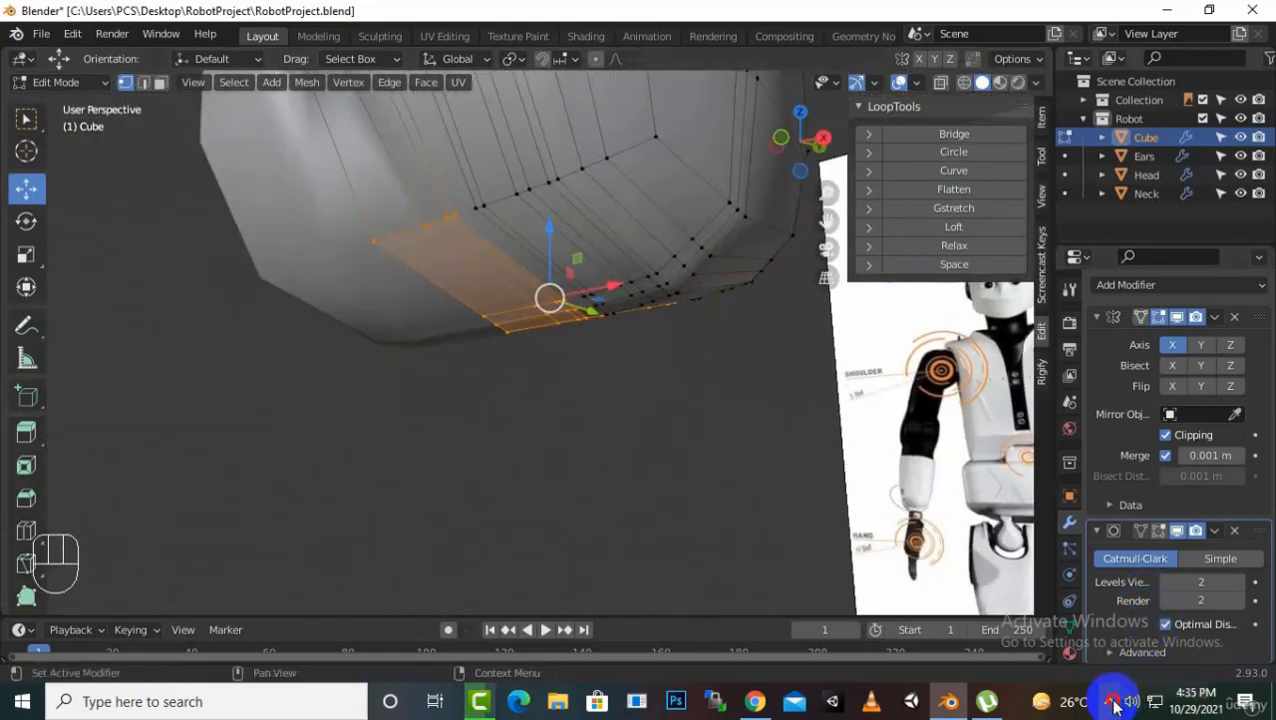
middle_drag(480, 455, 531, 485)
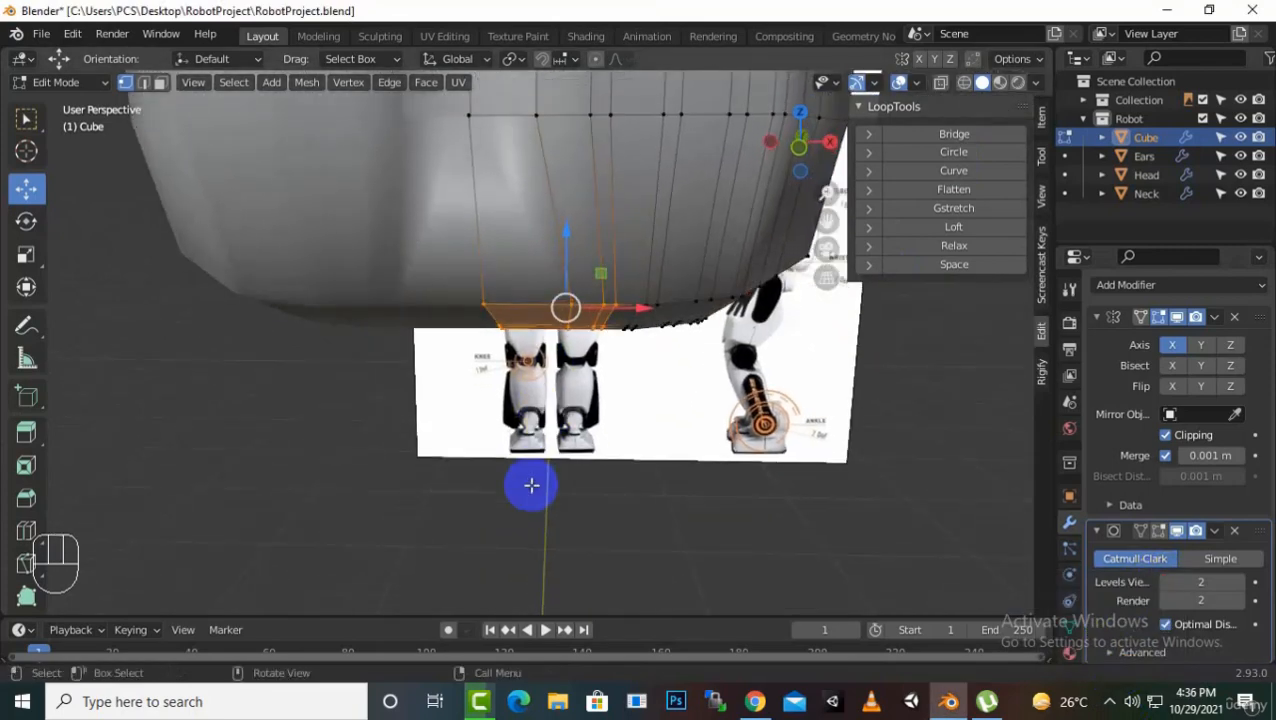
Step: Try to extrude the selected lower centre faces about 0.12 m up into the torso, inspect the notch and undo it
key(e)
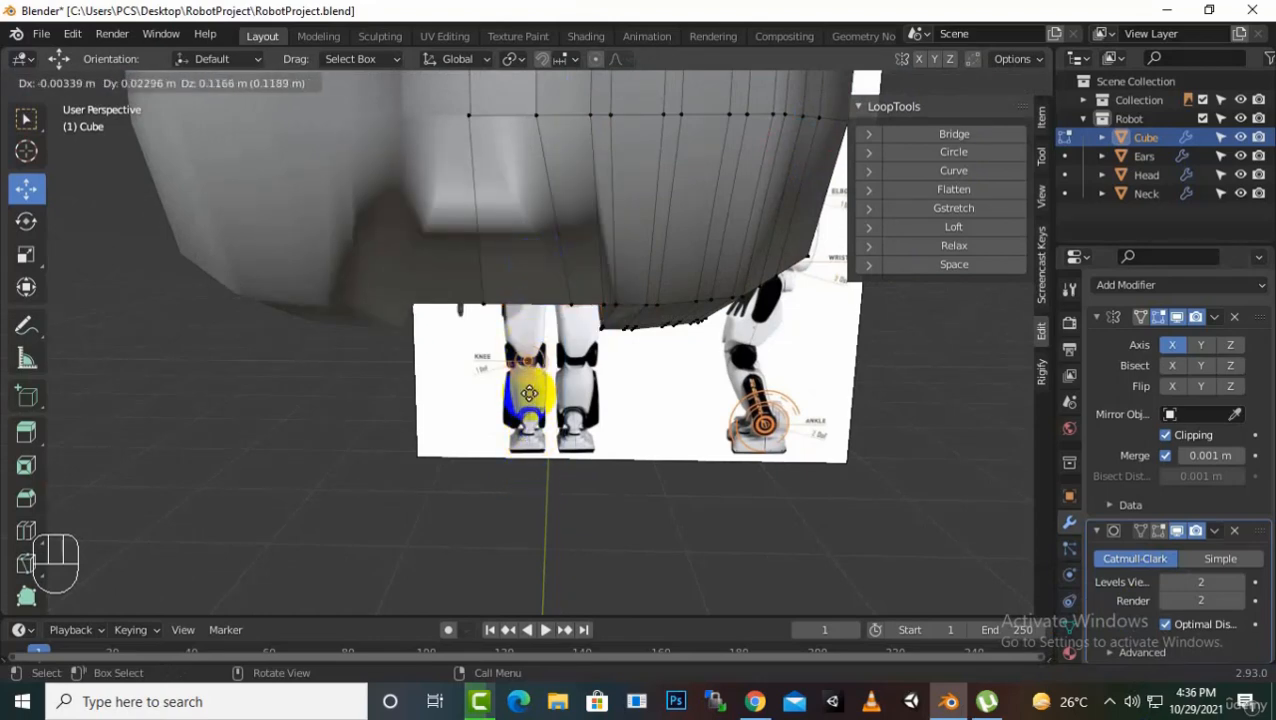
click(529, 393)
click(1109, 701)
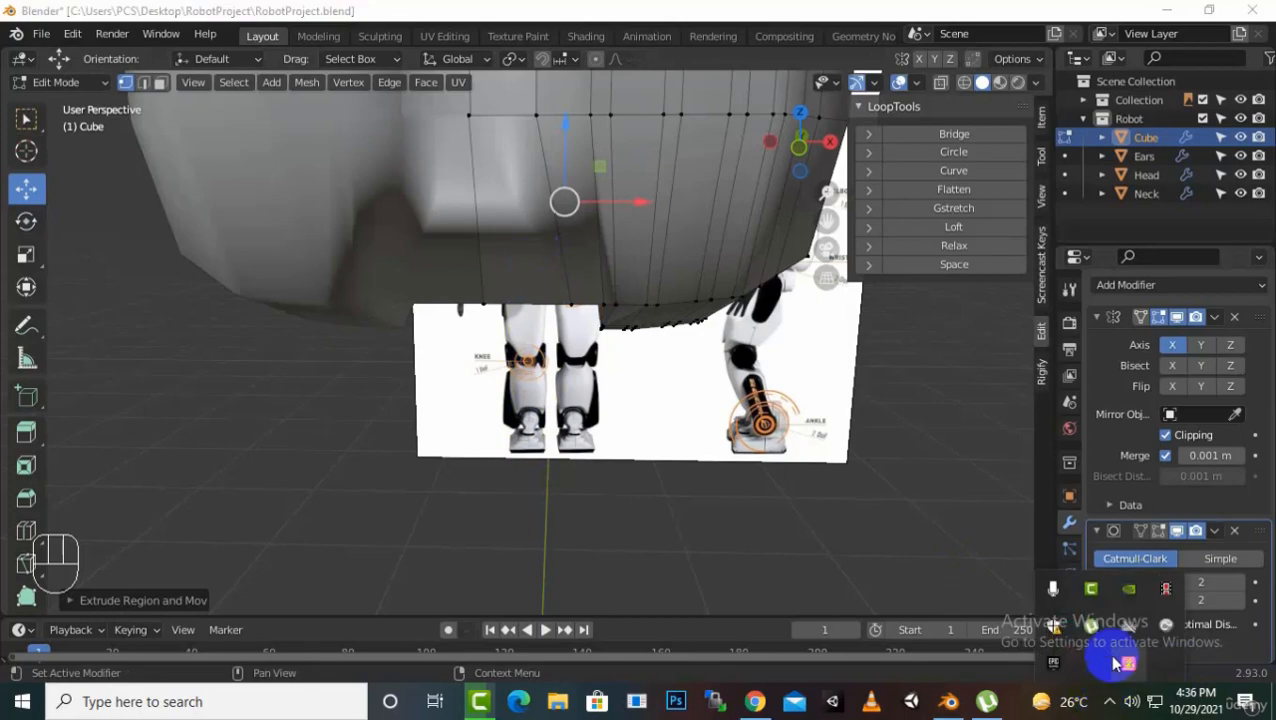
middle_drag(760, 560, 661, 419)
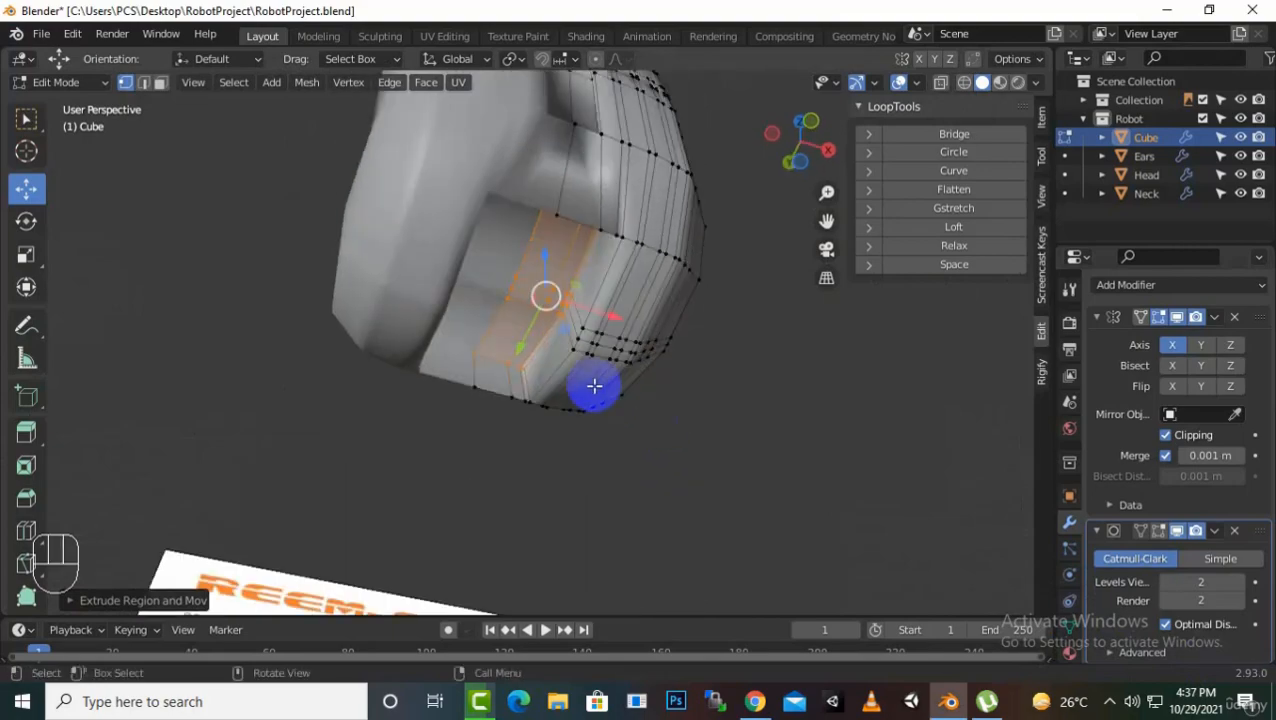
middle_drag(594, 386, 604, 419)
key(ctrl+z)
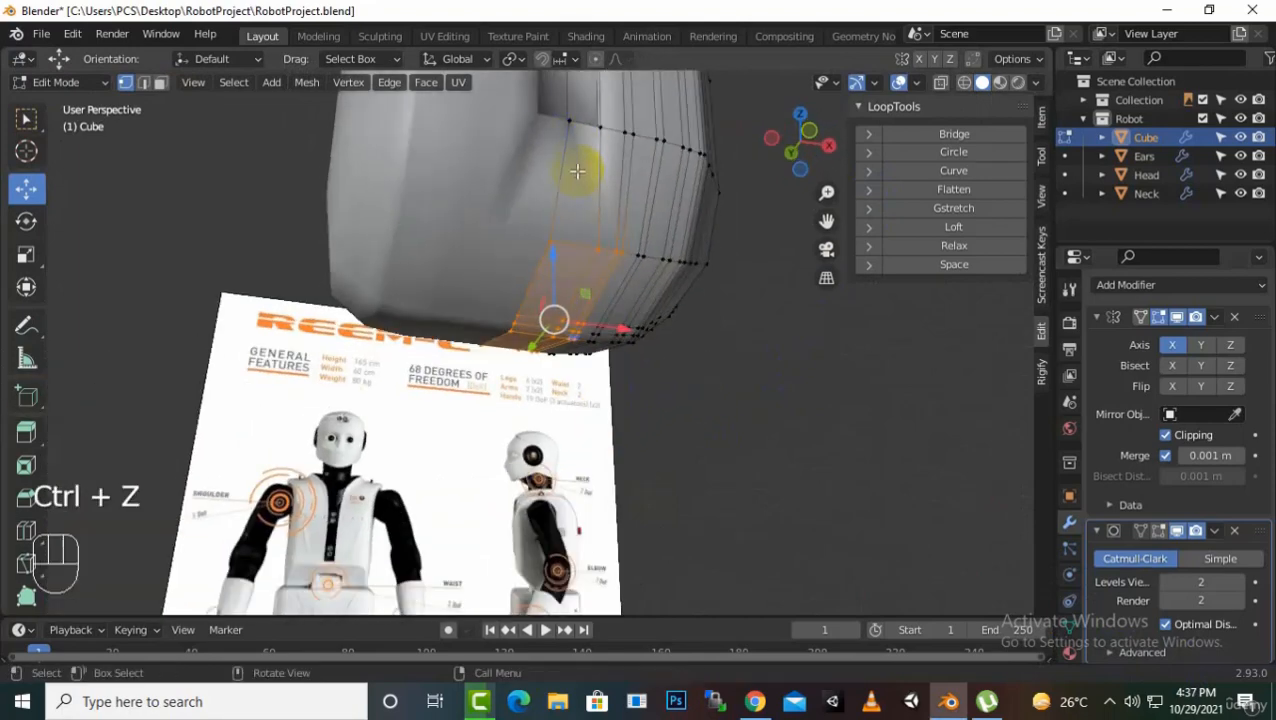
Step: In face select mode, extend the lower centre selection to the adjoining faces higher up on the torso's front and back
click(160, 82)
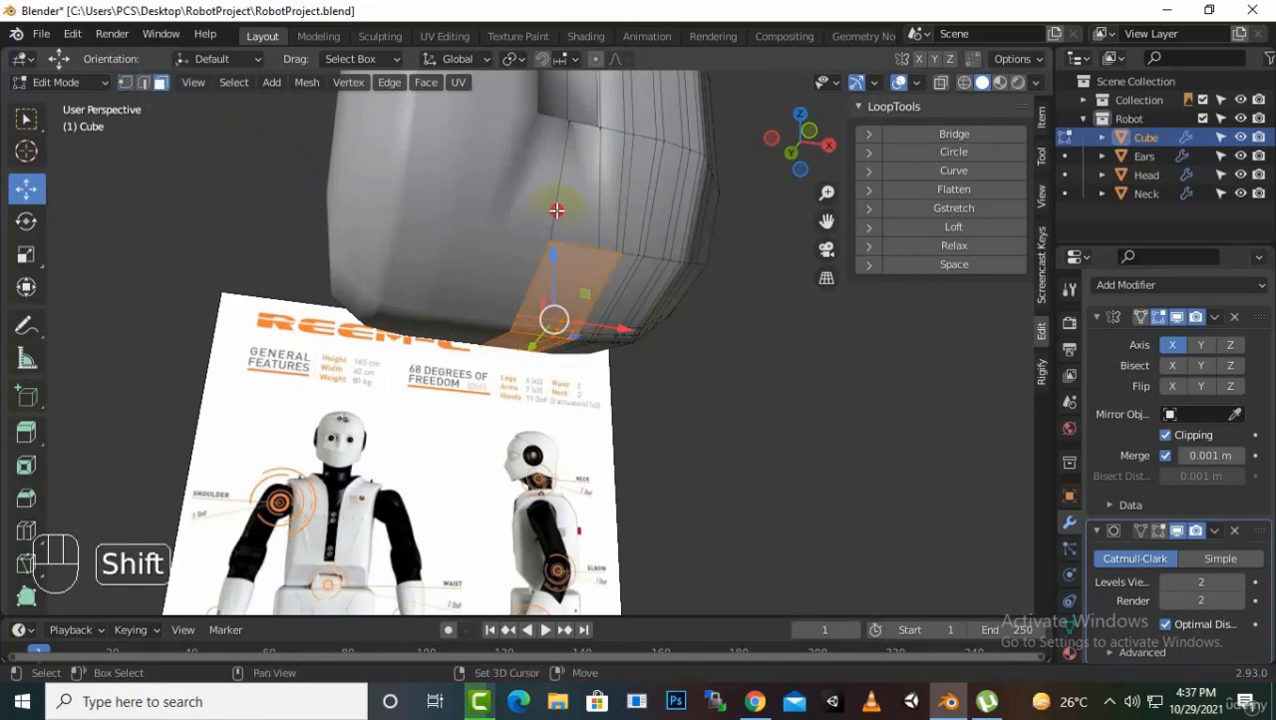
shift+click(569, 212)
shift+click(606, 209)
middle_drag(611, 230, 564, 234)
shift+click(586, 191)
middle_drag(641, 281, 940, 307)
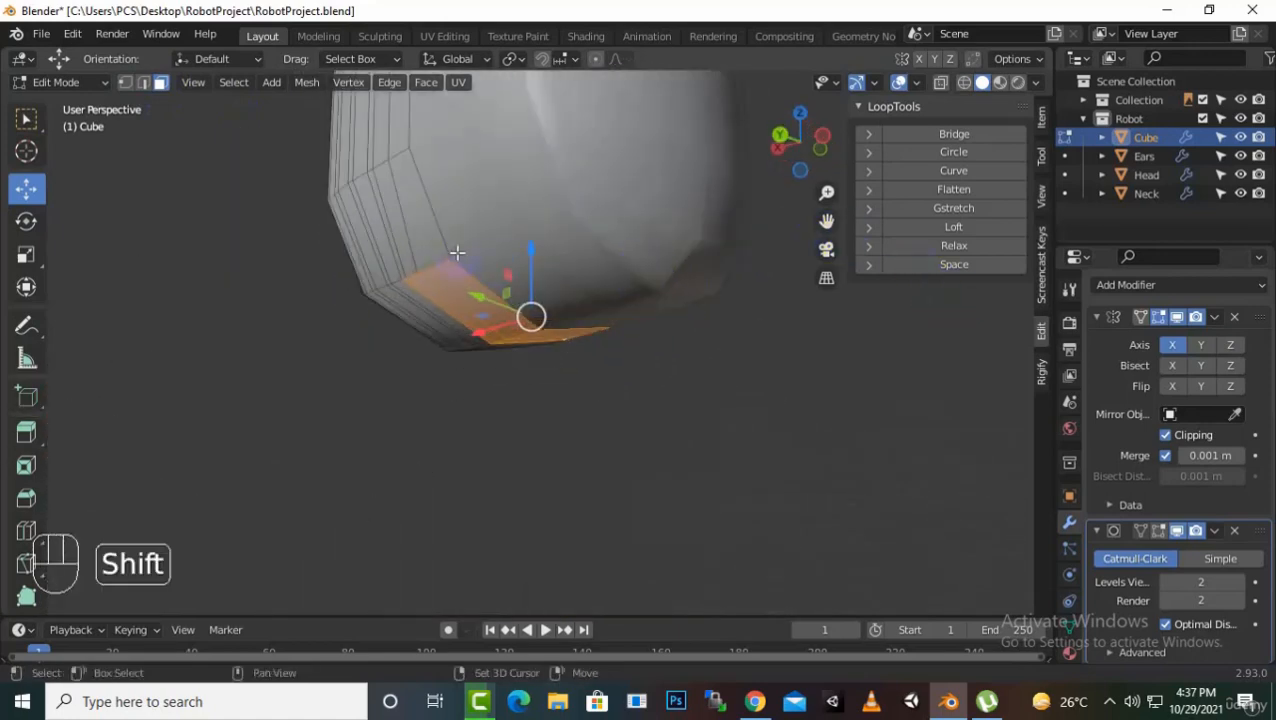
shift+click(418, 236)
shift+click(389, 228)
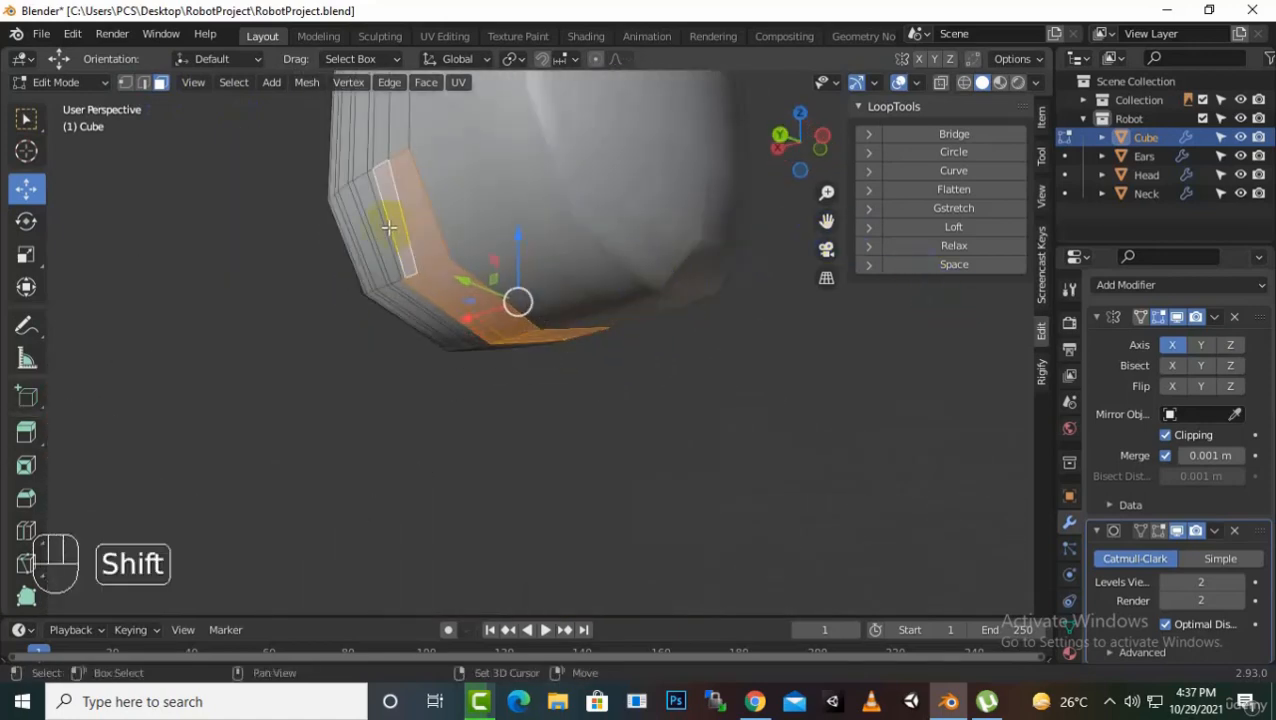
middle_drag(513, 293, 262, 404)
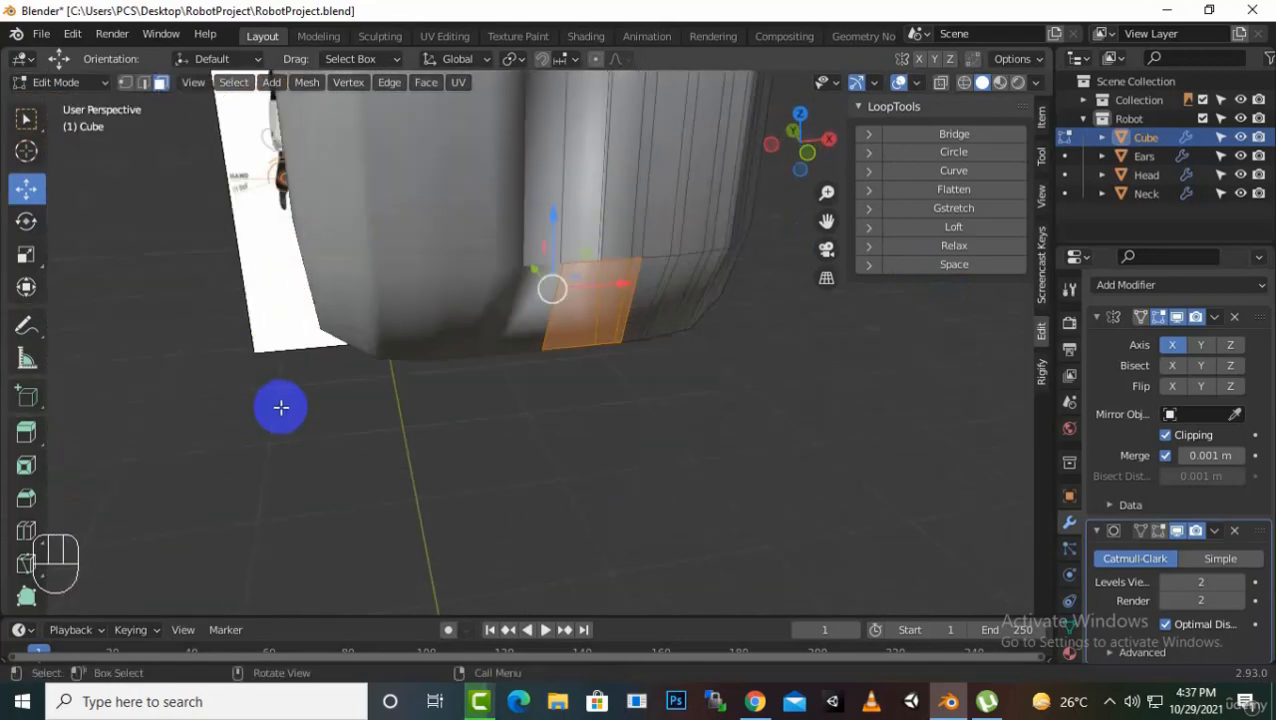
Step: Try to extrude the selected centre faces up into the torso and scale them down to form the waist notch
key(e)
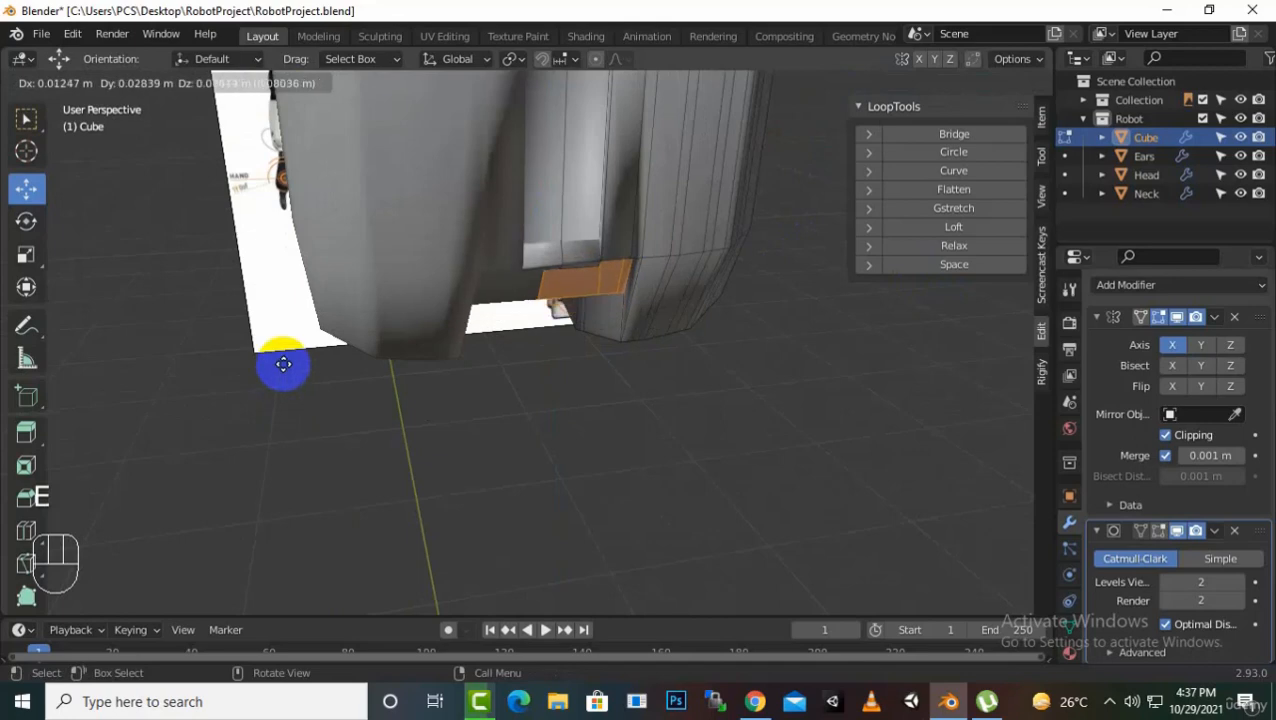
click(373, 359)
middle_drag(373, 359, 701, 282)
key(s)
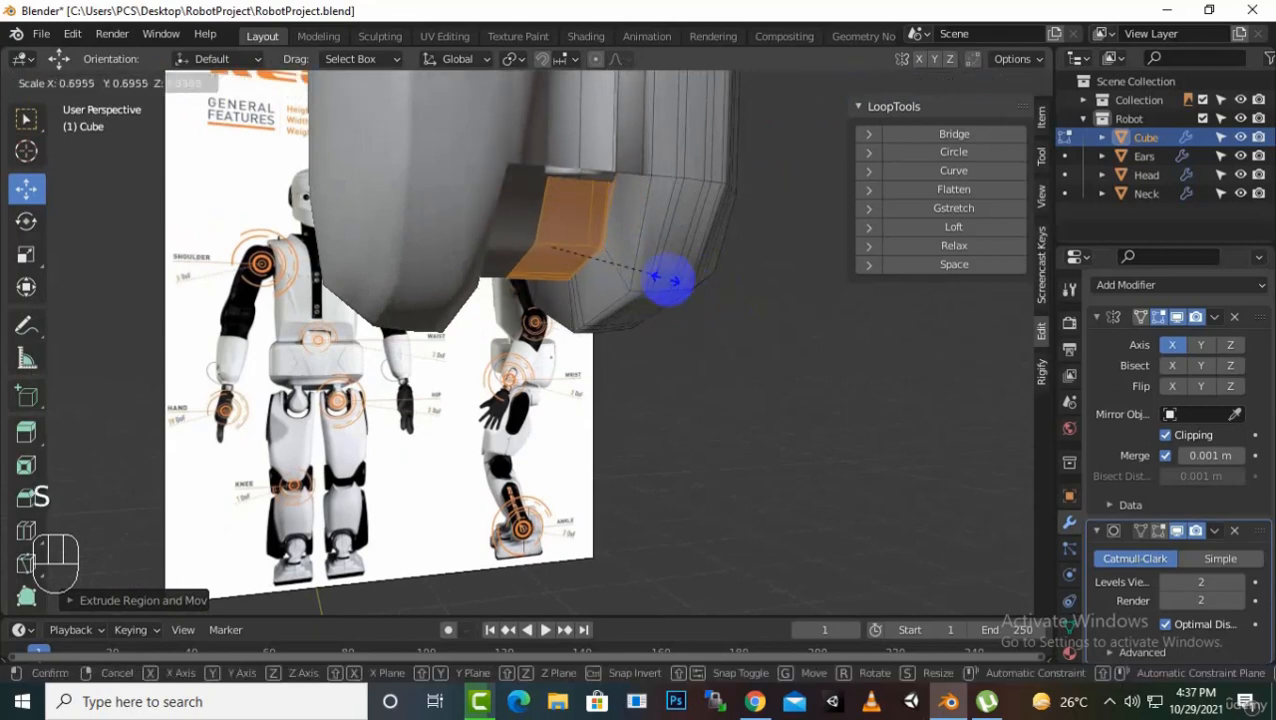
click(650, 258)
middle_drag(644, 248, 669, 142)
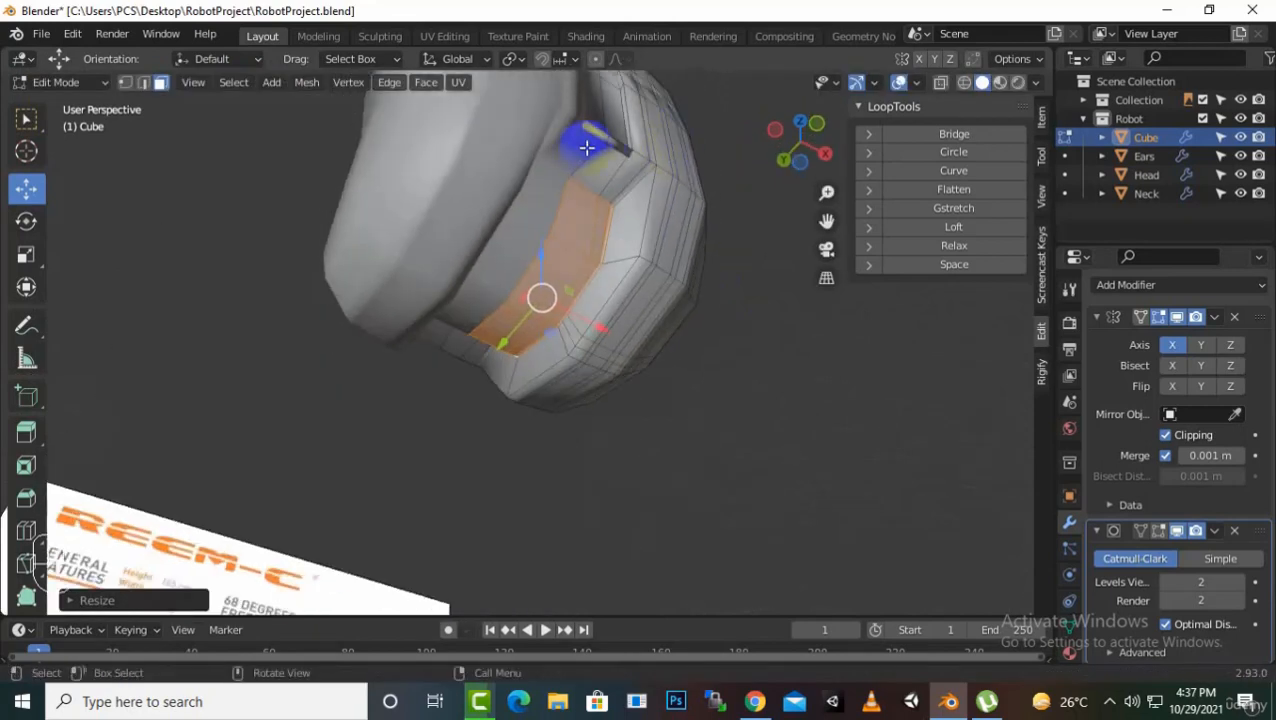
middle_drag(584, 137, 541, 273)
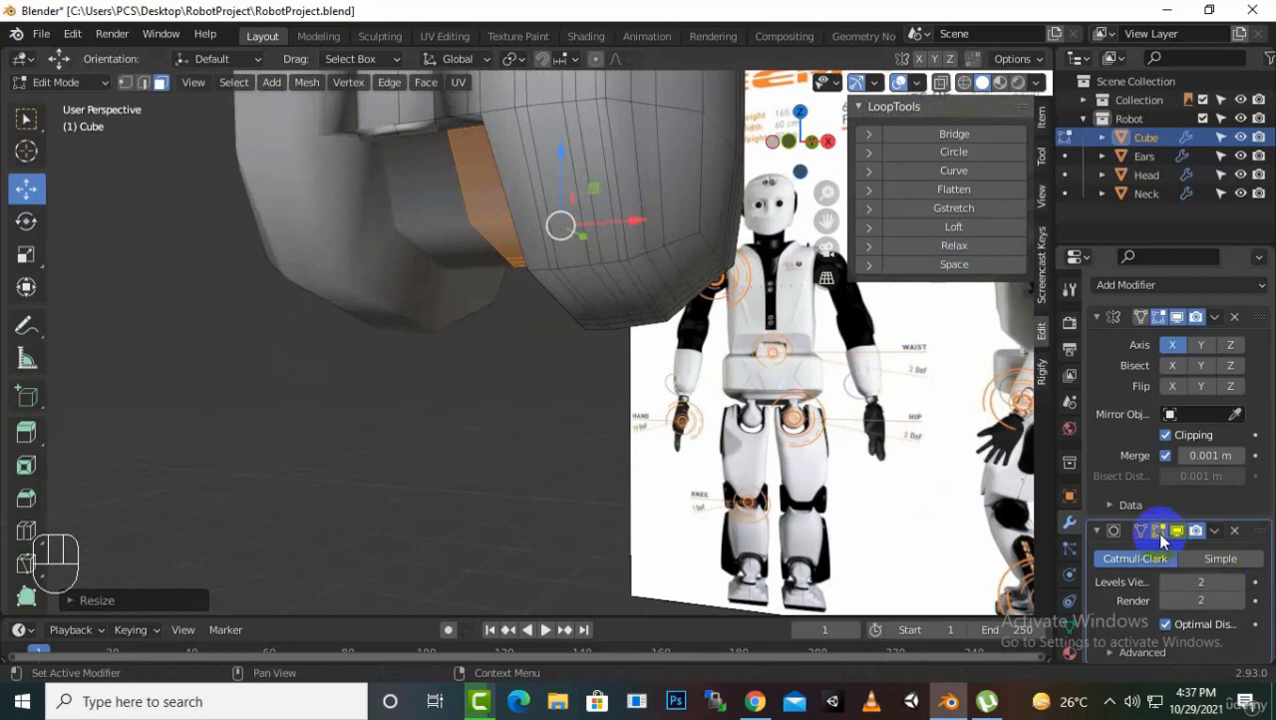
Step: Inspect the waist notch in object mode, then undo its scaling and extrusion back to the selected faces
middle_drag(600, 452, 547, 444)
key(Tab)
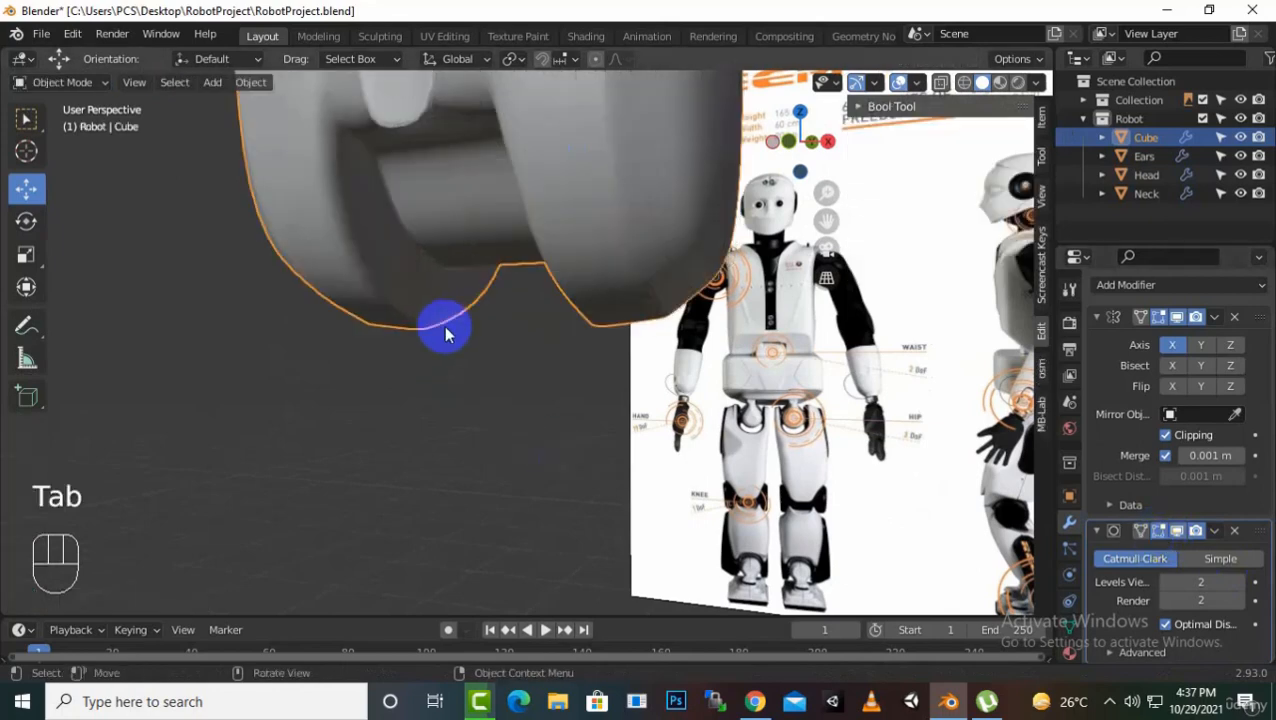
middle_drag(441, 330, 551, 378)
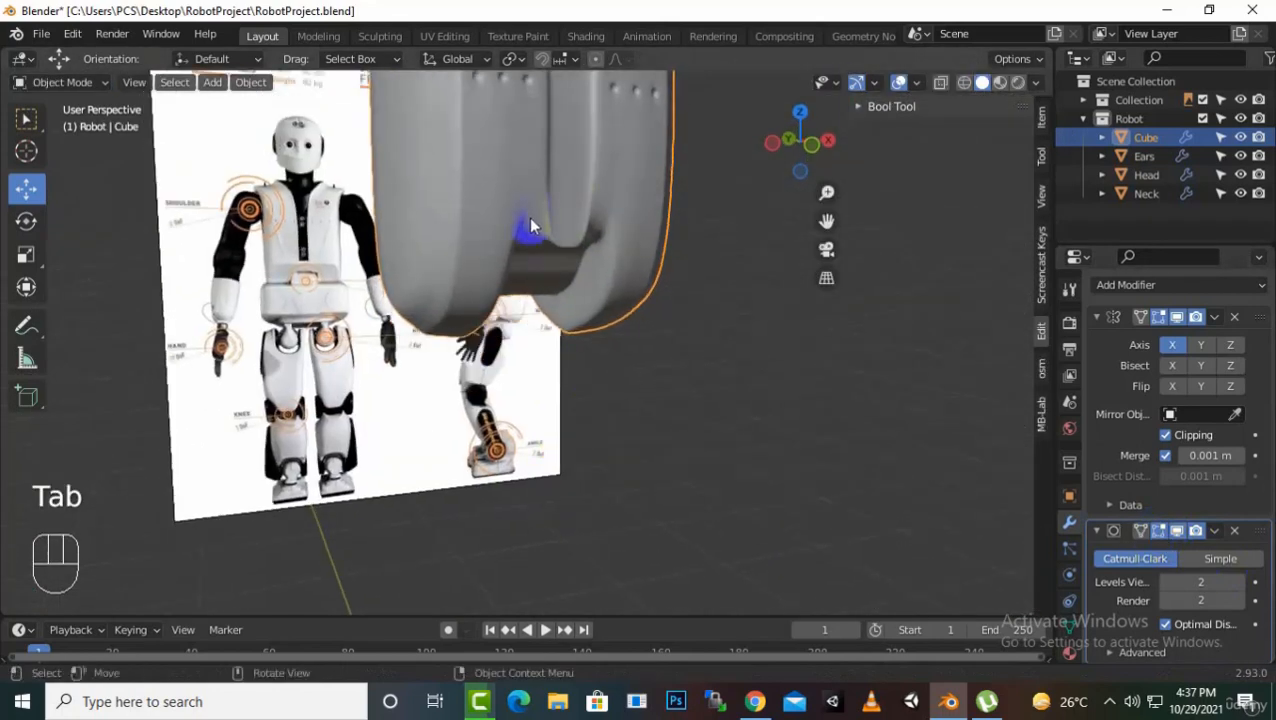
middle_drag(550, 277, 586, 283)
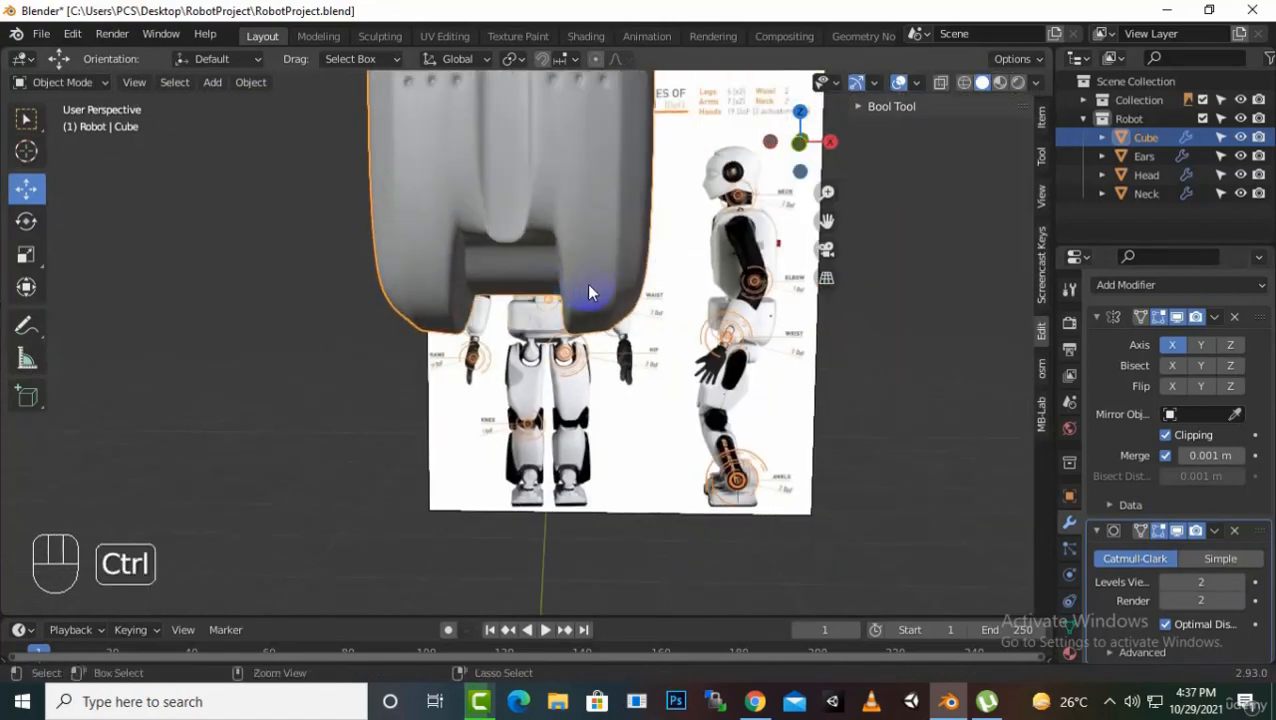
key(ctrl+z)
key(ctrl+z)
key(ctrl+z)
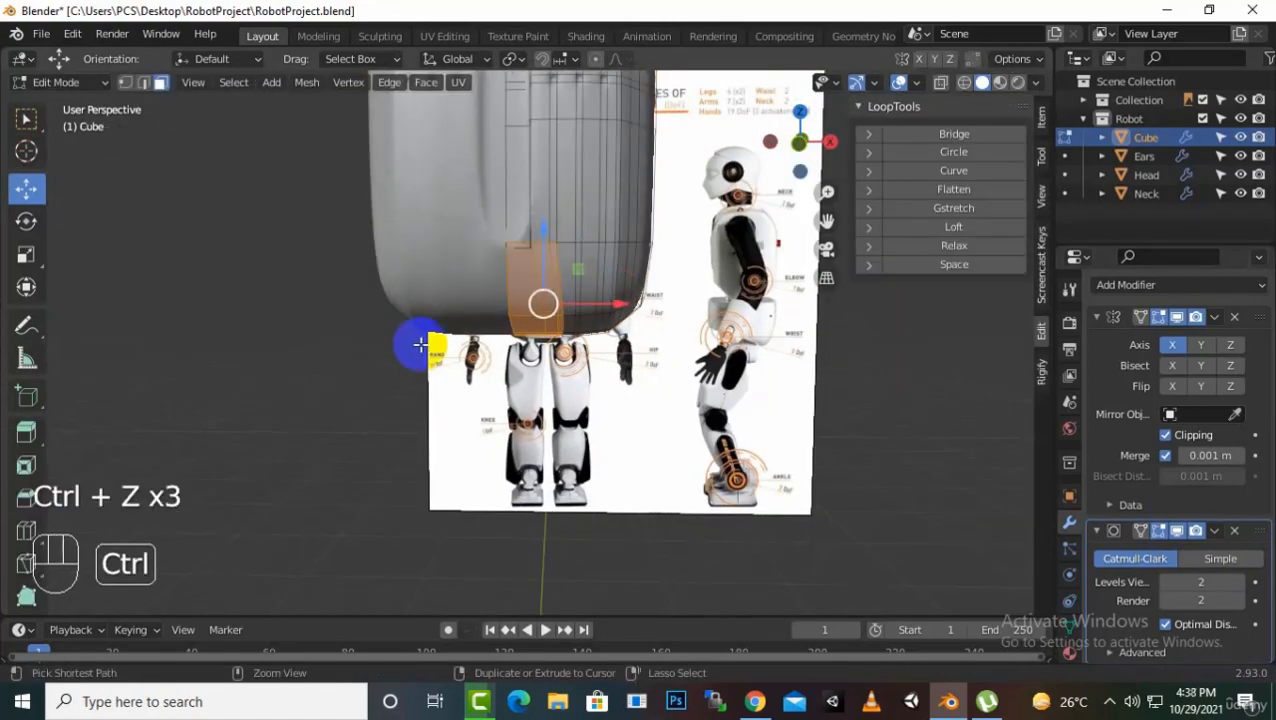
Step: Hide the Subdivision effect in edit mode and check the torso's lower front against the reference
middle_drag(421, 347, 520, 322)
click(1141, 530)
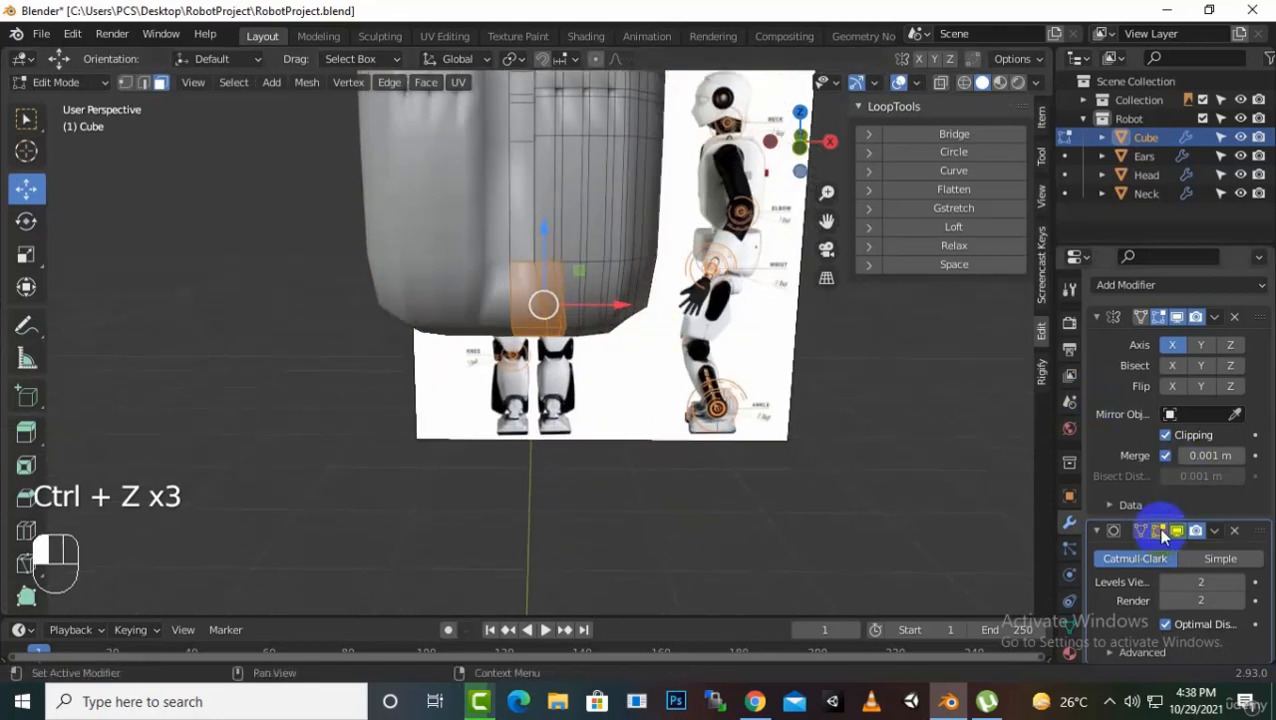
scroll(588, 268, up, 2)
middle_drag(593, 288, 641, 296)
middle_drag(735, 402, 539, 236)
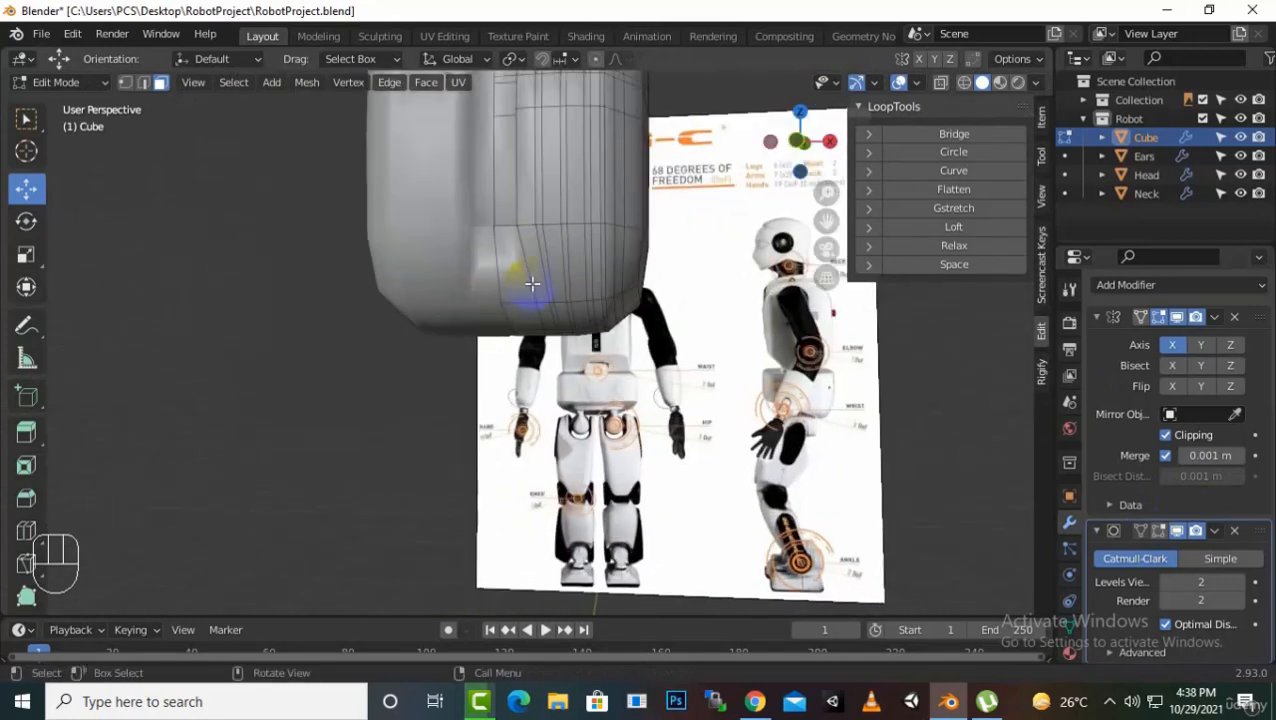
Step: Add two closely spaced horizontal edge loops around the torso, just below the lower end of the front centre panel
key(ctrl+r)
click(534, 230)
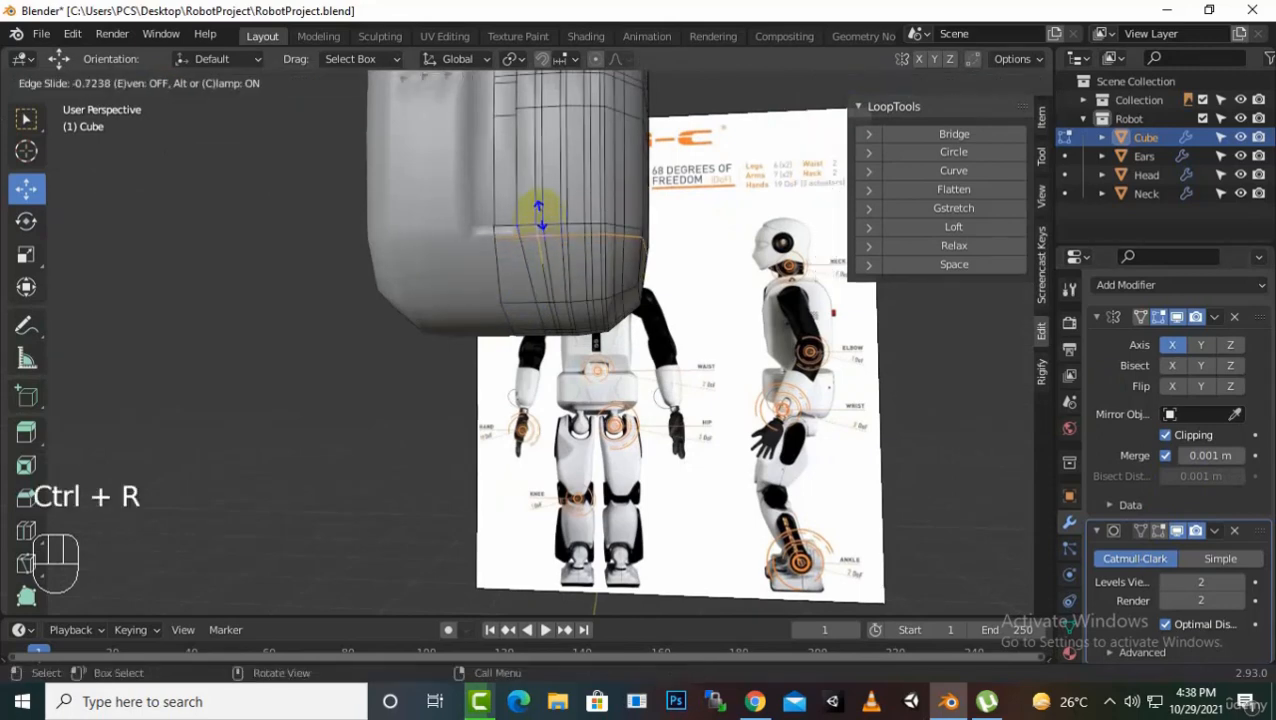
click(541, 226)
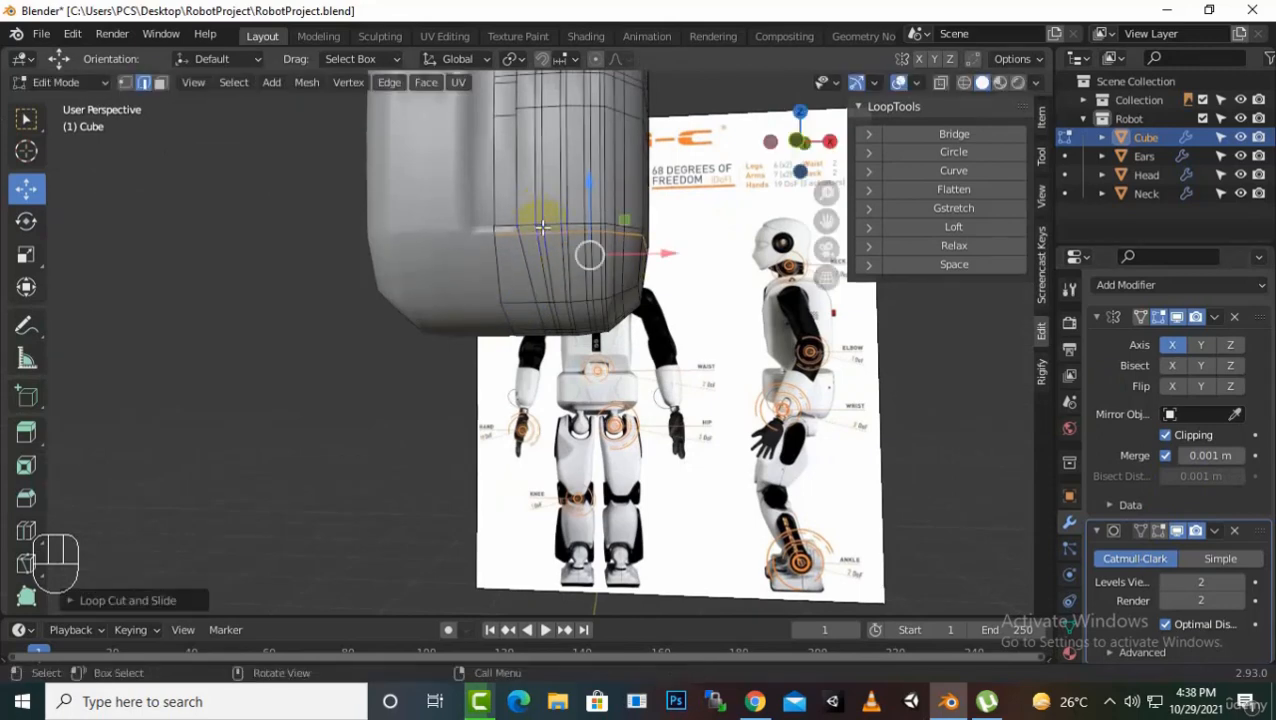
key(ctrl)
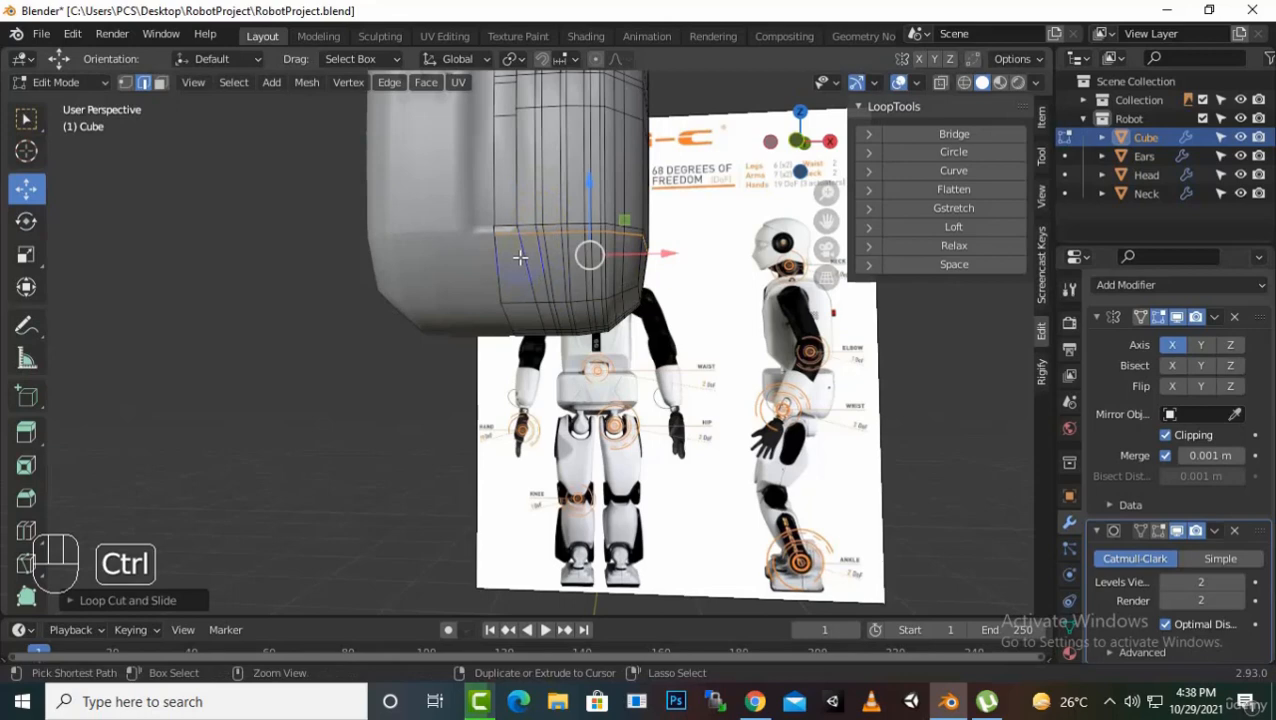
key(ctrl+r)
click(519, 250)
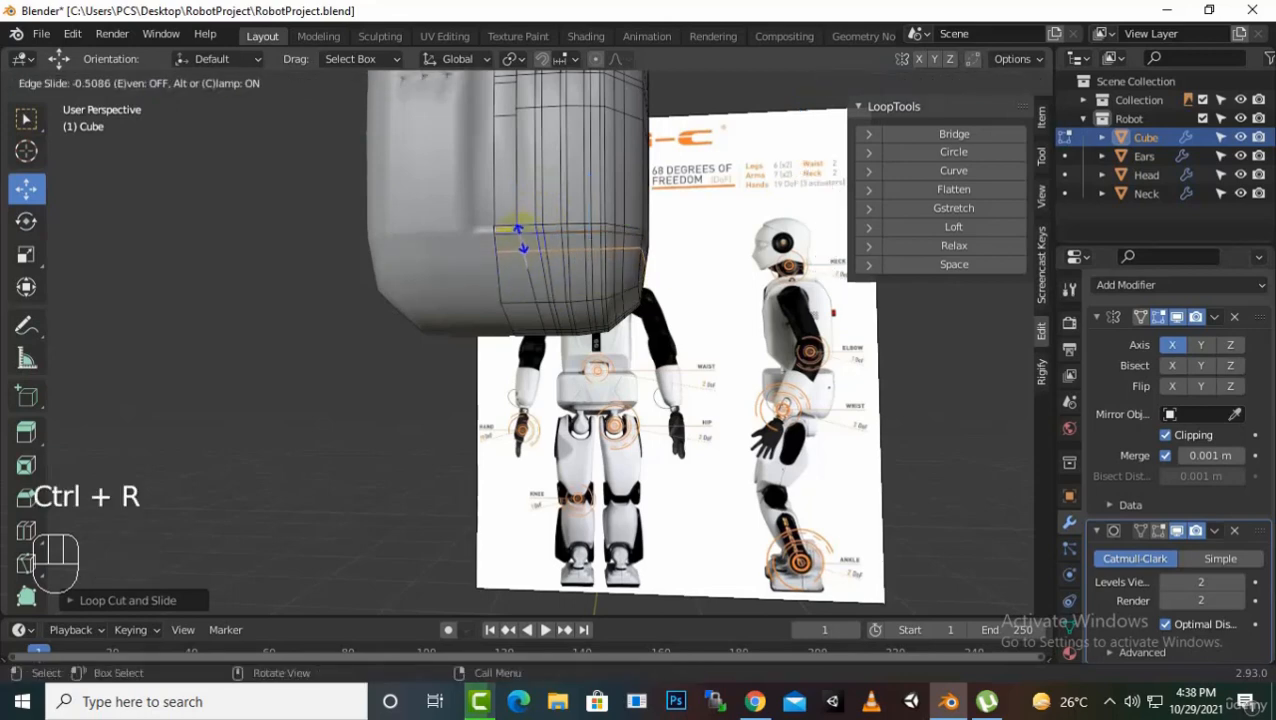
click(519, 230)
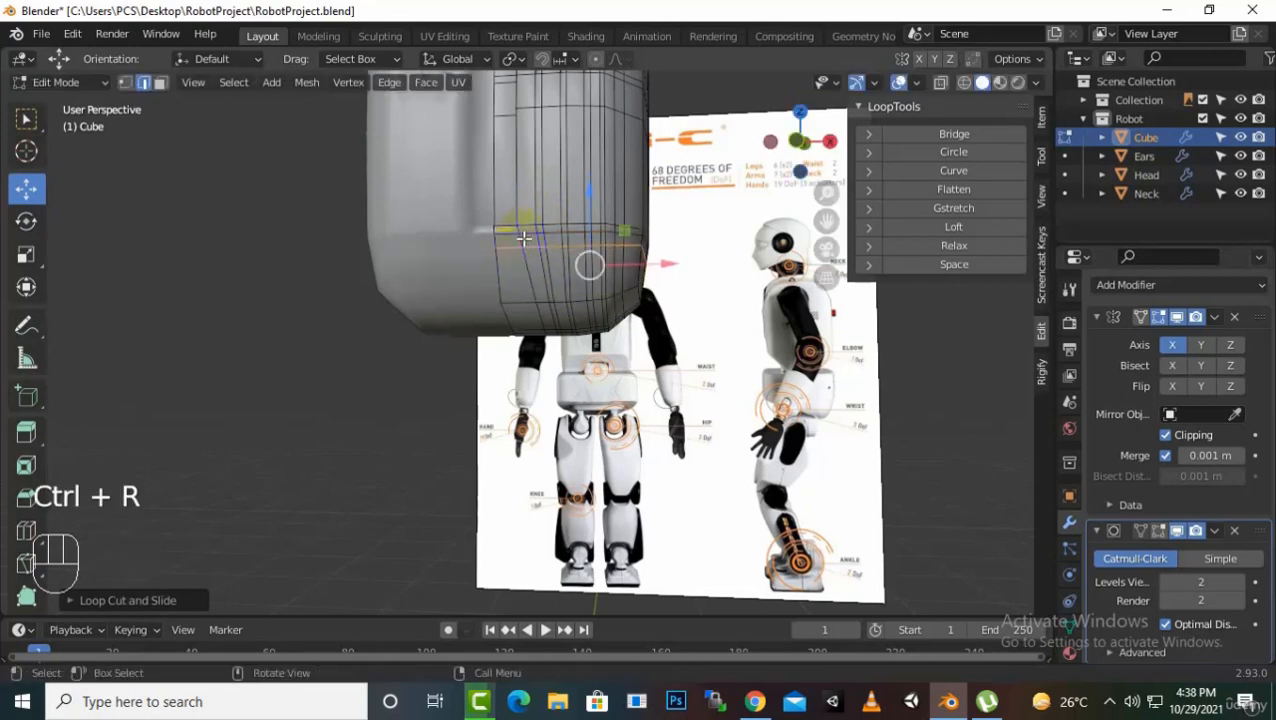
Step: In face select mode, select the centre strip of faces from the torso's lower front, across its underside, to its lower back
click(160, 82)
click(507, 267)
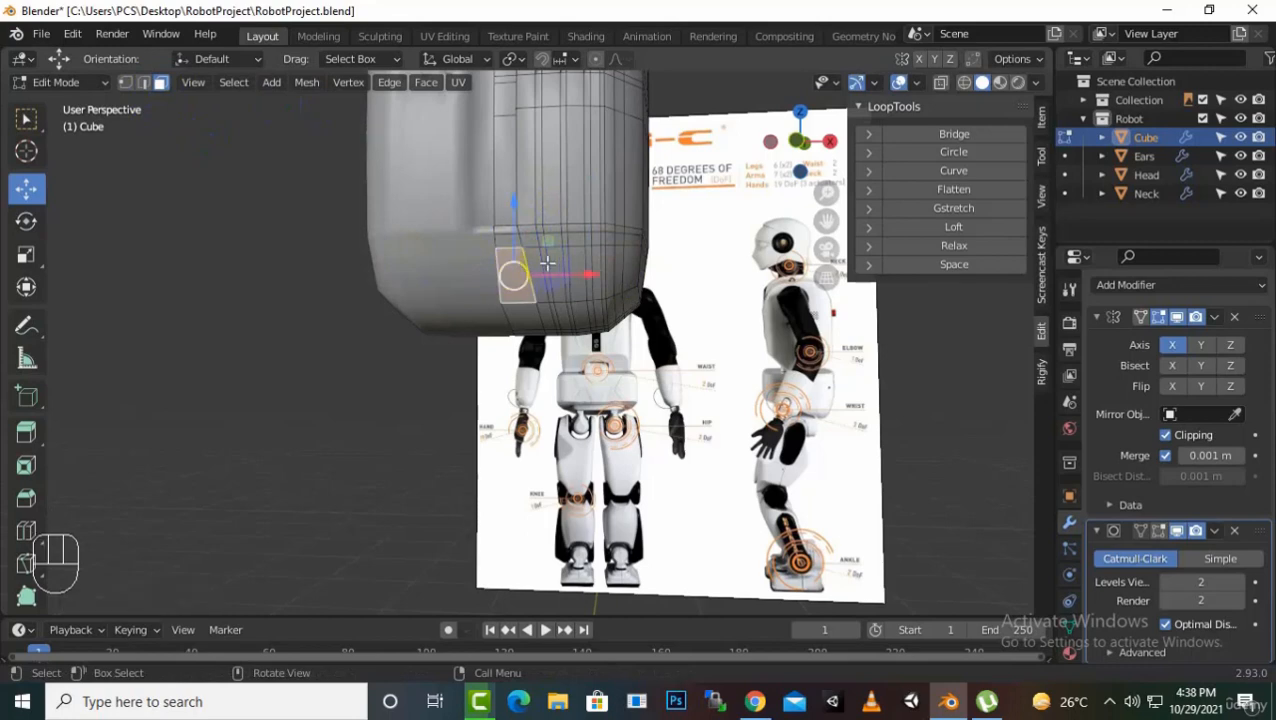
shift+click(540, 263)
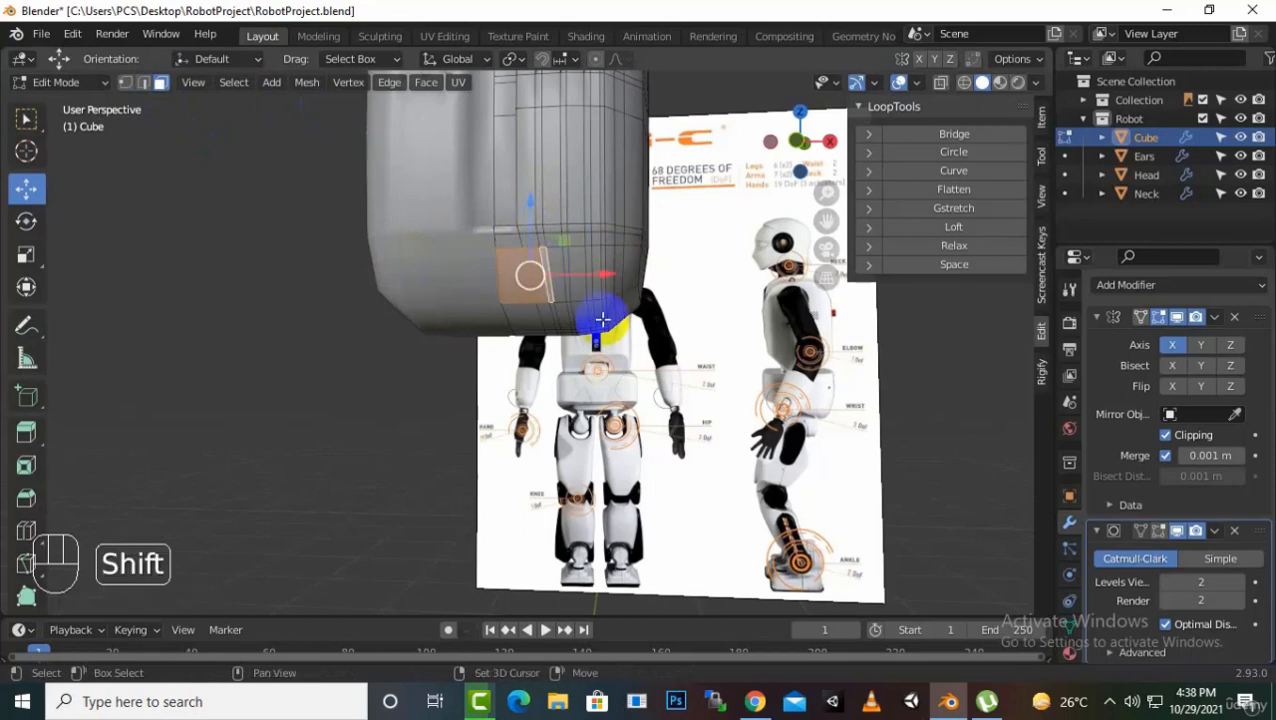
middle_drag(584, 302, 623, 160)
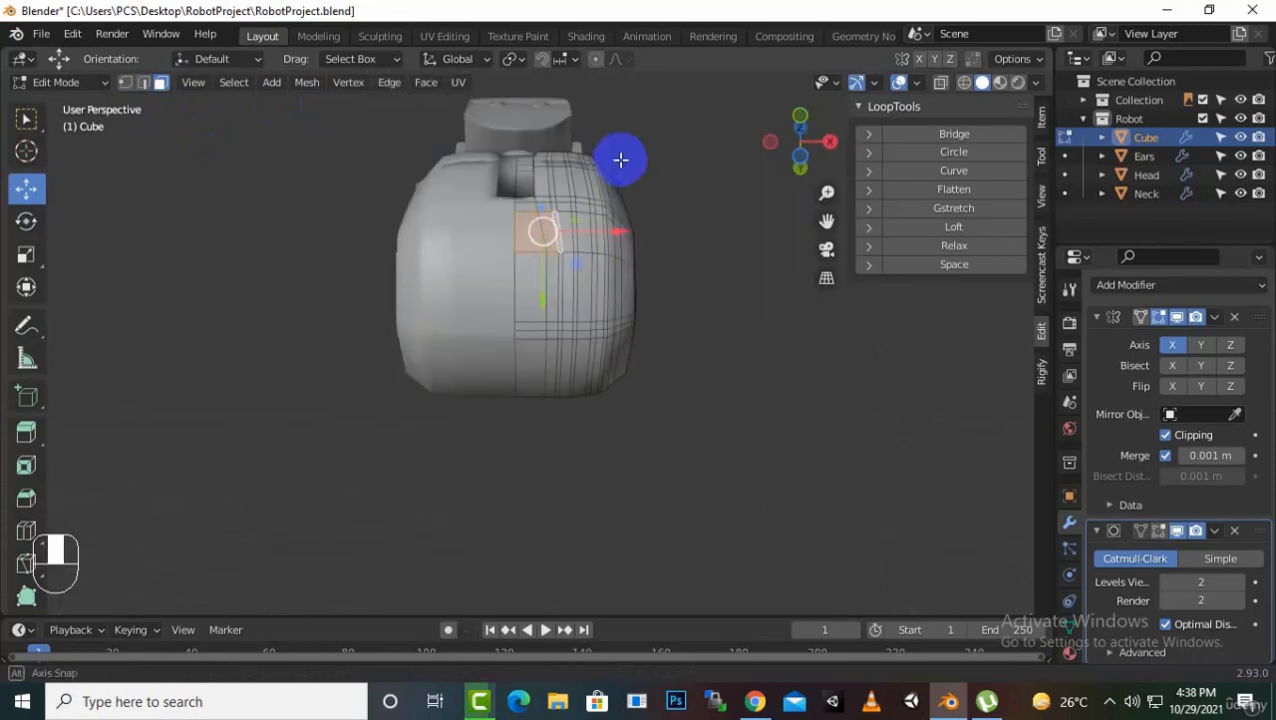
ctrl+click(558, 361)
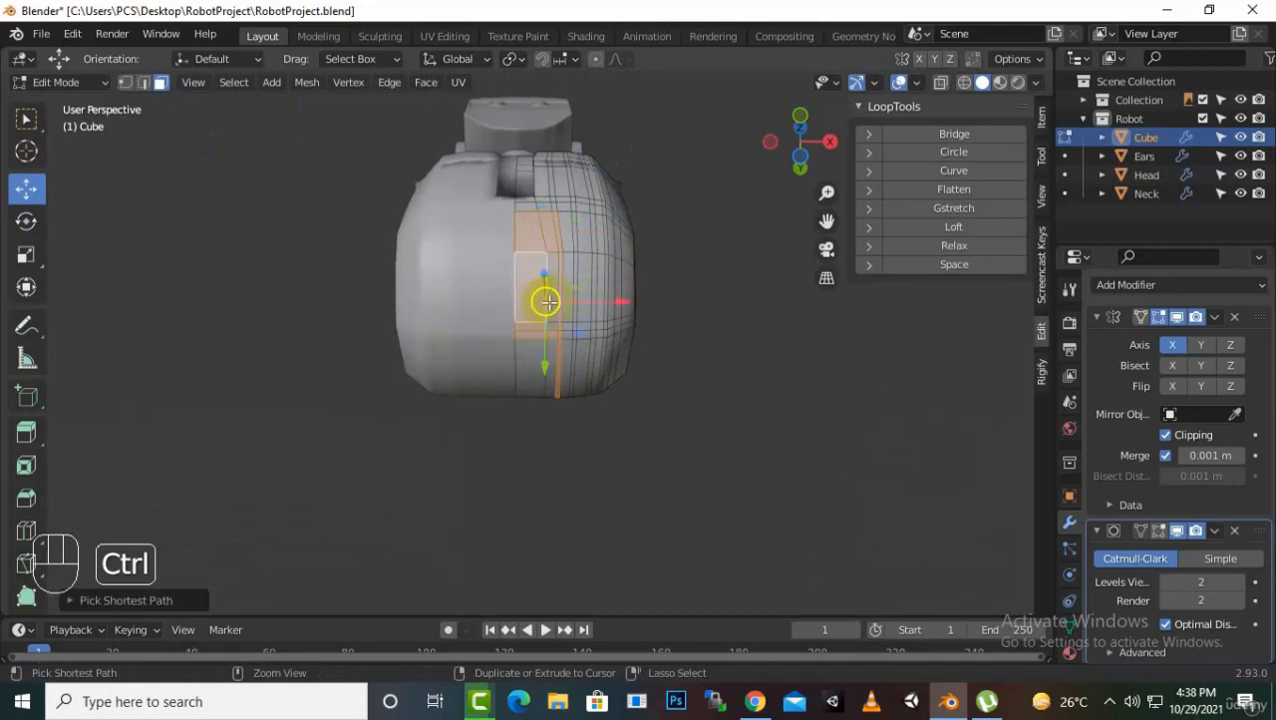
ctrl+click(535, 377)
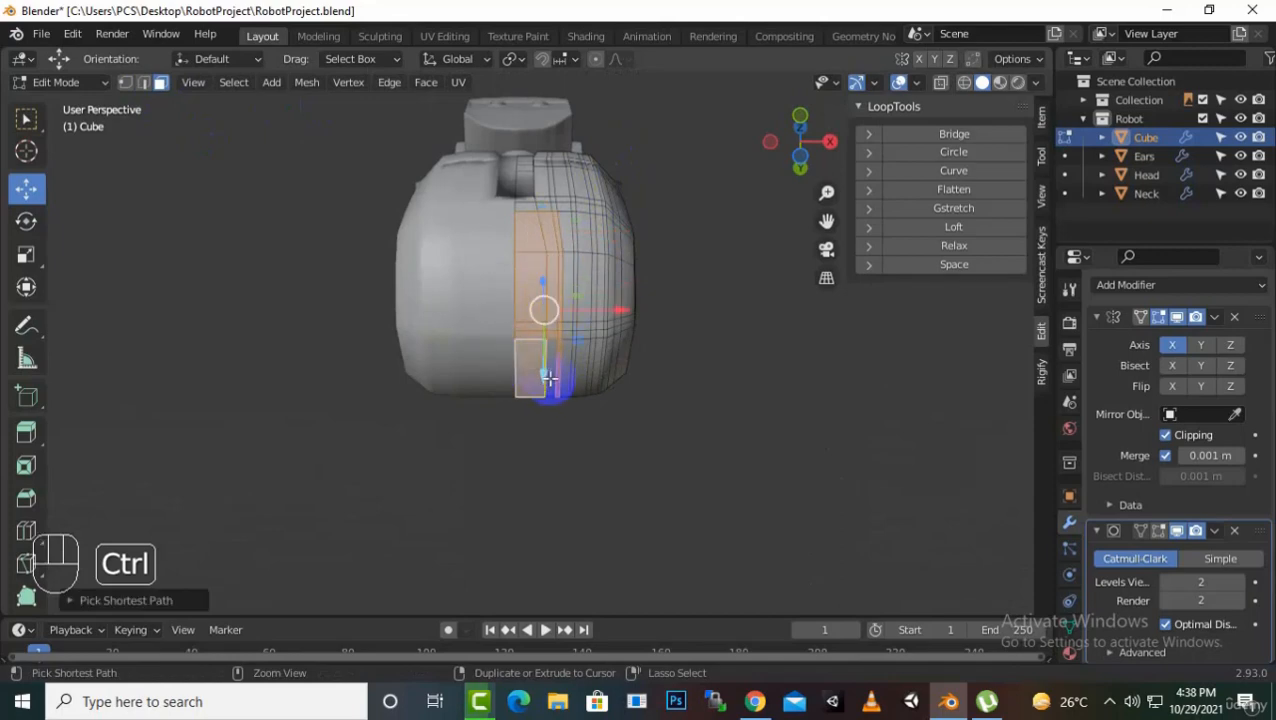
ctrl+click(555, 388)
middle_drag(555, 390, 595, 182)
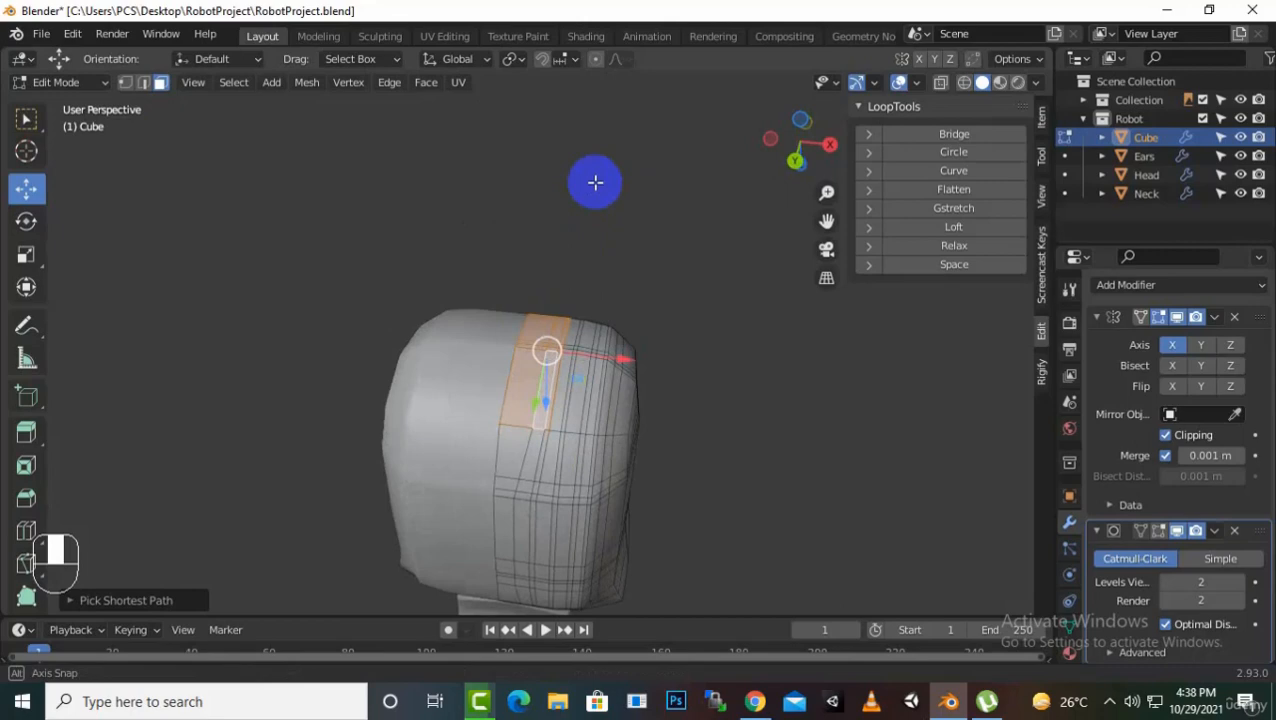
ctrl+click(543, 444)
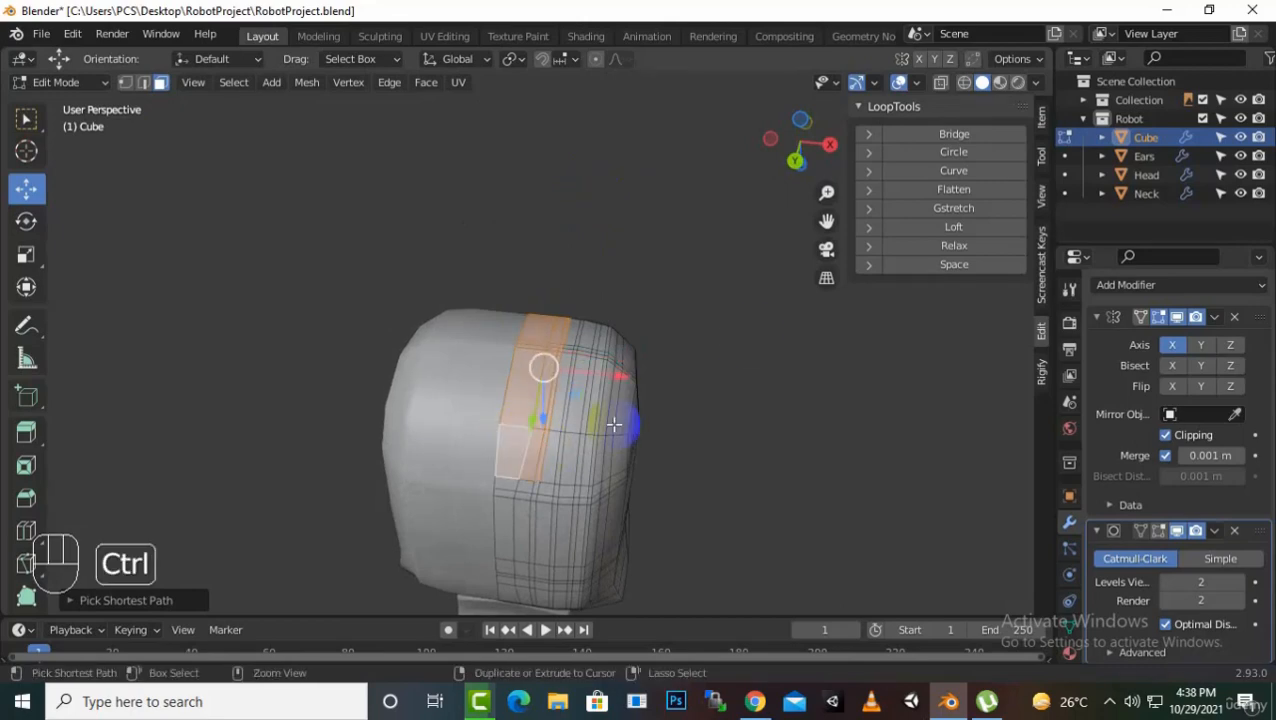
middle_drag(612, 421, 603, 245)
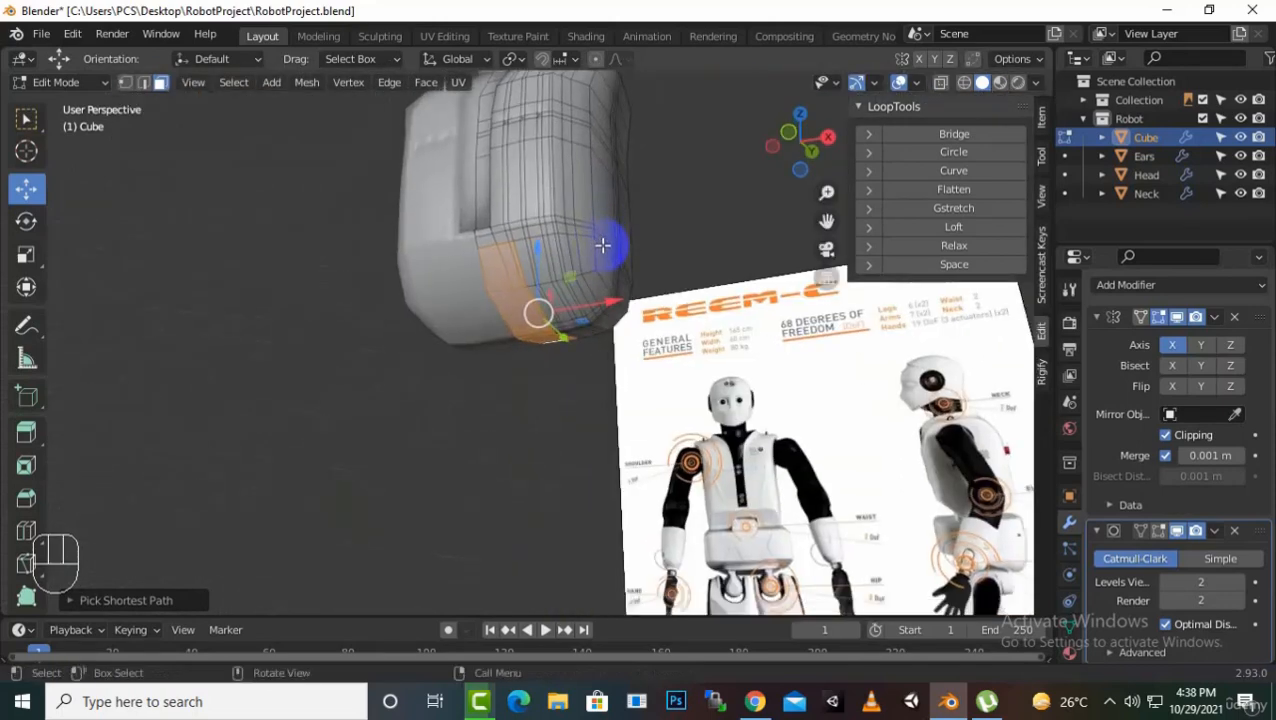
Step: Extrude the selected faces in place and move them up along Z into the torso to form the waist recess
key(e)
right_click(602, 245)
key(s)
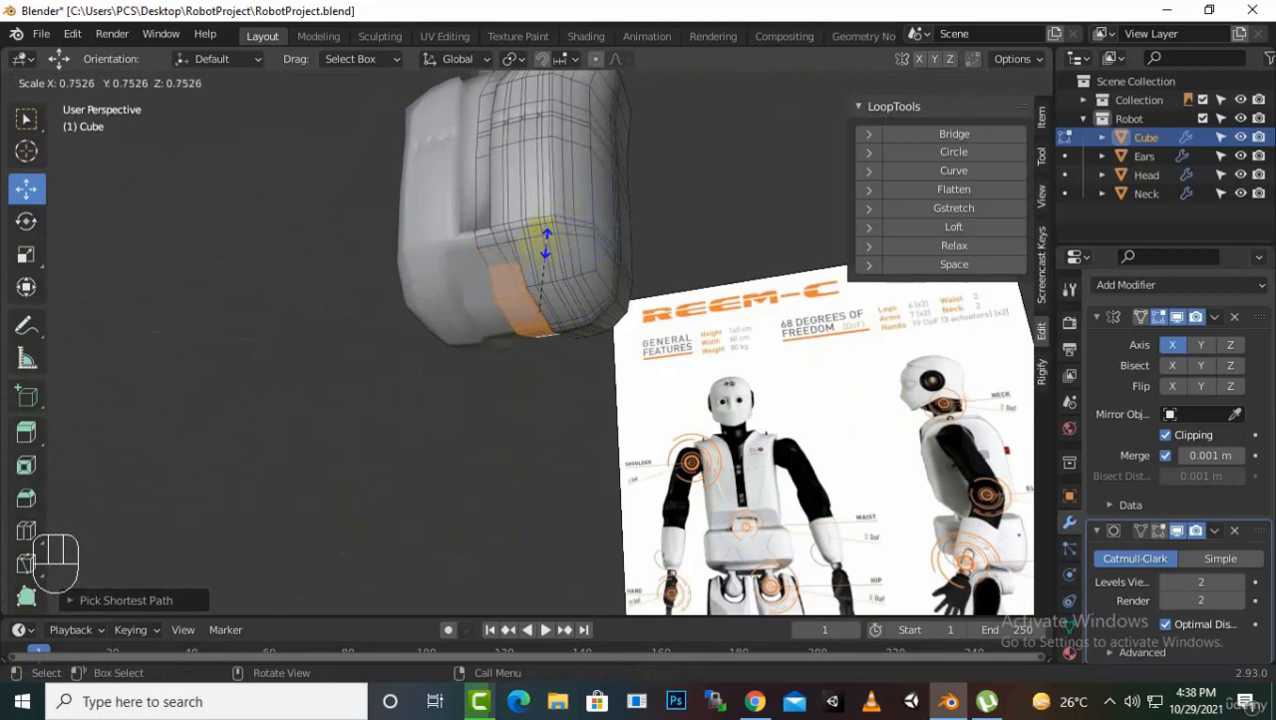
right_click(546, 233)
drag(538, 236, 541, 212)
middle_drag(541, 212, 655, 313)
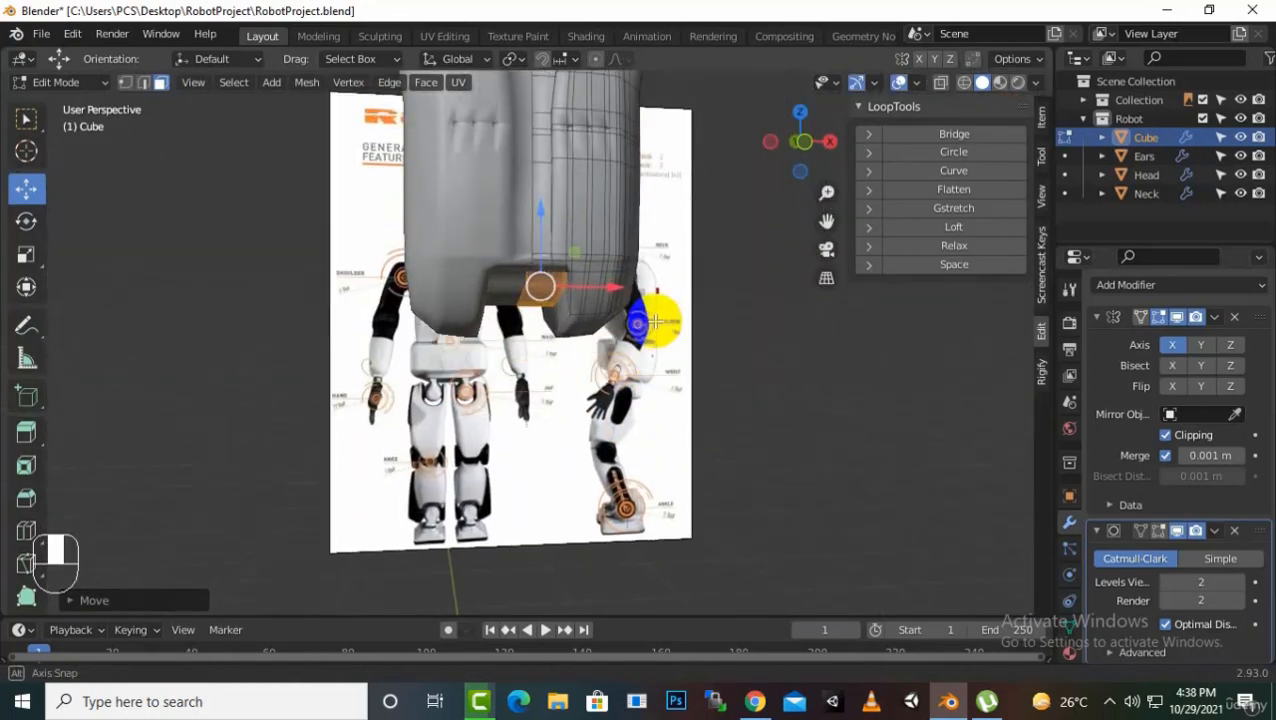
Step: Show the Subdivision effect in edit mode again and examine the smoothed torso and its waist recess from several sides in object mode
click(1162, 530)
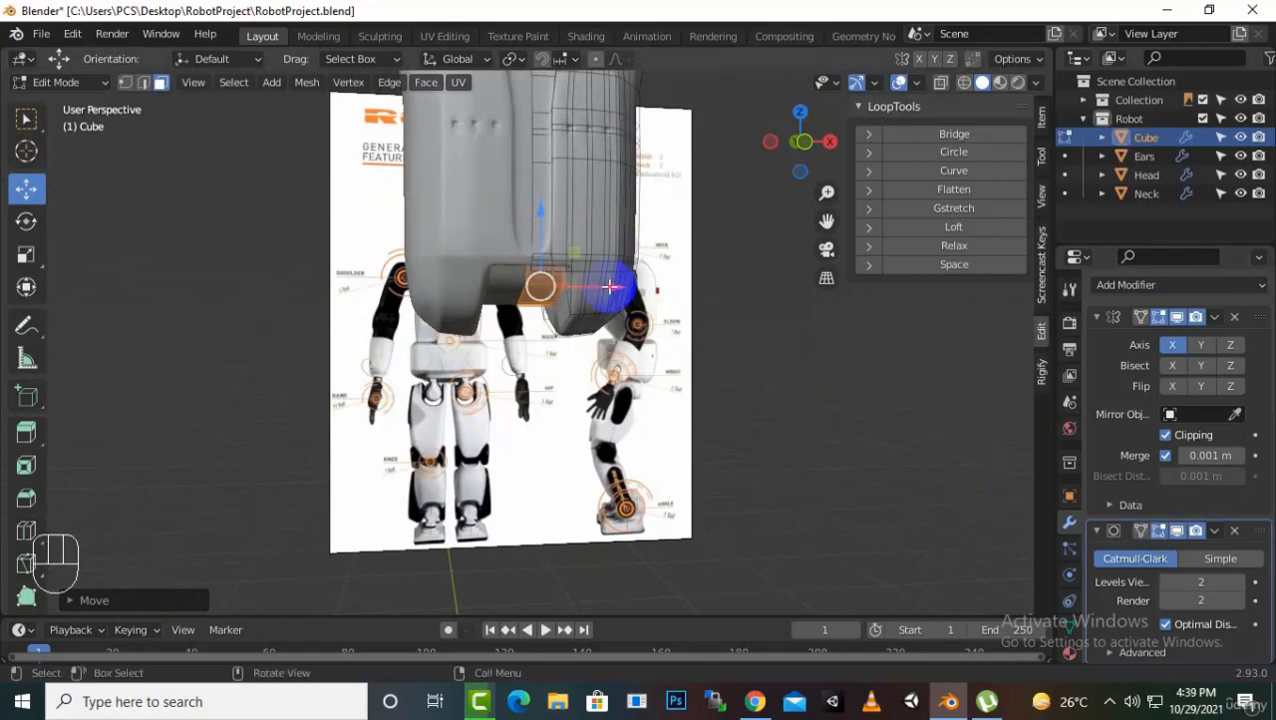
key(Tab)
middle_drag(607, 285, 646, 369)
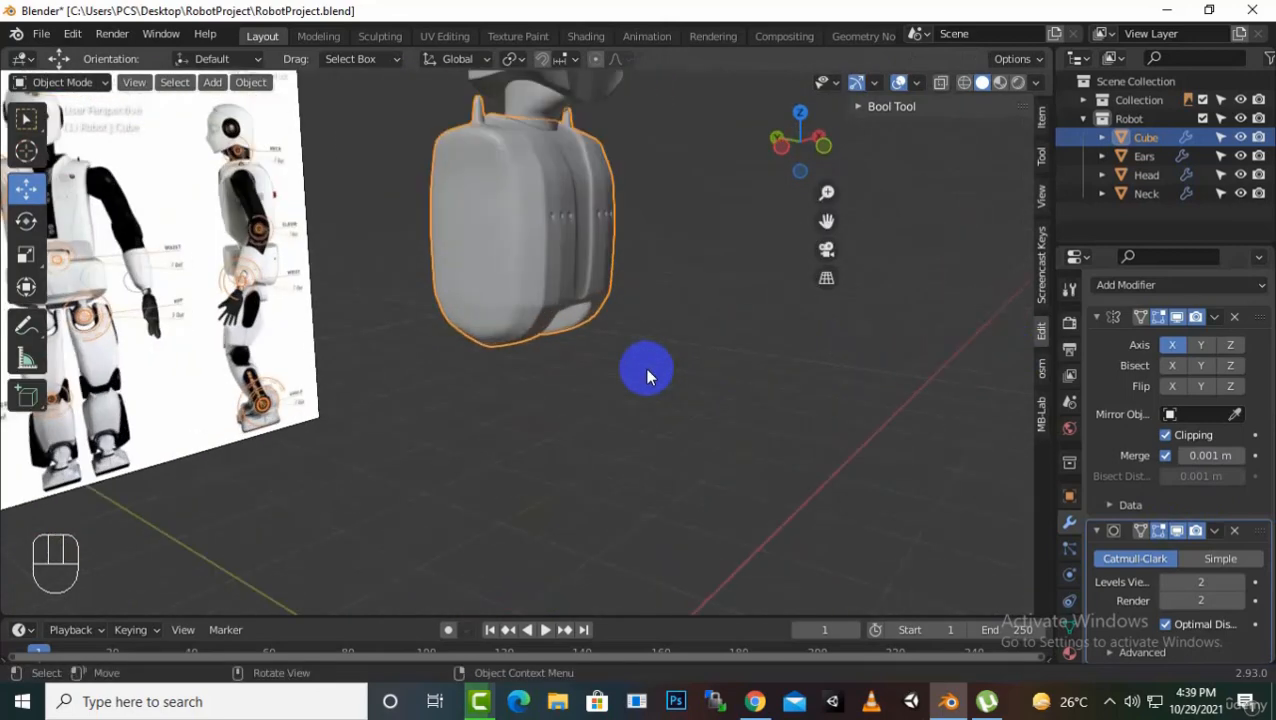
right_click(516, 215)
click(516, 213)
middle_drag(516, 218, 547, 441)
key(Tab)
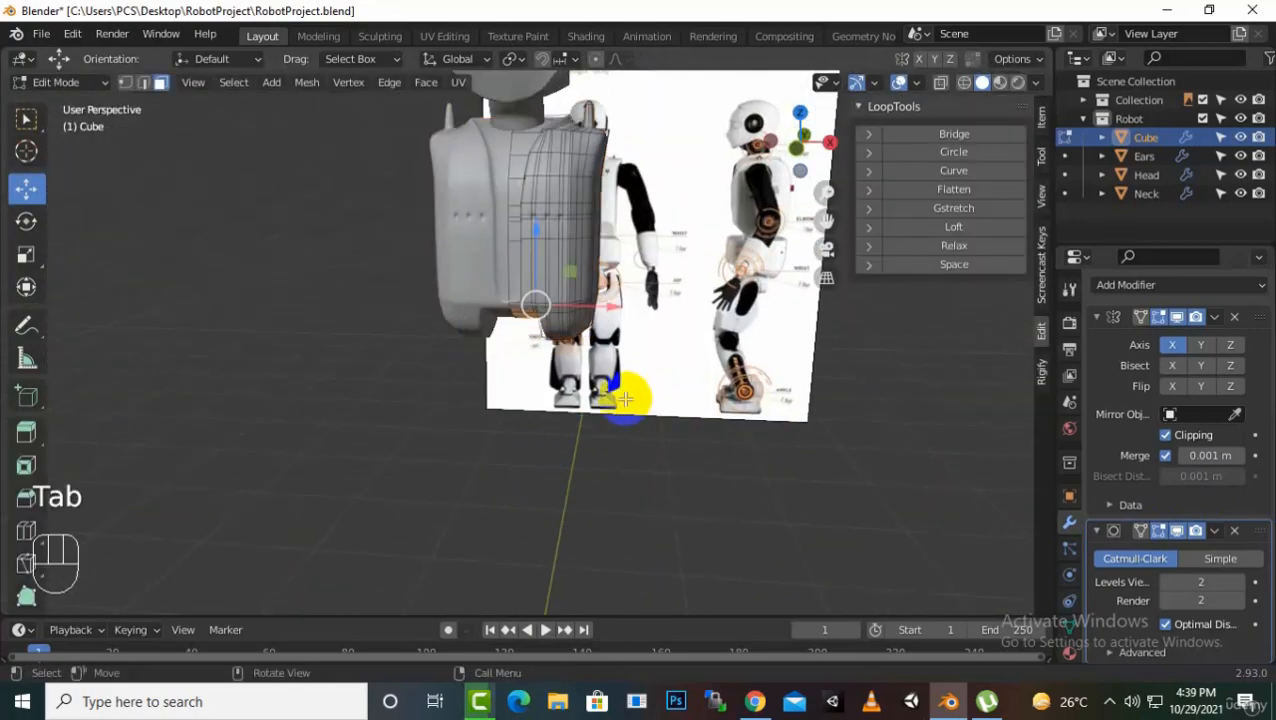
mouse_move(627, 390)
middle_down()
mouse_move(649, 413)
mouse_move(540, 398)
mouse_move(624, 396)
middle_up()
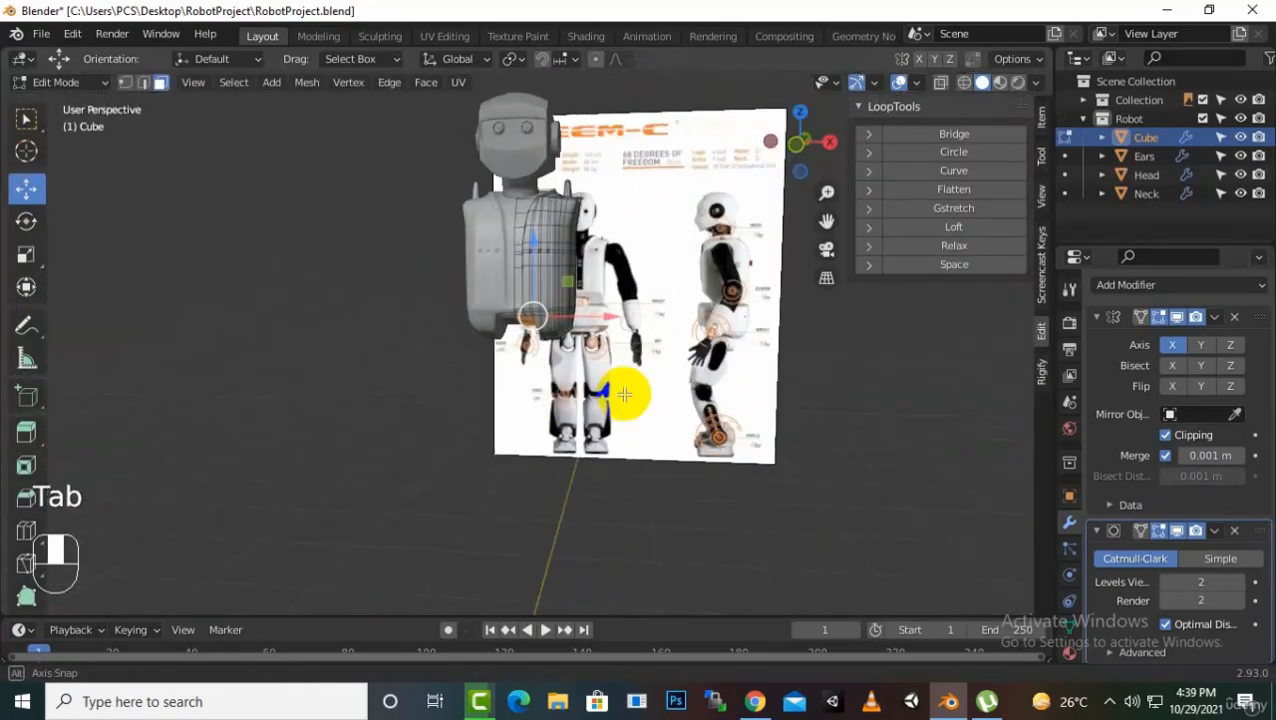
Step: Apply the torso's Mirror modifier in object mode
scroll(620, 342, up, 2)
middle_drag(868, 233, 585, 352)
key(Tab)
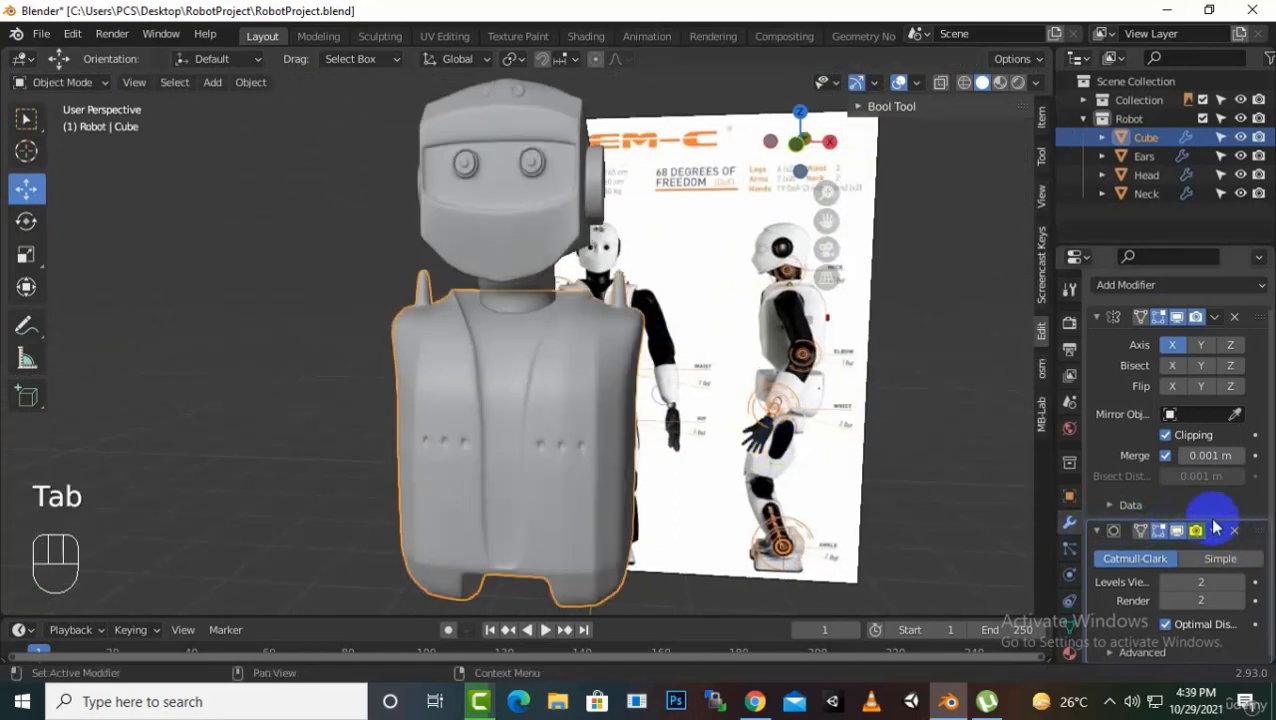
click(1214, 316)
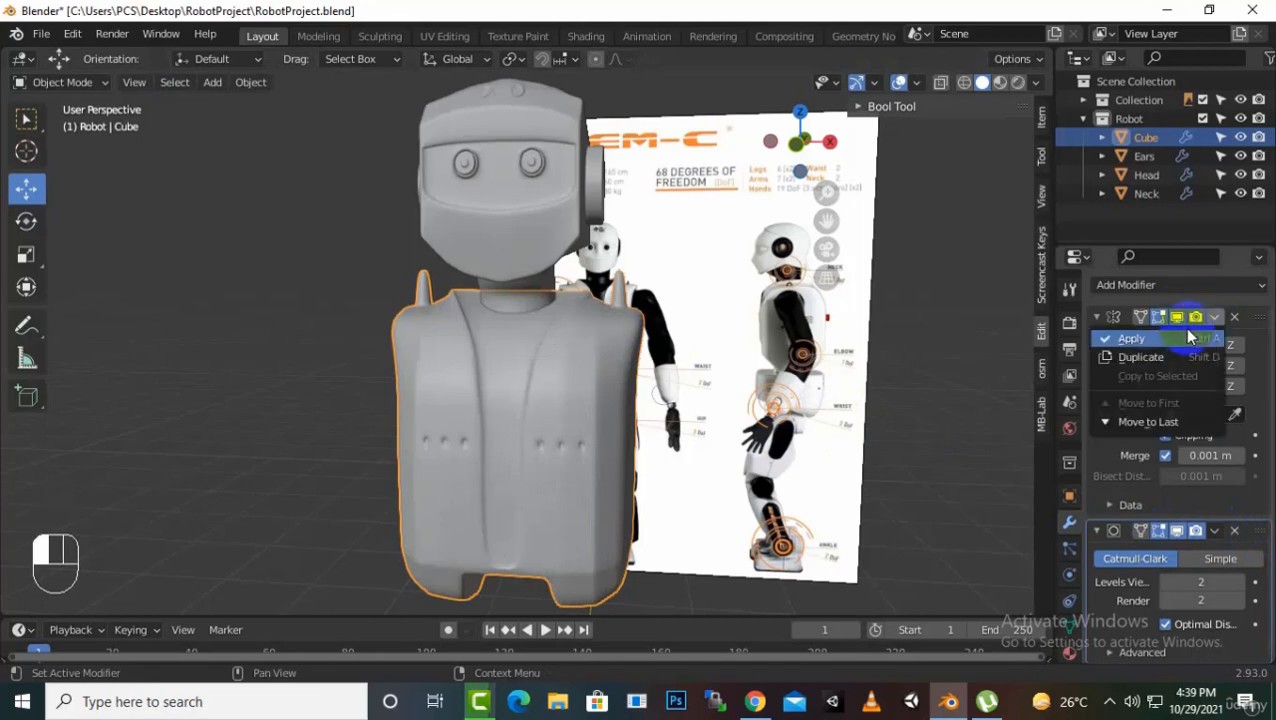
click(1176, 331)
middle_drag(502, 310, 513, 342)
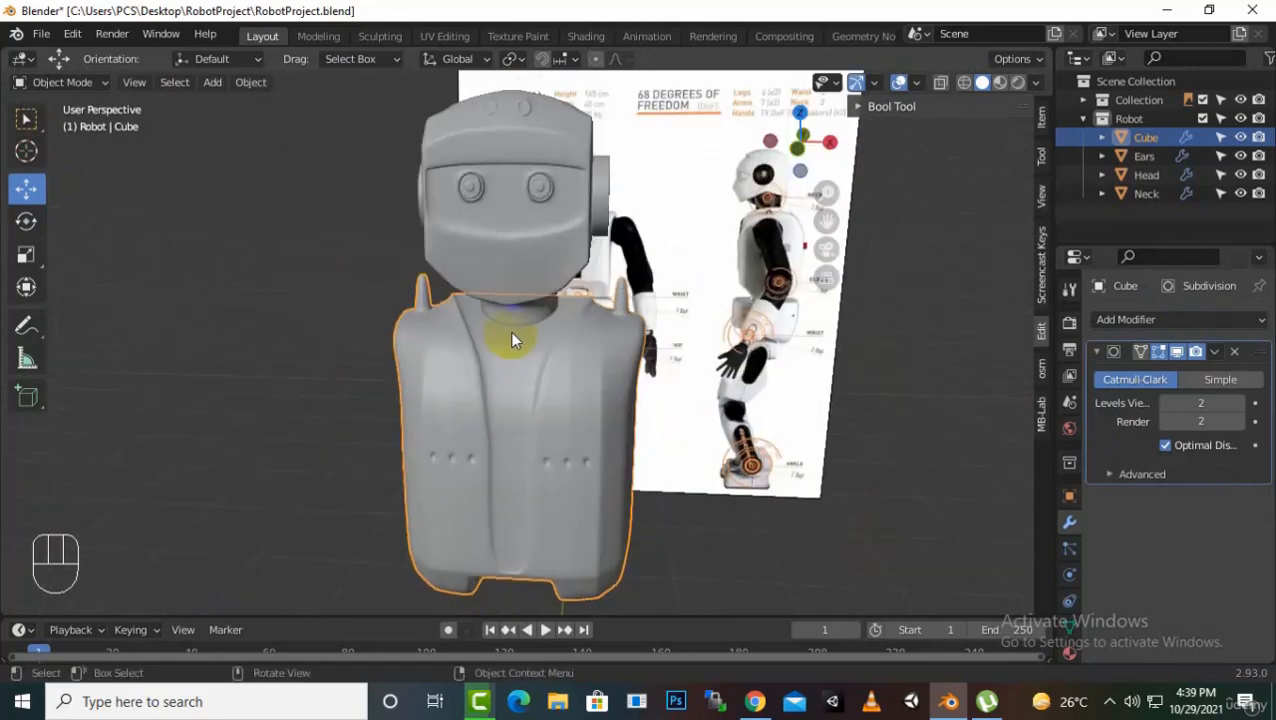
Step: Return the torso to edit mode and turn off the Subdivision modifier's edit mode display
key(Tab)
middle_drag(531, 397, 556, 376)
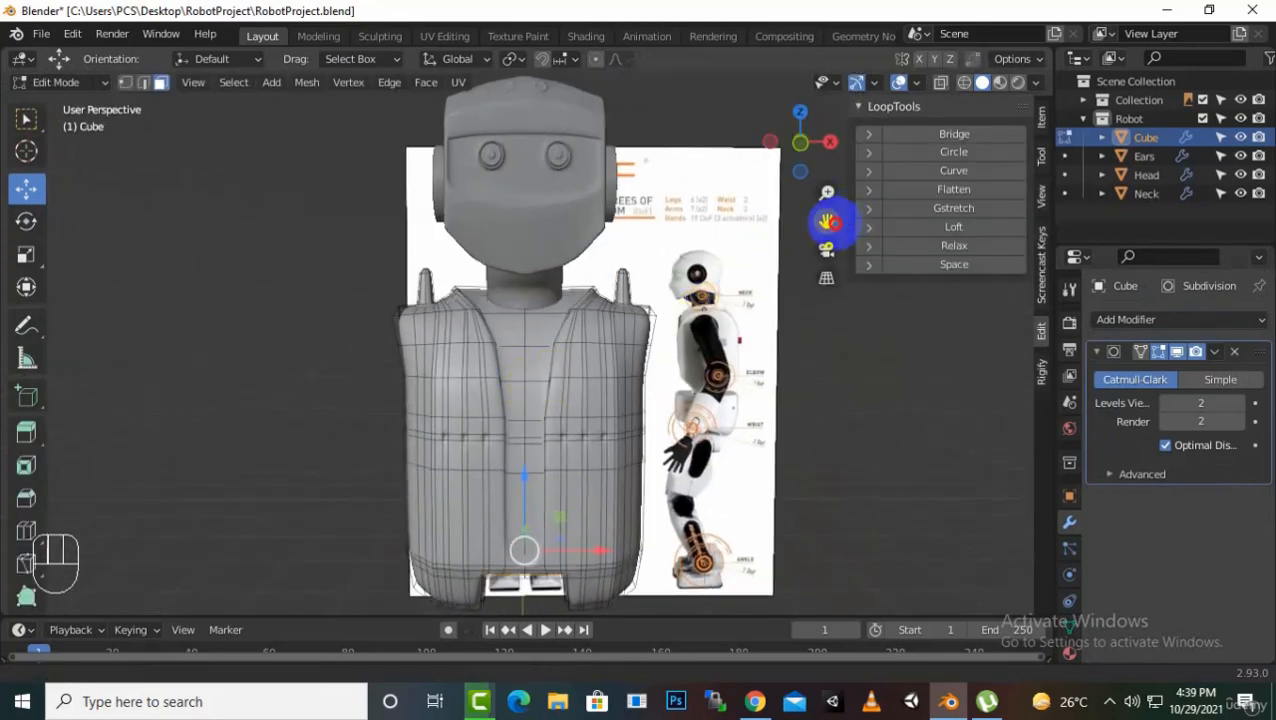
drag(829, 217, 829, 190)
scroll(507, 307, up, 2)
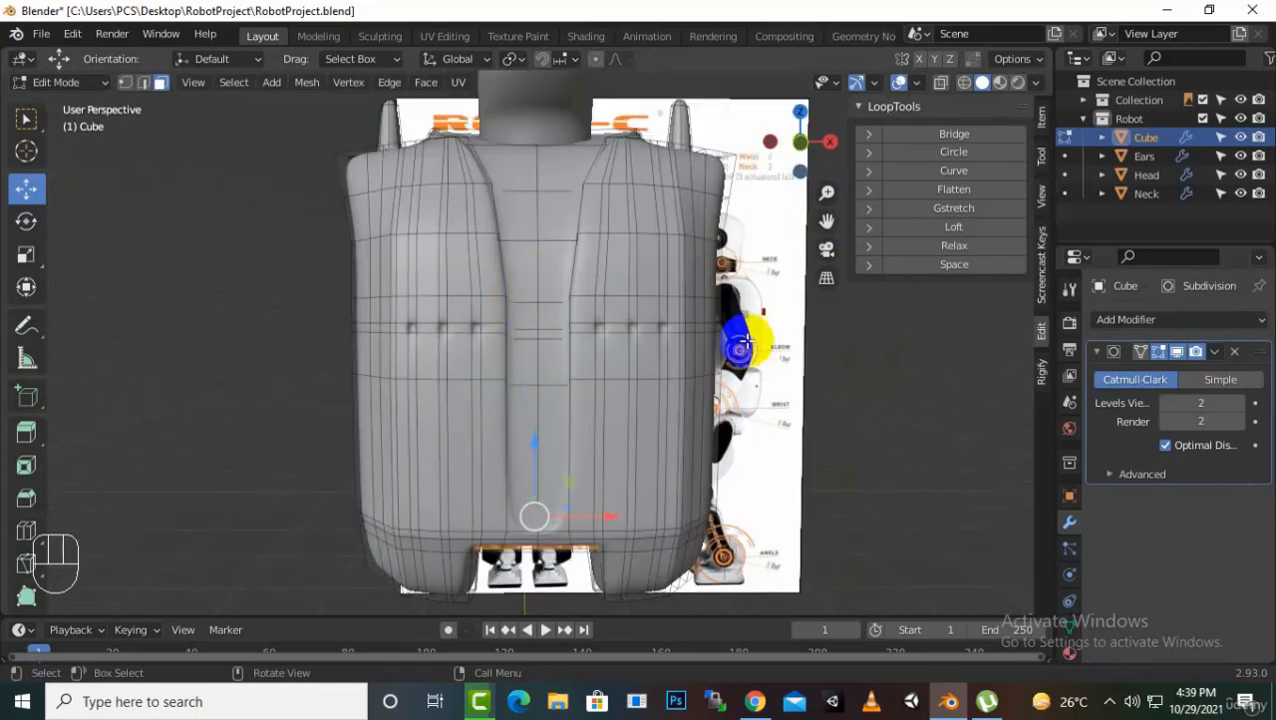
click(1156, 353)
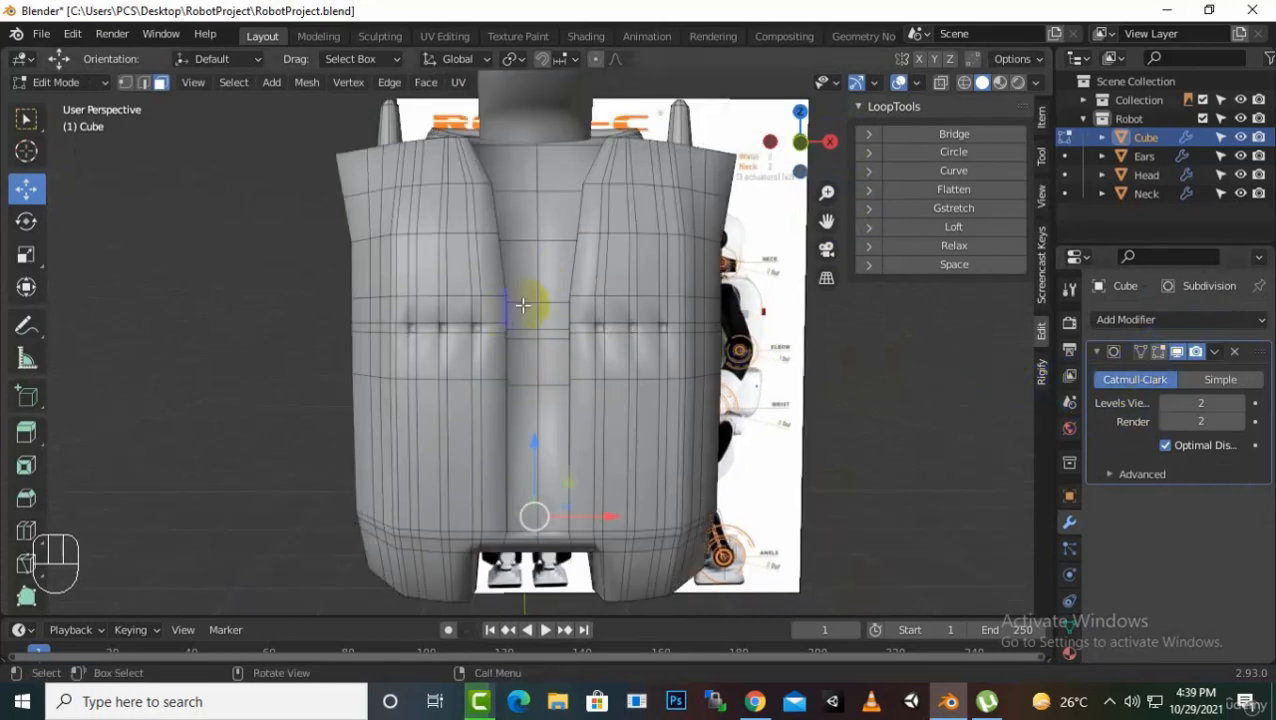
Step: Add two vertical edge loops to the front centre panel, one on each side of its centre line
scroll(563, 310, up, 1)
key(ctrl)
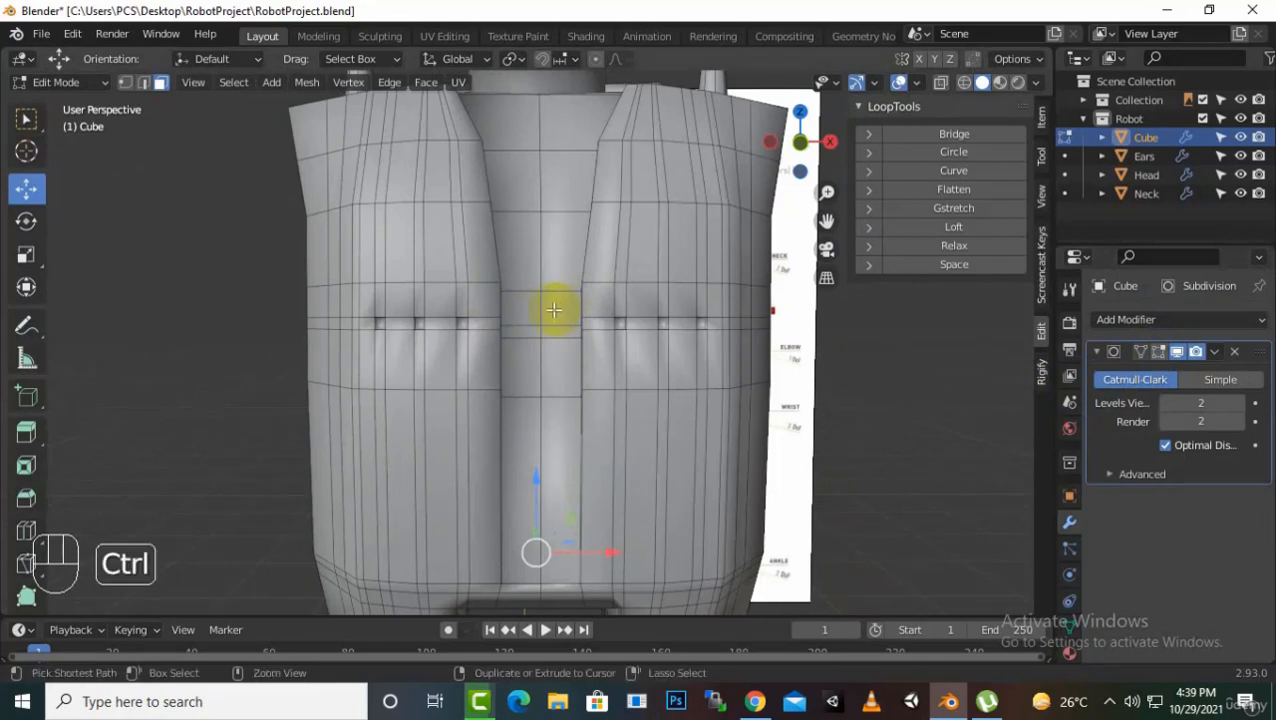
key(ctrl+r)
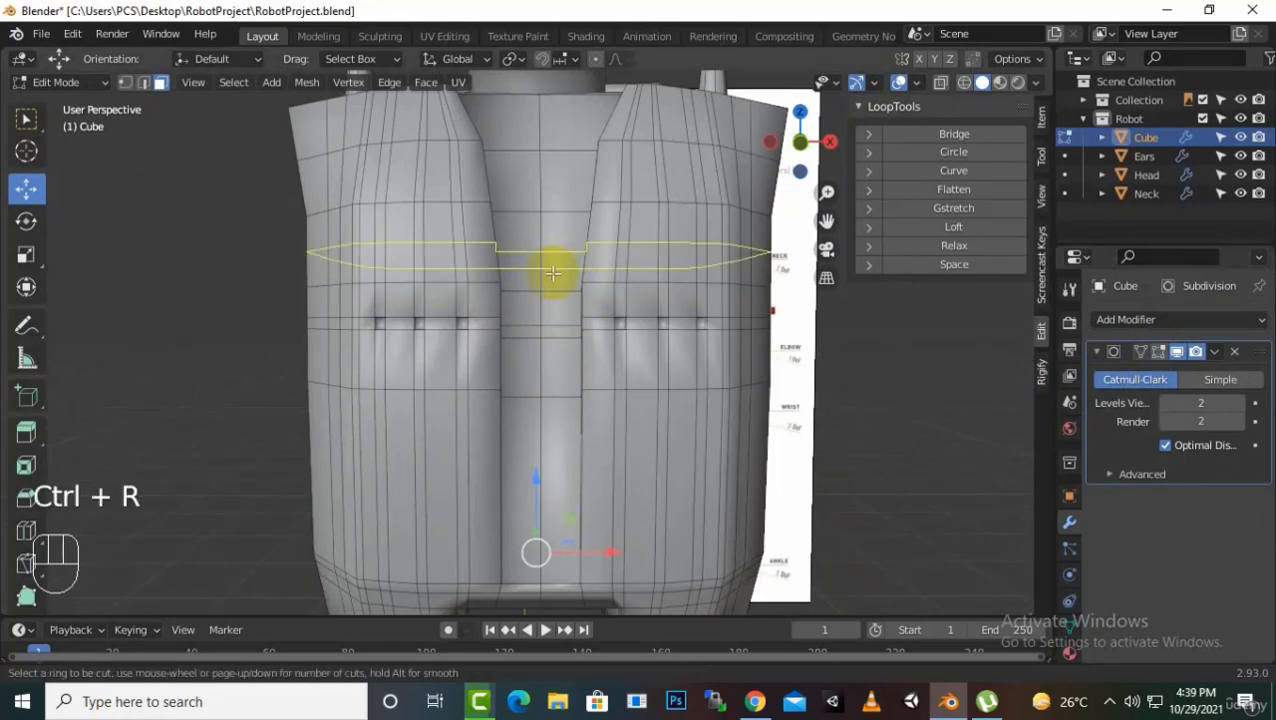
click(555, 289)
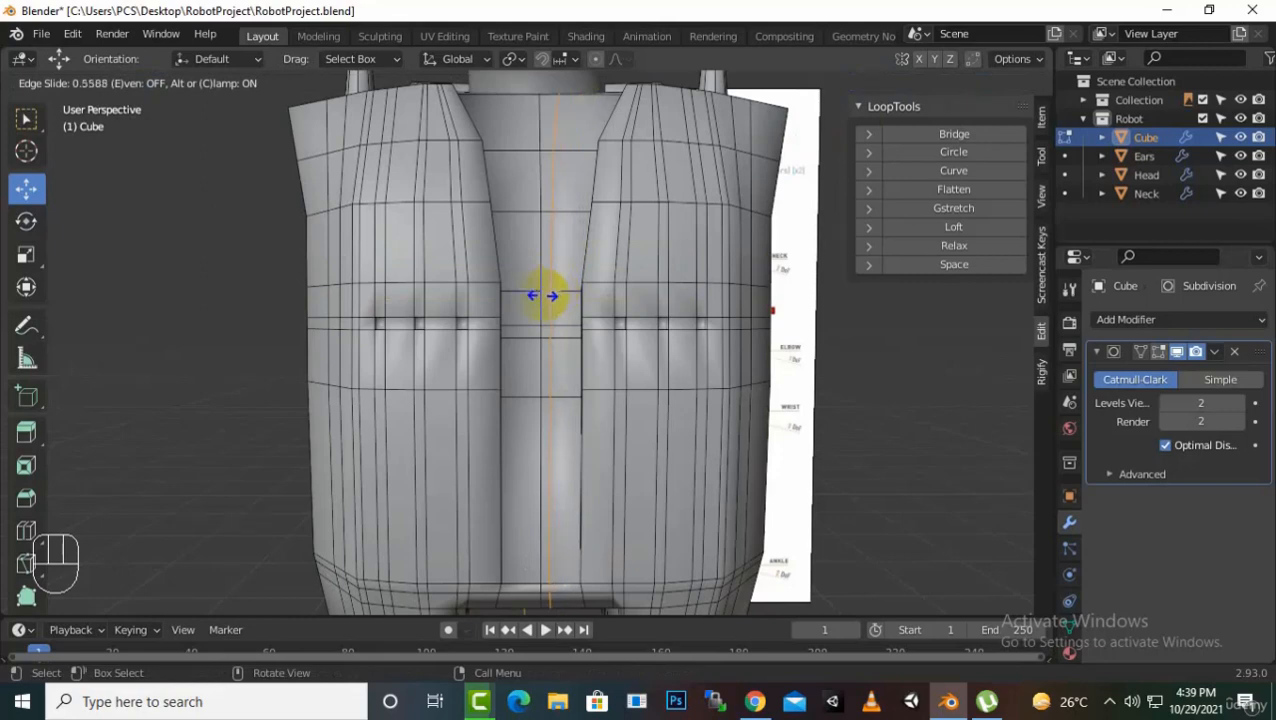
click(546, 295)
key(ctrl)
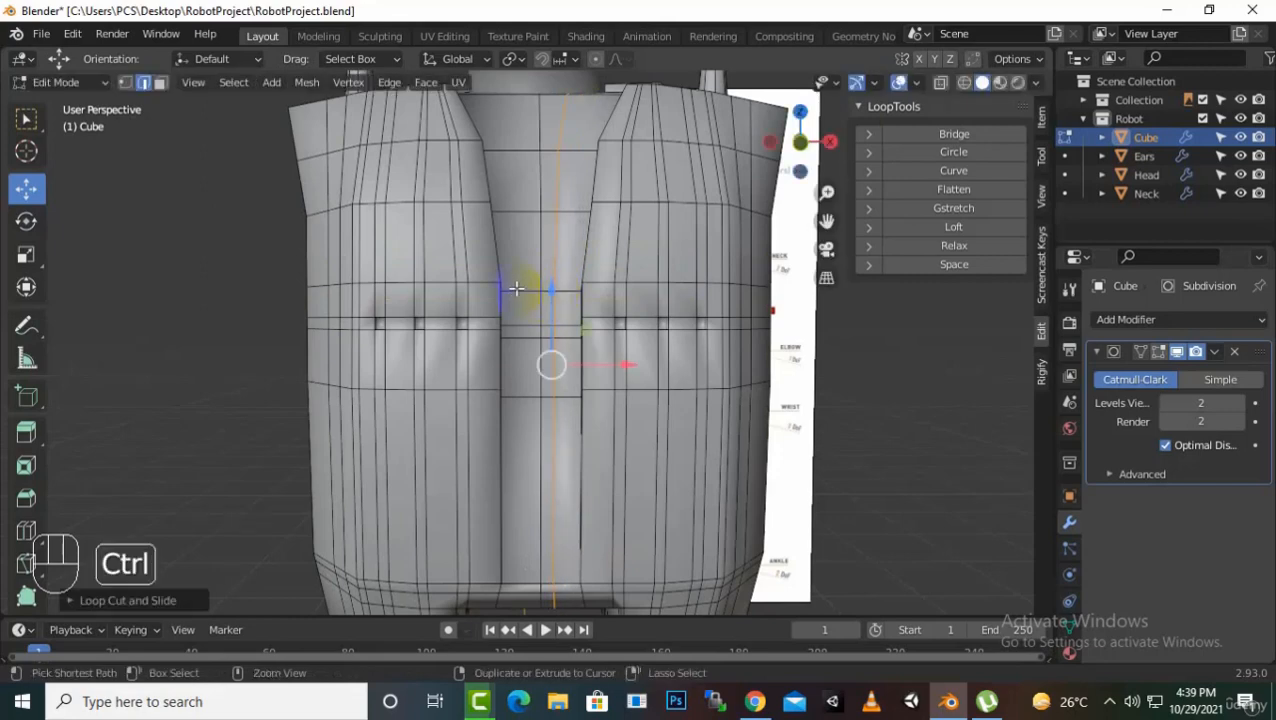
key(ctrl+r)
click(521, 289)
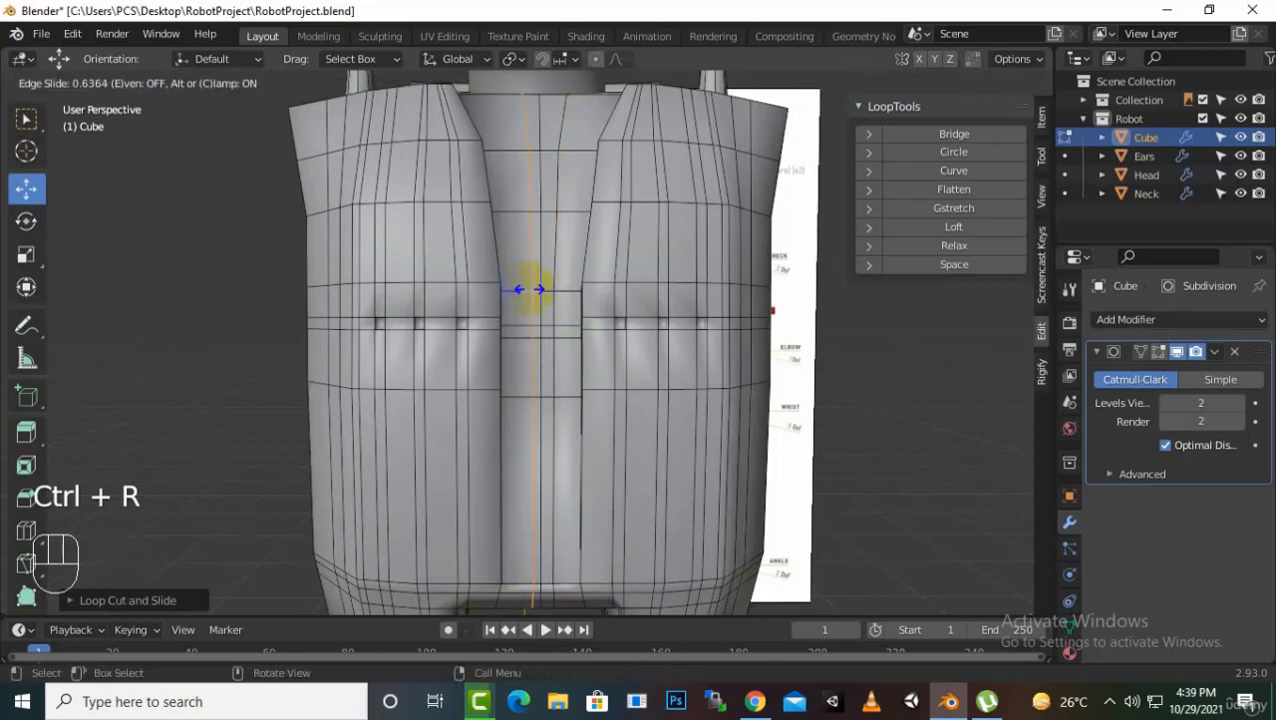
click(545, 289)
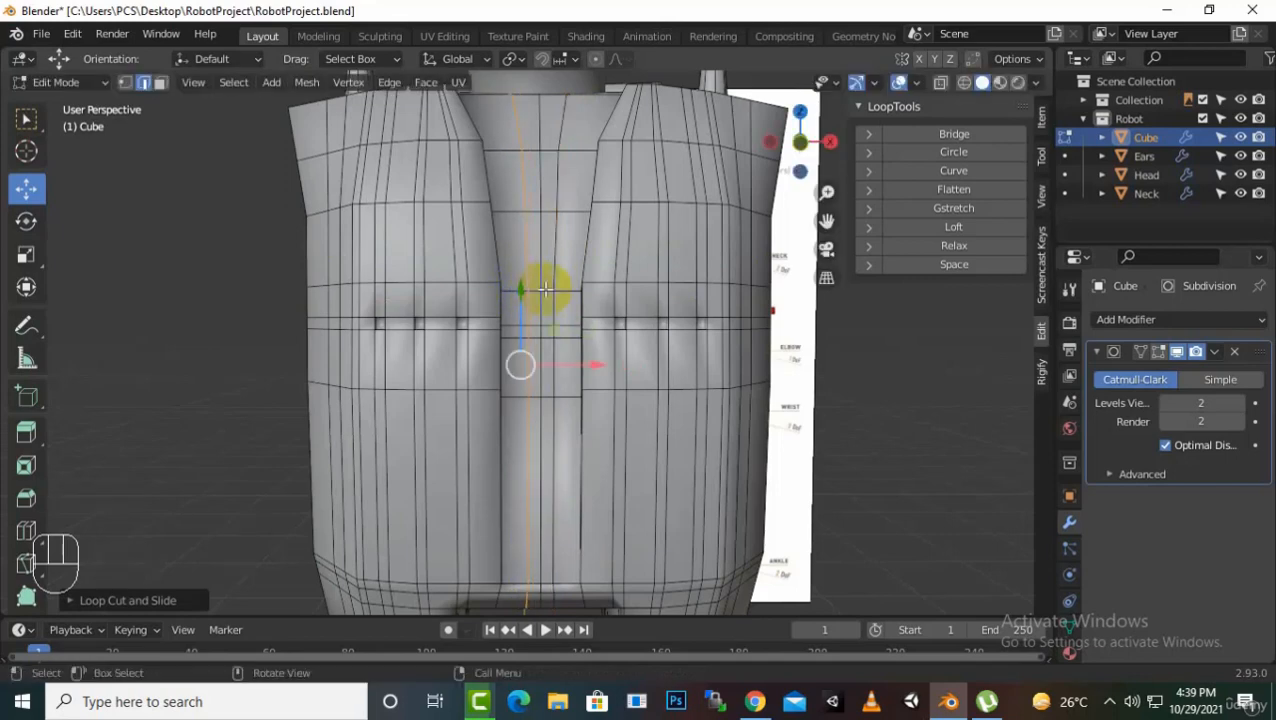
Step: Compare the vertical loops with the round buttons on the reference in wireframe front view, then return to solid shading
click(941, 83)
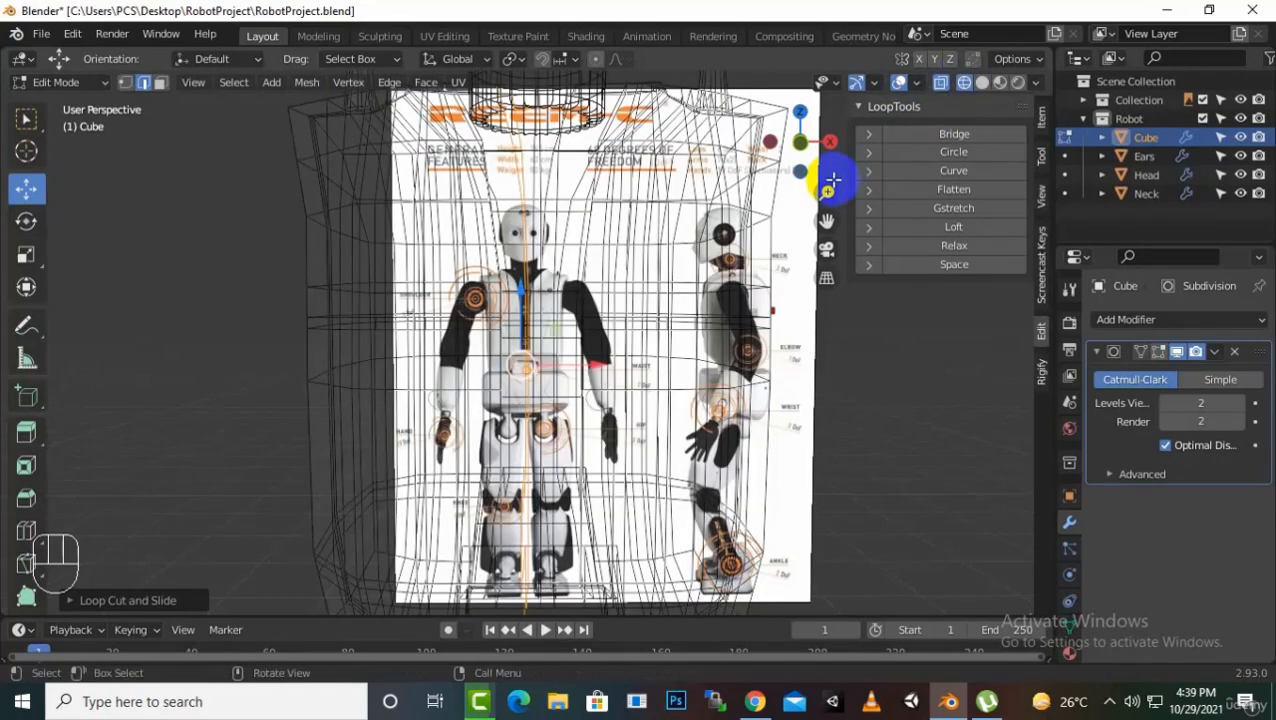
key(KP_1)
scroll(527, 306, up, 3)
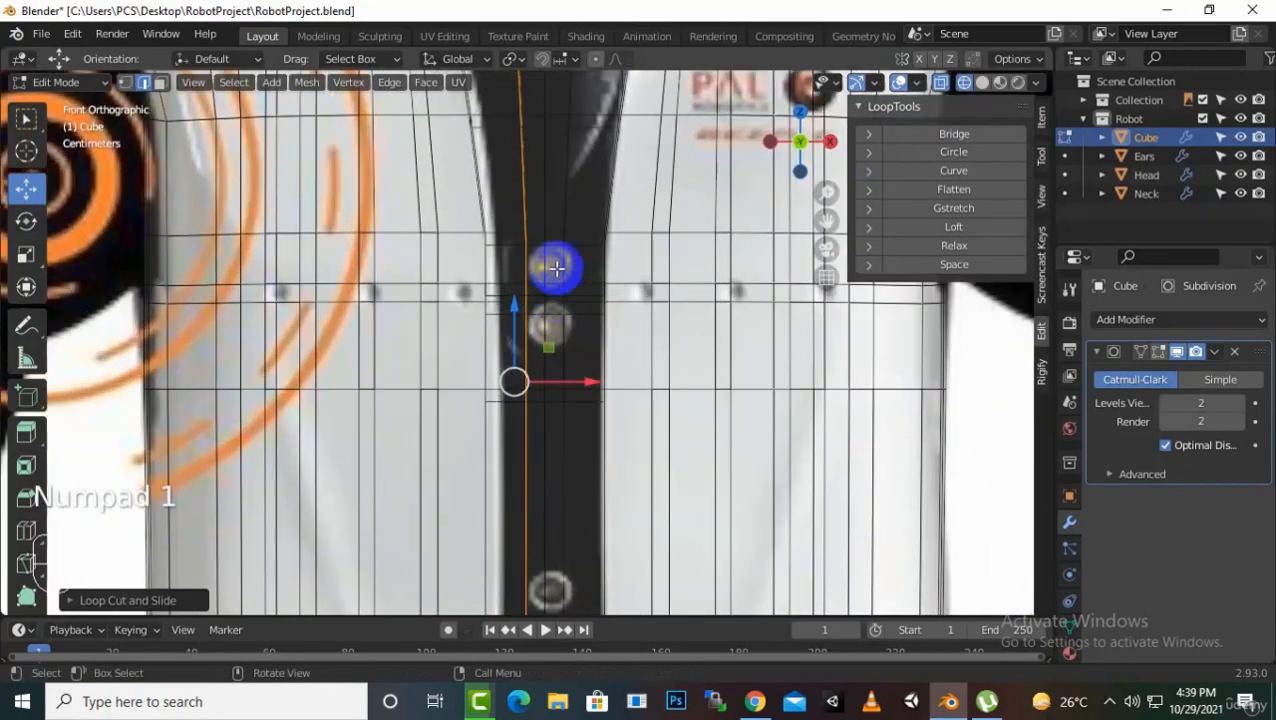
scroll(558, 470, down, 4)
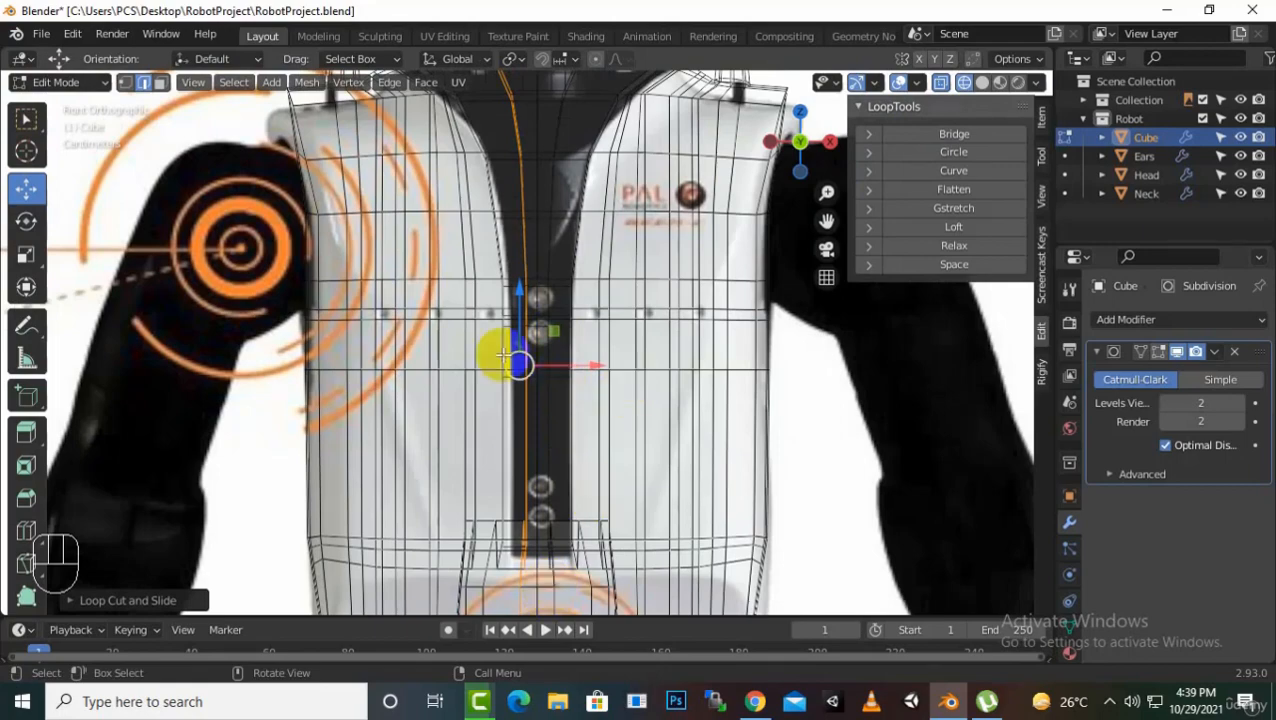
click(981, 82)
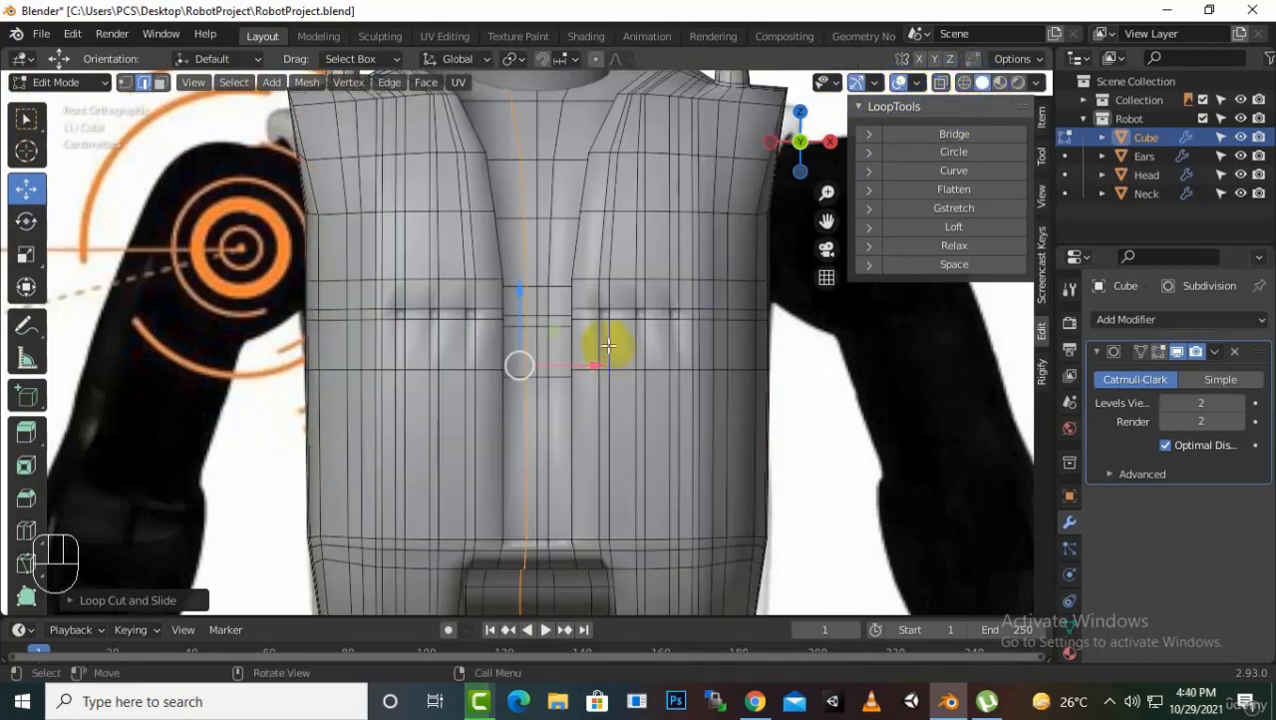
Step: Add a horizontal edge loop around the torso, just above the existing loop below the row of chest holes
scroll(607, 339, up, 2)
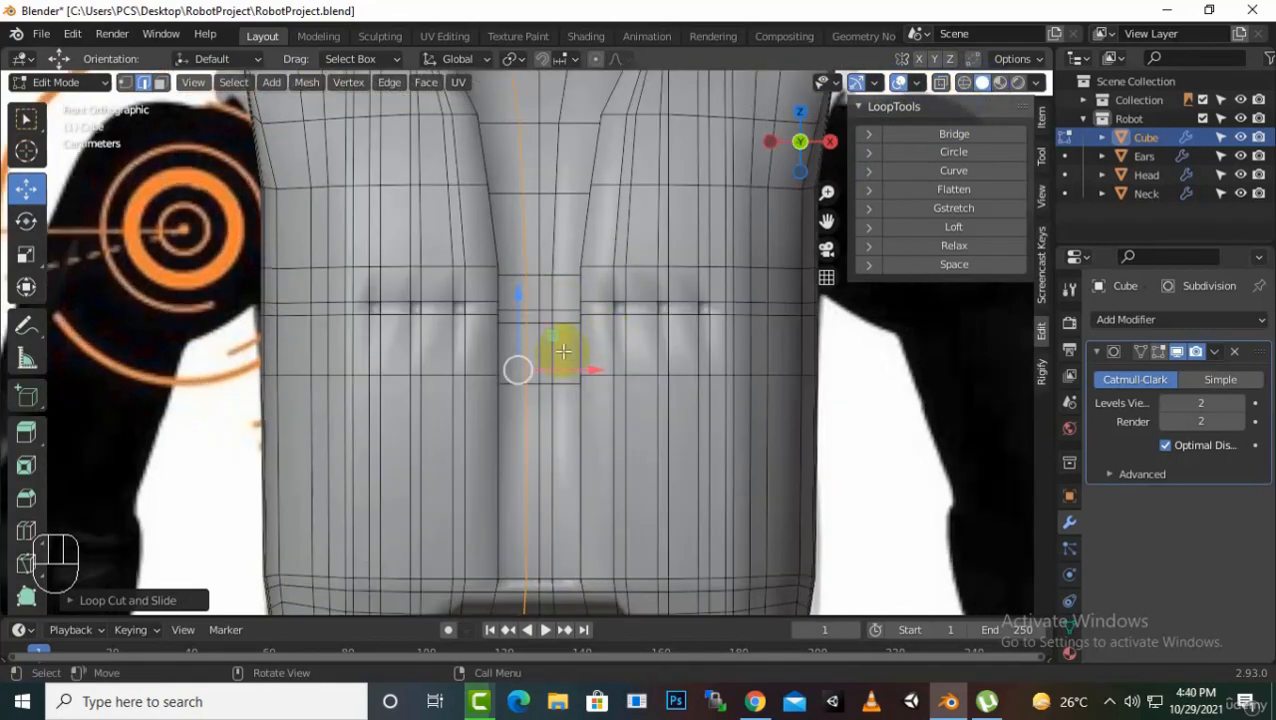
scroll(541, 382, up, 1)
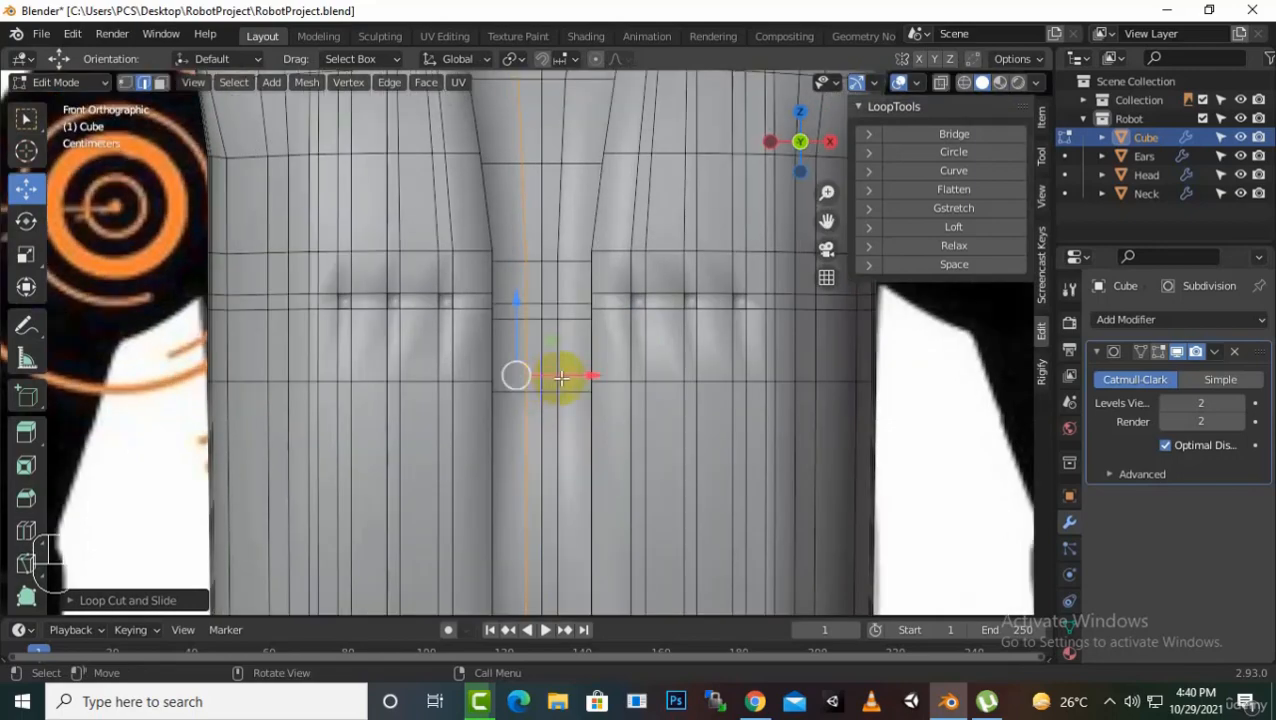
scroll(561, 378, up, 3)
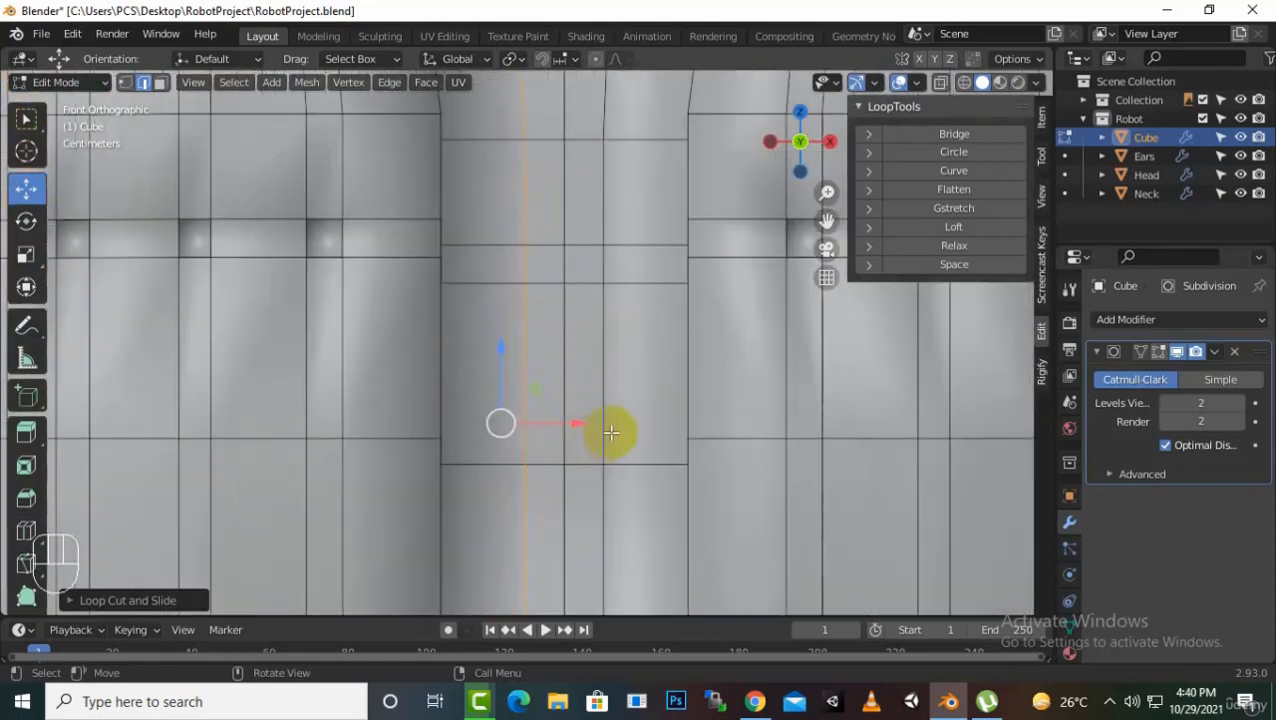
key(ctrl)
key(ctrl+r)
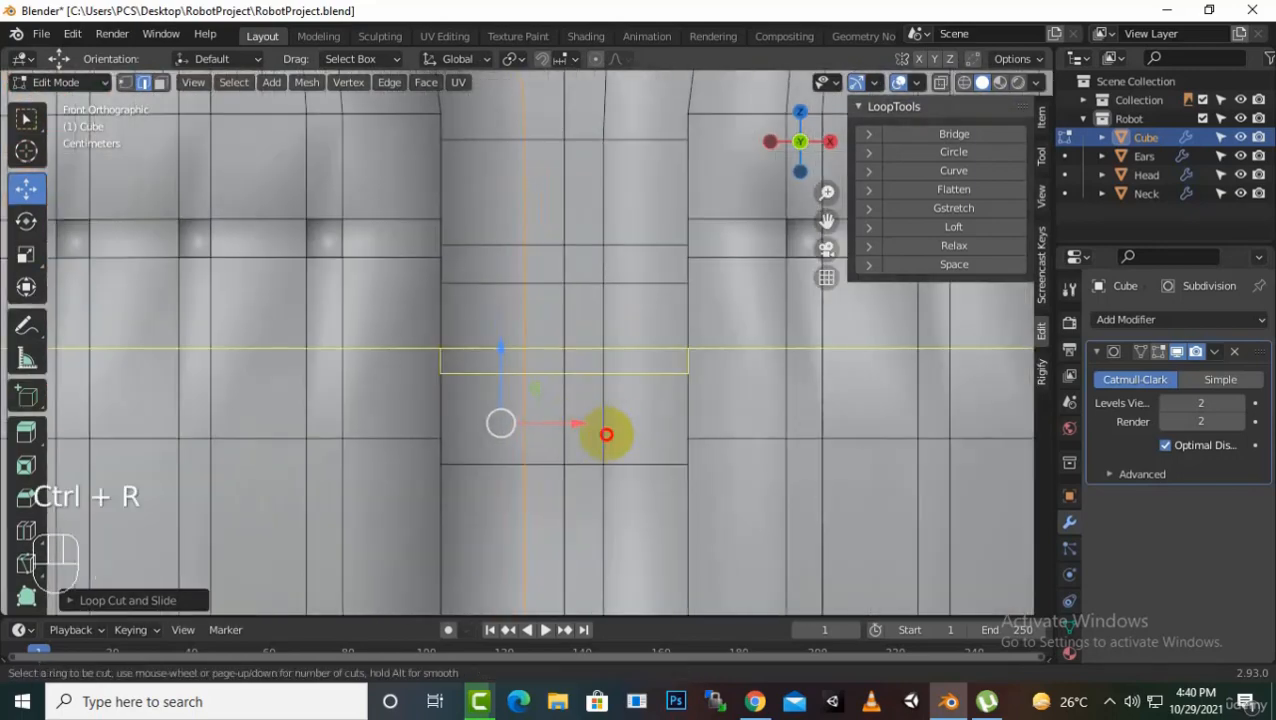
click(606, 434)
click(617, 490)
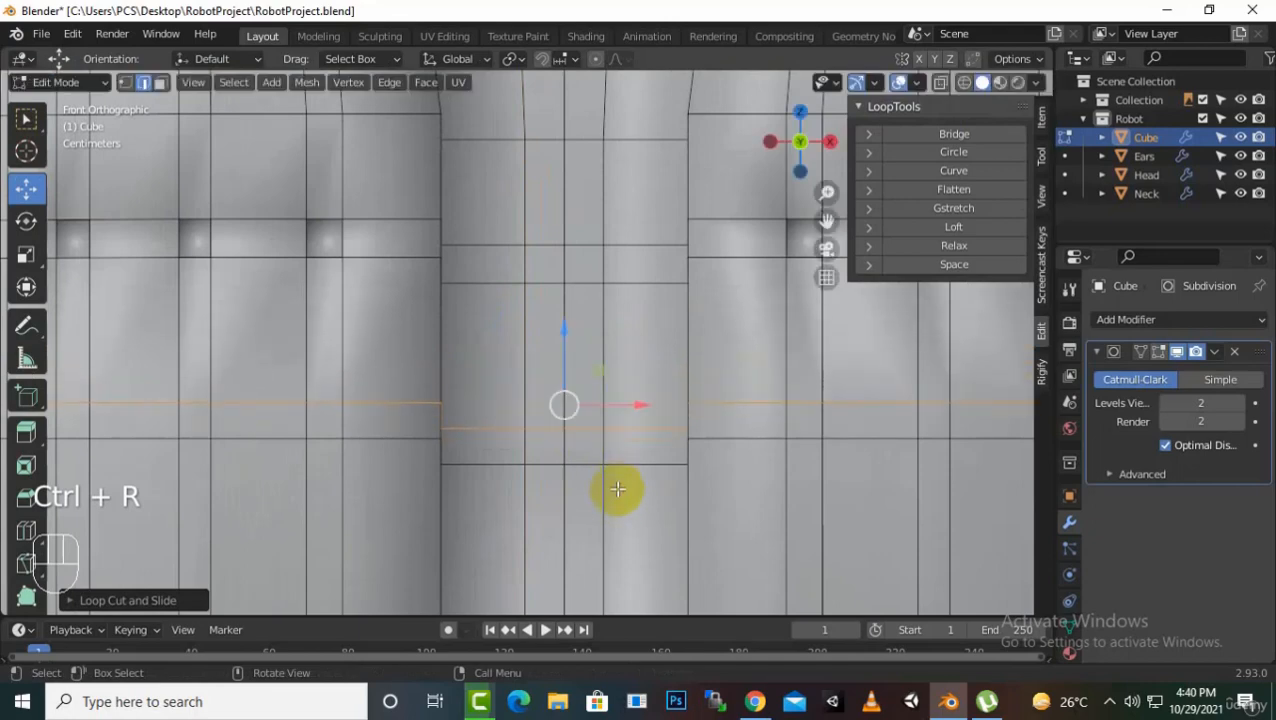
Step: Add two horizontal edge loops around the upper torso, one just below each of the two existing chest loops above the holes
scroll(683, 344, down, 2)
scroll(594, 260, down, 3)
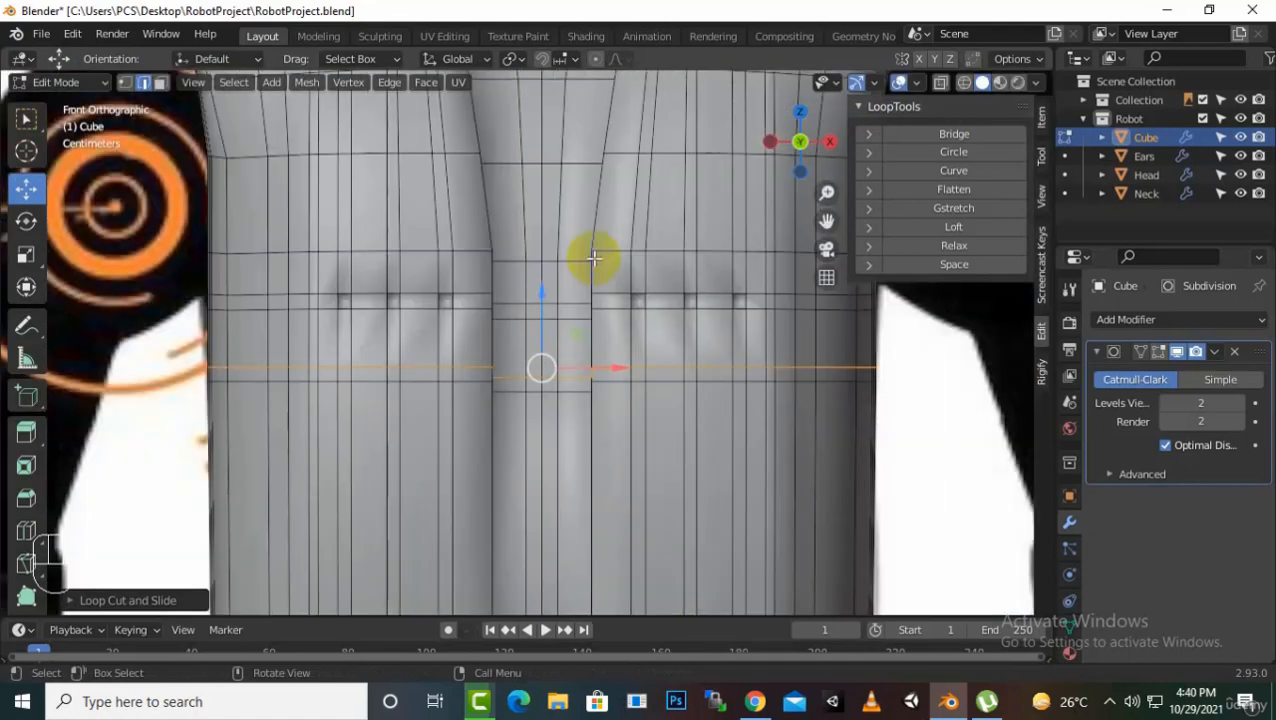
scroll(586, 476, down, 4)
scroll(570, 484, up, 3)
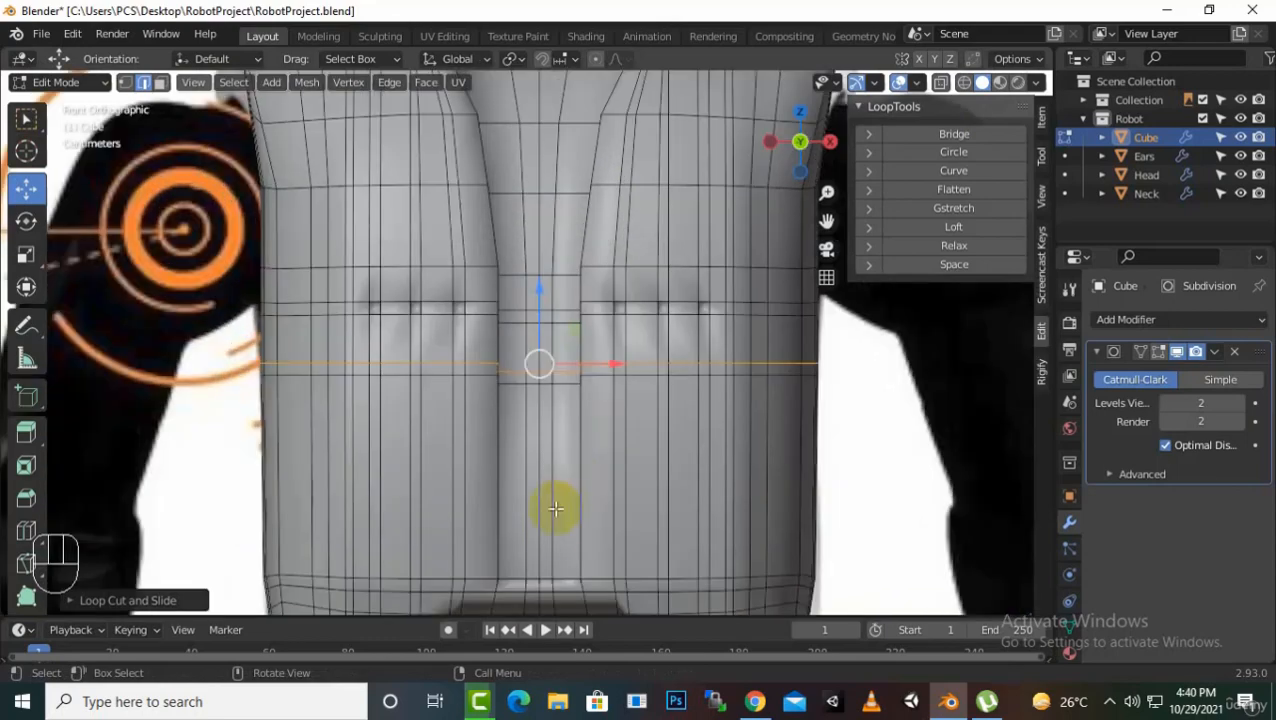
scroll(557, 442, up, 1)
scroll(570, 289, down, 2)
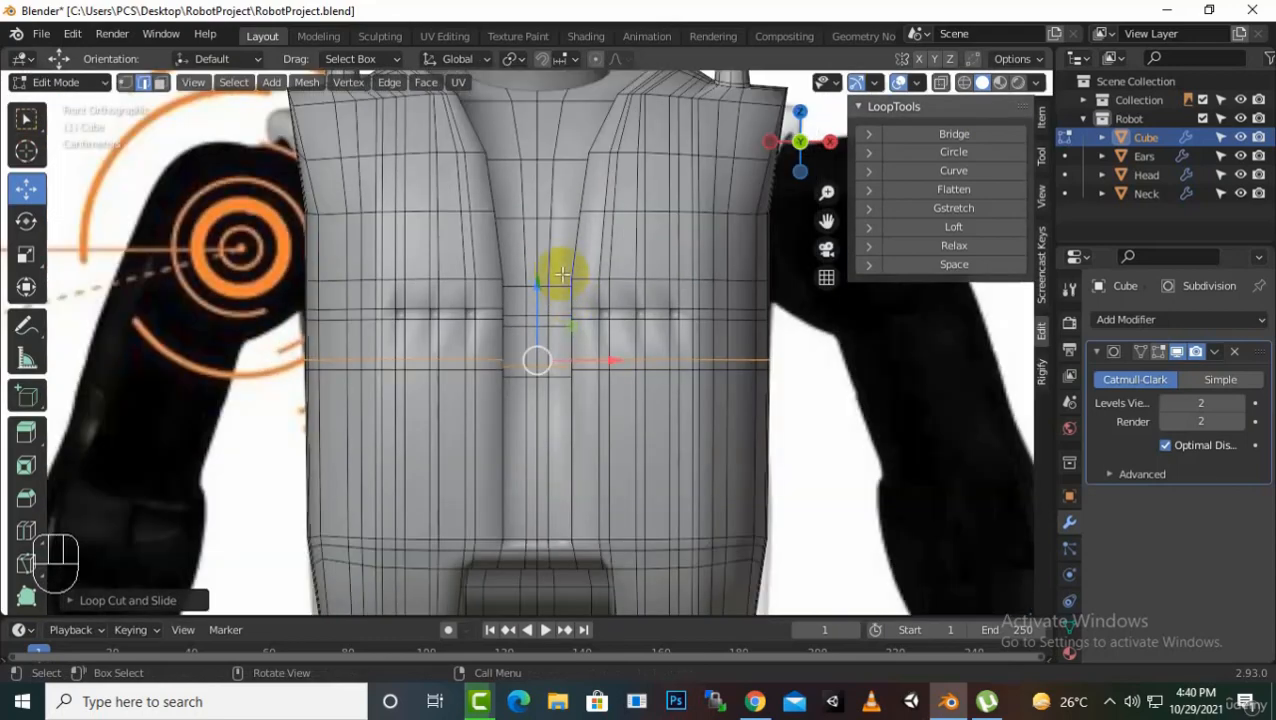
key(ctrl)
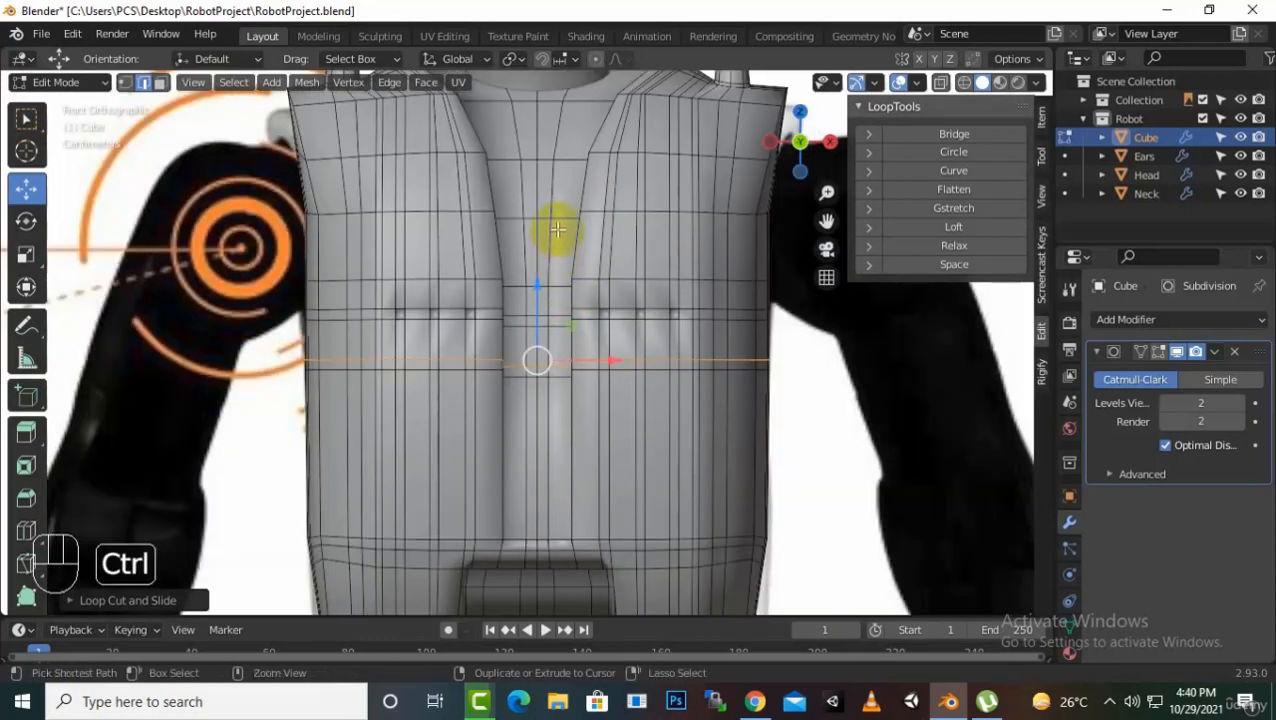
key(ctrl+r)
click(557, 229)
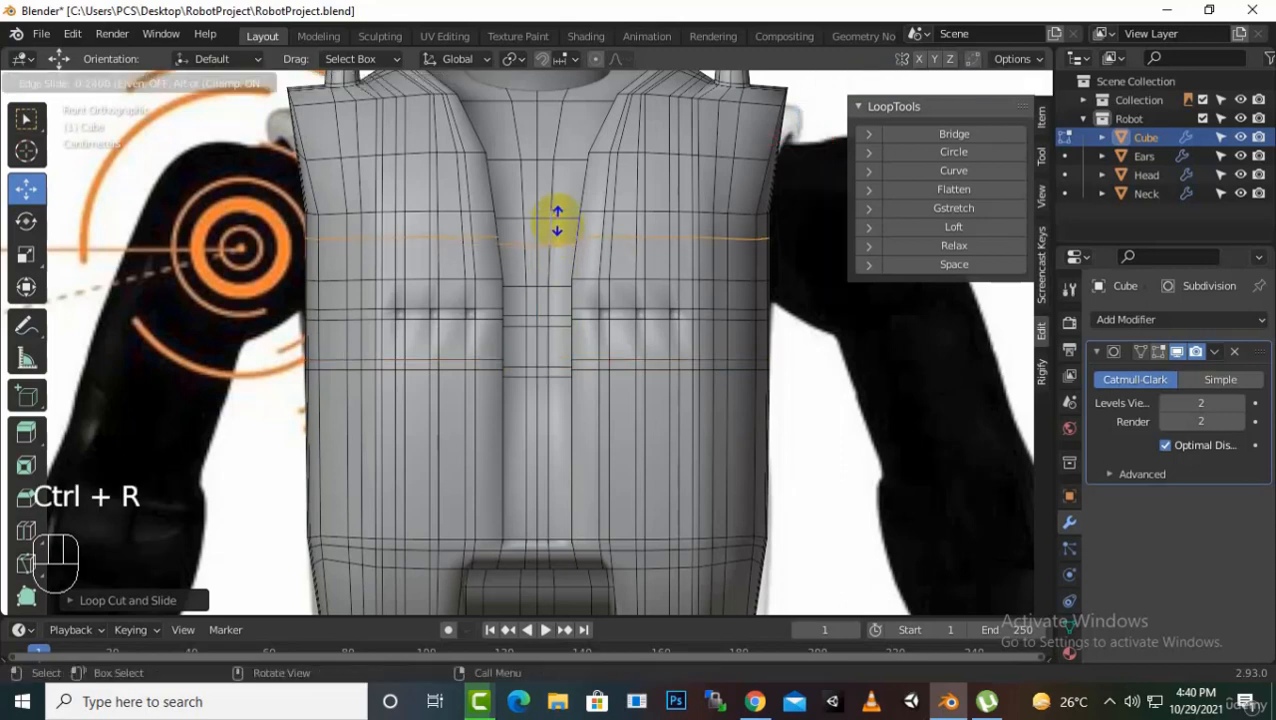
click(560, 212)
key(ctrl)
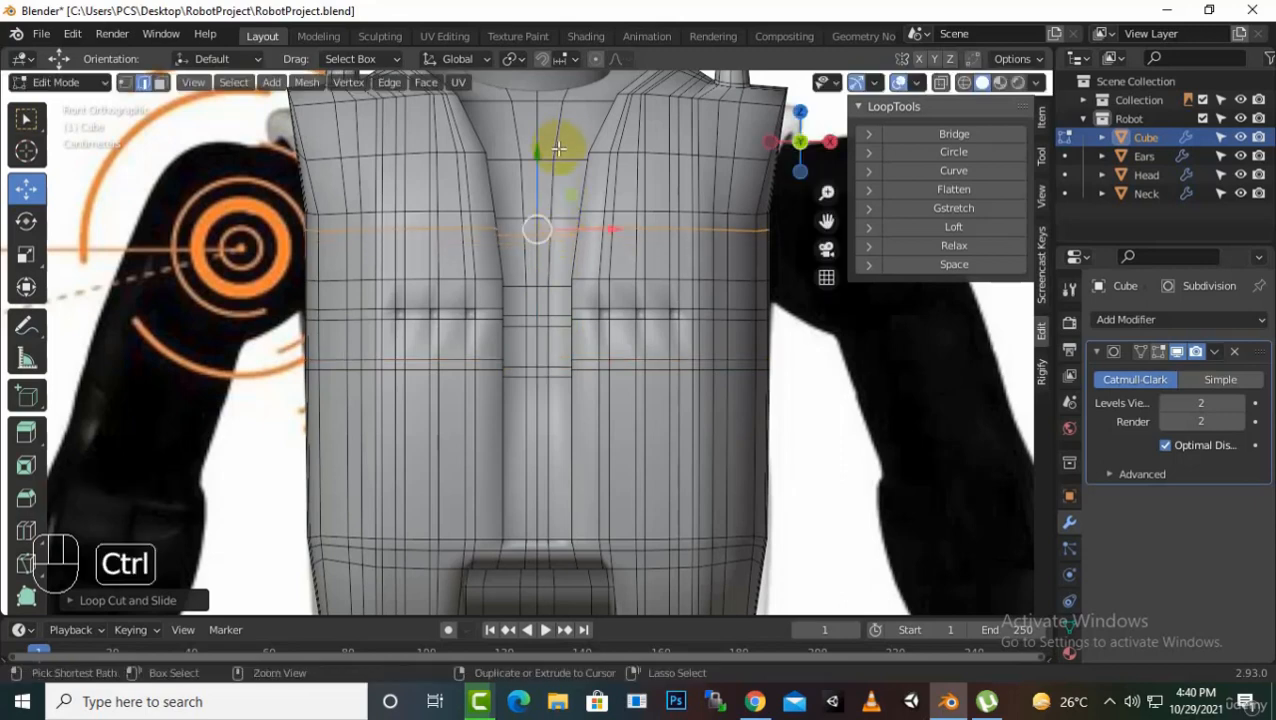
key(ctrl+r)
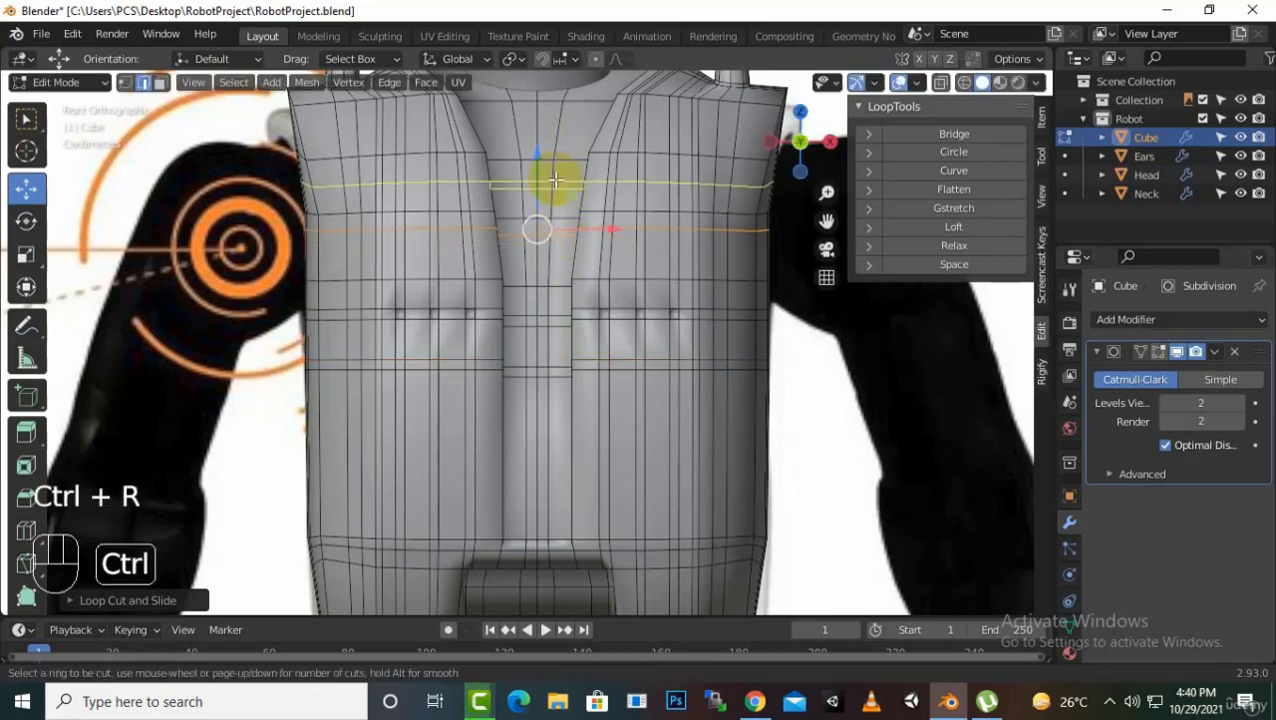
click(555, 180)
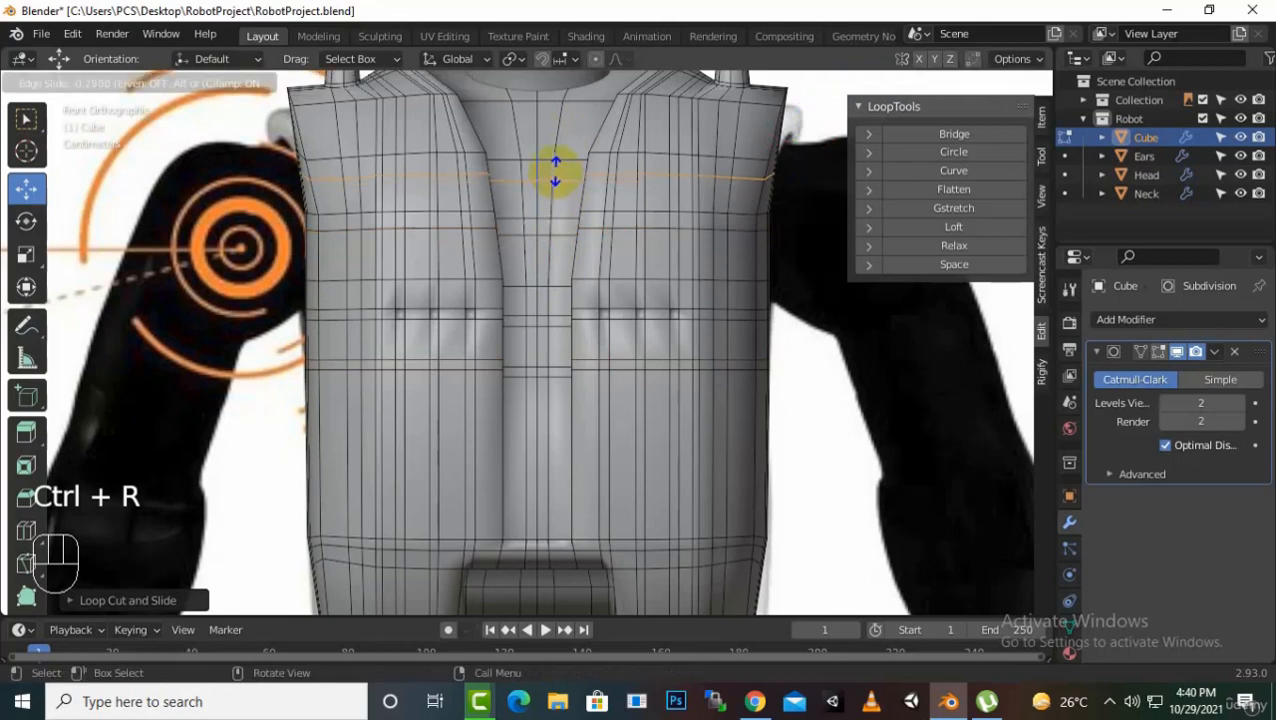
click(555, 169)
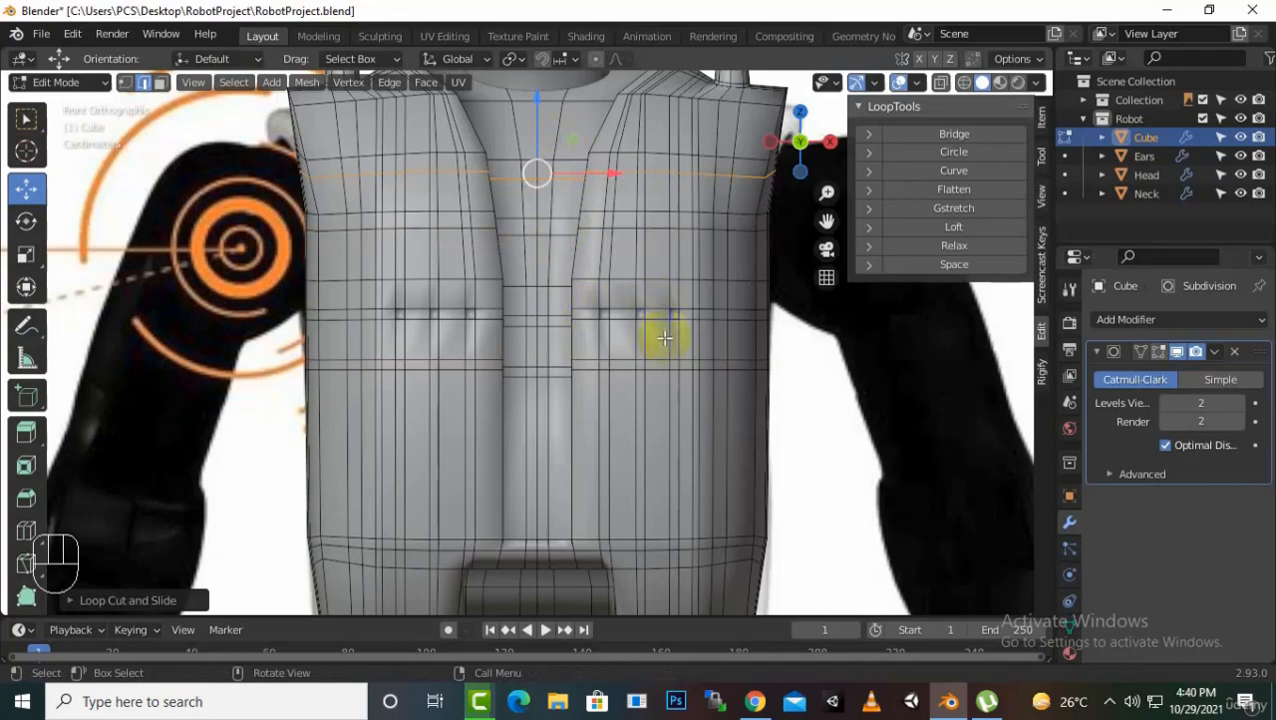
Step: Examine the spacing of the edge loops along the front centre panel in front view
scroll(553, 367, up, 3)
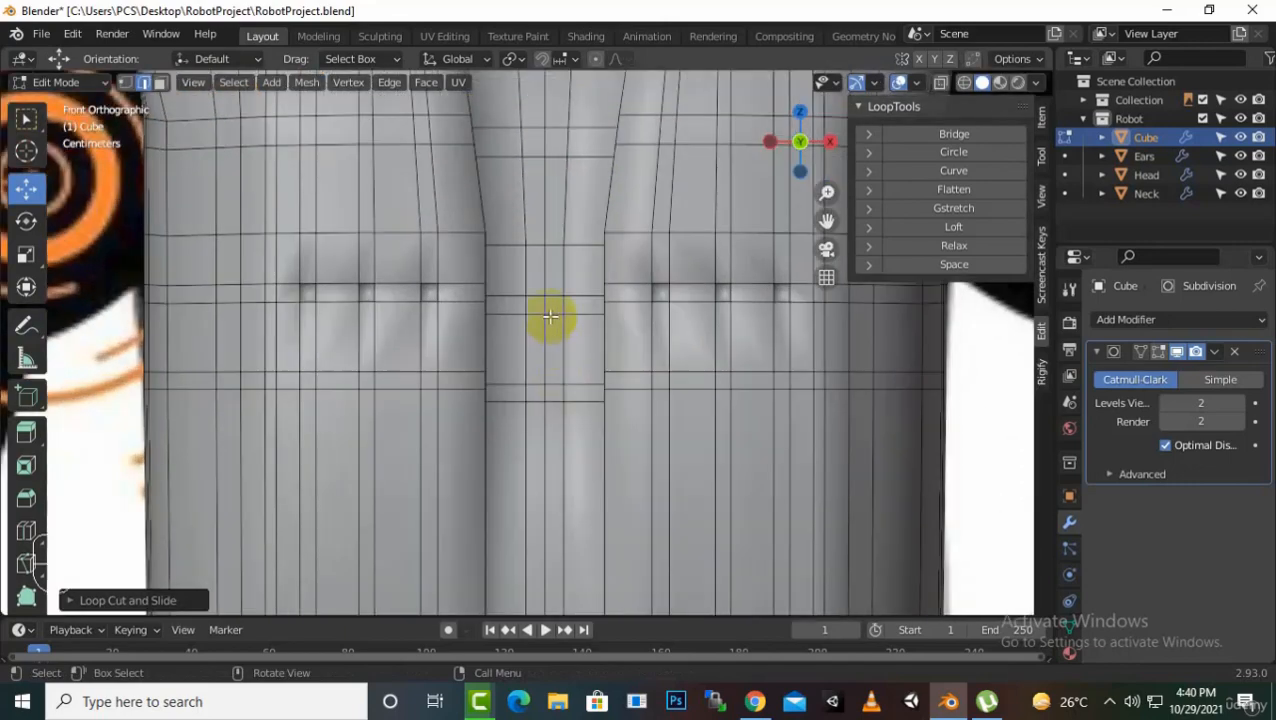
scroll(541, 305, down, 4)
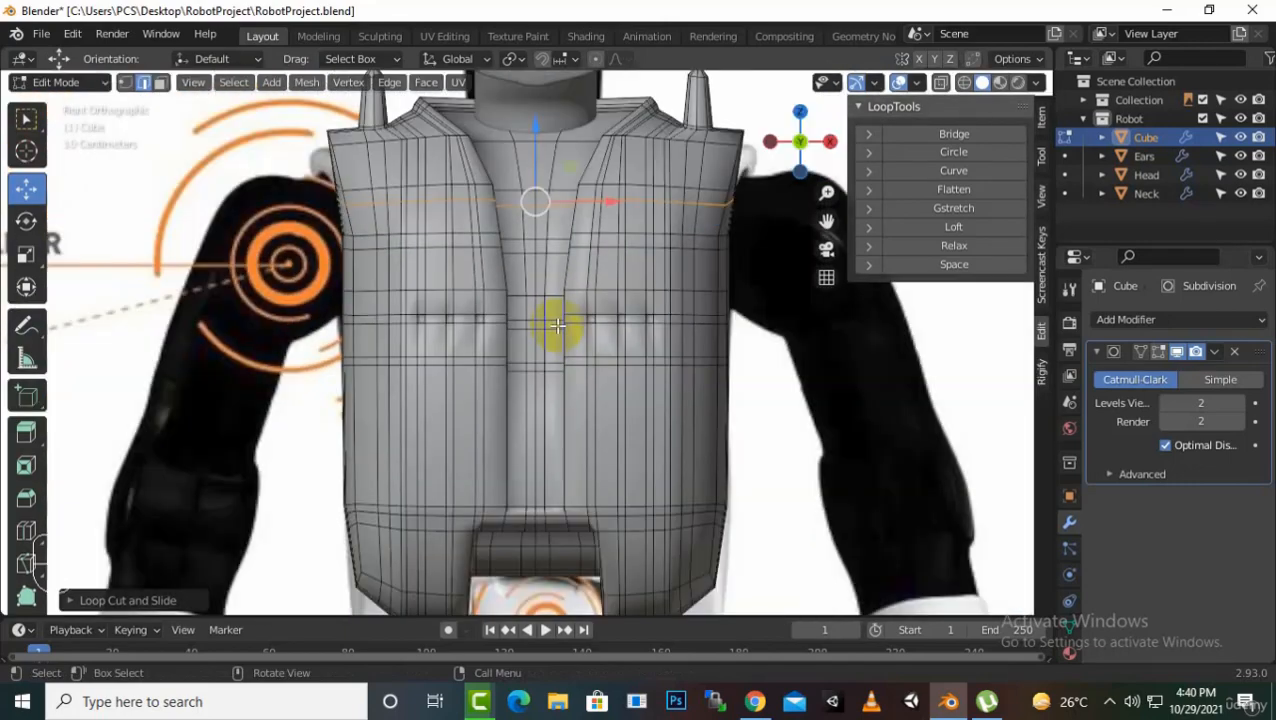
scroll(557, 325, up, 3)
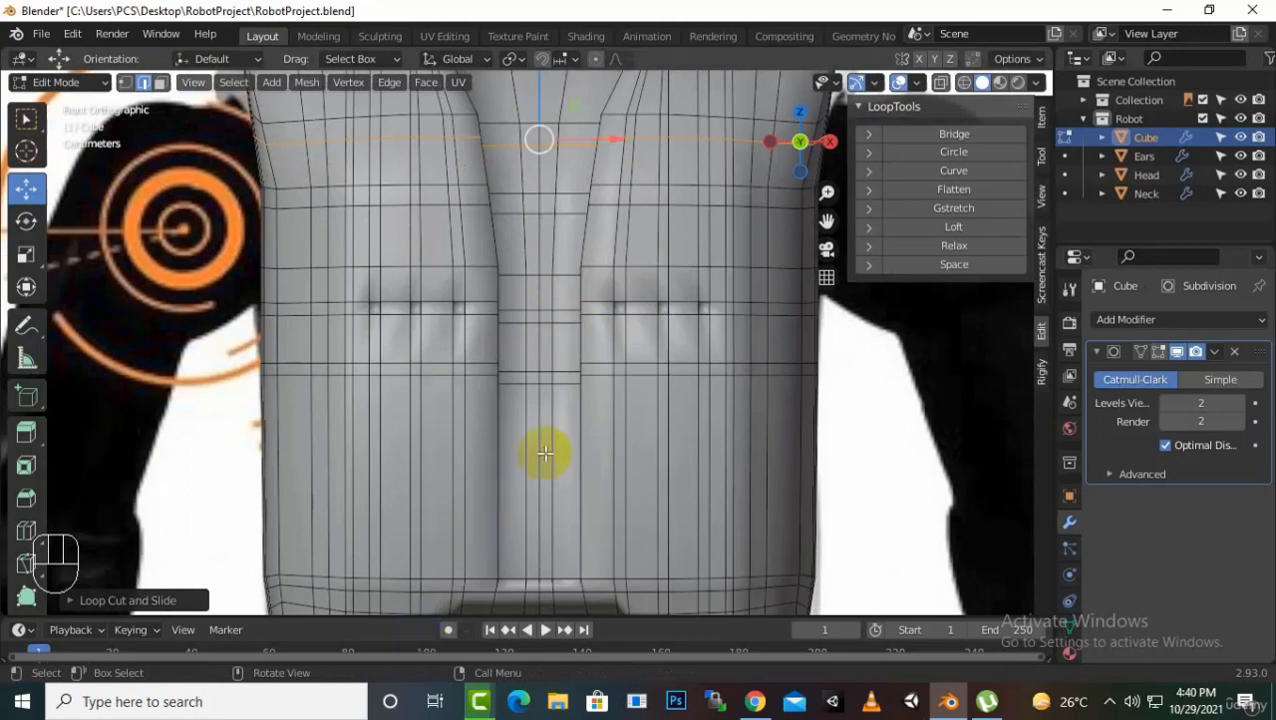
scroll(548, 510, down, 1)
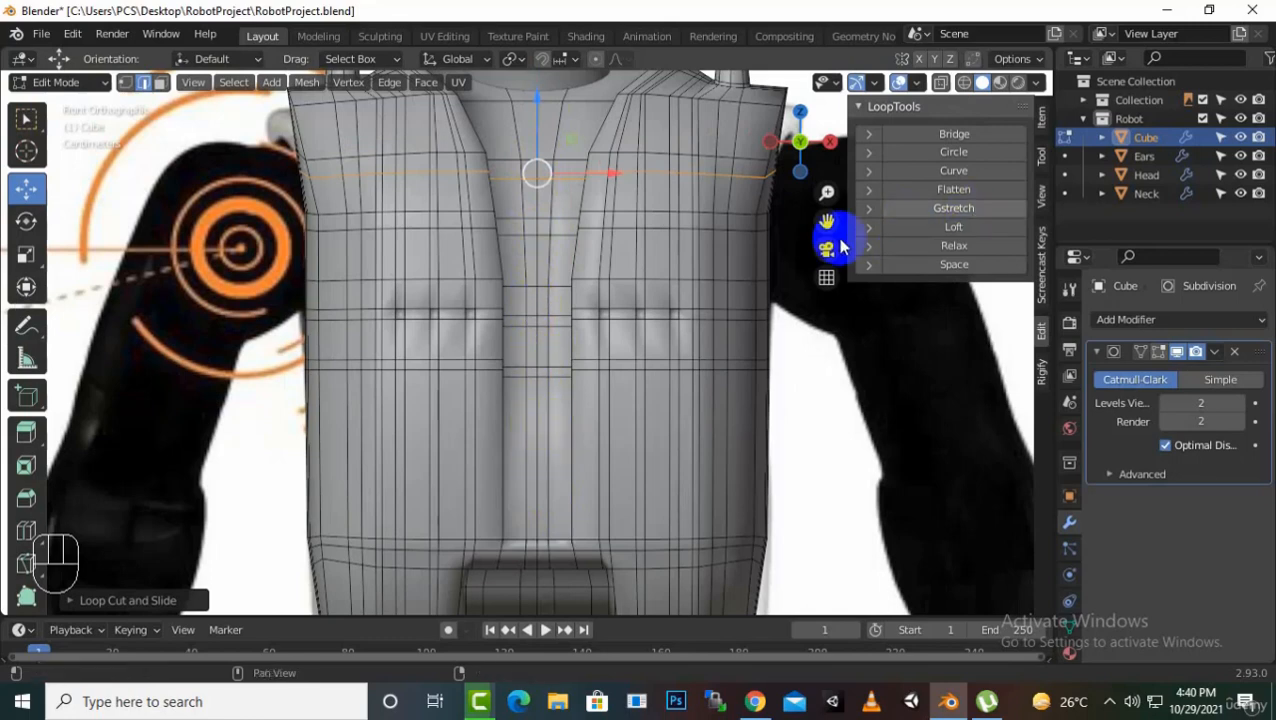
drag(826, 220, 829, 315)
scroll(503, 280, up, 2)
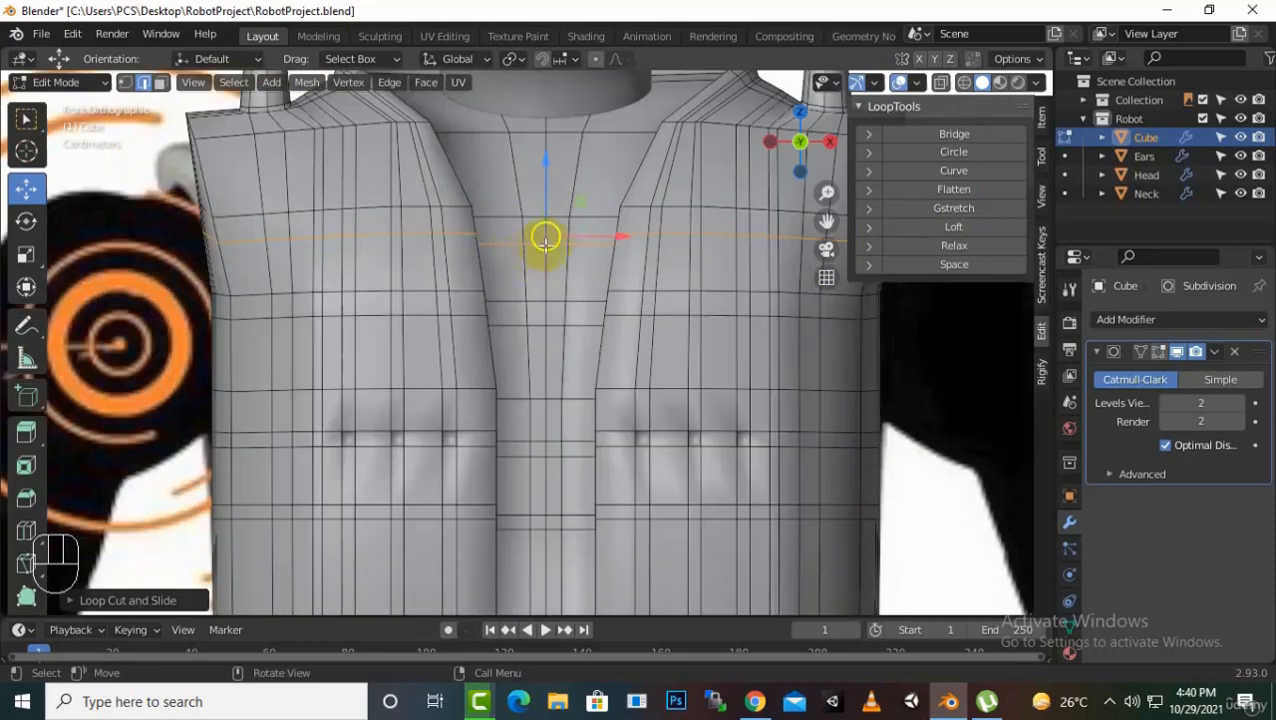
Step: Select four pairs of adjacent faces down the middle of the front centre panel and round them with LoopTools Circle
click(162, 85)
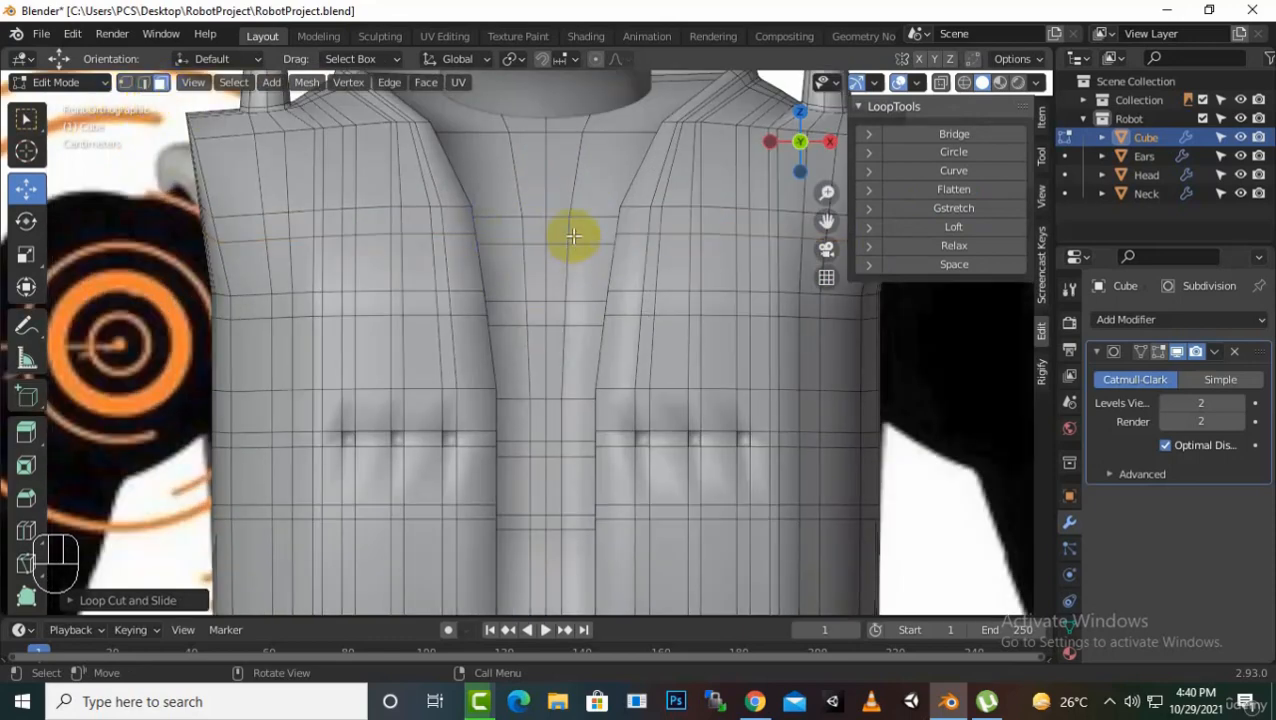
shift+click(538, 234)
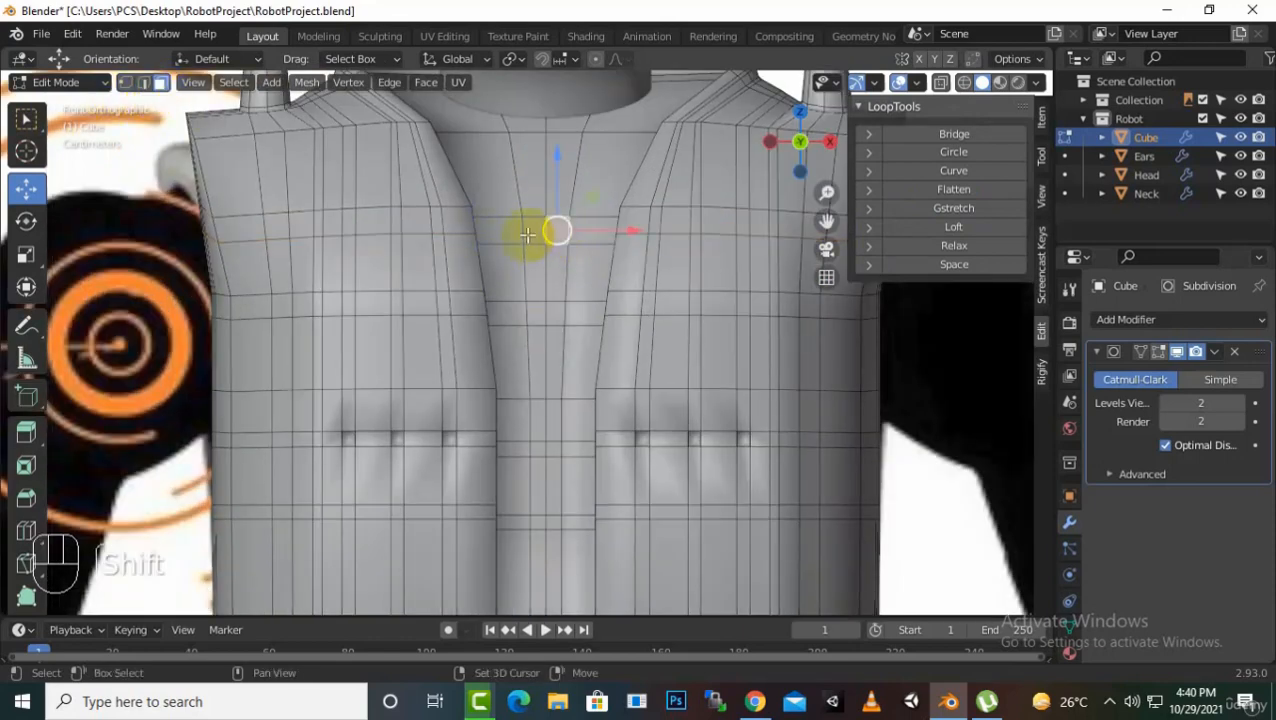
shift+click(548, 313)
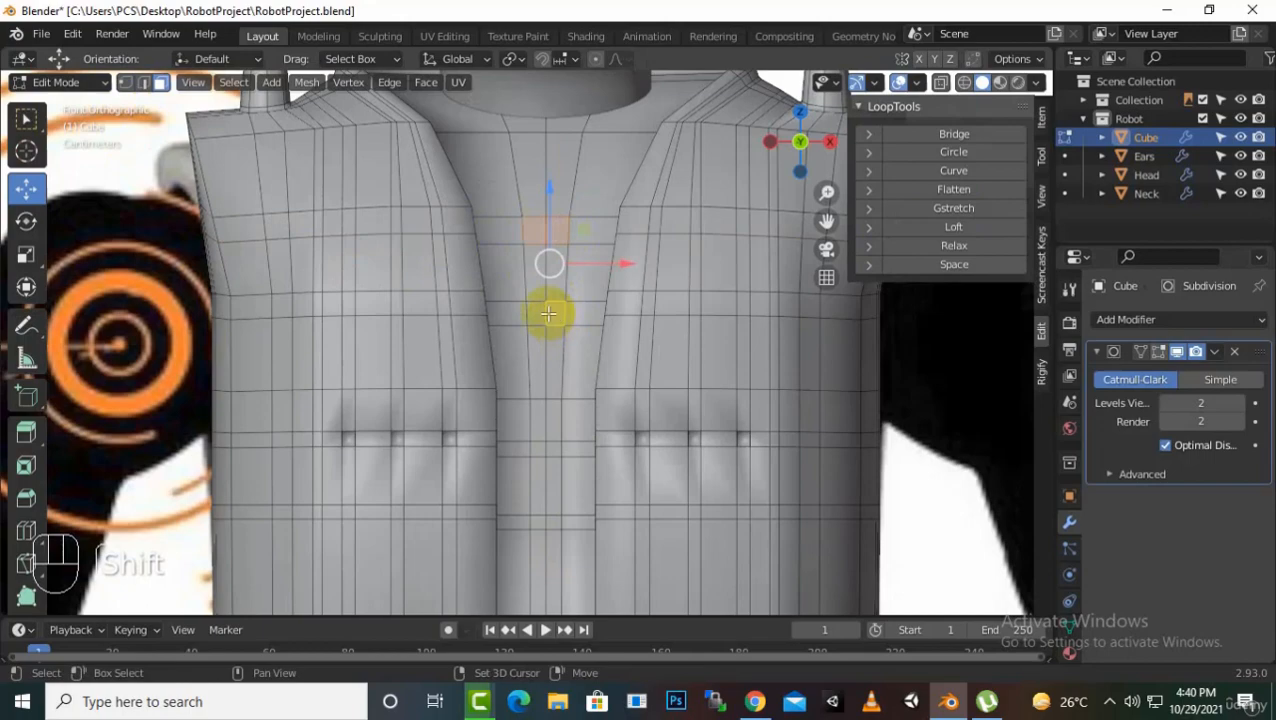
shift+click(537, 451)
shift+click(554, 525)
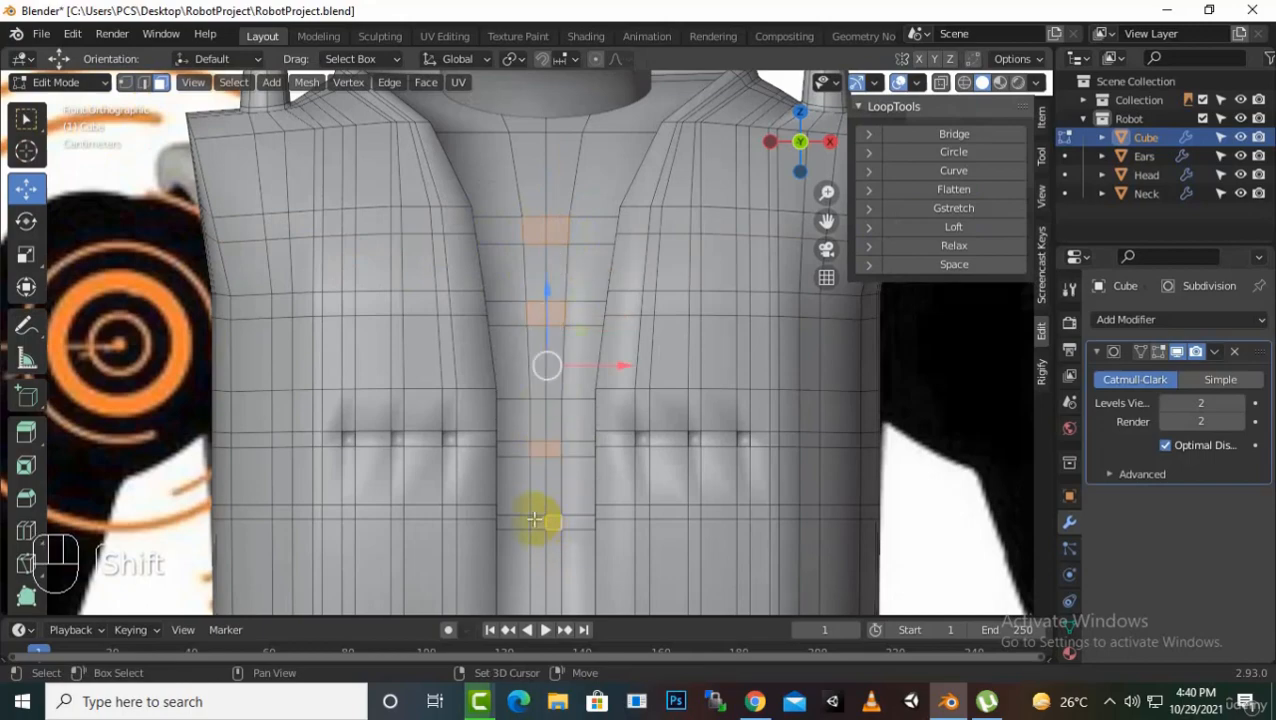
shift+click(537, 522)
mouse_move(550, 413)
middle_down()
mouse_move(580, 418)
mouse_move(562, 404)
middle_up()
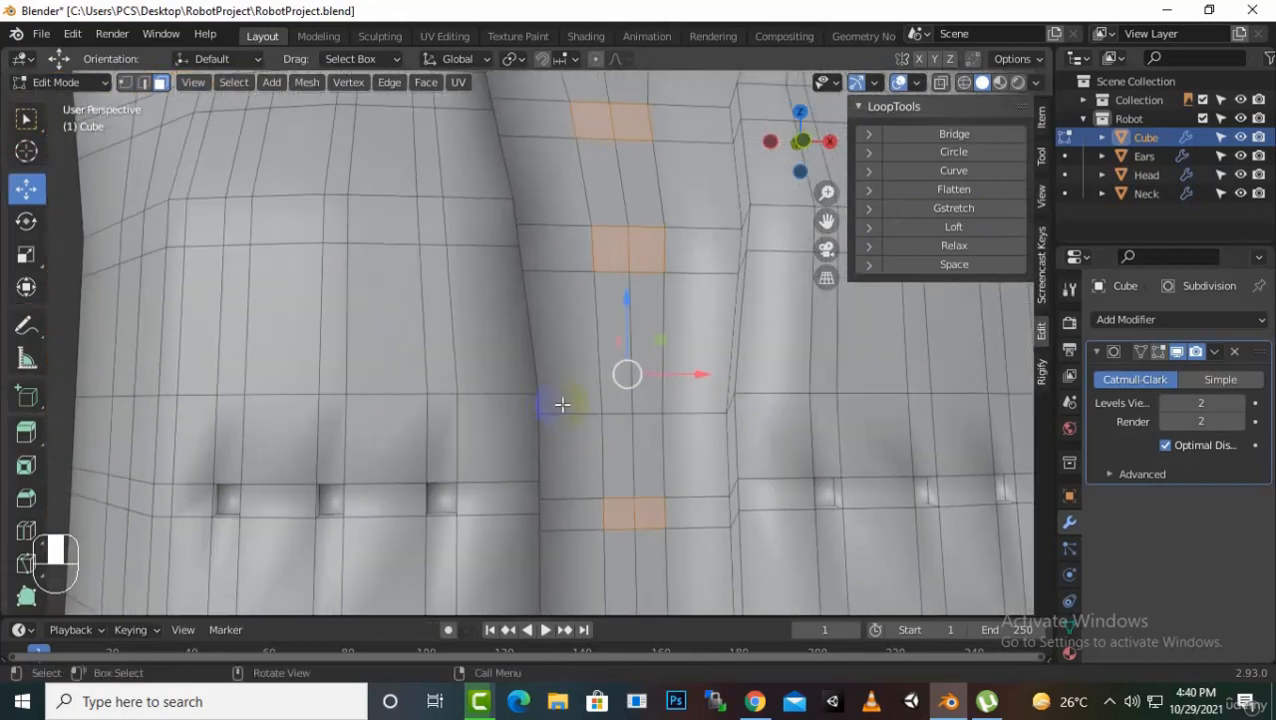
click(981, 156)
scroll(650, 300, down, 3)
middle_drag(664, 419, 688, 467)
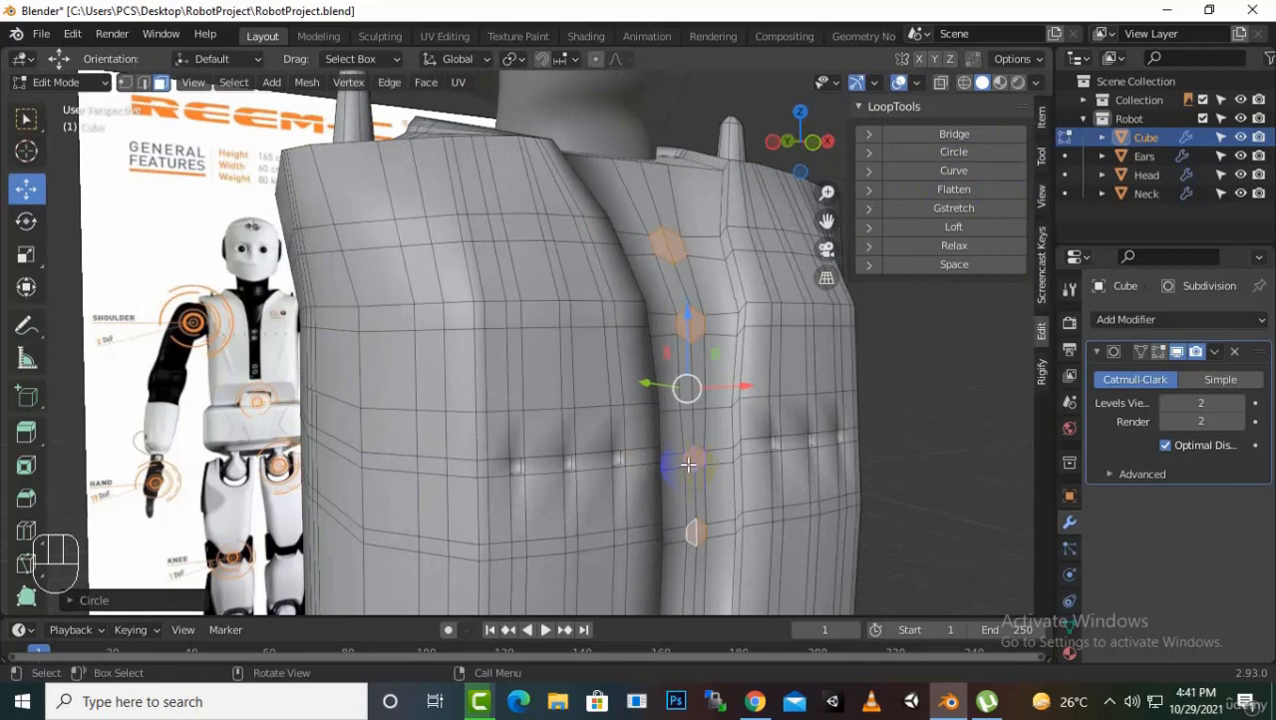
Step: Extrude the four rounded face pairs outward along Y twice, by about 0.011 m the first time, to form raised buttons
key(e)
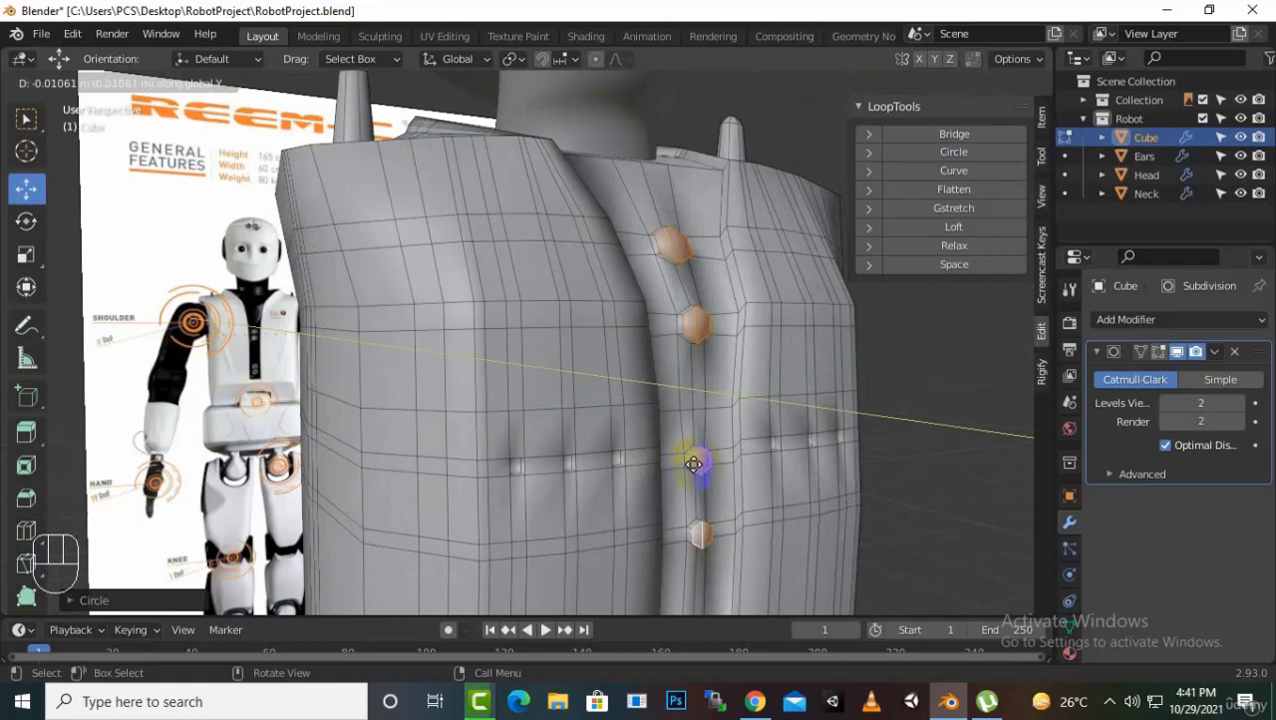
click(693, 464)
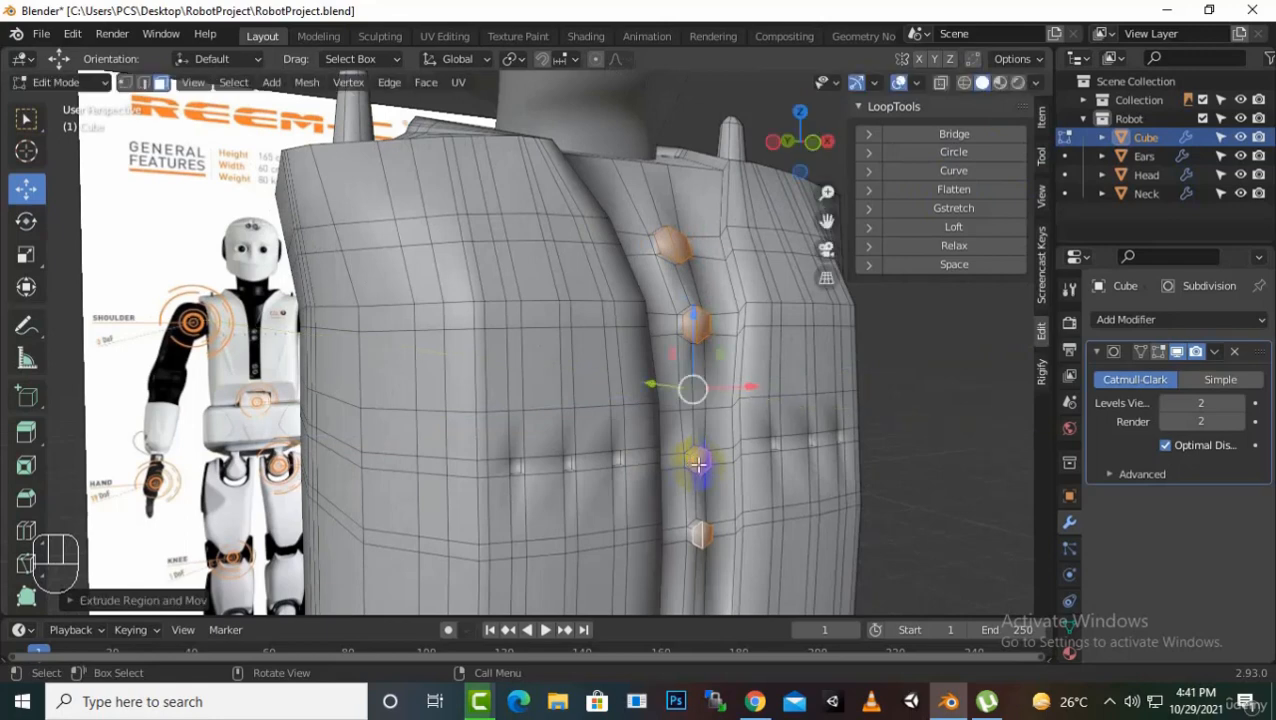
key(e)
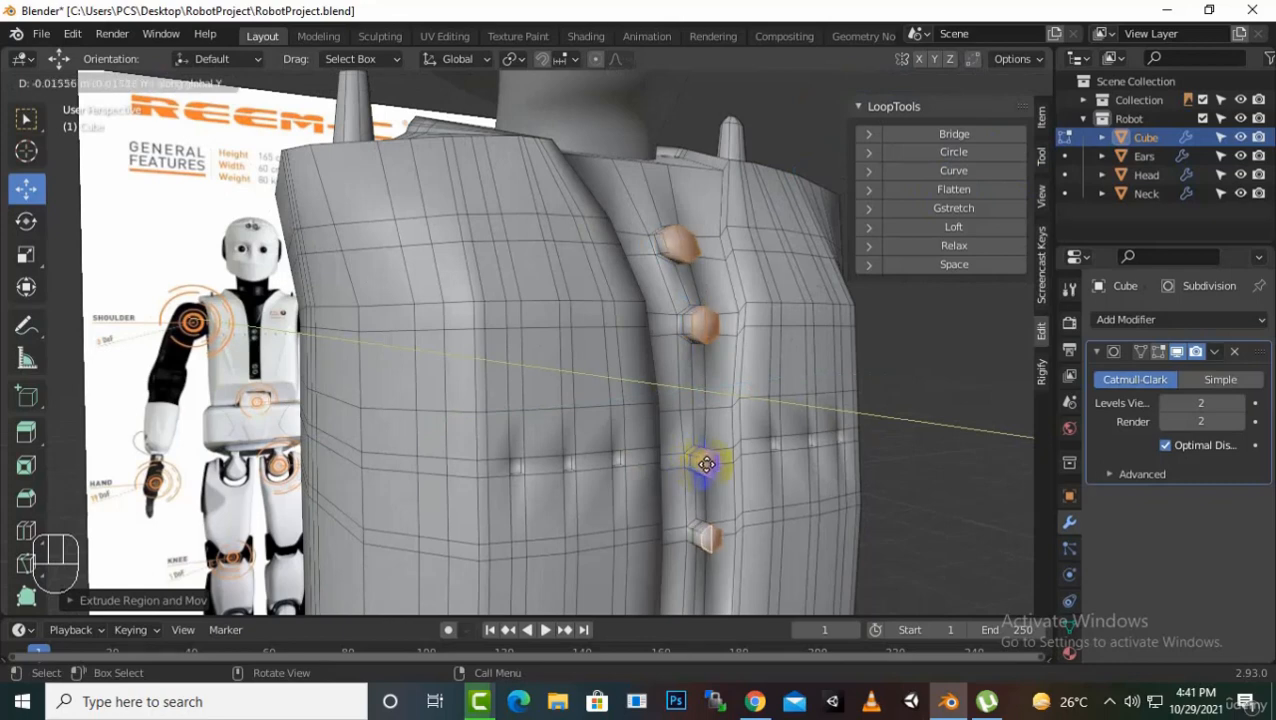
click(703, 463)
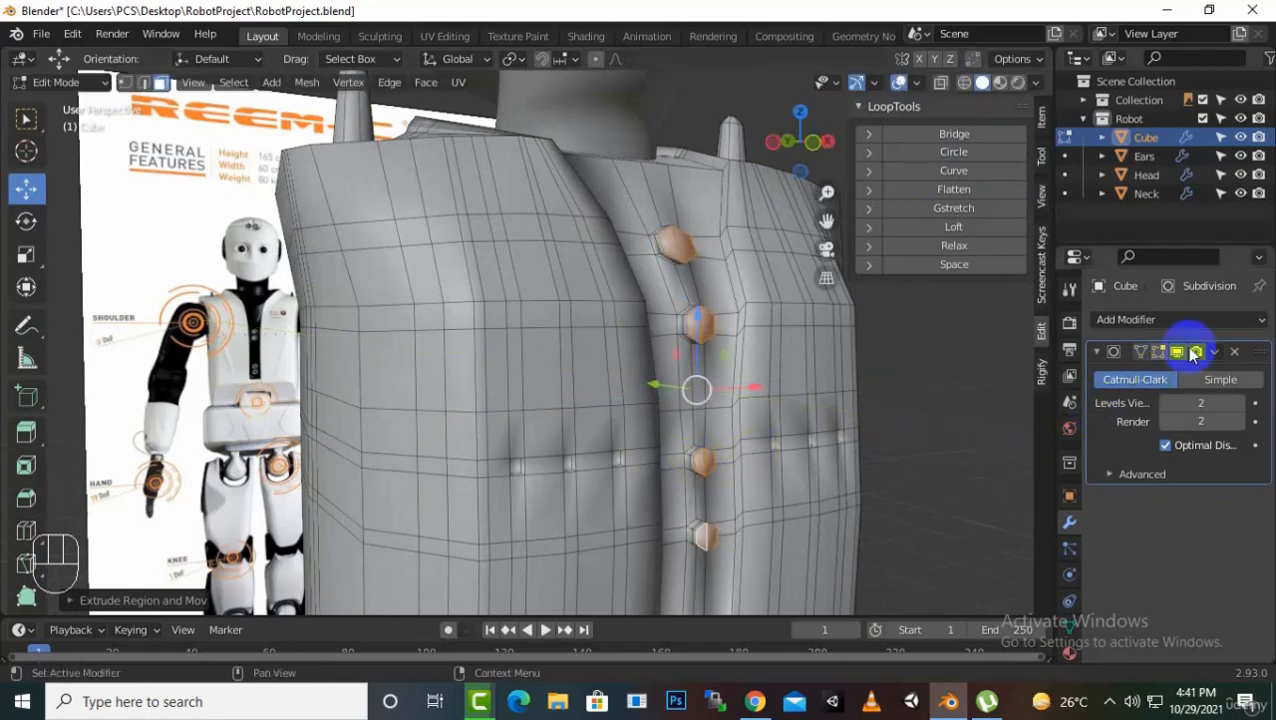
Step: Turn off the Subdivision modifier's on-cage display and examine the torso's buttons in Object Mode
click(1141, 352)
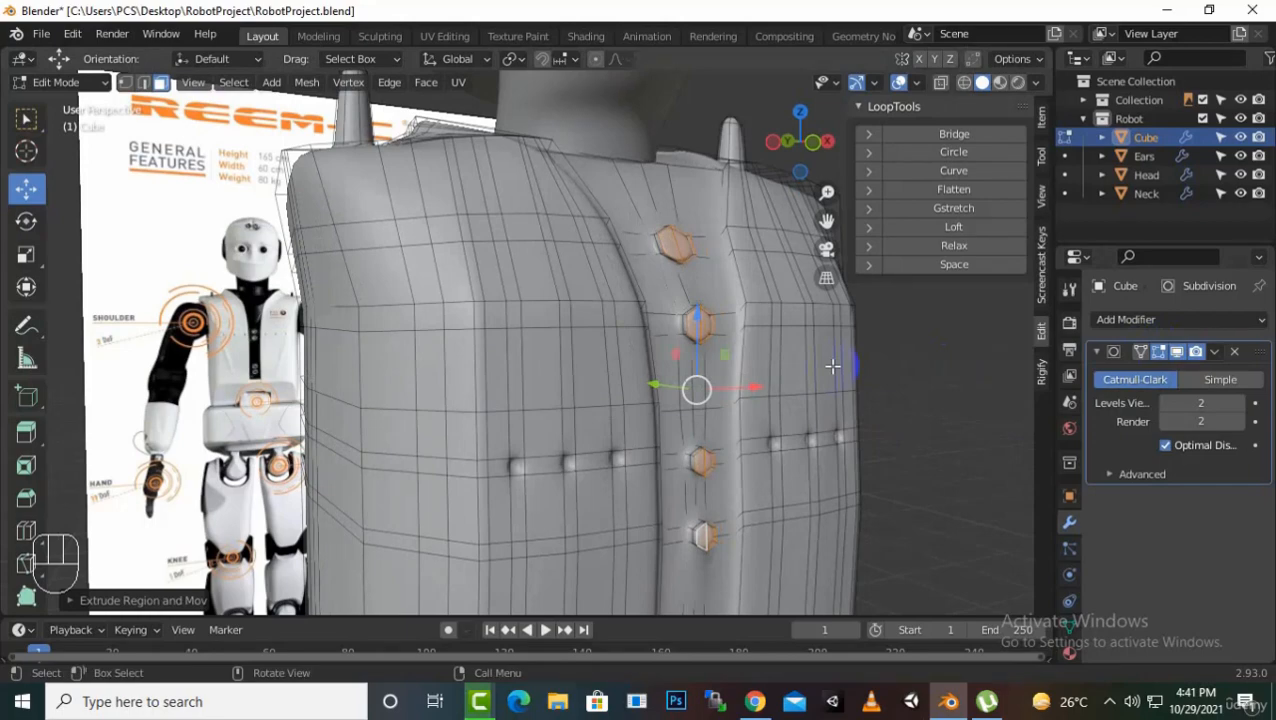
key(Tab)
middle_drag(830, 366, 855, 372)
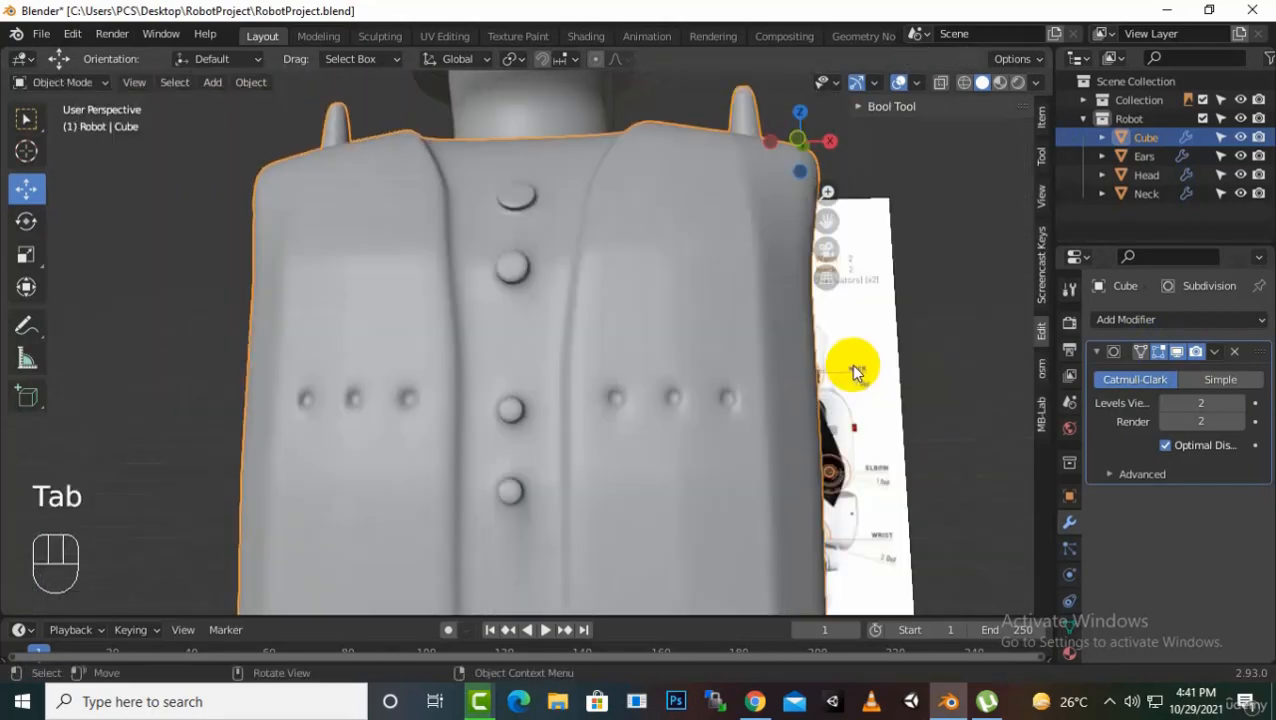
scroll(855, 372, down, 4)
middle_drag(808, 412, 809, 455)
Step: Check the torso mesh in Edit Mode, return to Object Mode and save the project file
key(Tab)
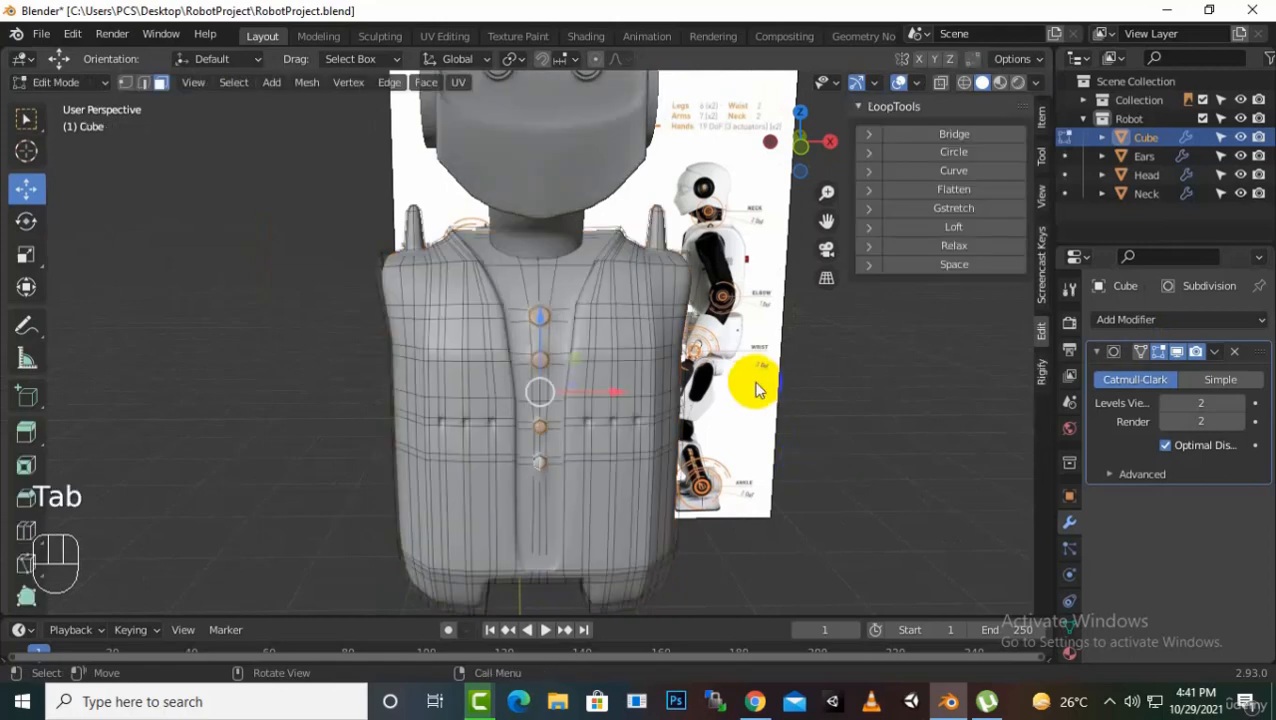
key(Tab)
middle_drag(757, 390, 872, 484)
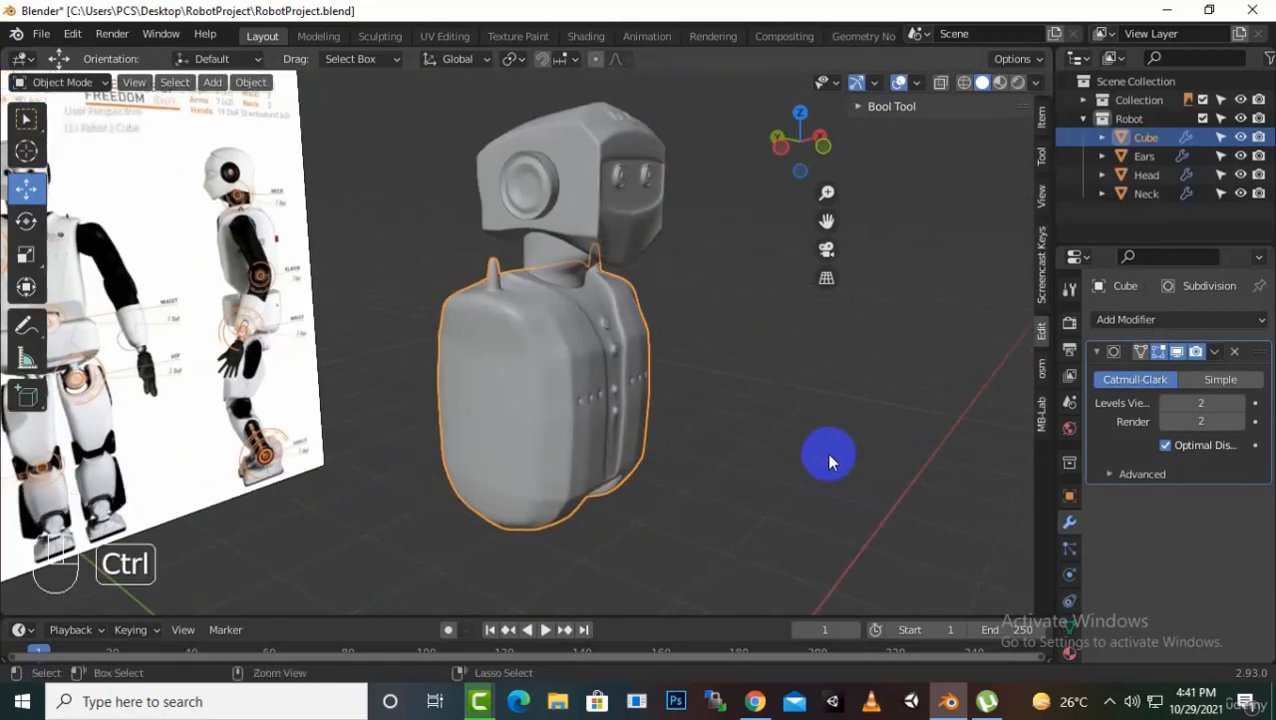
key(ctrl+s)
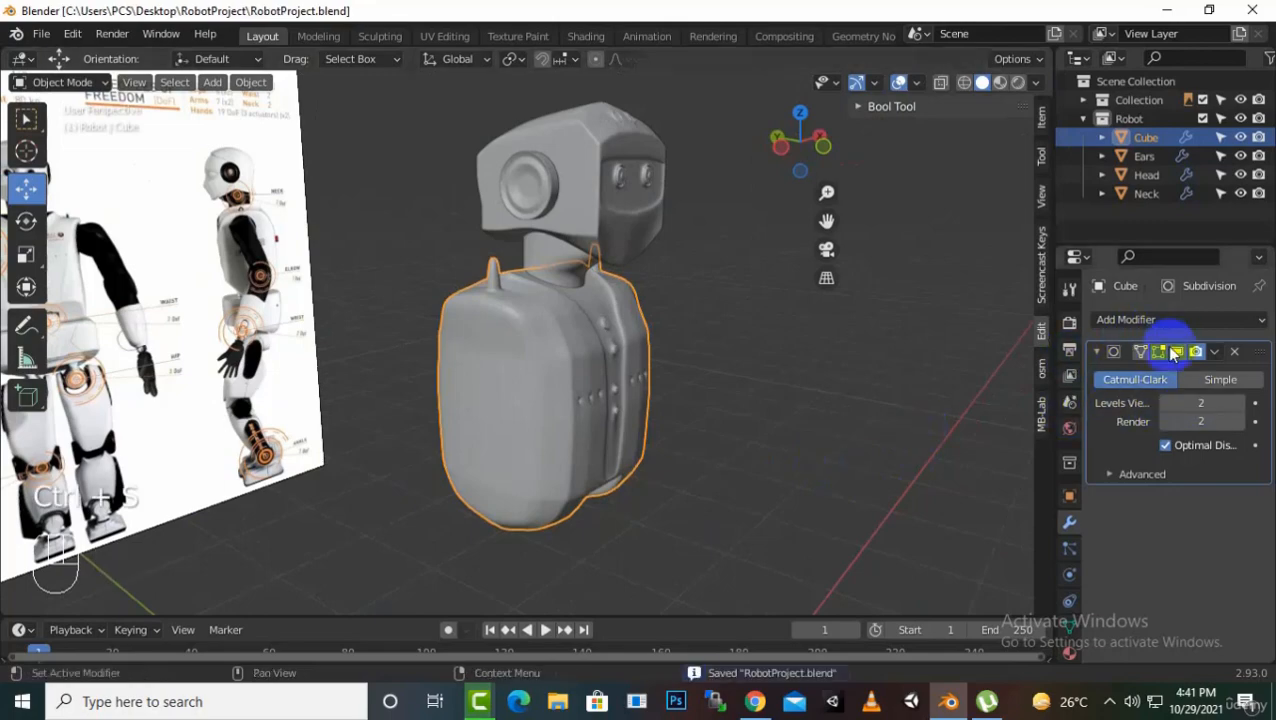
Step: Try raising the torso's Subdivision viewport and render levels to 5 to smooth its sides
scroll(544, 457, up, 1)
middle_drag(702, 480, 425, 490)
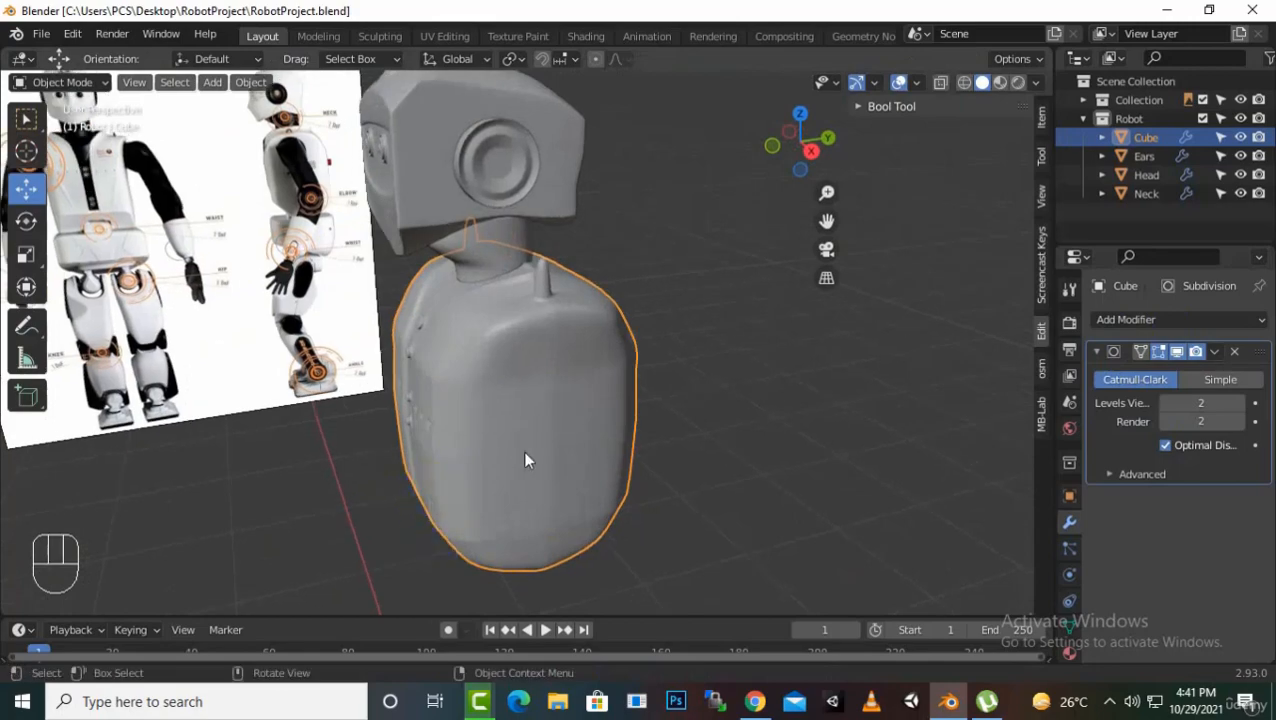
middle_drag(612, 421, 758, 373)
middle_drag(856, 447, 515, 218)
scroll(703, 447, up, 2)
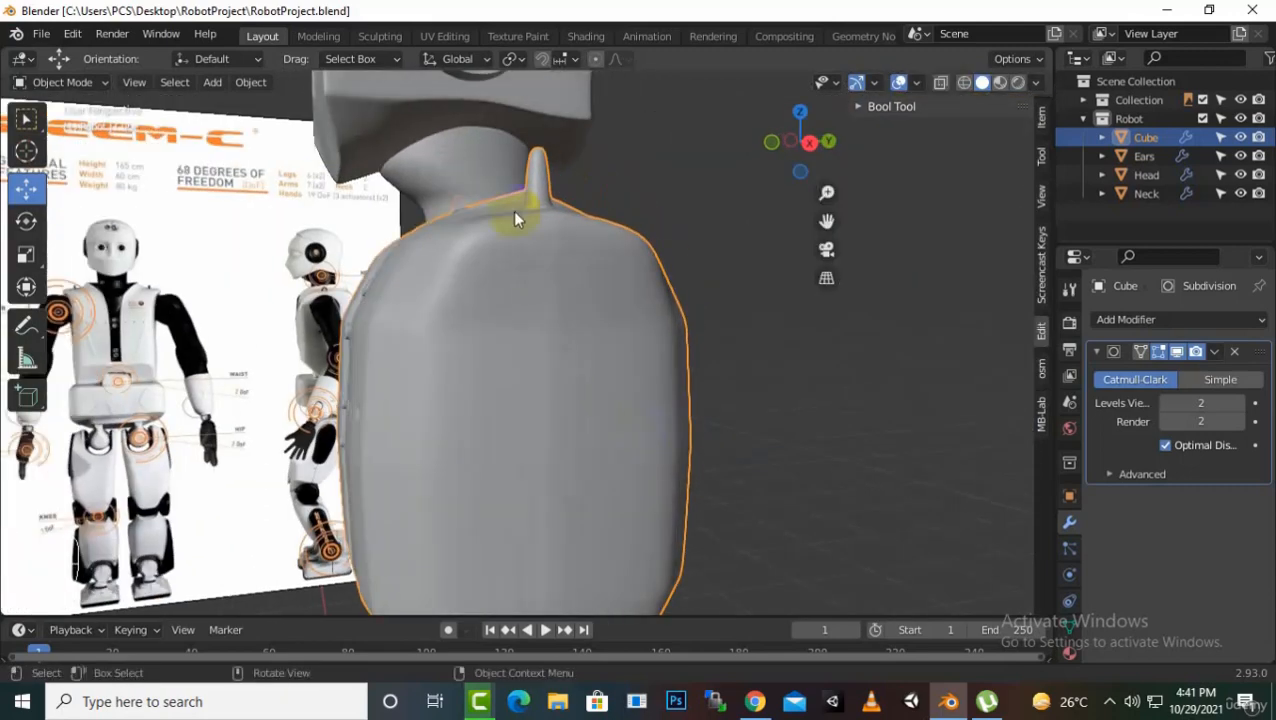
click(1245, 404)
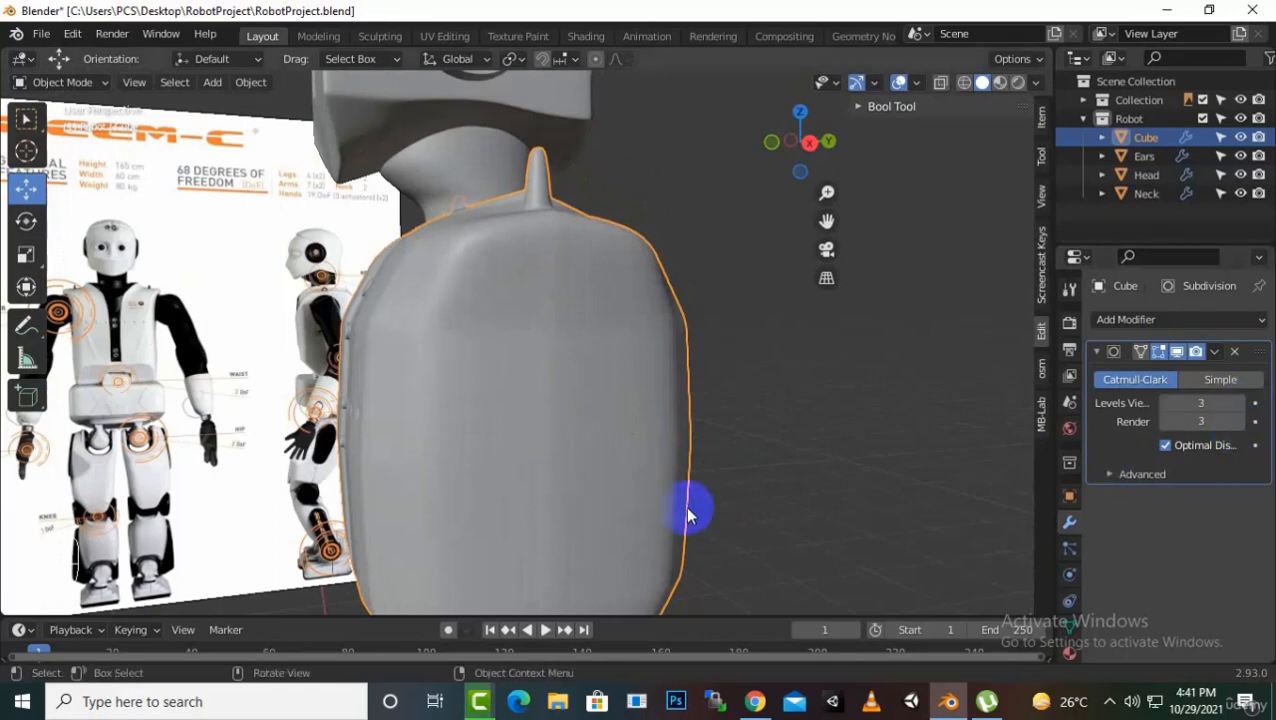
middle_drag(689, 507, 790, 507)
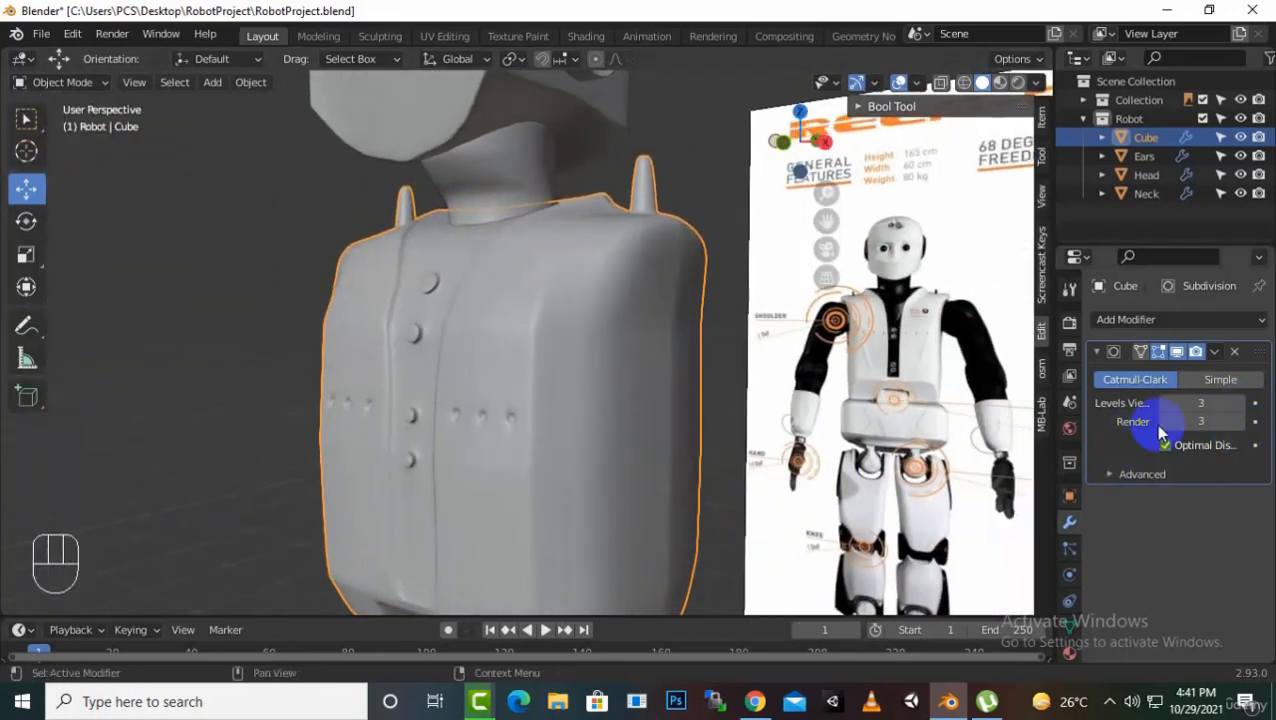
click(1243, 404)
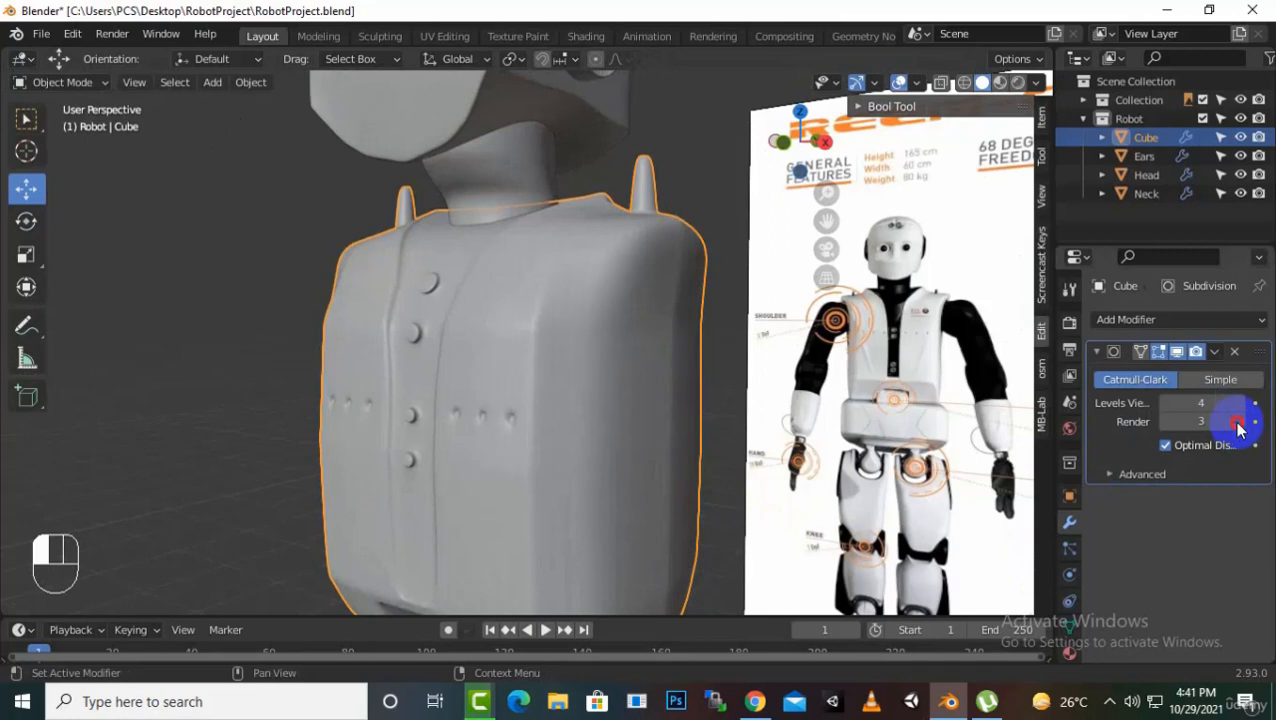
click(741, 386)
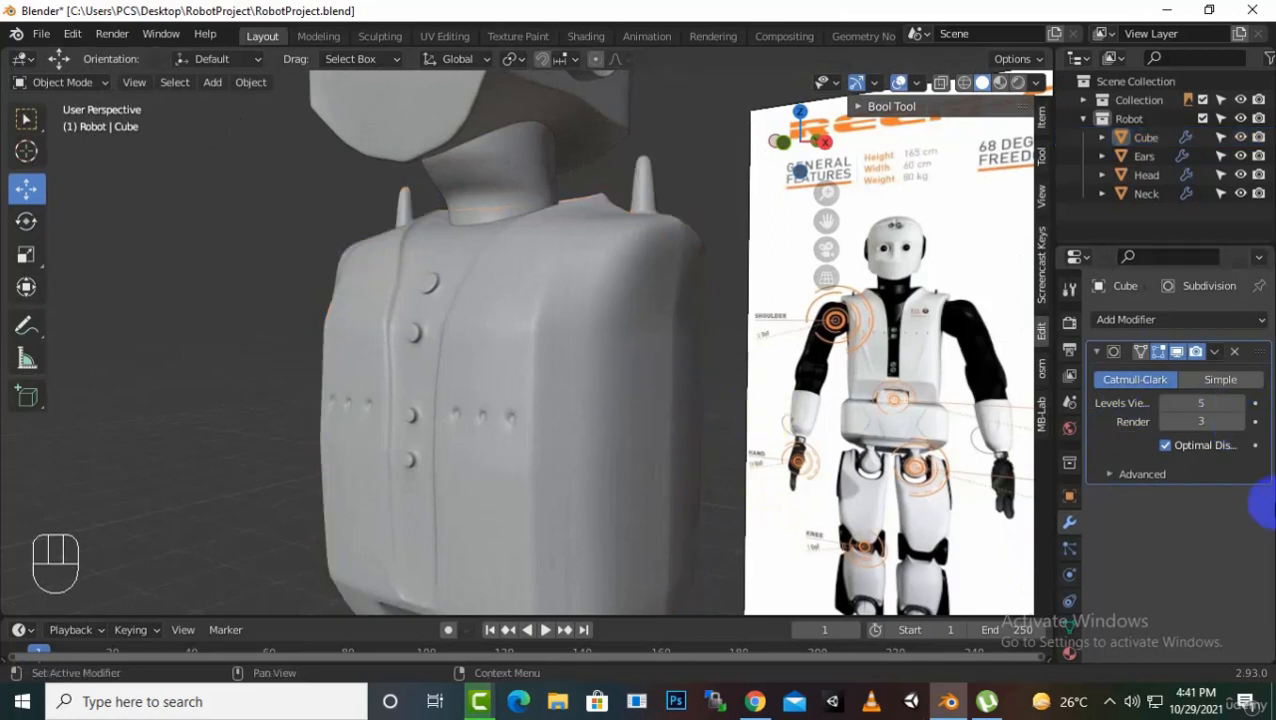
click(1240, 421)
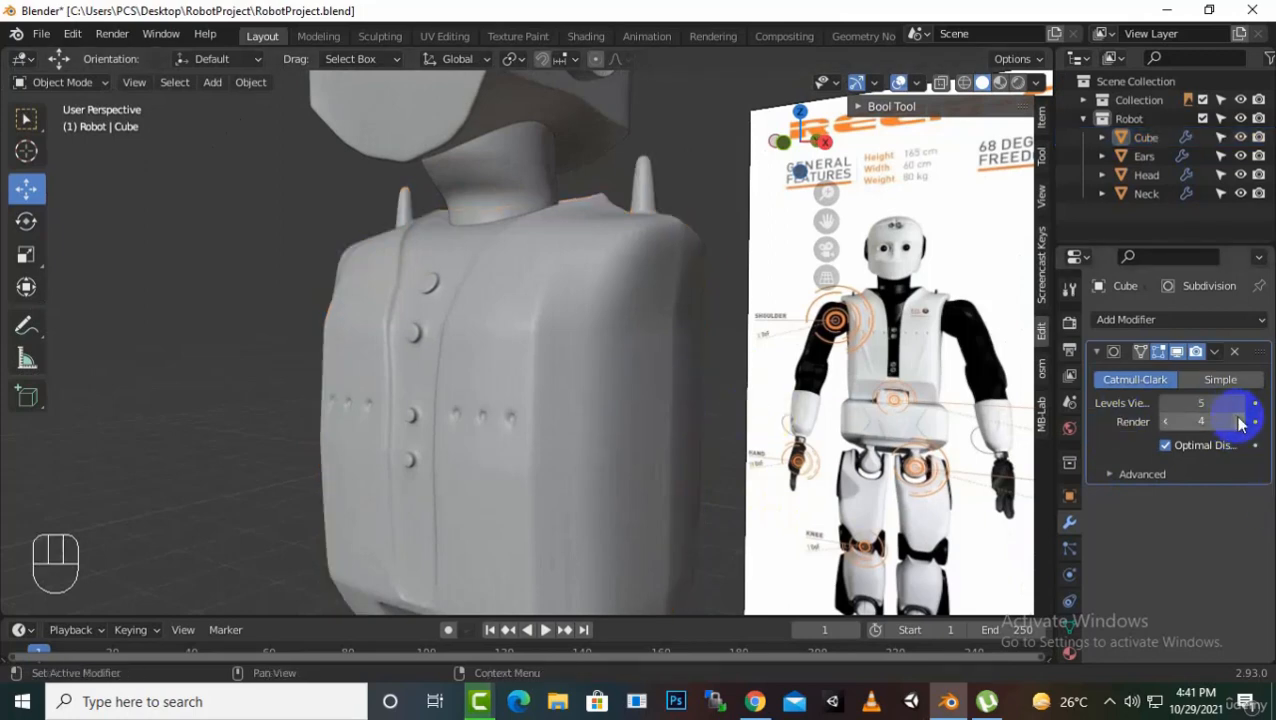
click(1240, 421)
Step: Set the torso's Subdivision render and viewport levels back to 2
click(1165, 421)
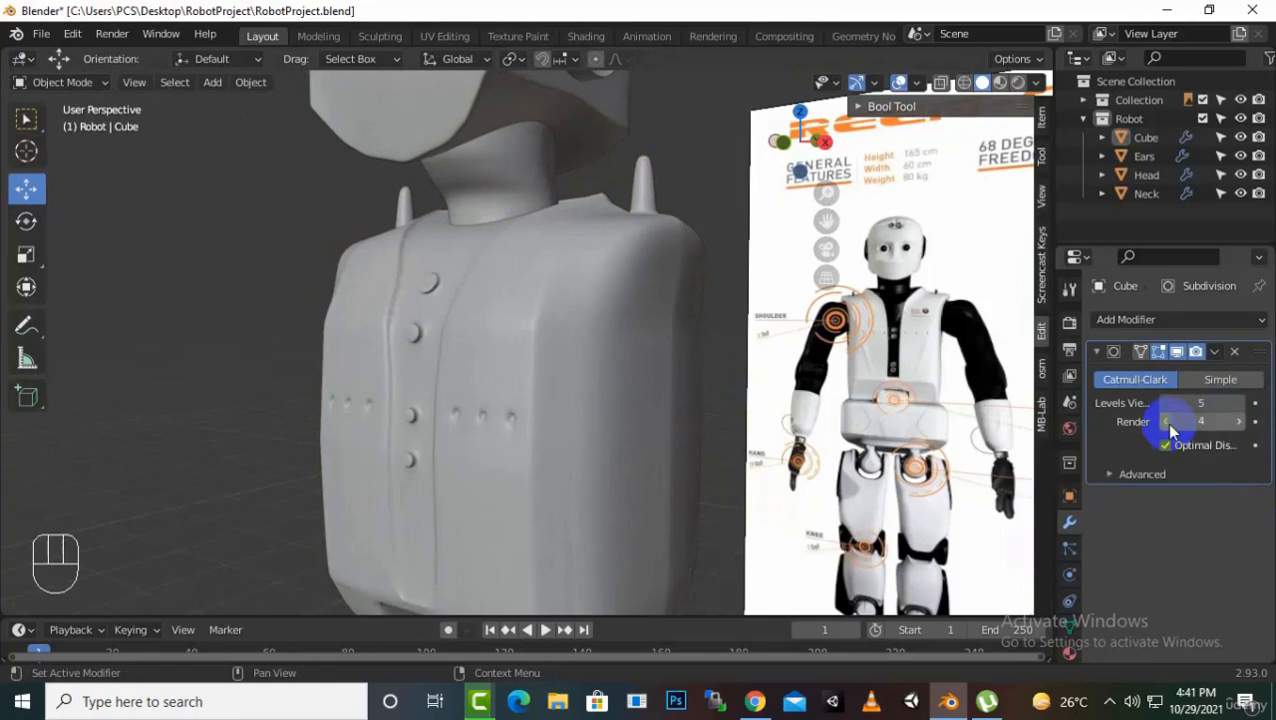
click(1165, 421)
click(1169, 403)
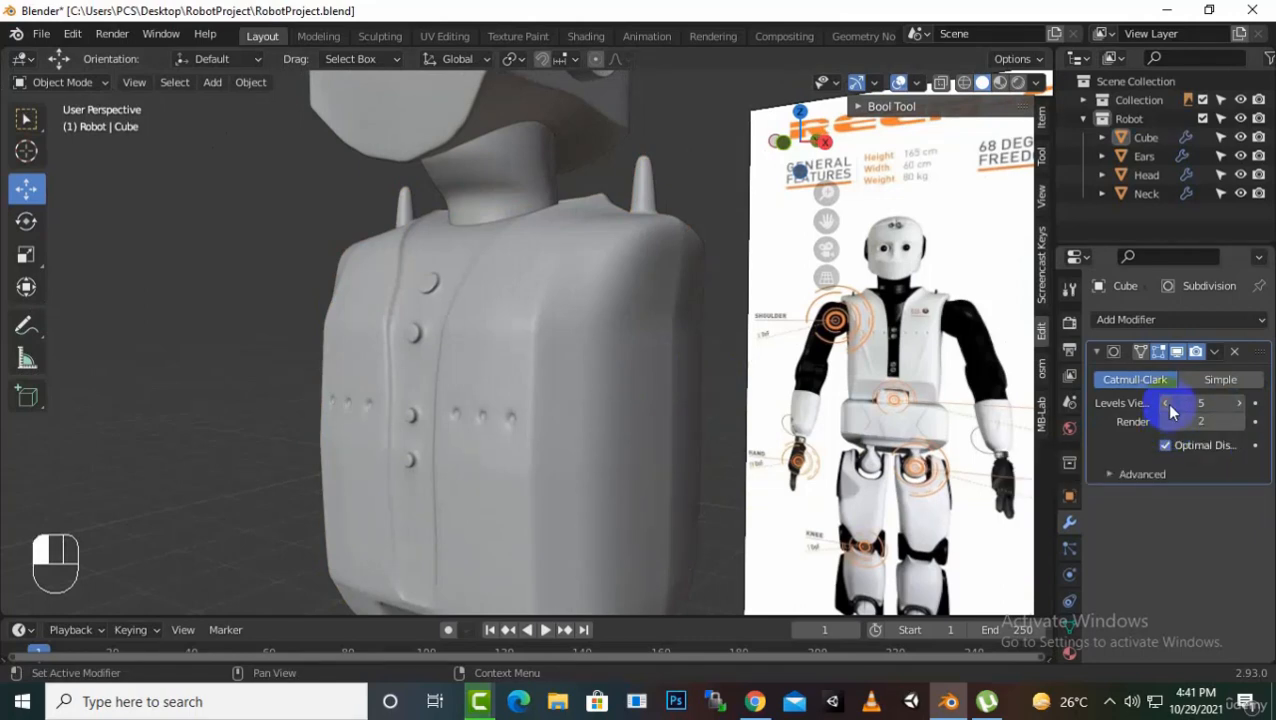
click(1168, 404)
click(1168, 404)
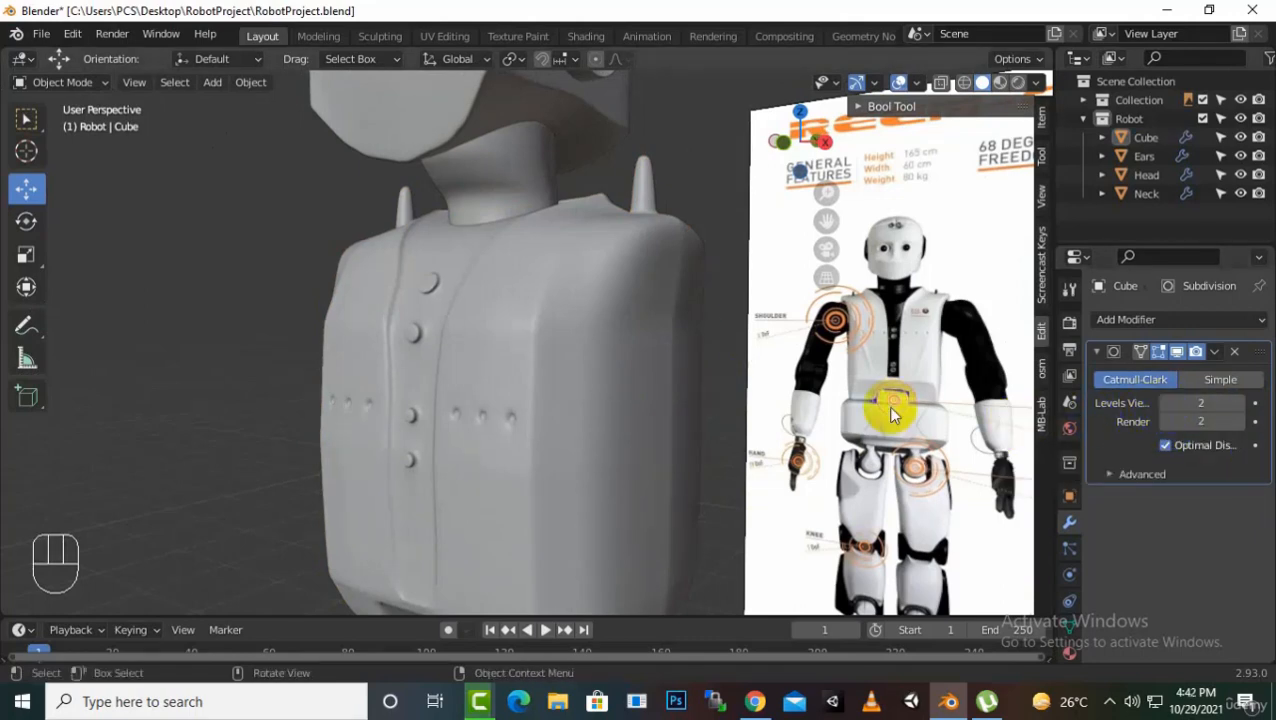
Step: Save the project file and view the head and torso beside the reference
key(ctrl)
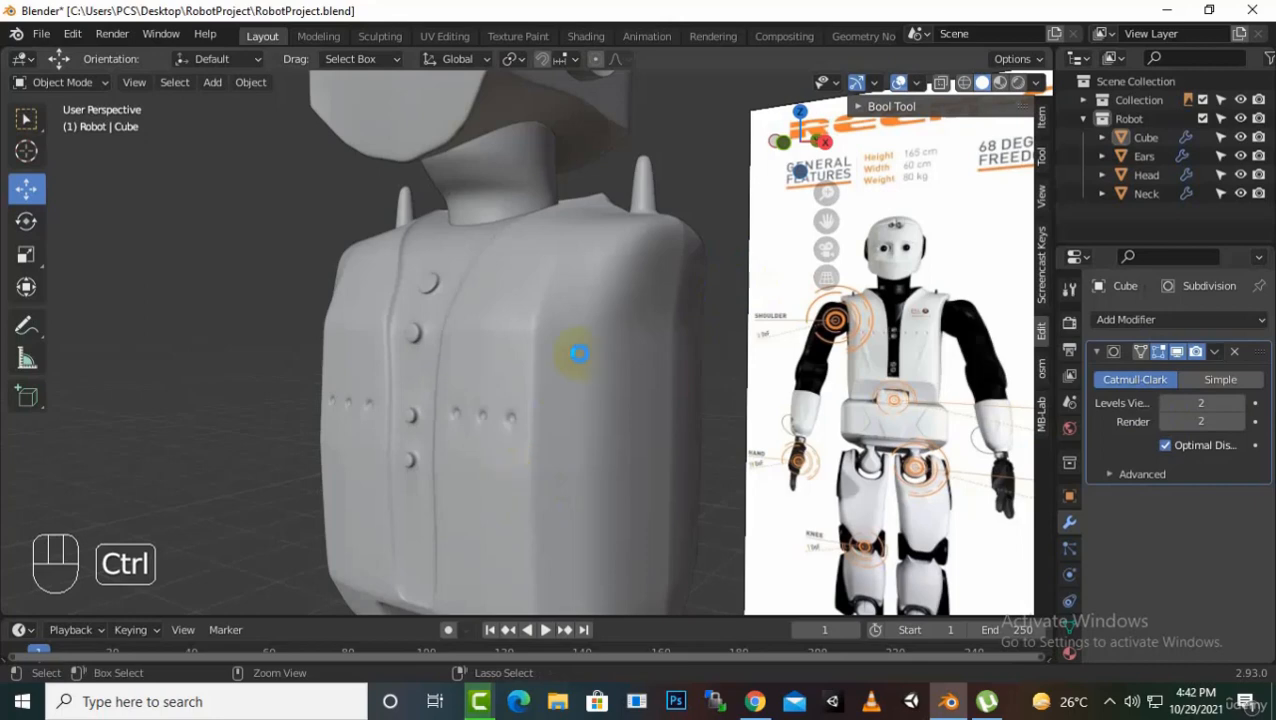
key(ctrl+s)
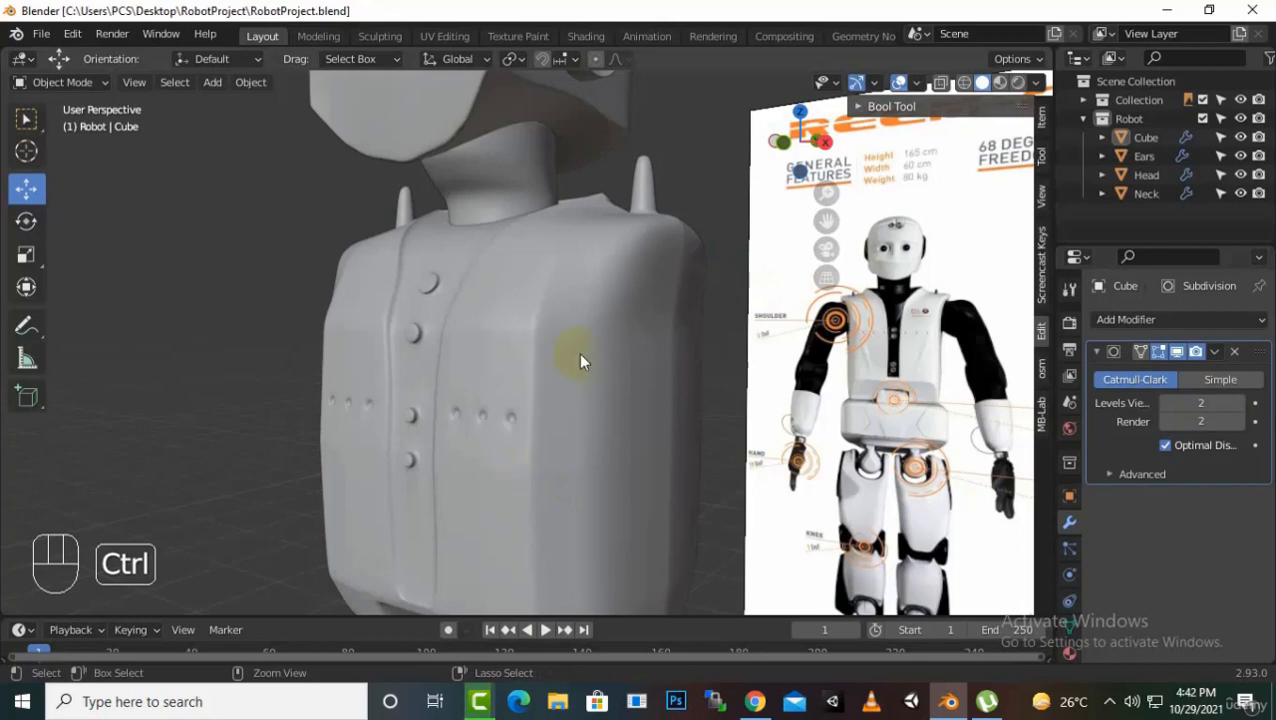
scroll(578, 353, down, 4)
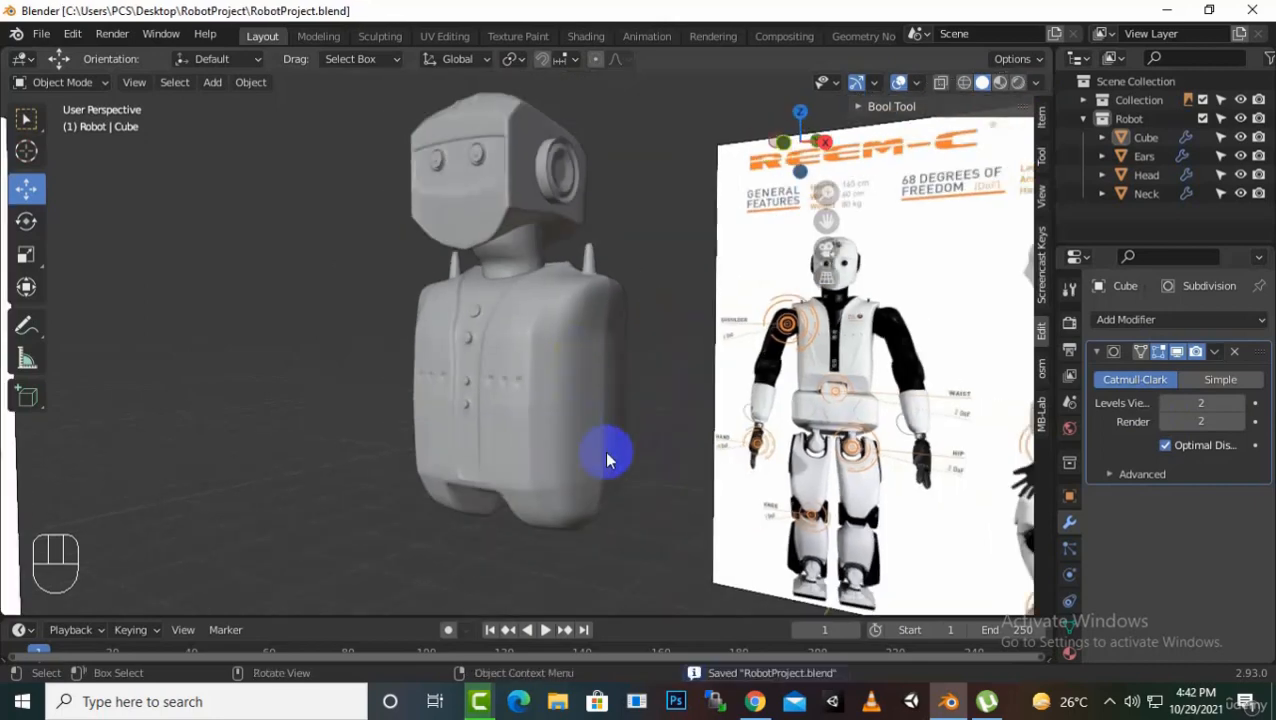